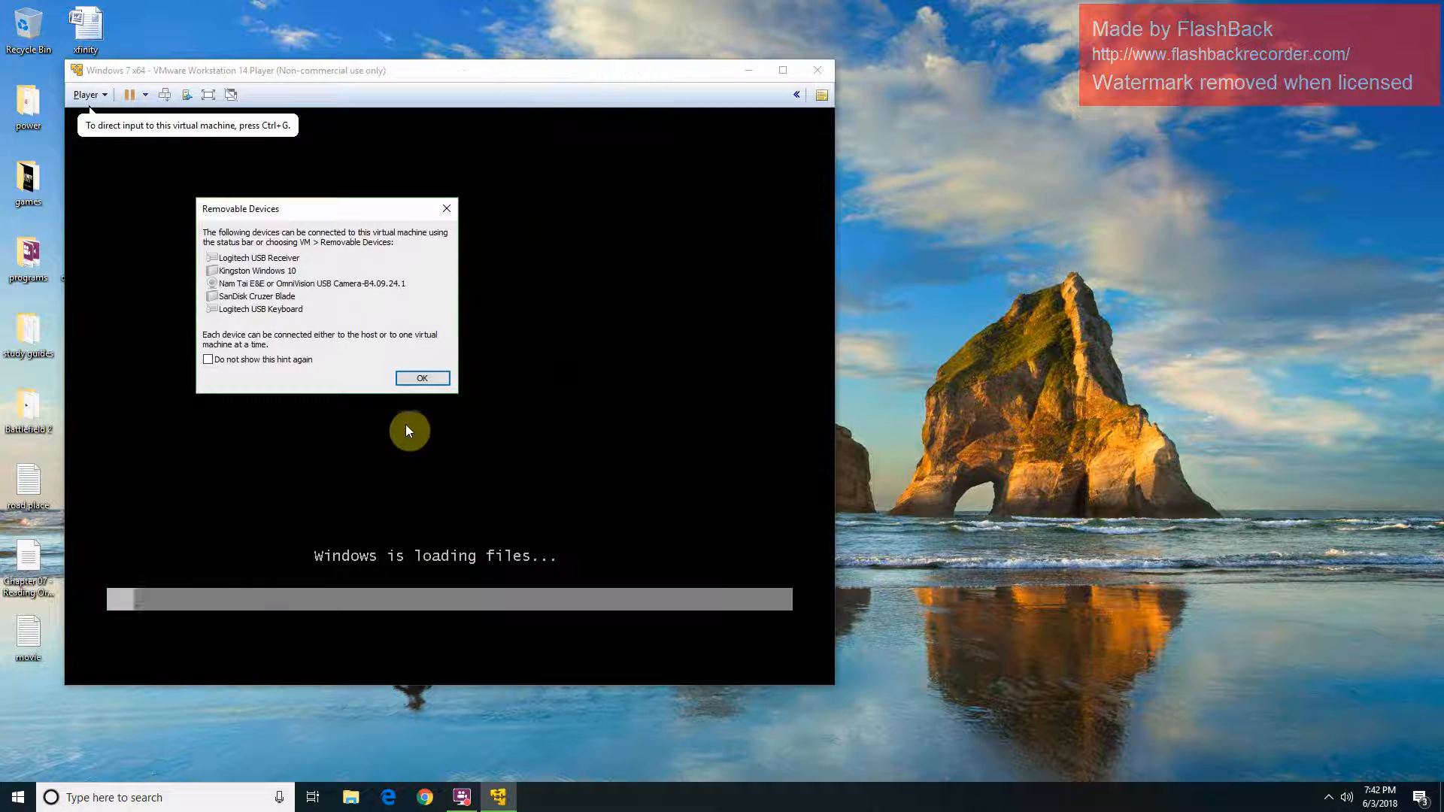
# Step: Dismiss the Removable Devices notice so the VM boots to the Windows Setup language page
pyautogui.click(440, 377)
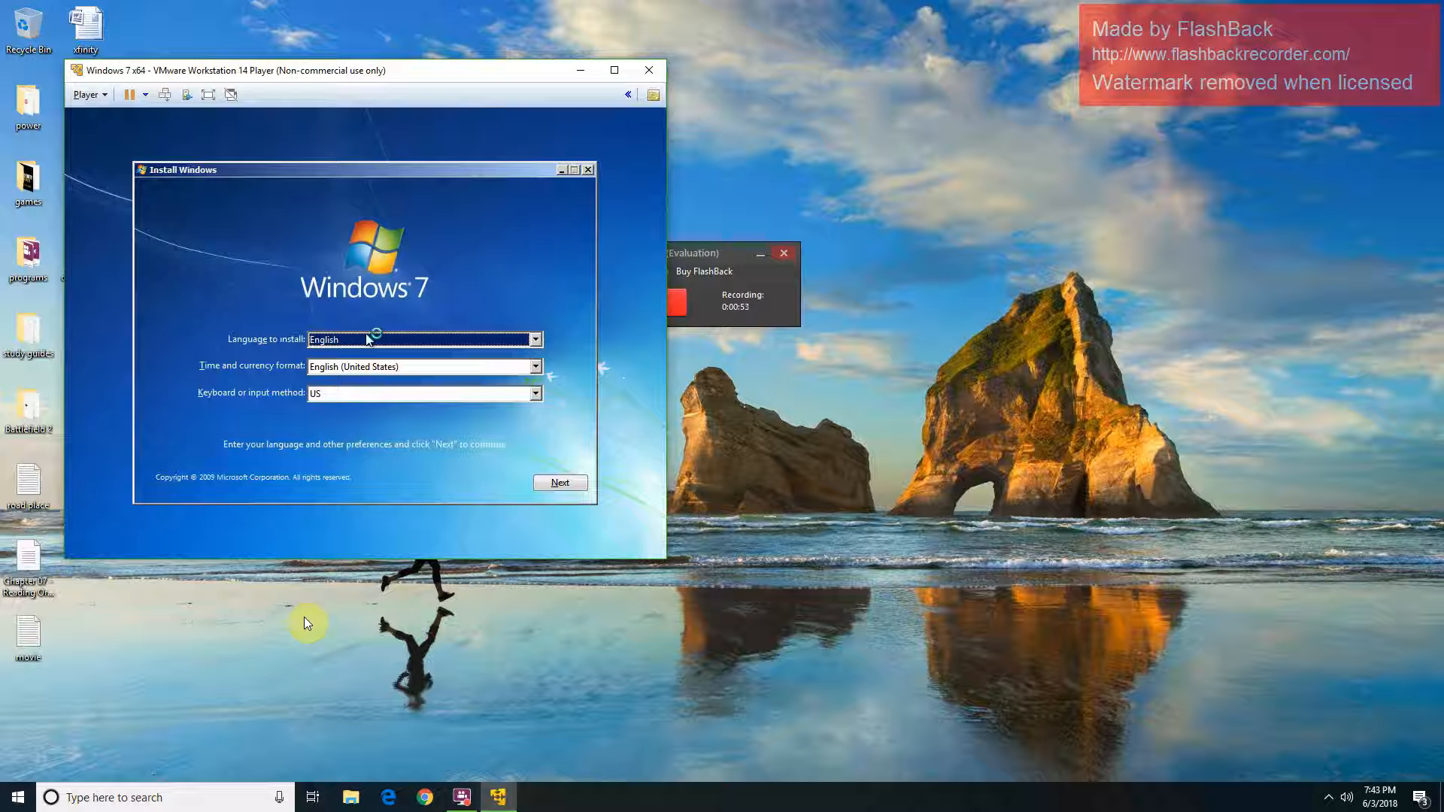
# Step: Accept the English language settings, choose Install now, and maximize the VM window
pyautogui.click(437, 473)
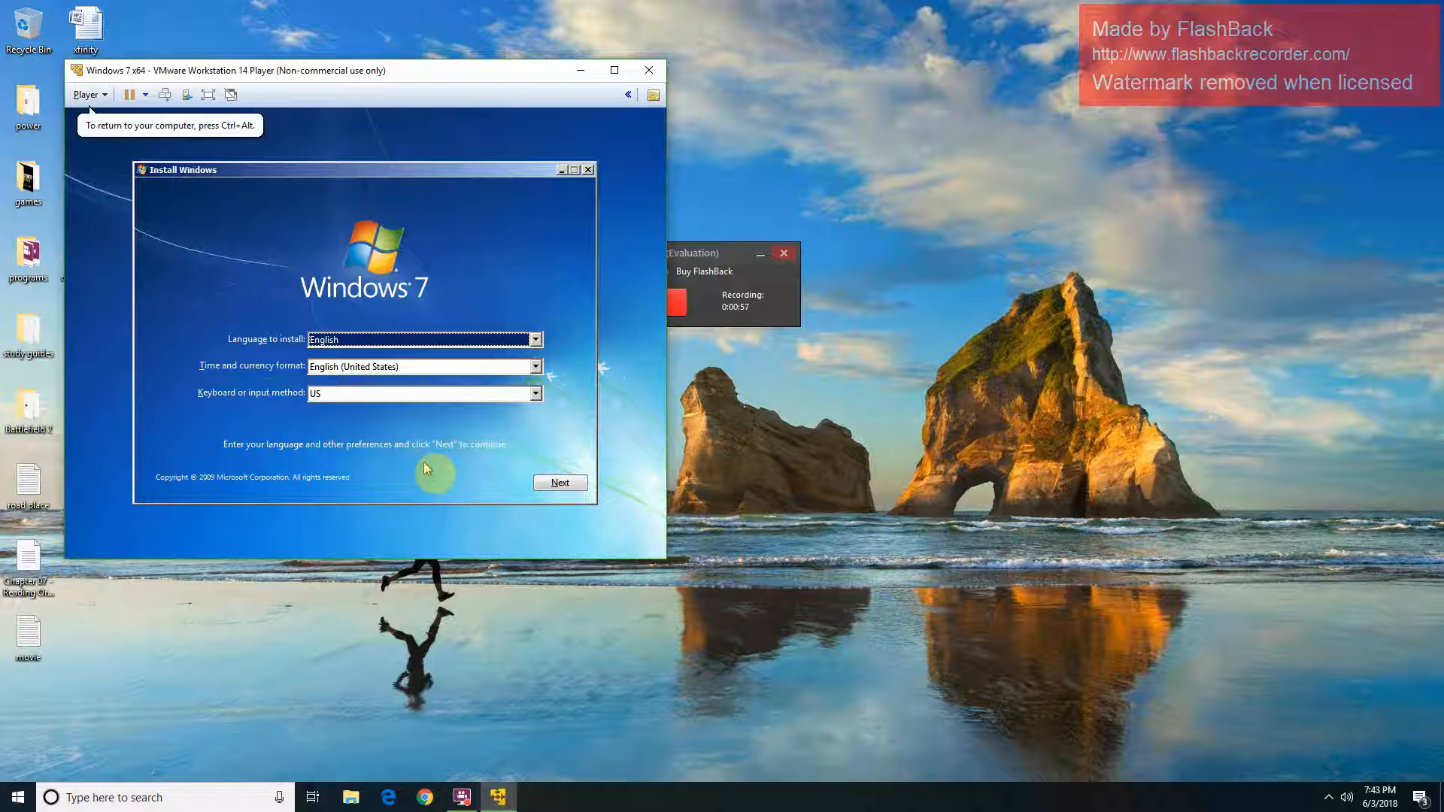
pyautogui.click(537, 485)
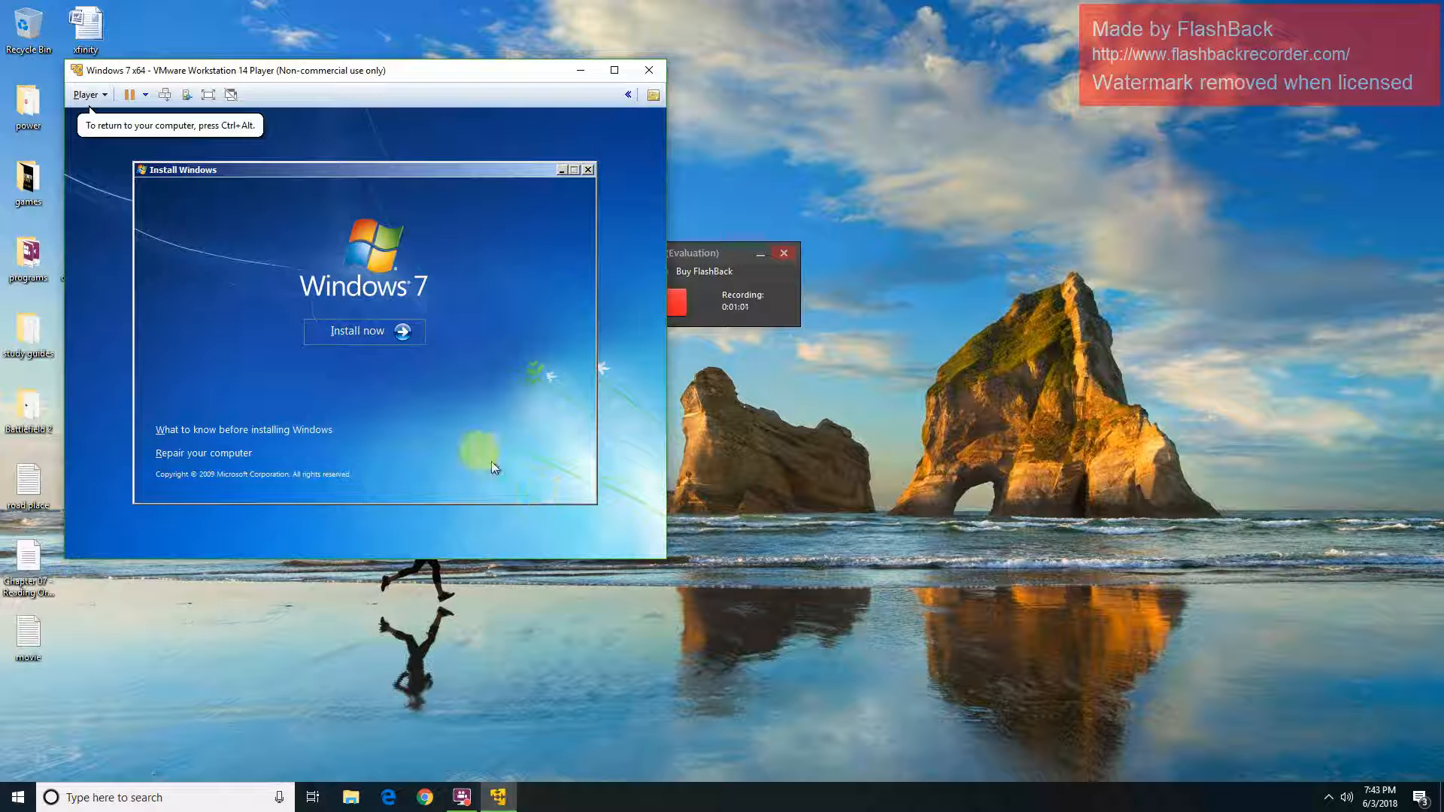
pyautogui.click(410, 337)
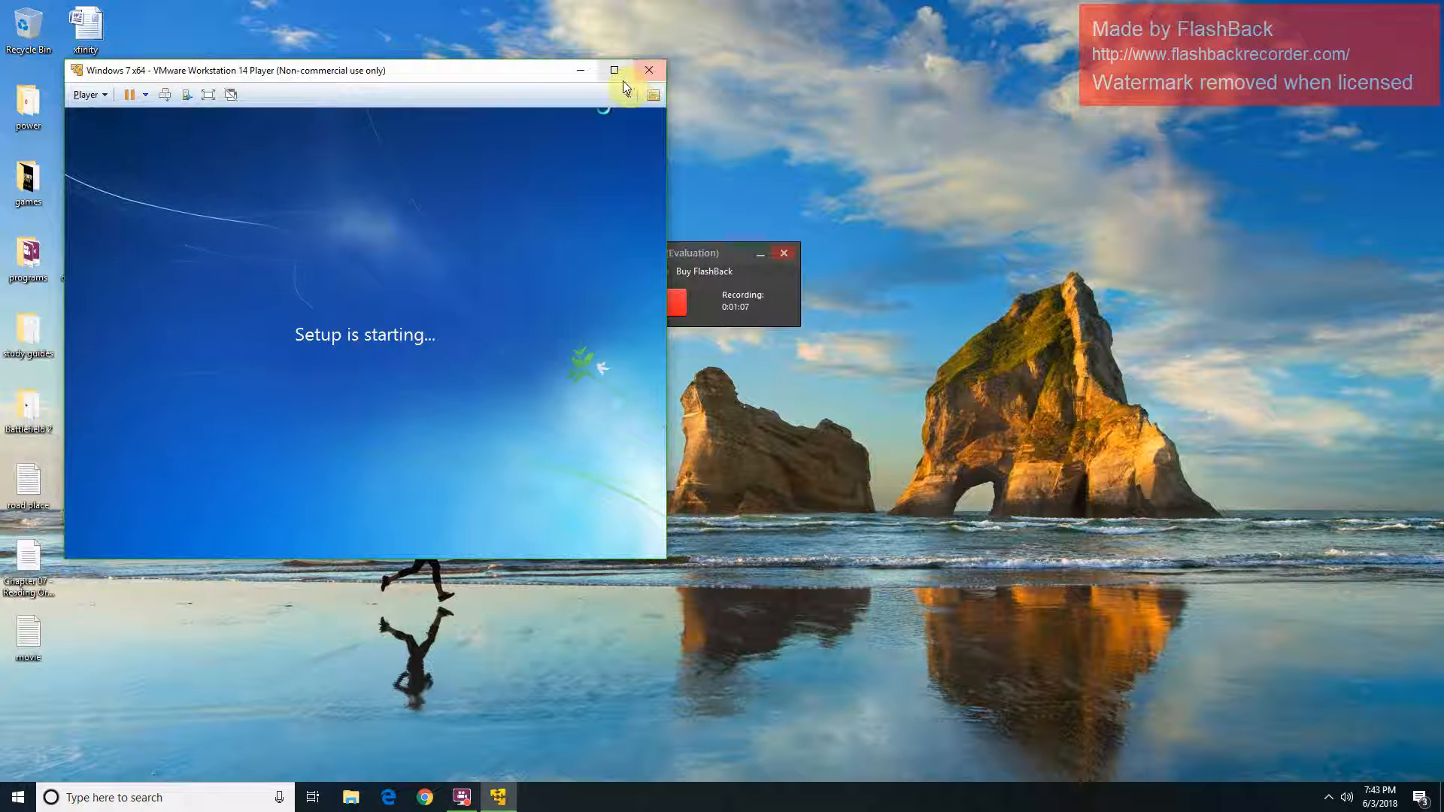
pyautogui.click(621, 75)
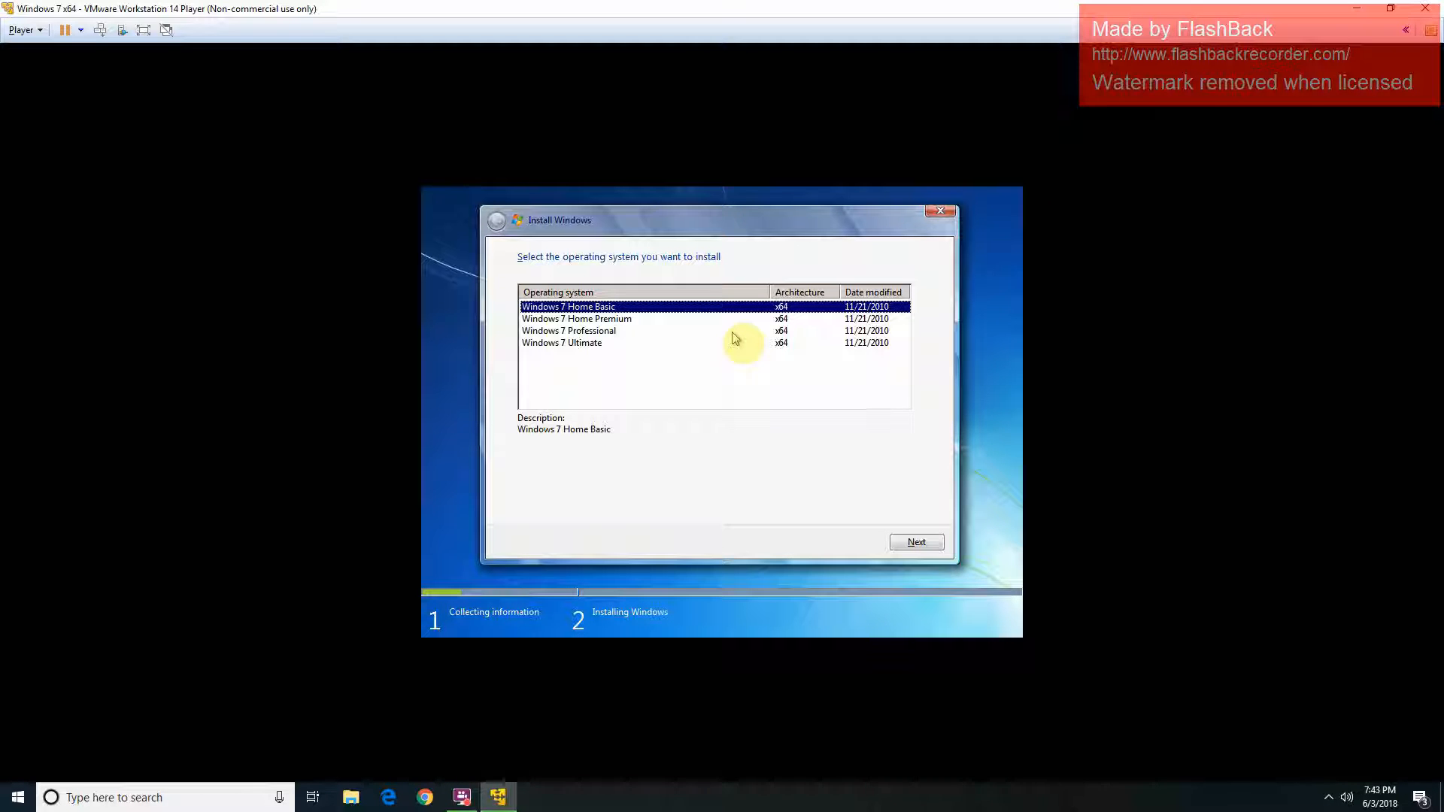
# Step: Pick Windows 7 Ultimate, accept the license terms, and choose the Custom (advanced) install
pyautogui.click(686, 345)
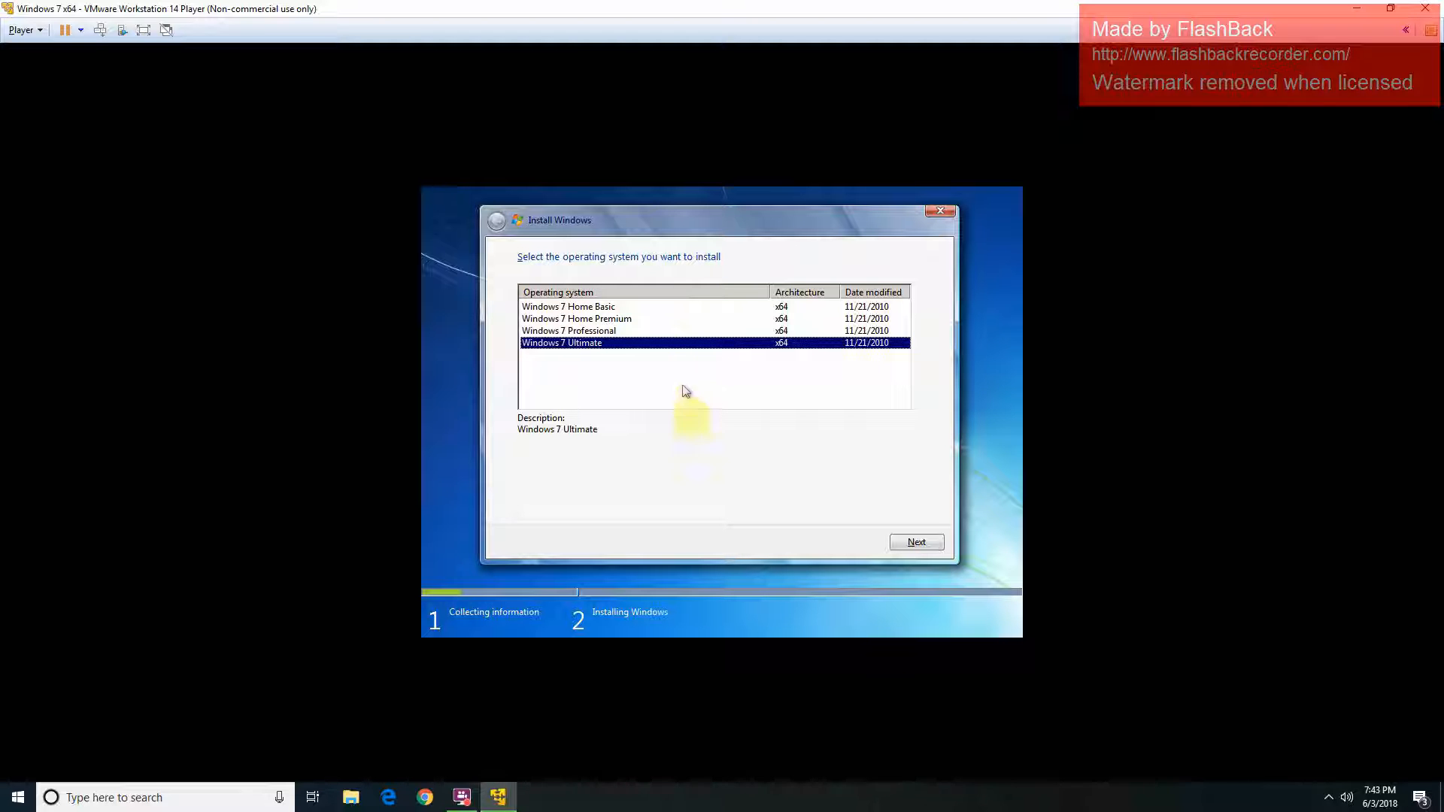
pyautogui.click(917, 542)
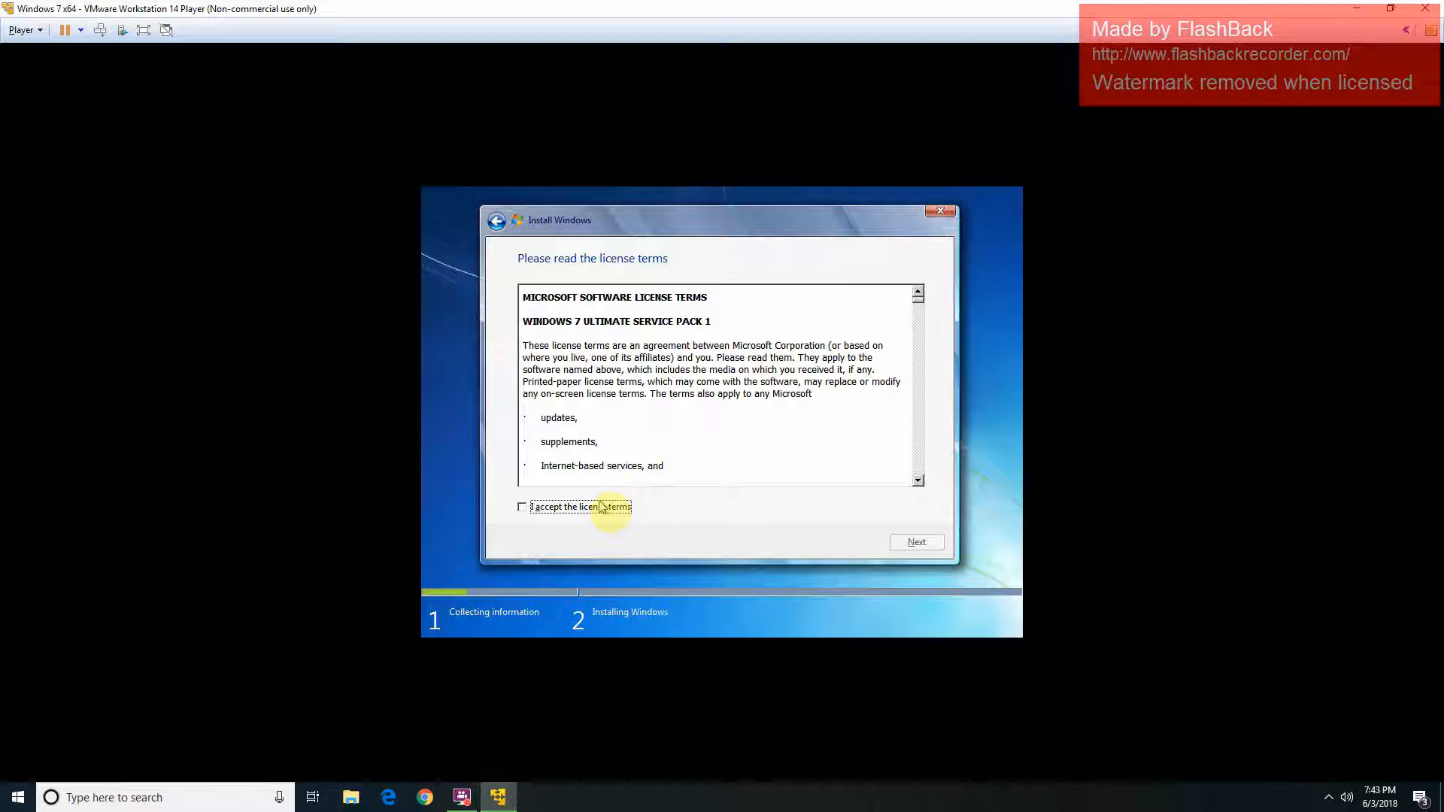
pyautogui.click(603, 507)
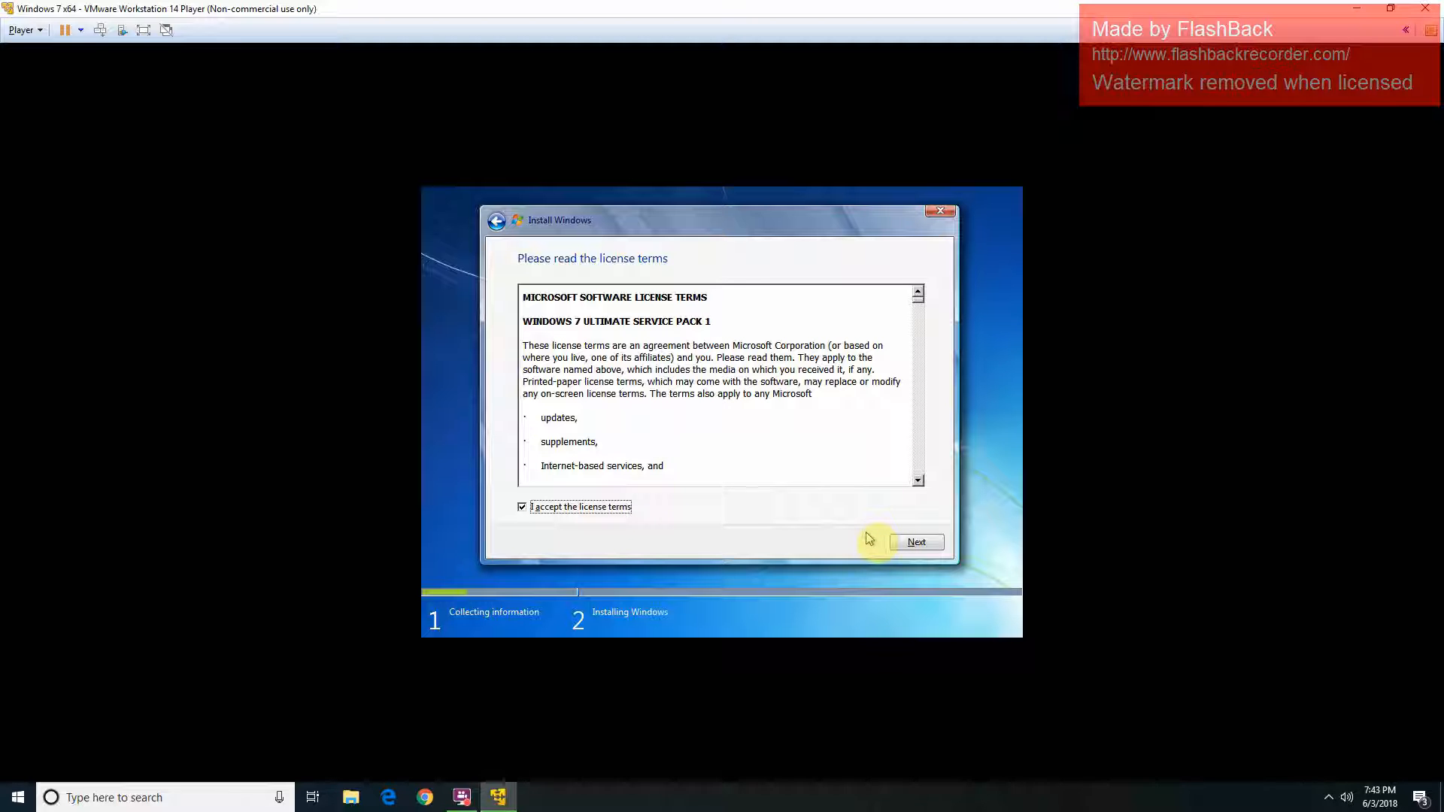
pyautogui.click(917, 542)
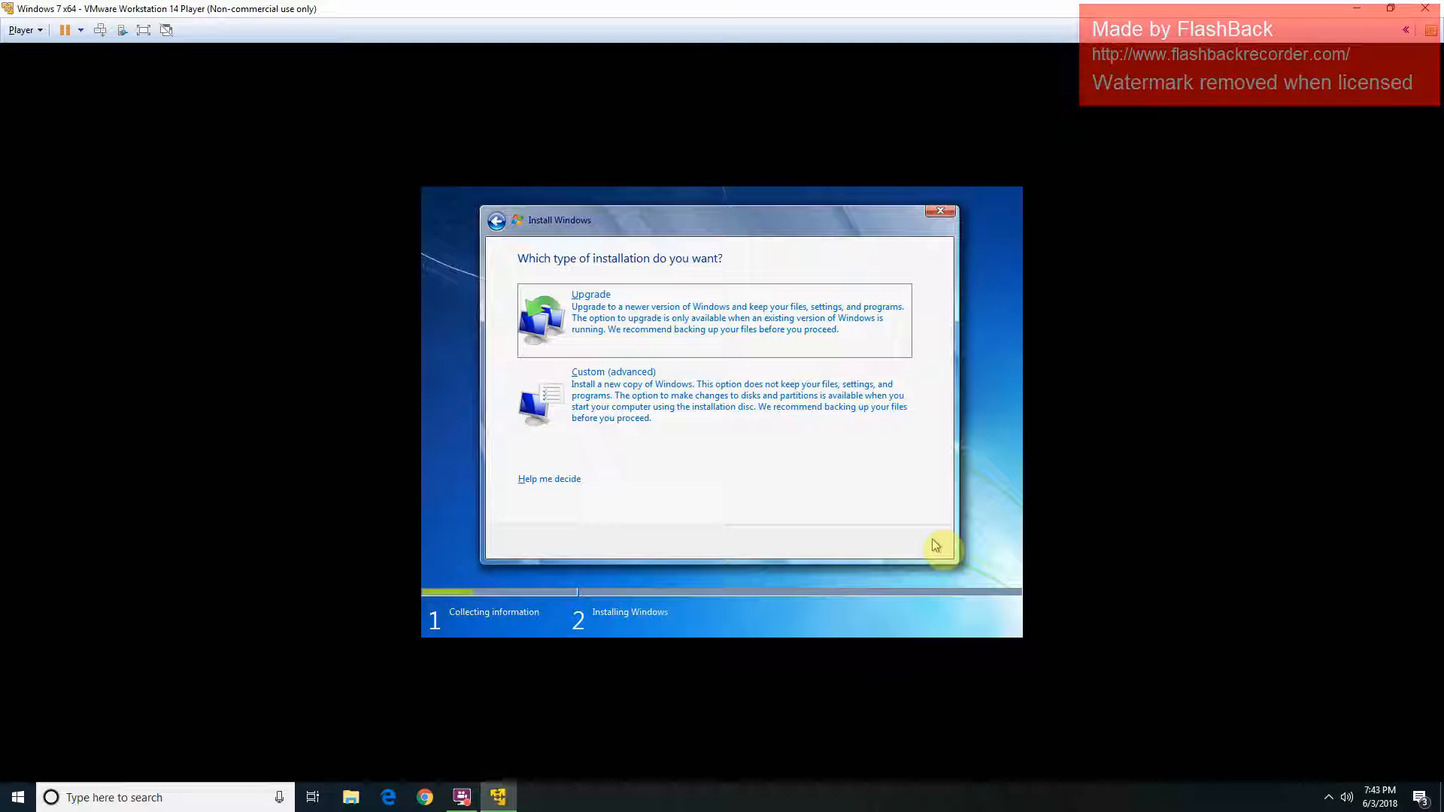
pyautogui.click(804, 429)
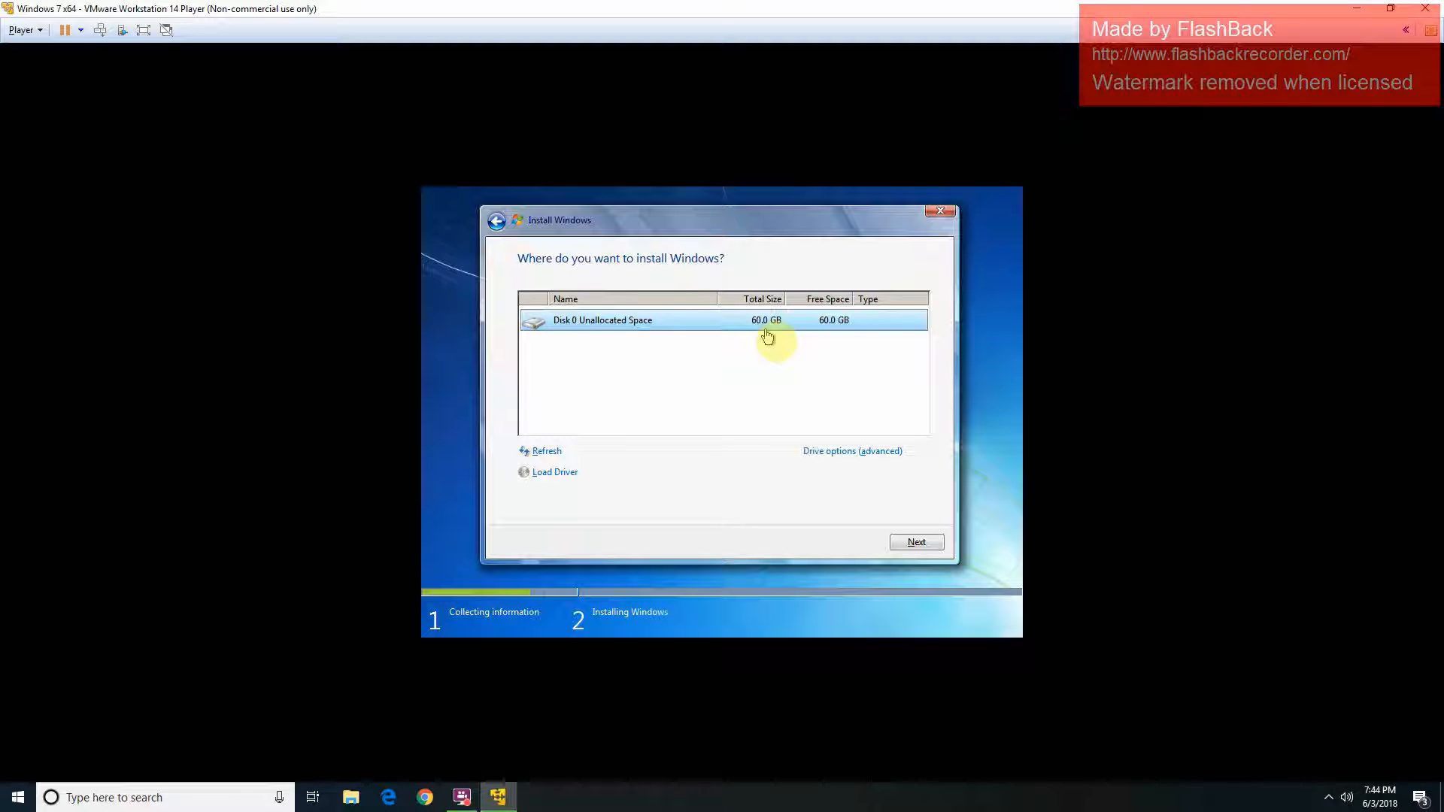
# Step: Open drive options, cancel a new partition, and install onto Disk 0's 60 GB unallocated space
pyautogui.click(865, 453)
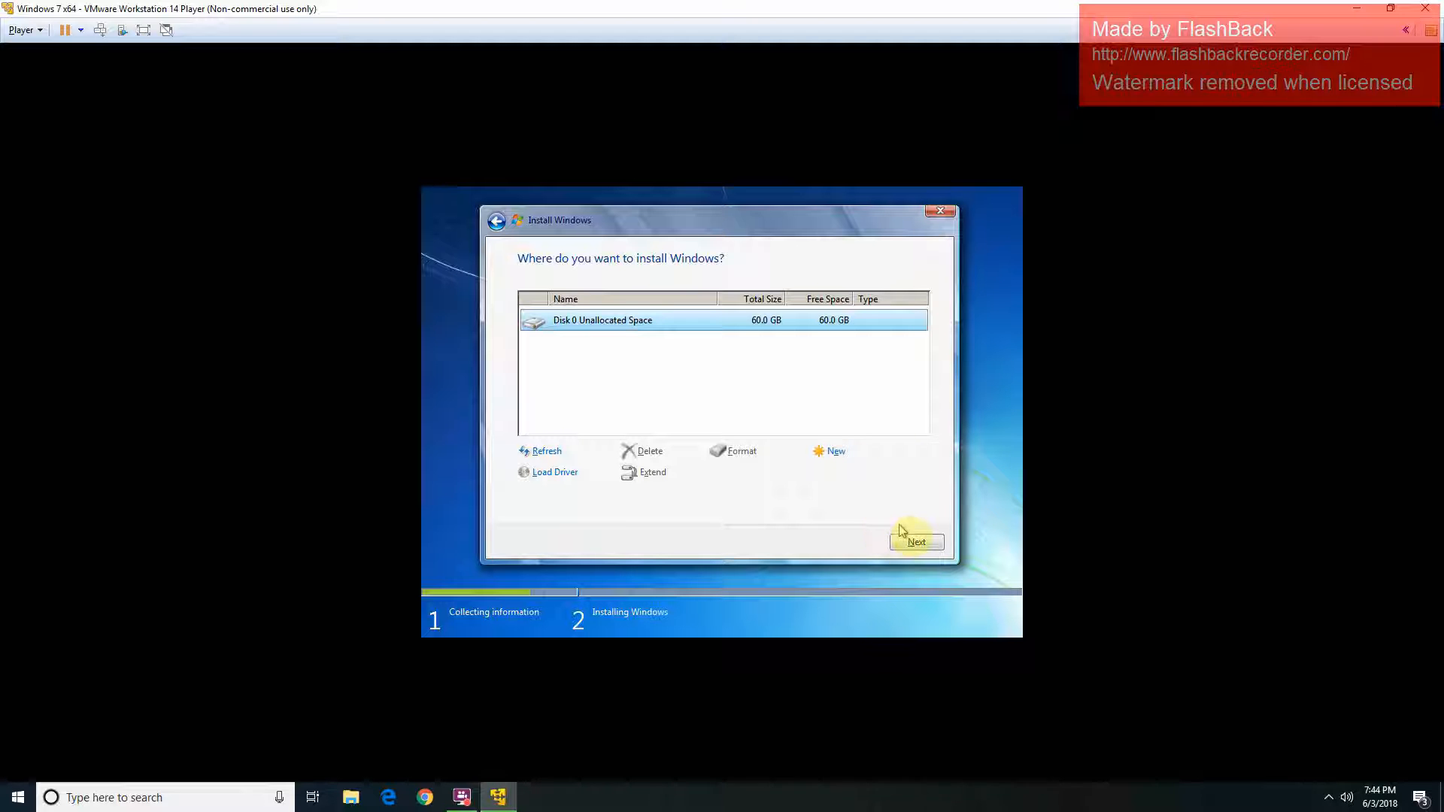
pyautogui.click(855, 455)
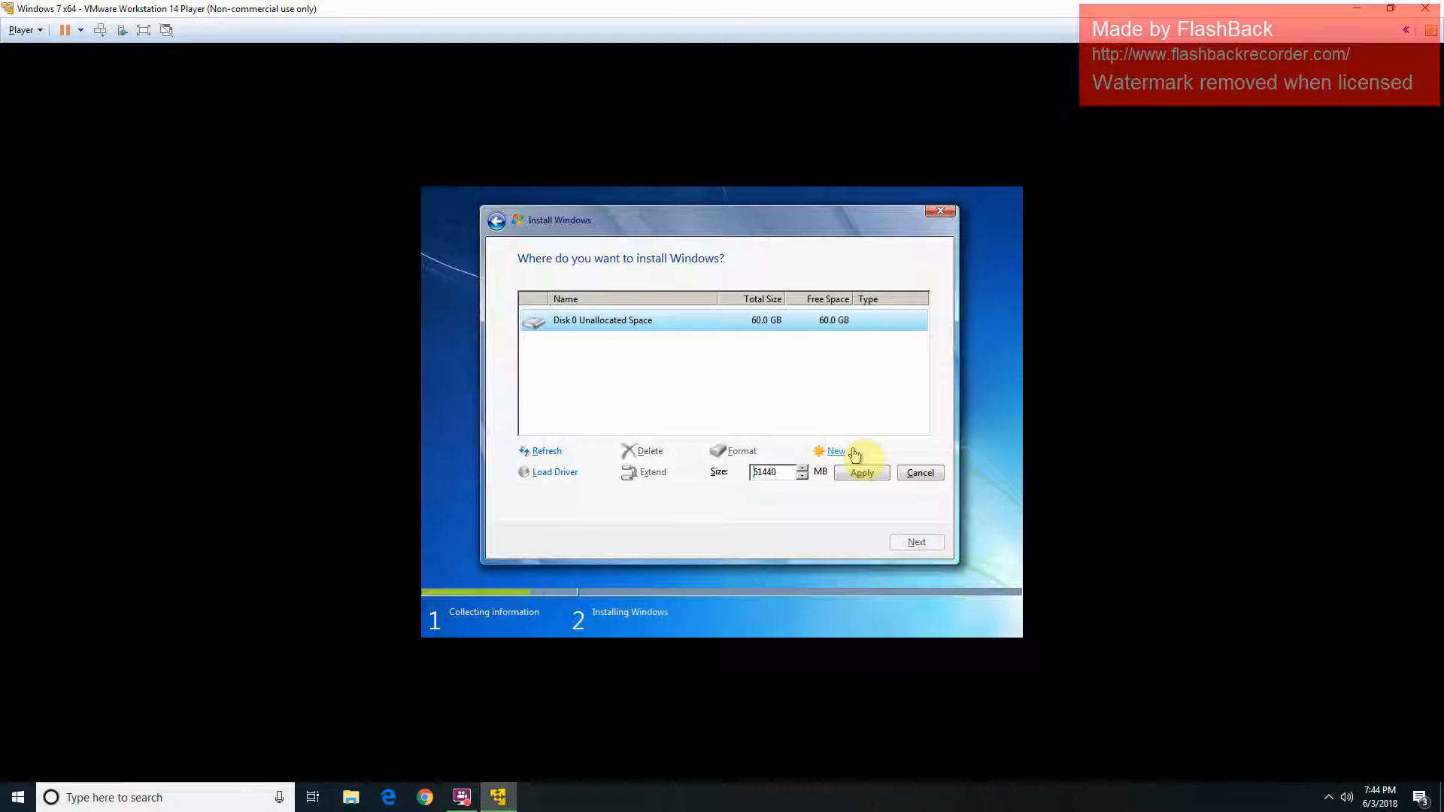
pyautogui.click(905, 478)
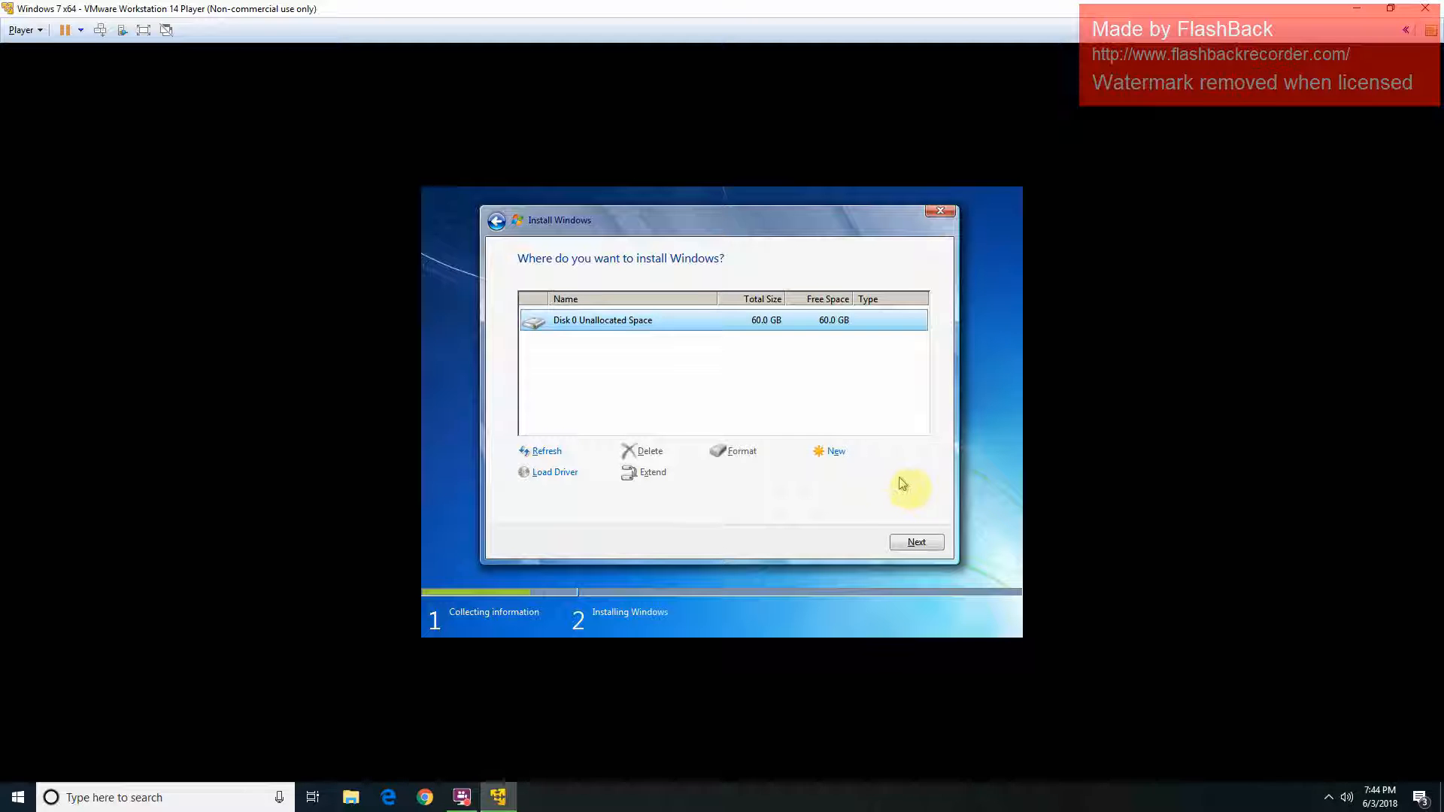
pyautogui.click(916, 542)
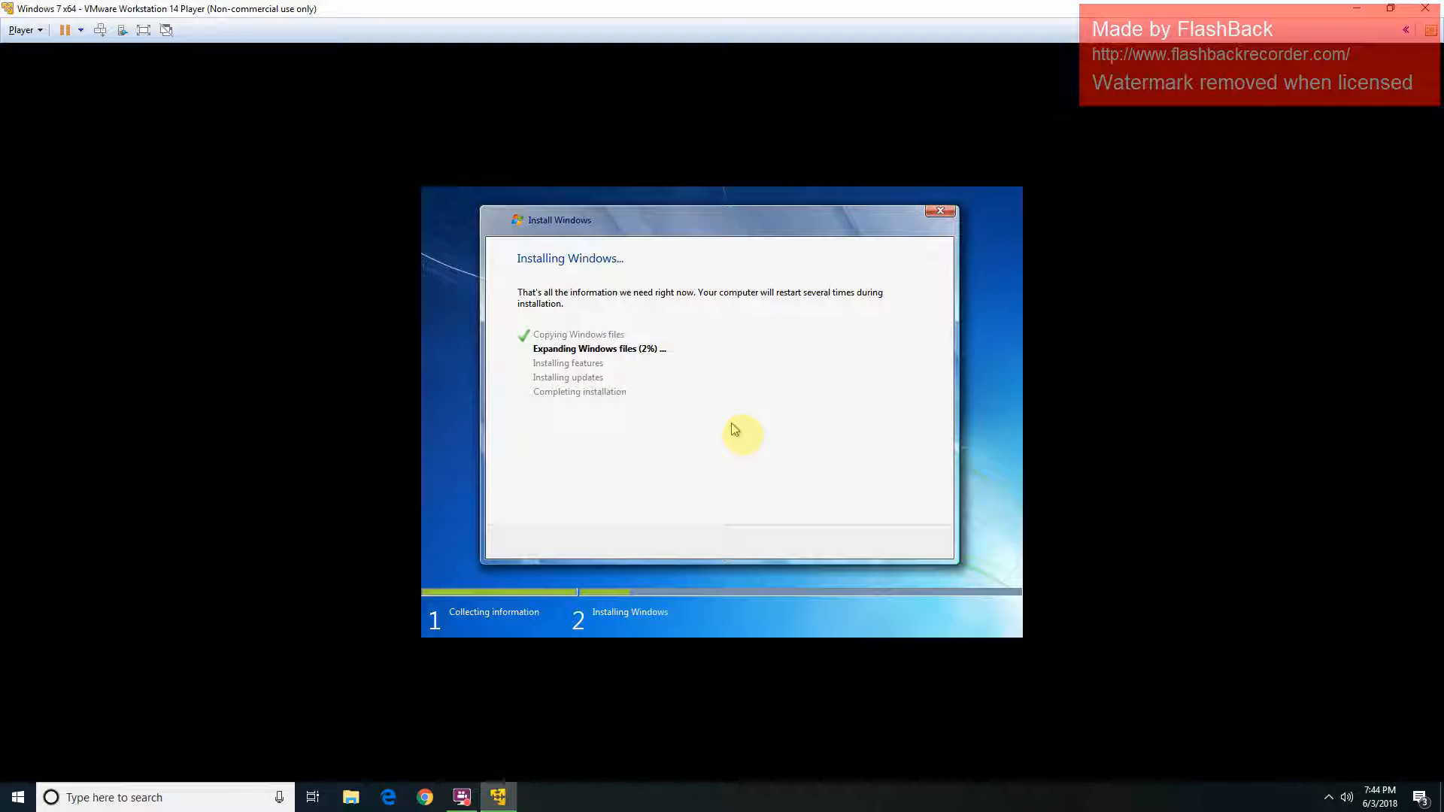
# Step: Pause the FlashBack screen recording while Windows 7 finishes installing
pyautogui.click(463, 799)
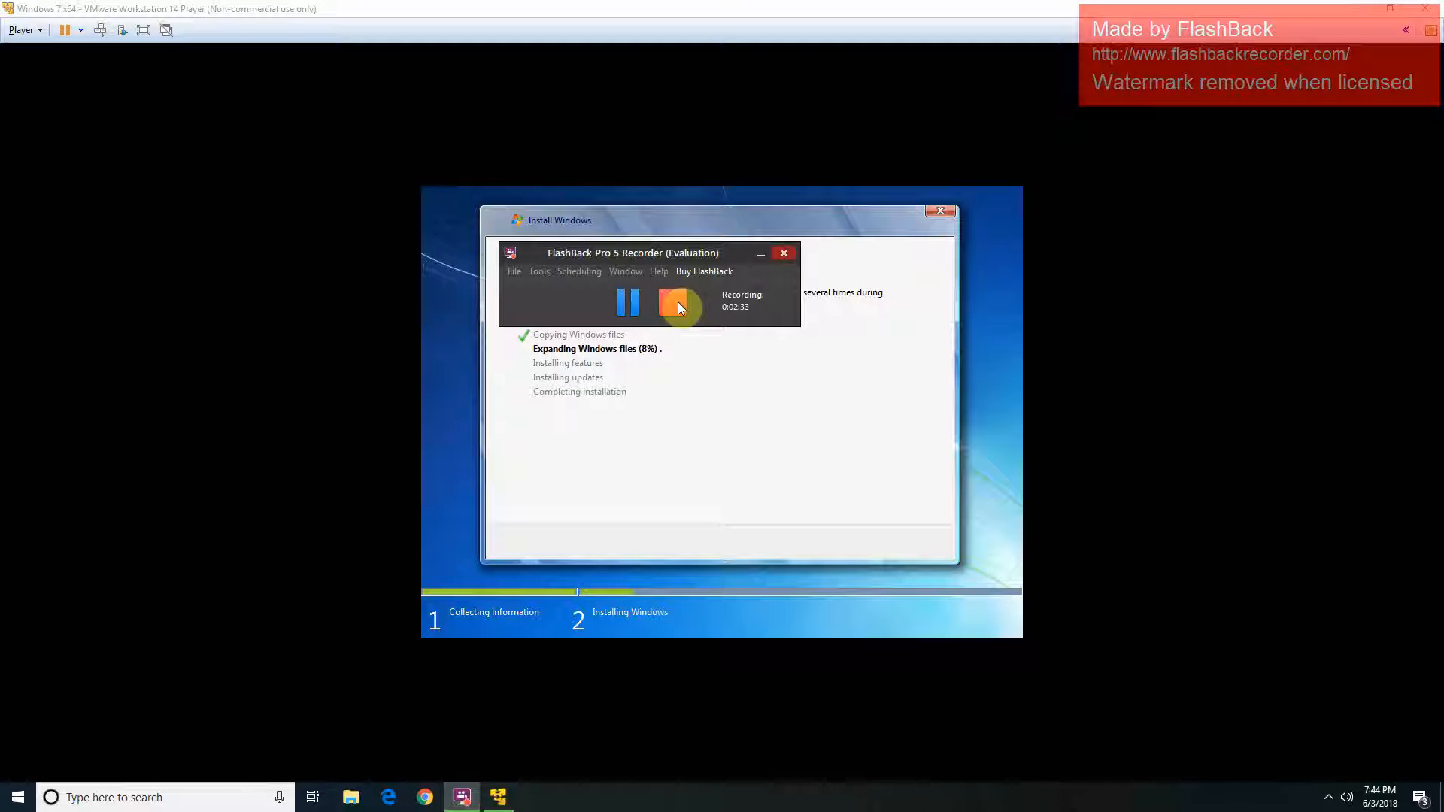
pyautogui.click(624, 301)
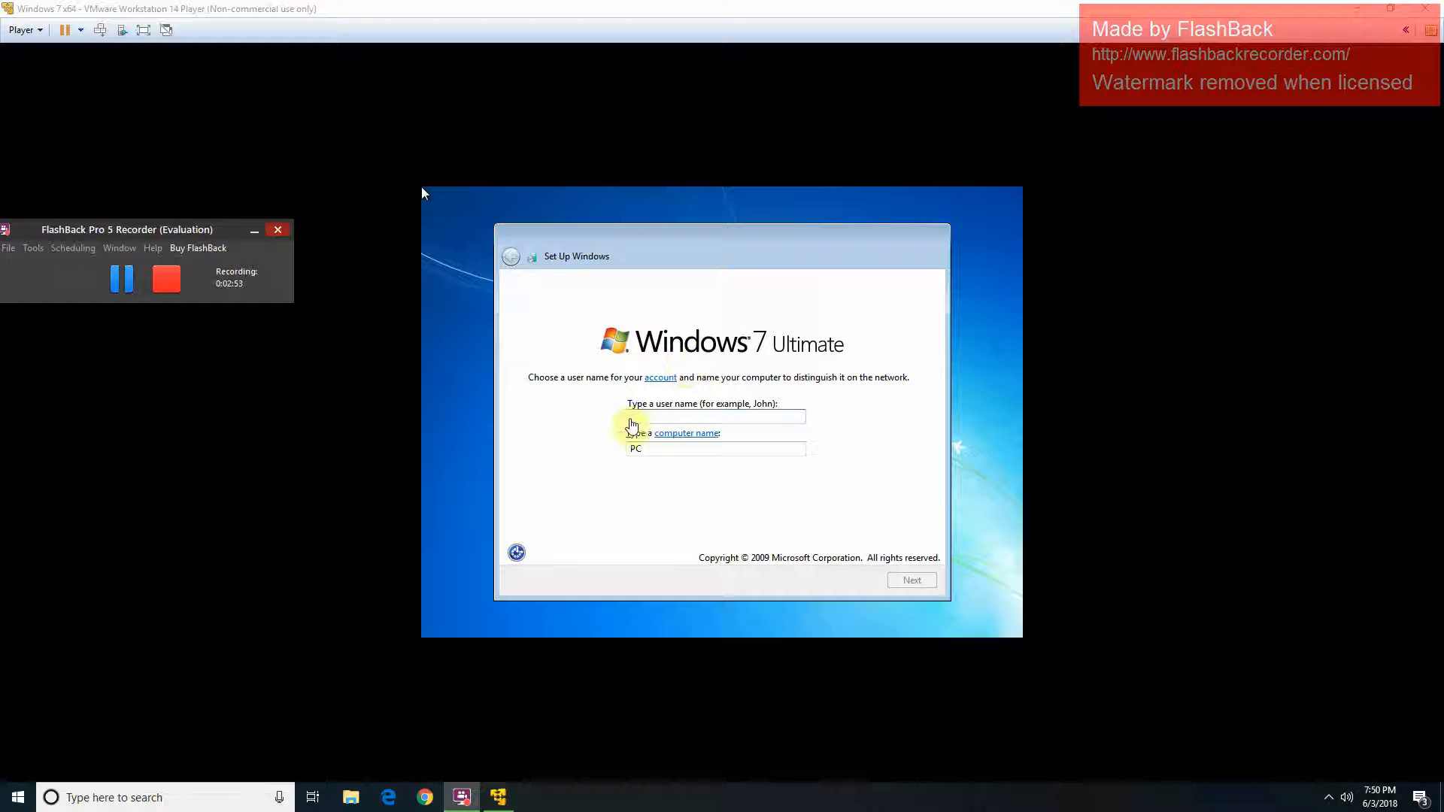
# Step: Enter the account user name, briefly open Ease of Access, and continue to the password page
pyautogui.click(668, 417)
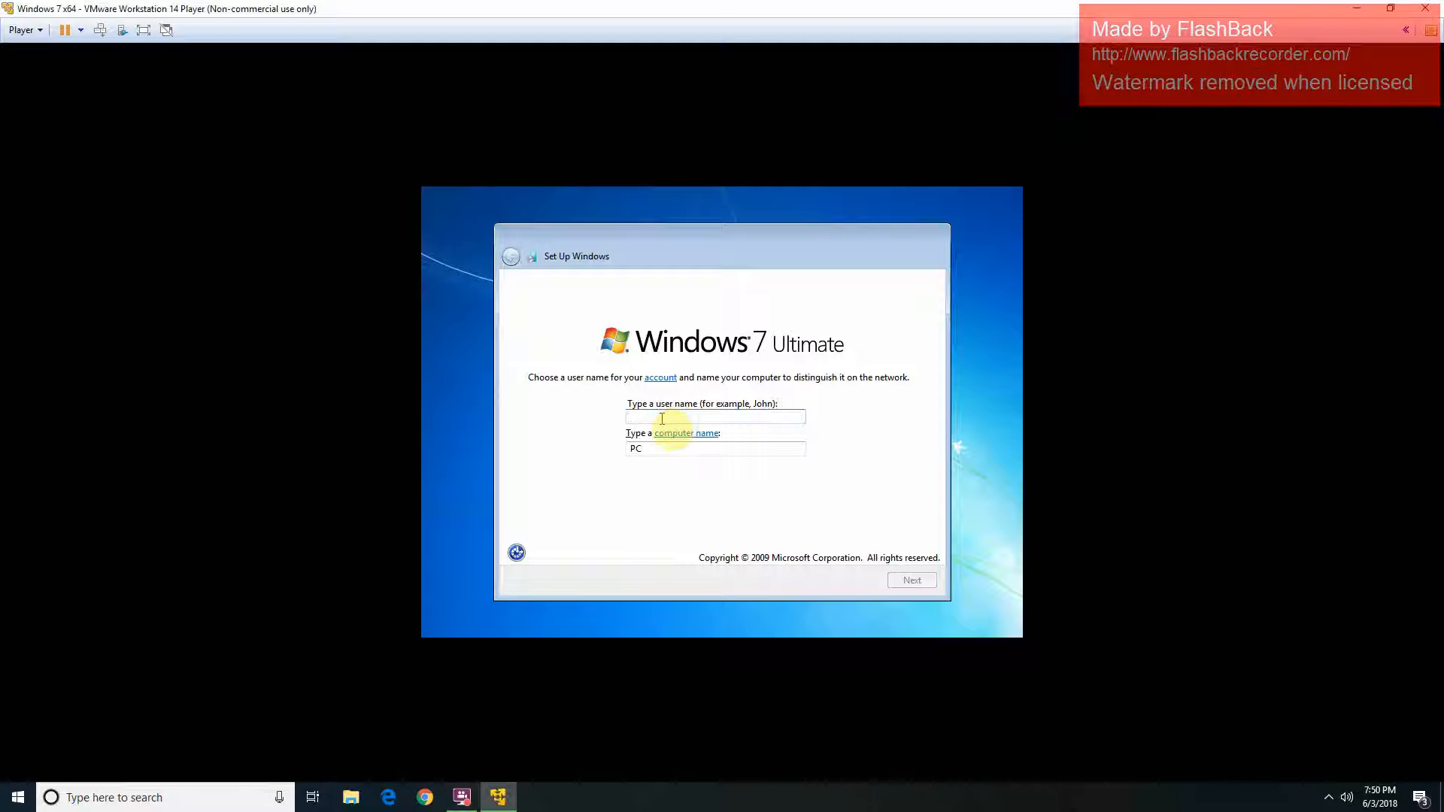
pyautogui.write('Blaze')
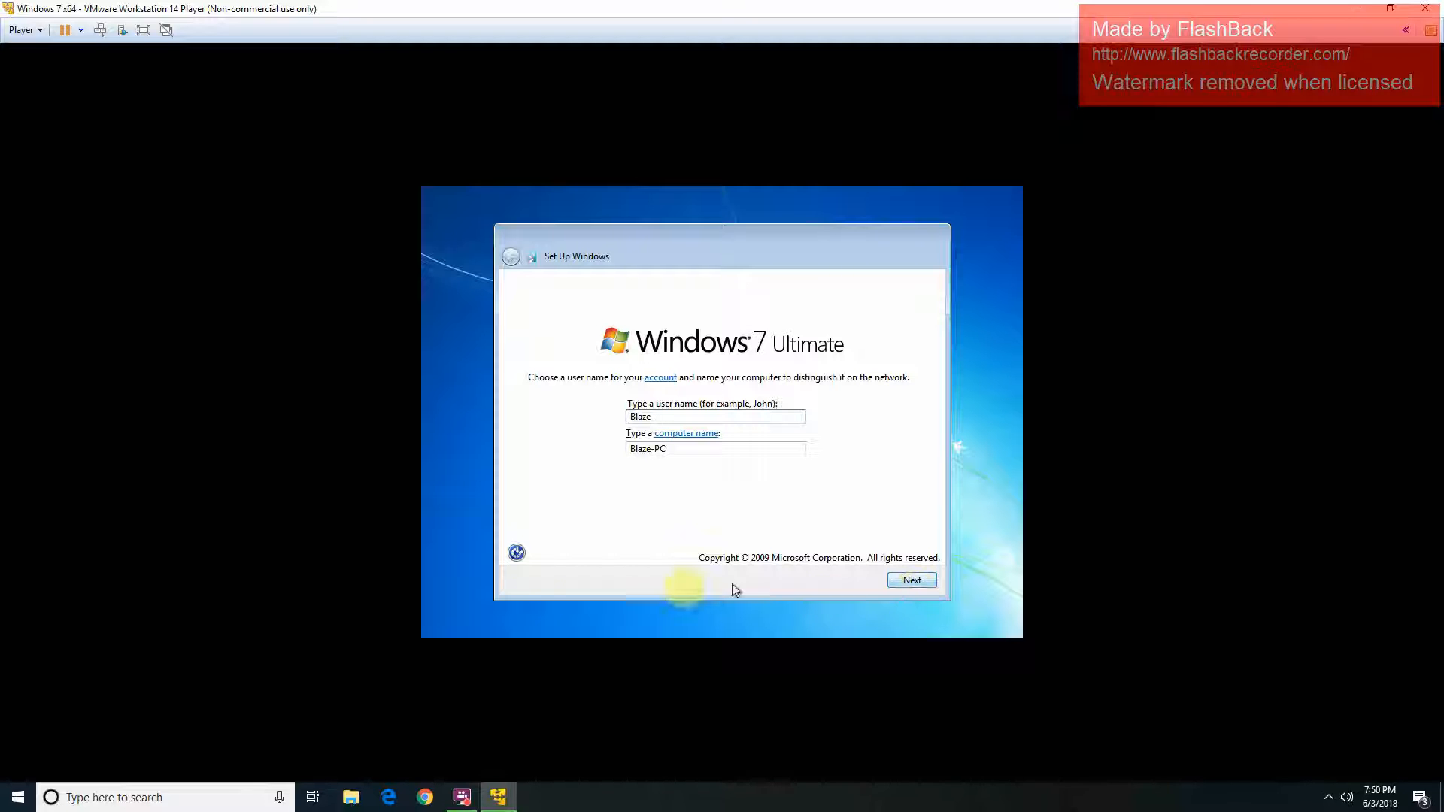
pyautogui.click(517, 553)
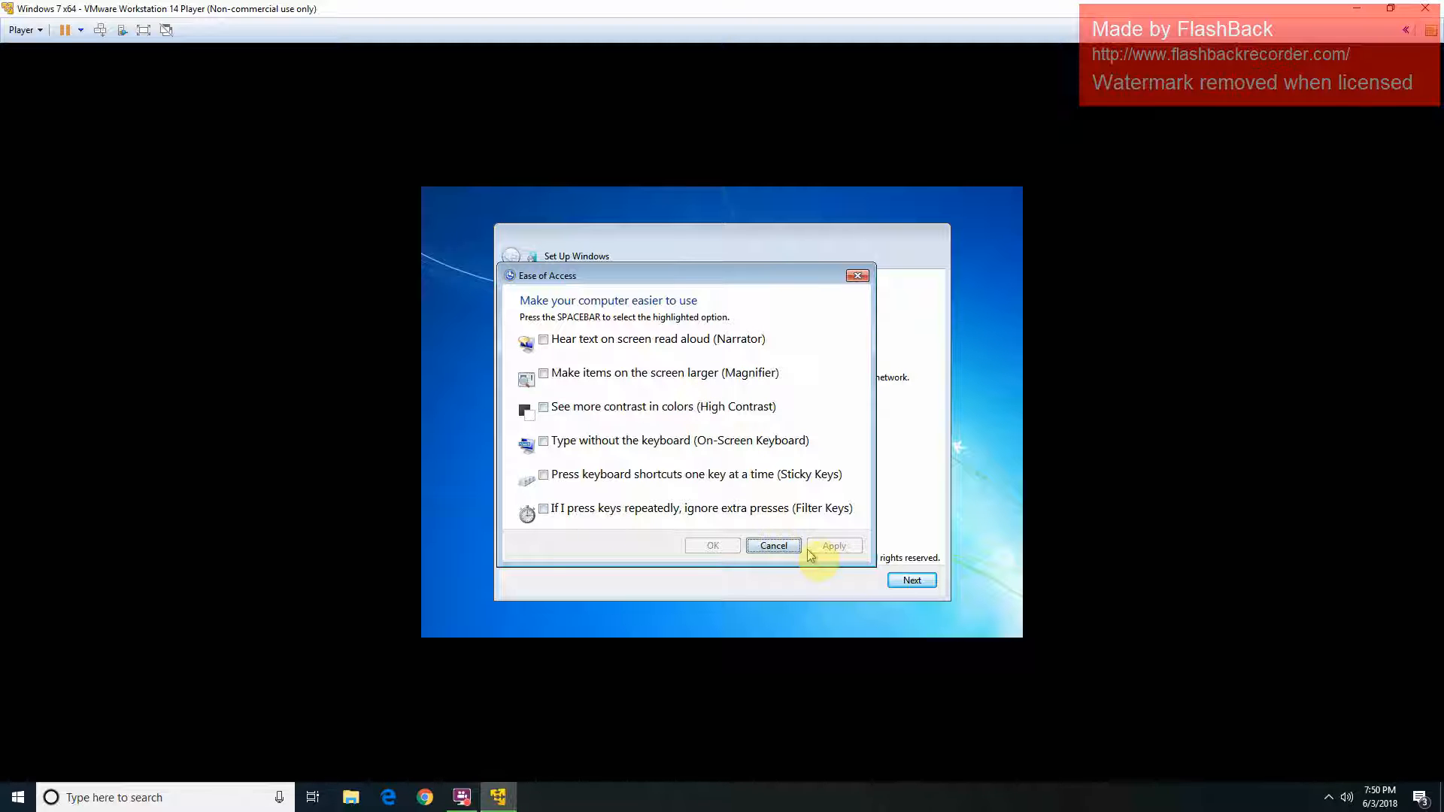
pyautogui.click(782, 545)
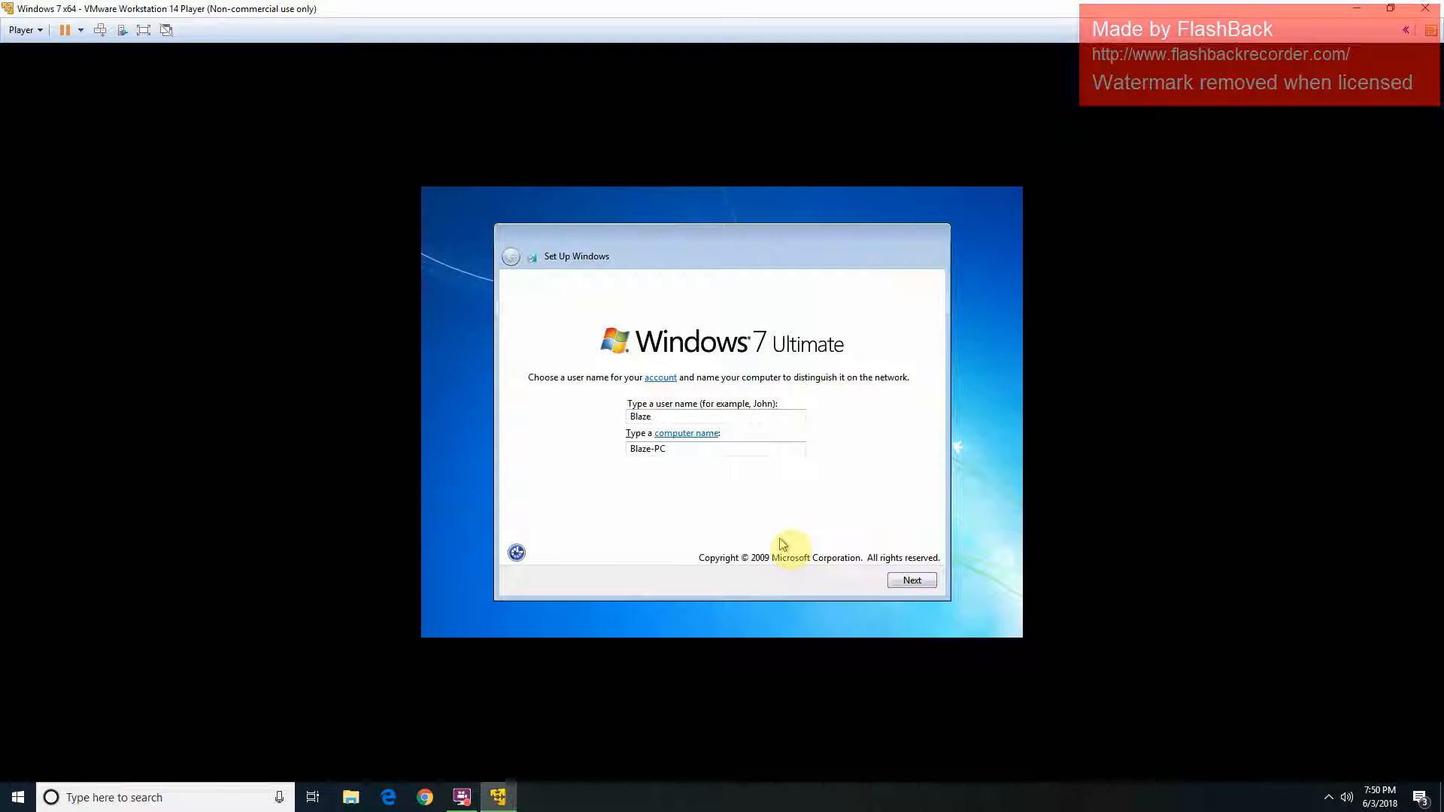
pyautogui.click(931, 580)
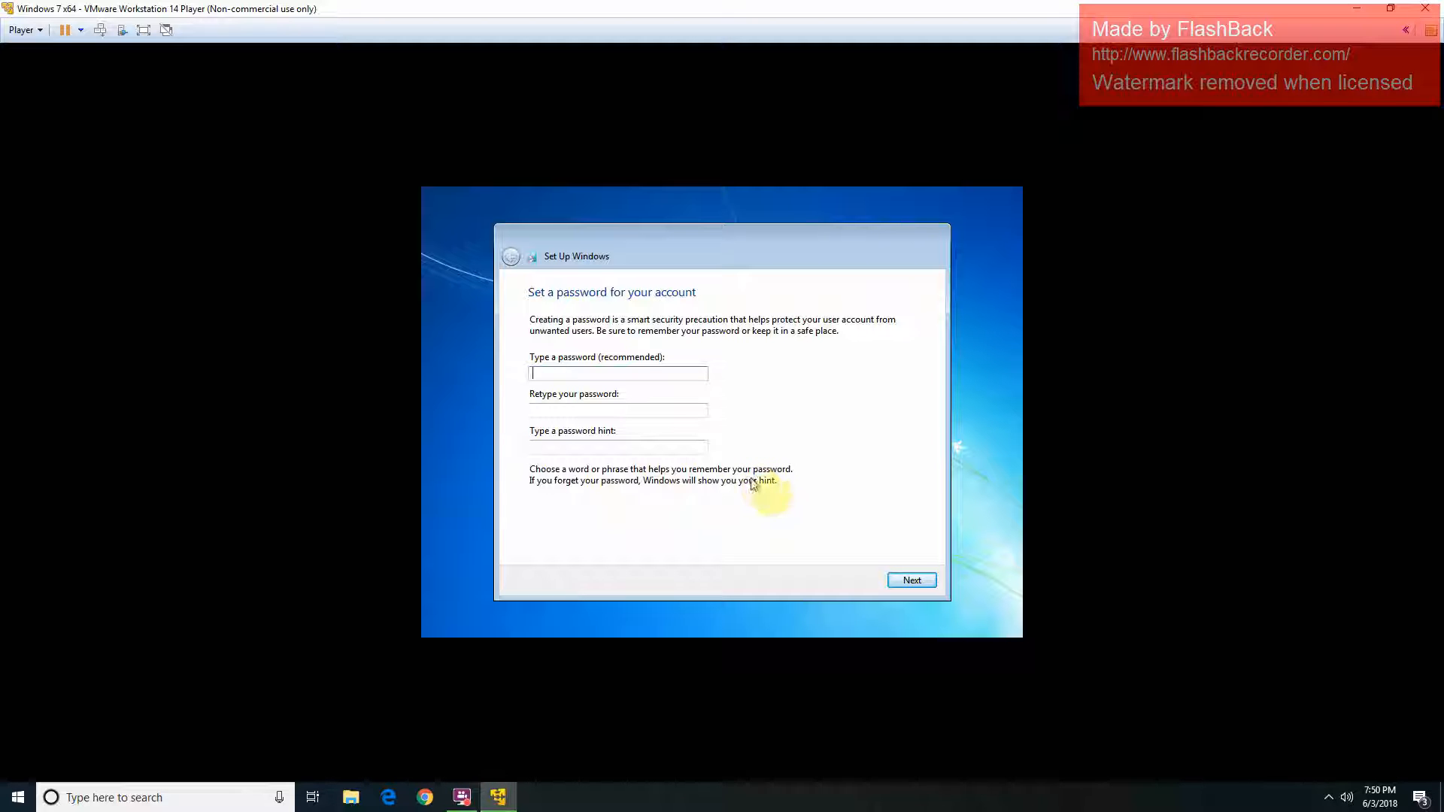
# Step: Leave the password blank, then pause and resume the FlashBack recording on the host
pyautogui.click(912, 587)
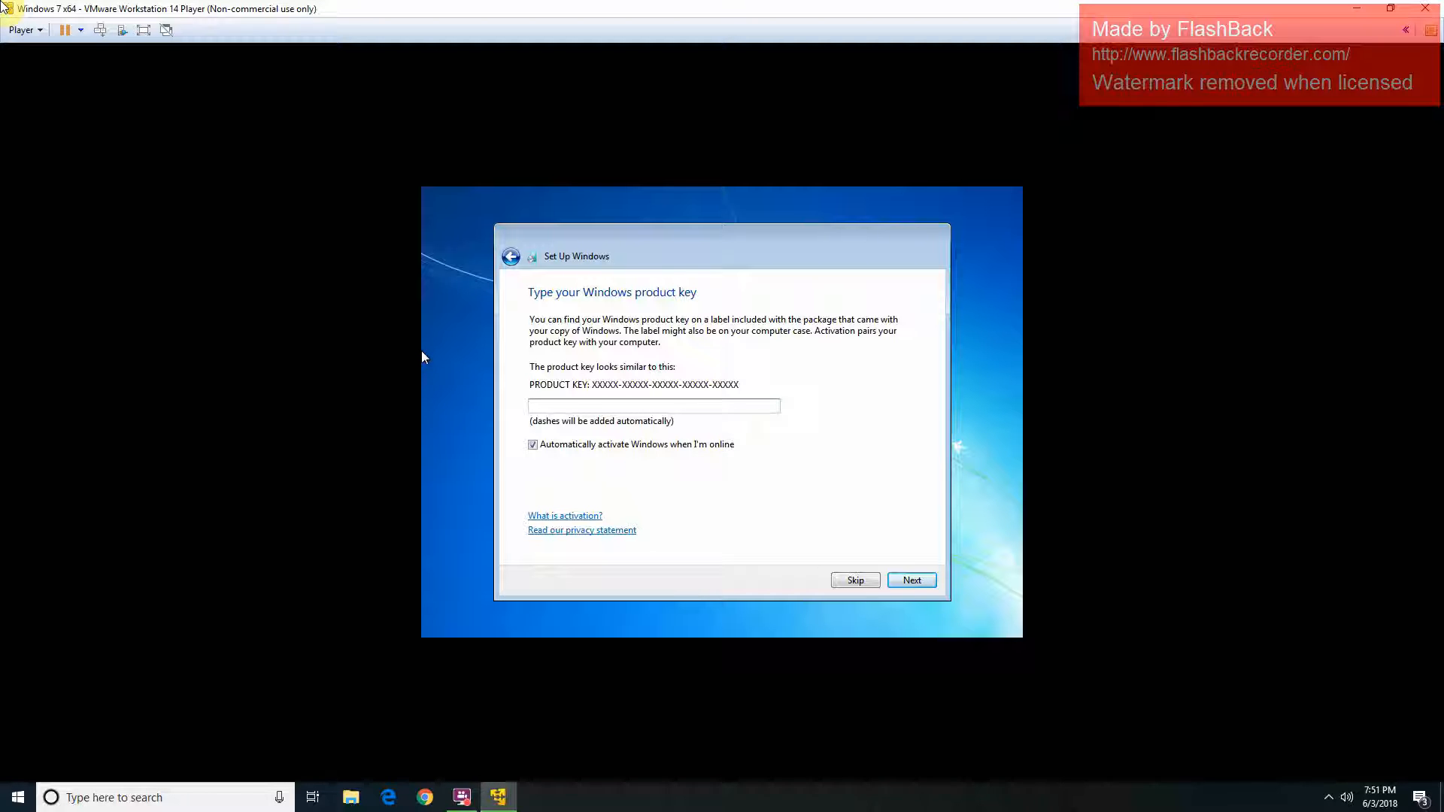
pyautogui.hotkey('ctrl', 'alt')
pyautogui.click(1068, 811)
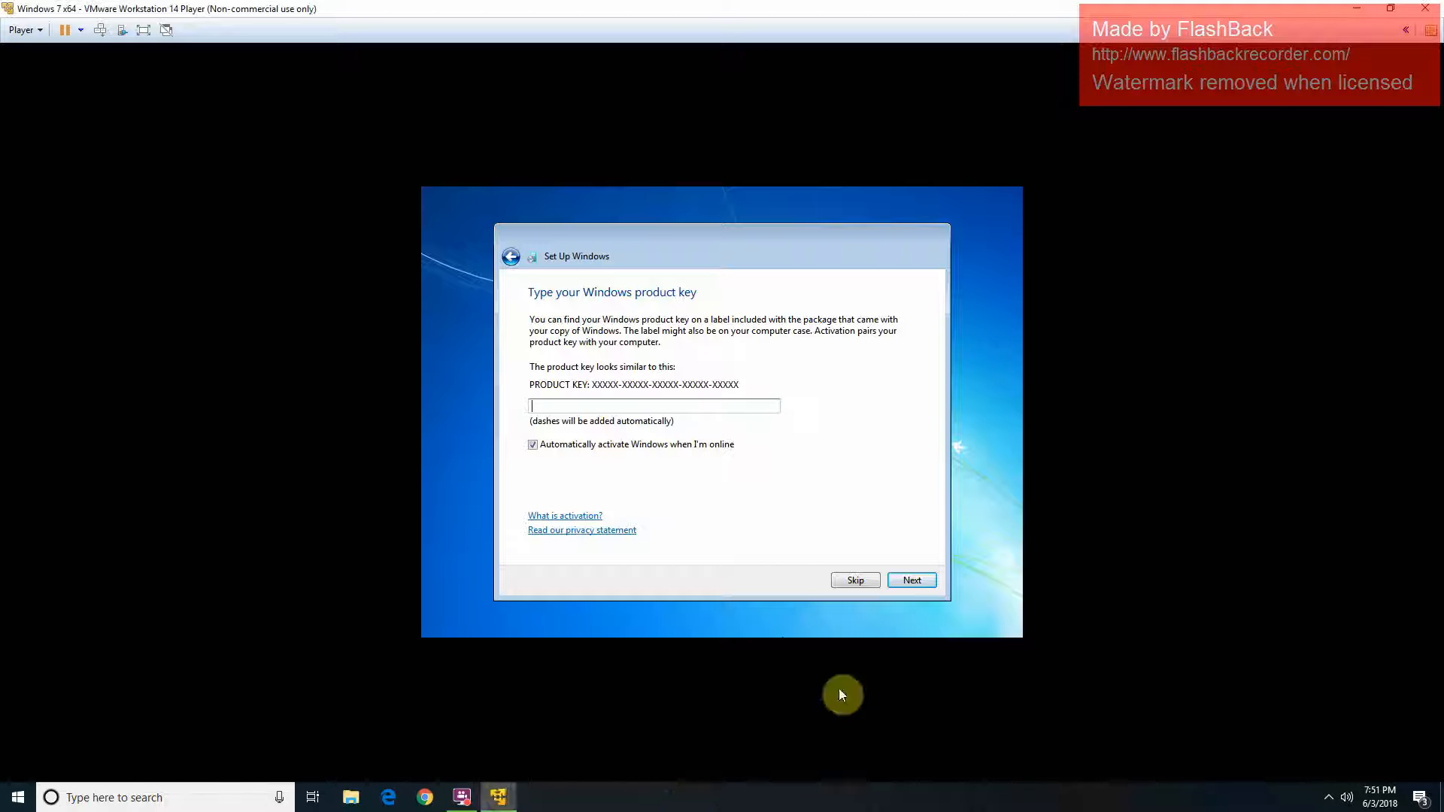
pyautogui.click(461, 799)
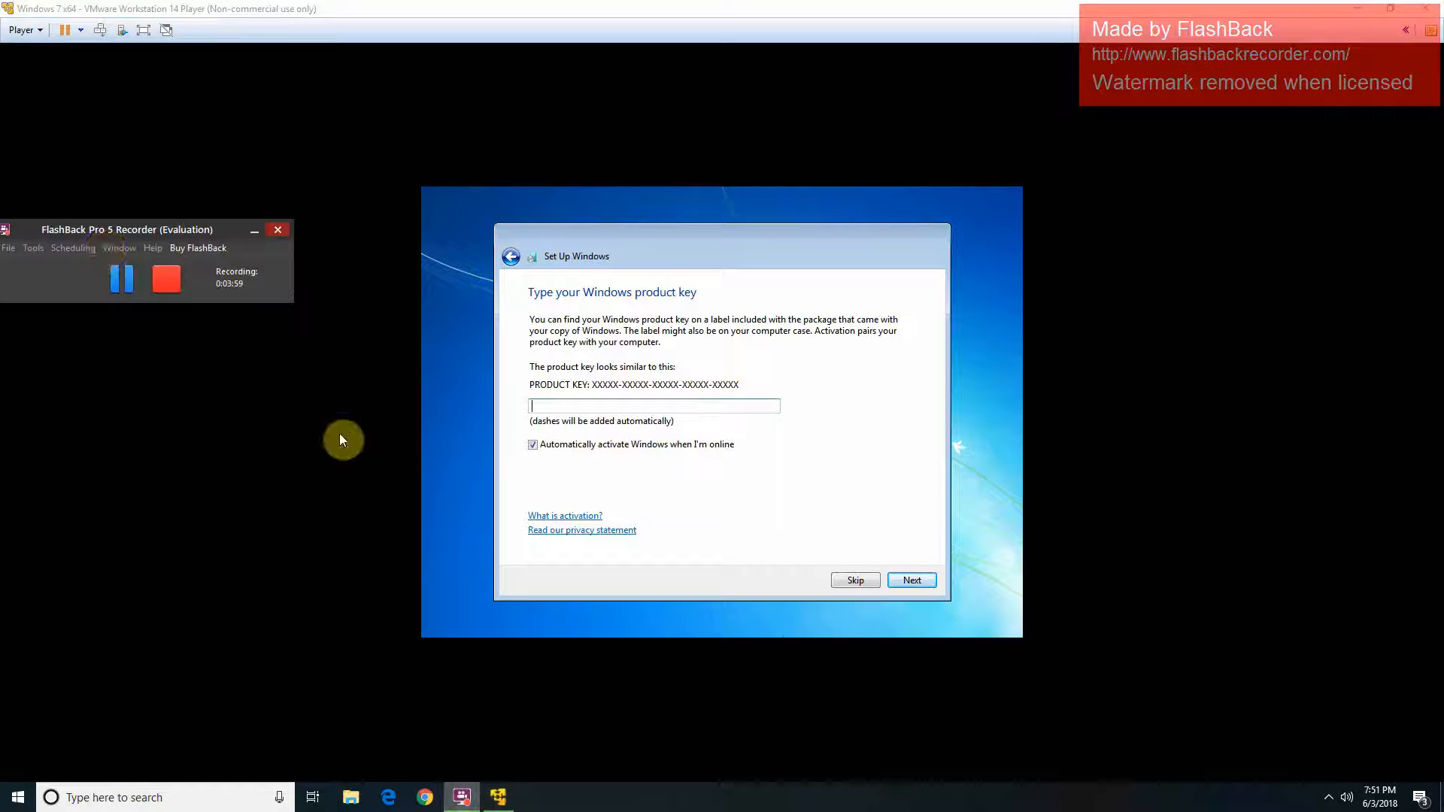
pyautogui.click(111, 282)
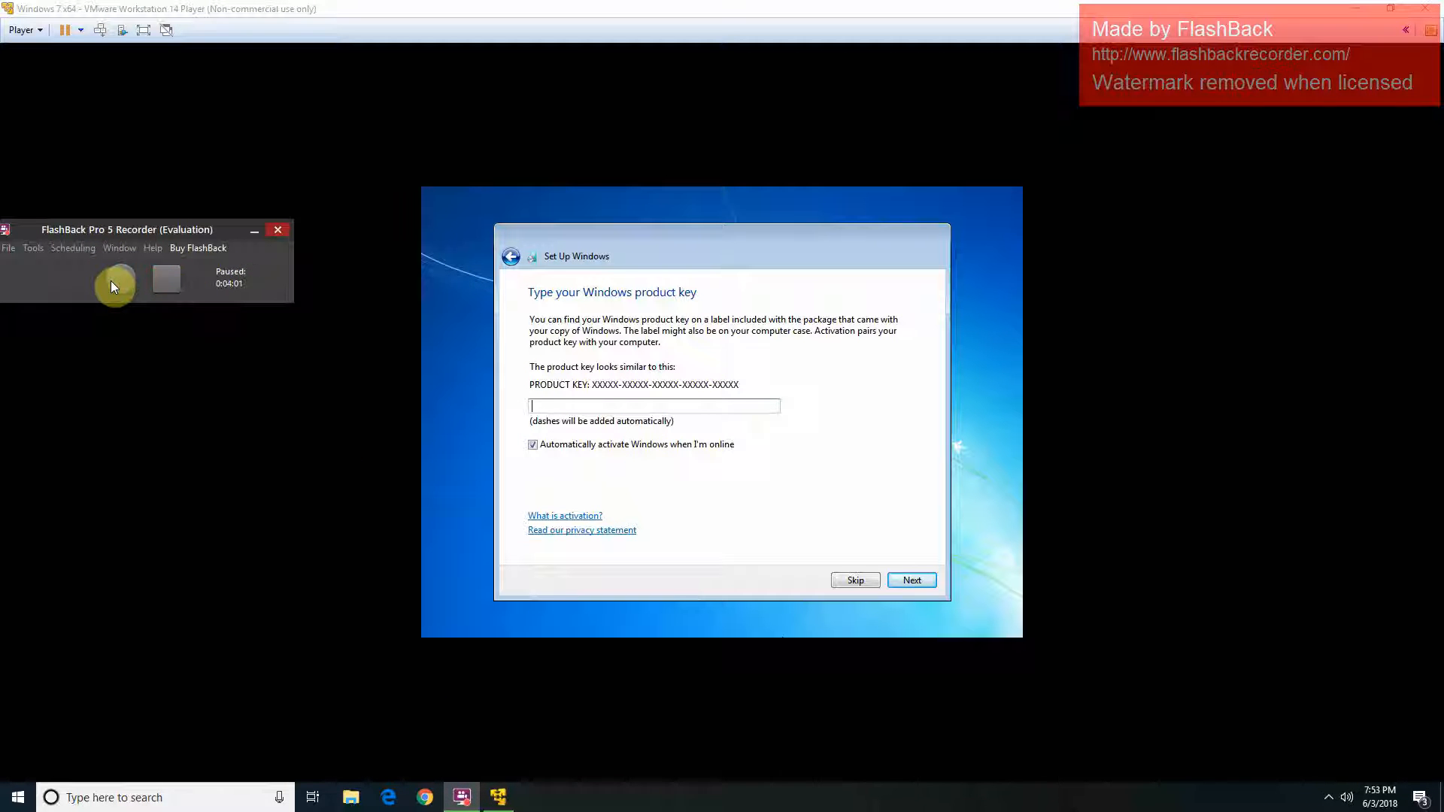
pyautogui.click(113, 283)
# Step: Turn off automatic Windows activation and skip the product key
pyautogui.click(501, 437)
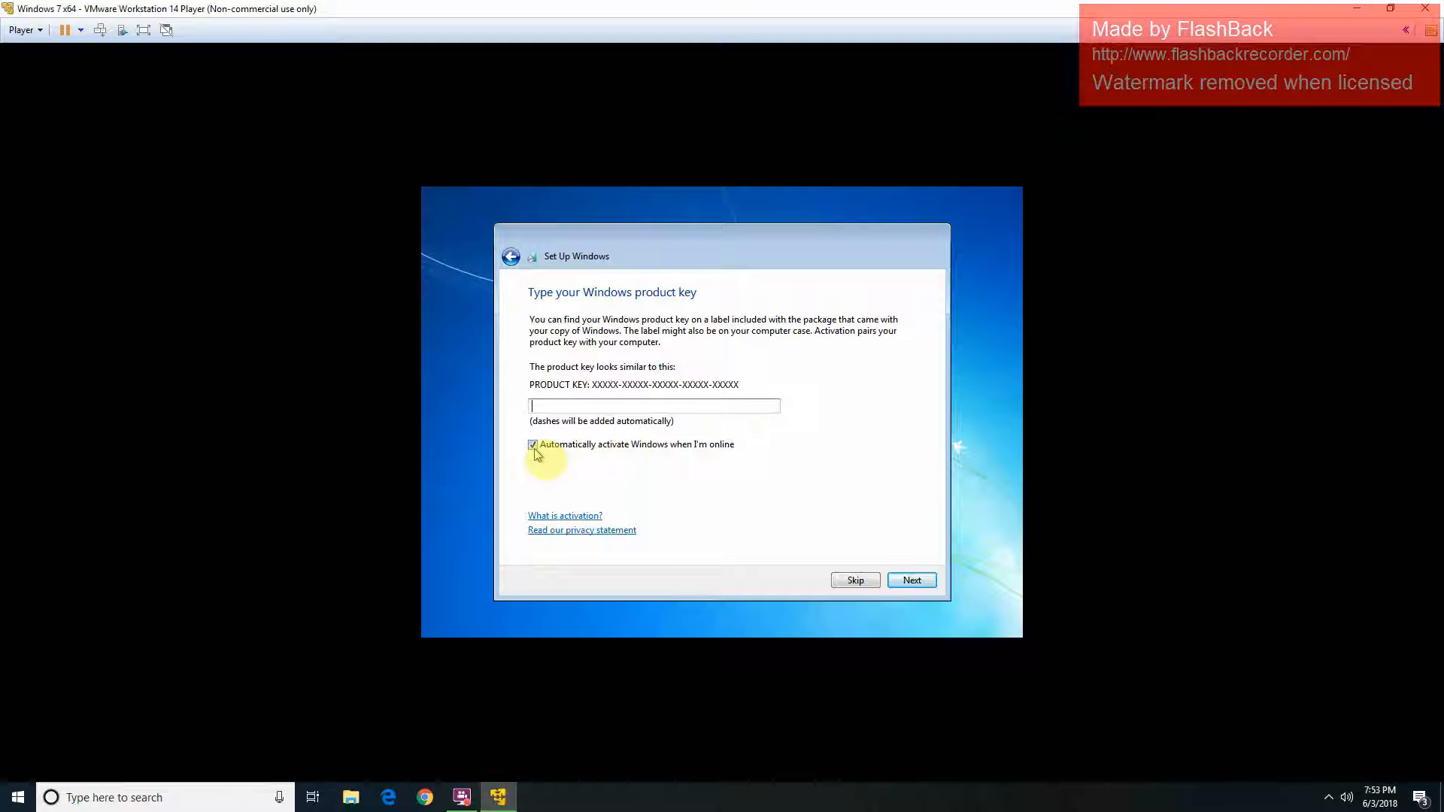
pyautogui.click(535, 448)
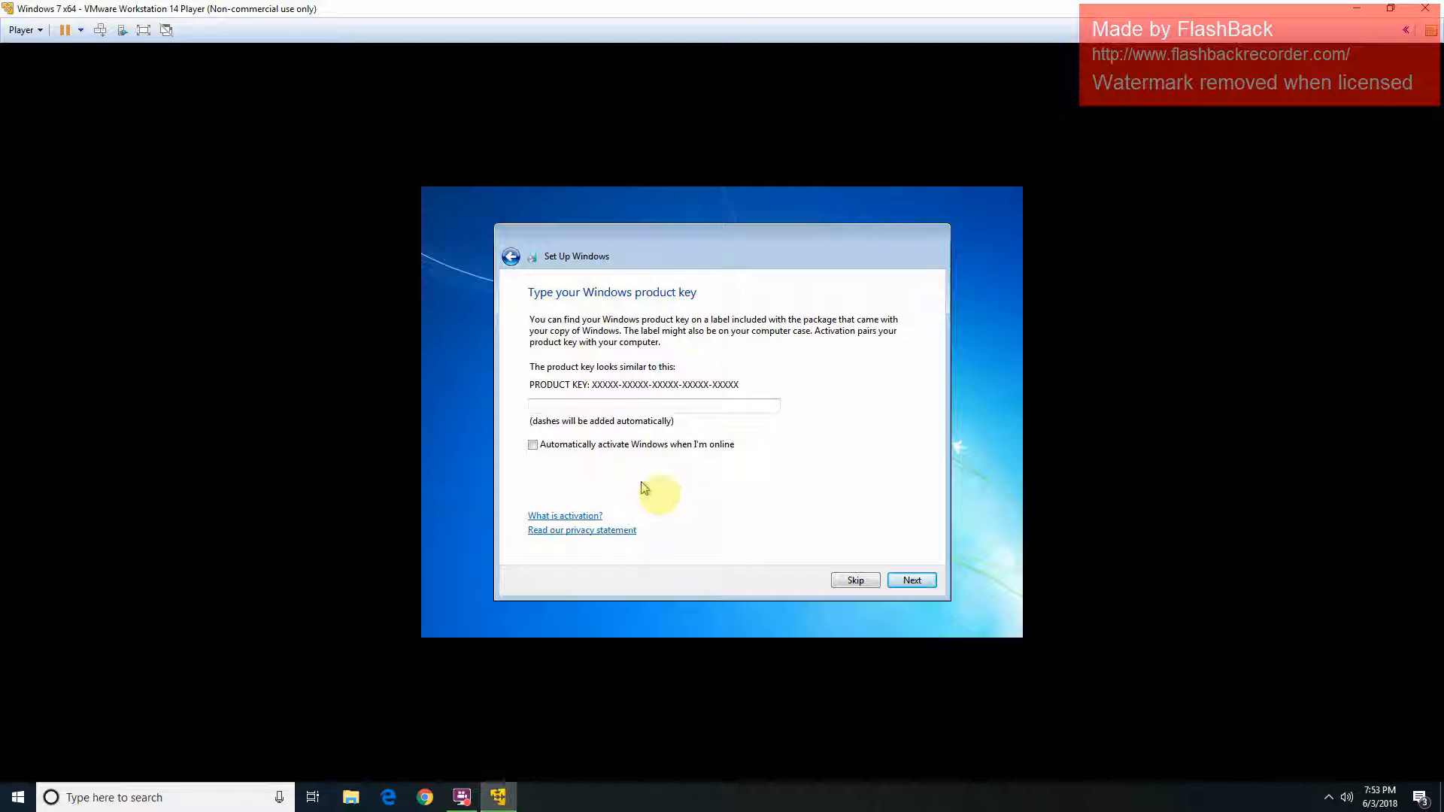
pyautogui.click(849, 582)
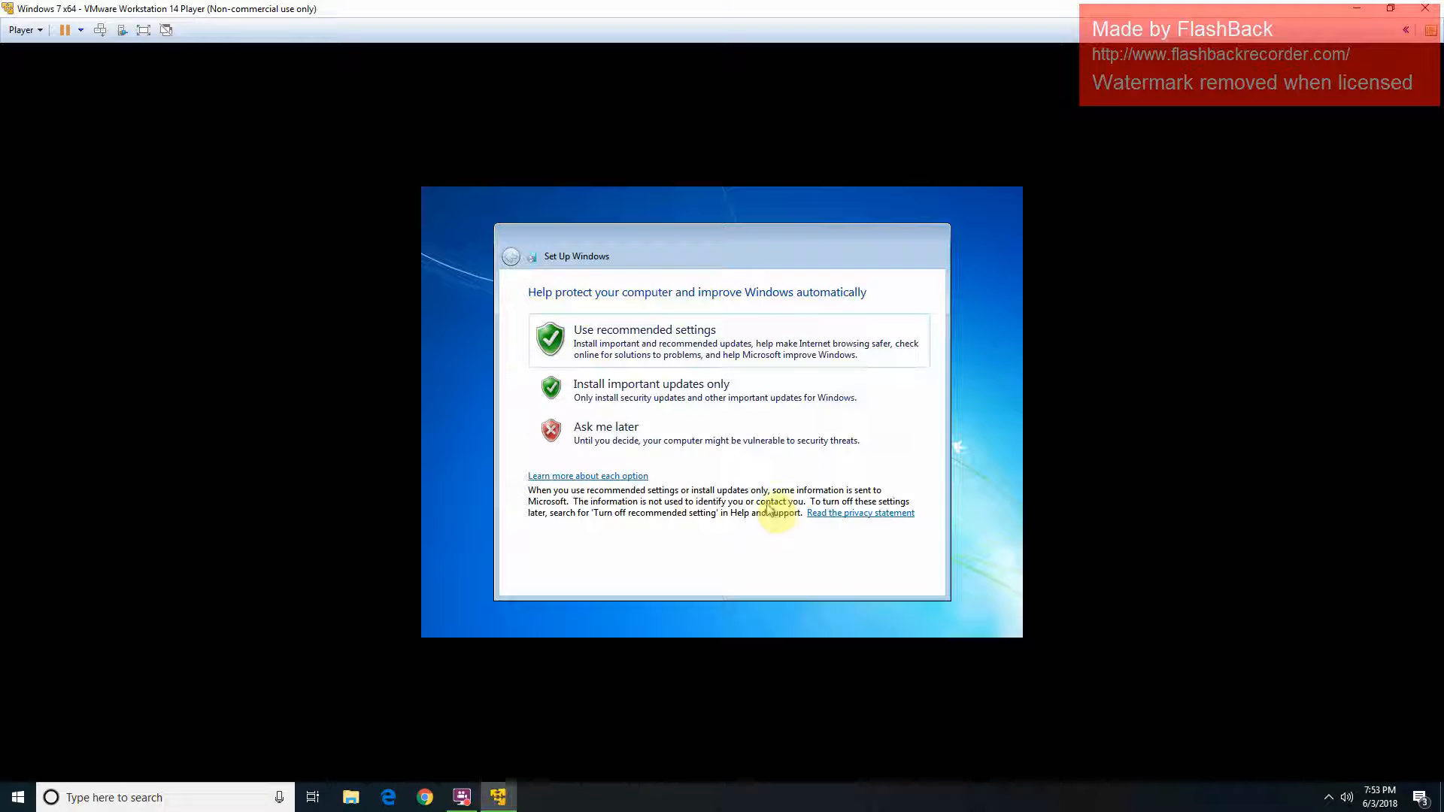
# Step: Use recommended update settings, keep the Pacific time zone, and choose Home network
pyautogui.click(750, 358)
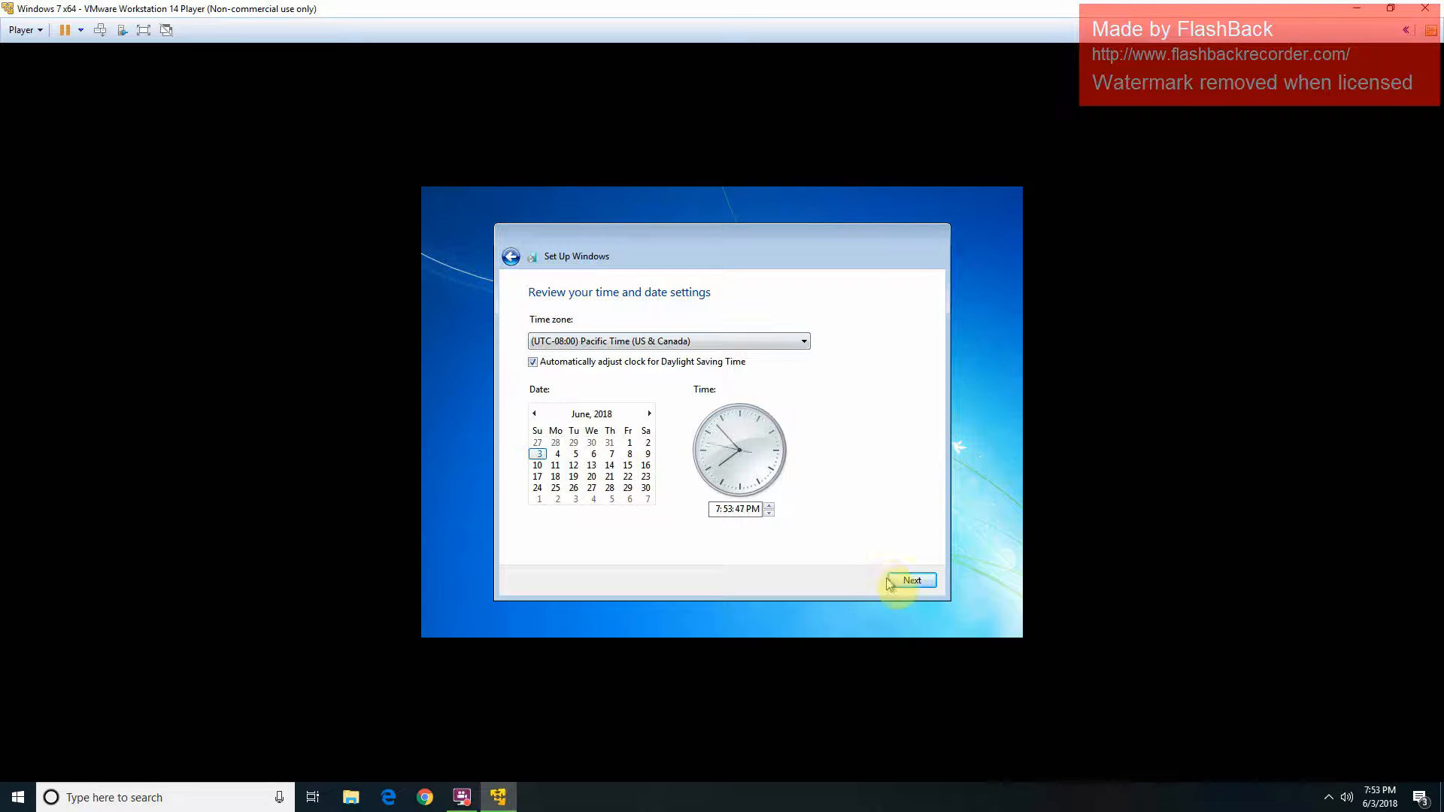
pyautogui.click(914, 581)
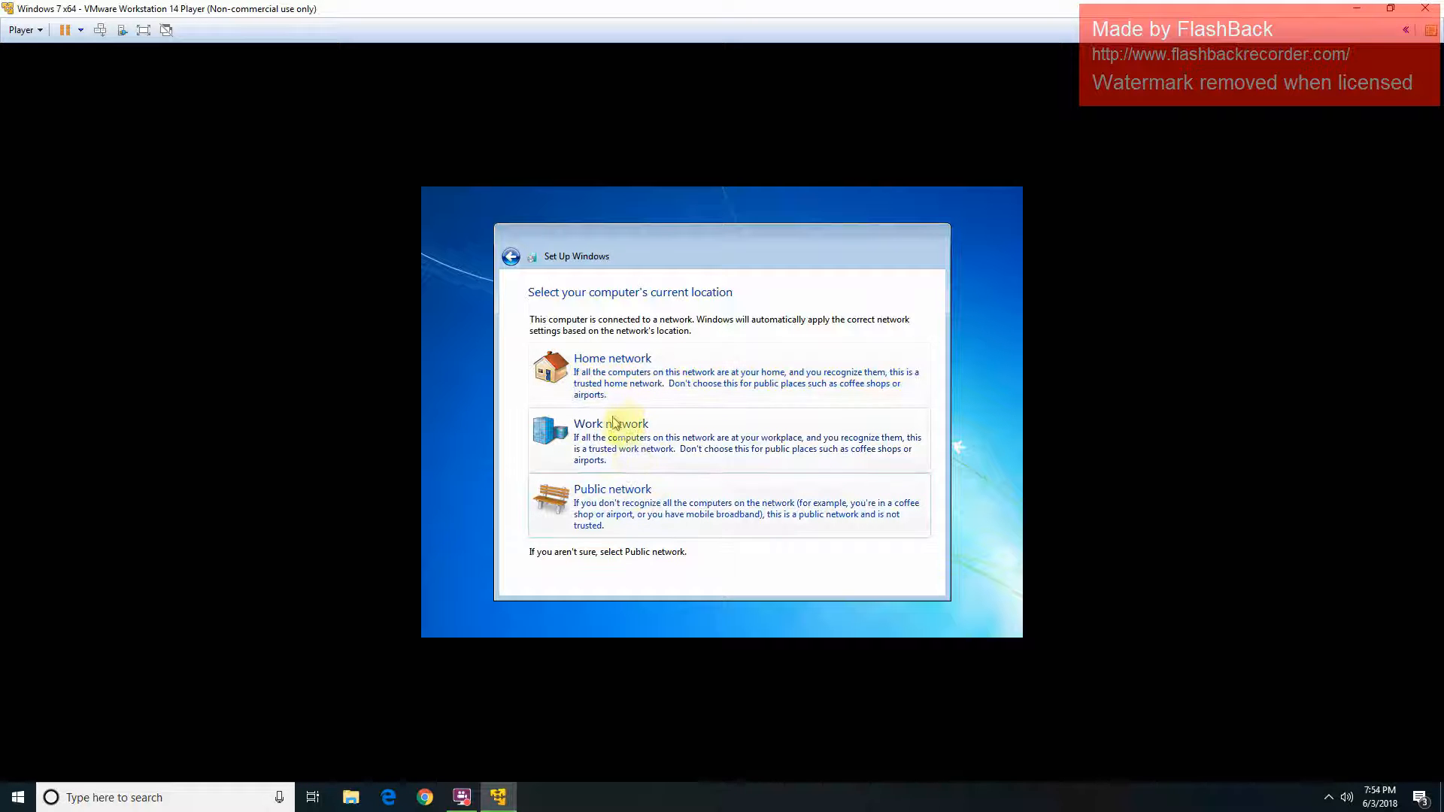
pyautogui.click(642, 402)
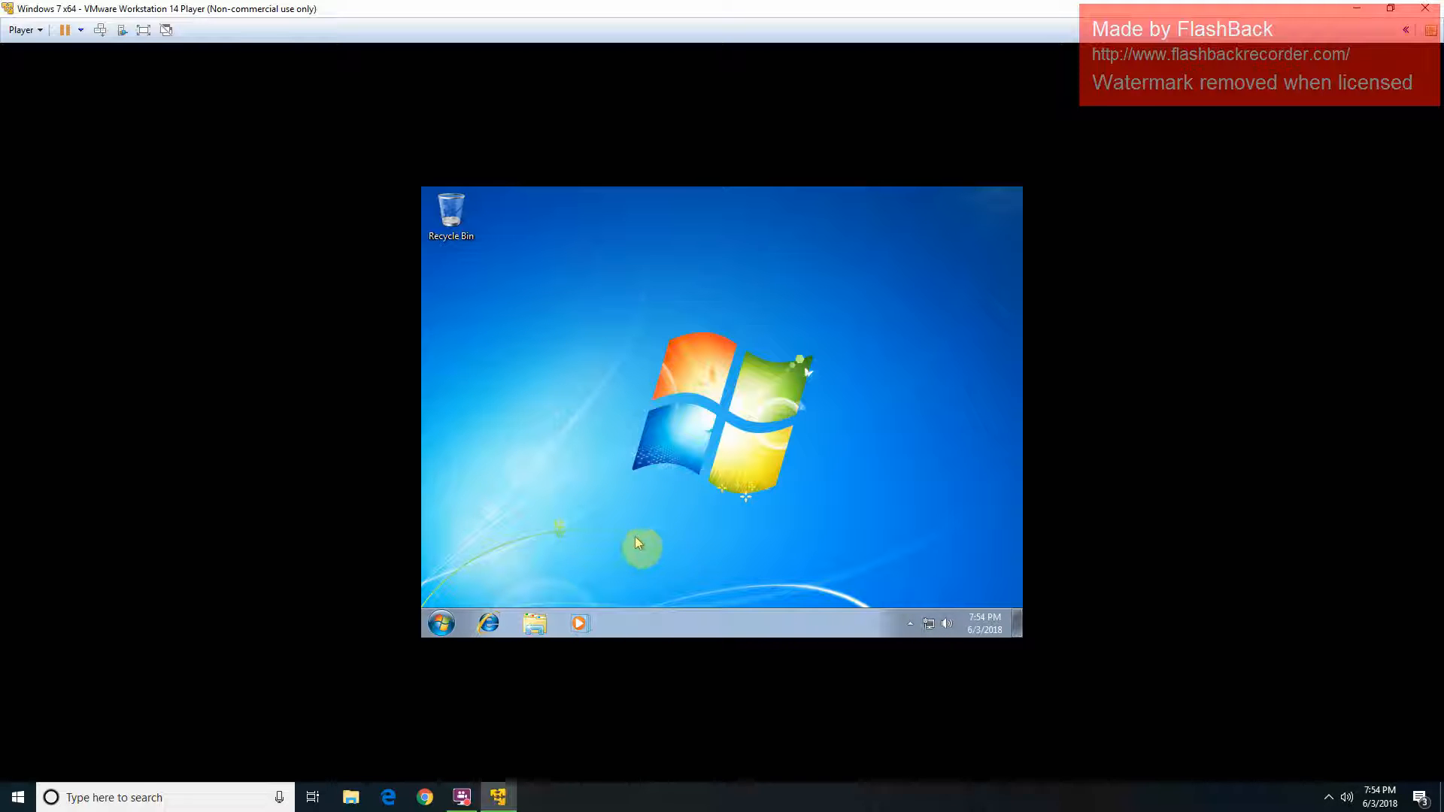
# Step: Open Device Manager via Computer Properties, Change settings, and the Hardware tab
pyautogui.click(442, 624)
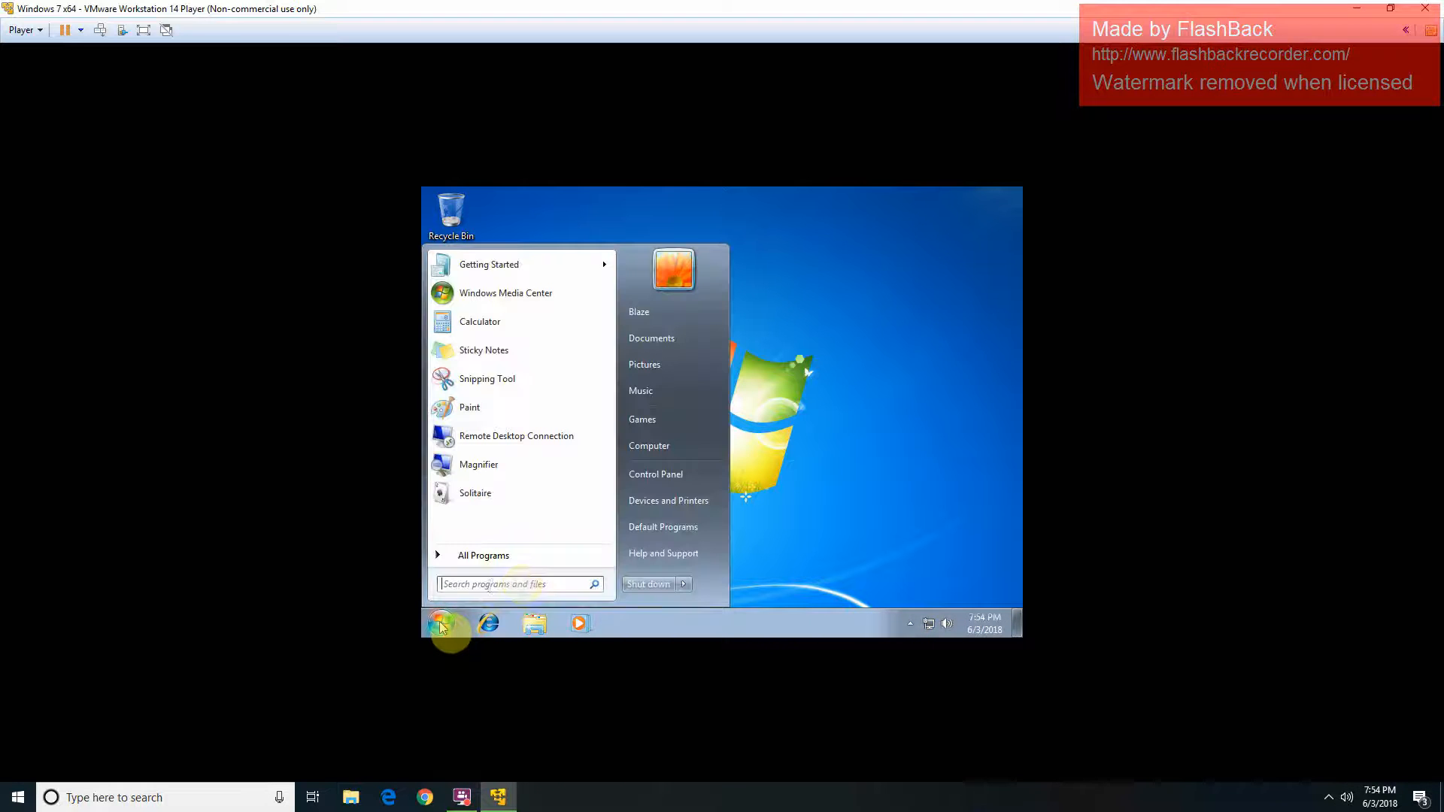
pyautogui.rightClick(686, 445)
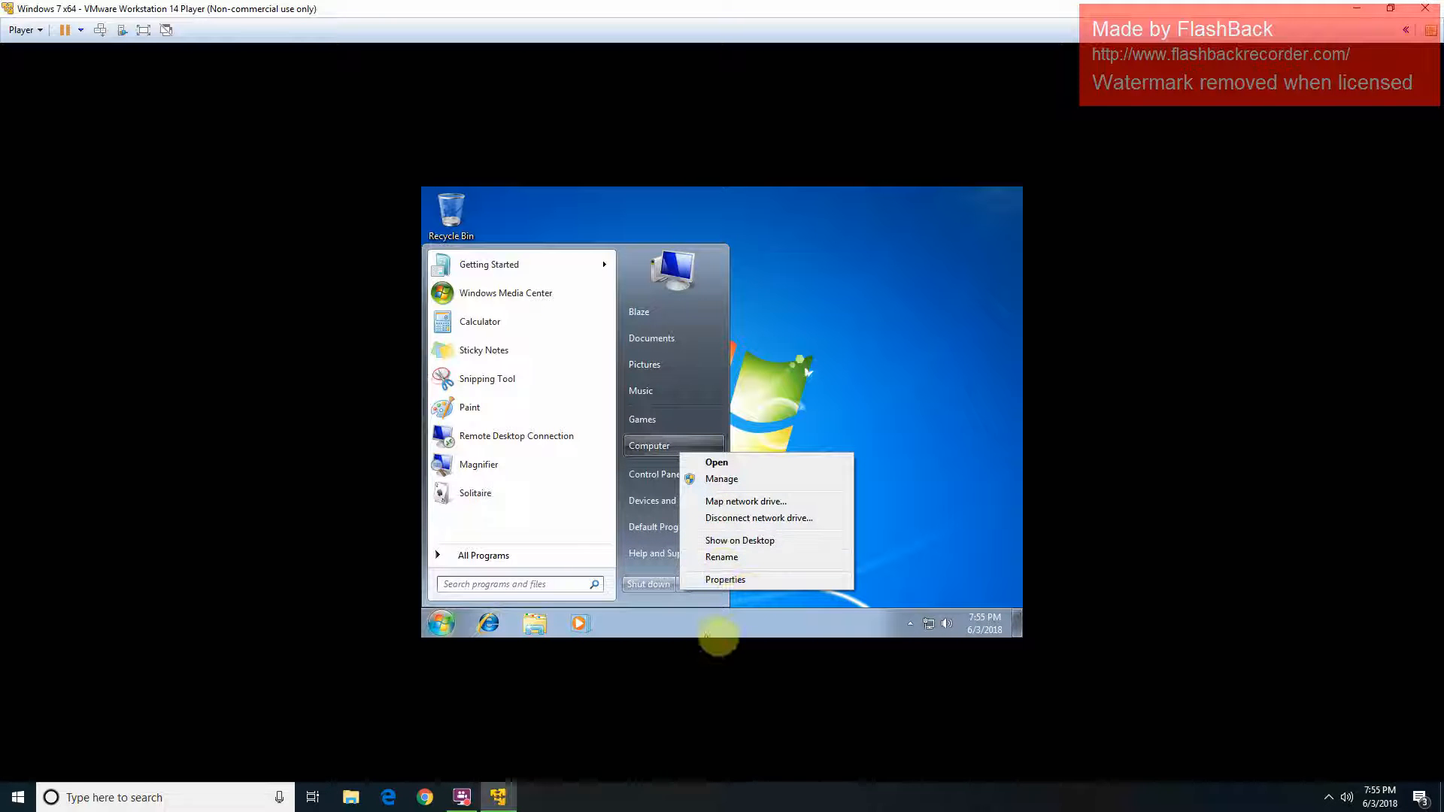
pyautogui.click(733, 580)
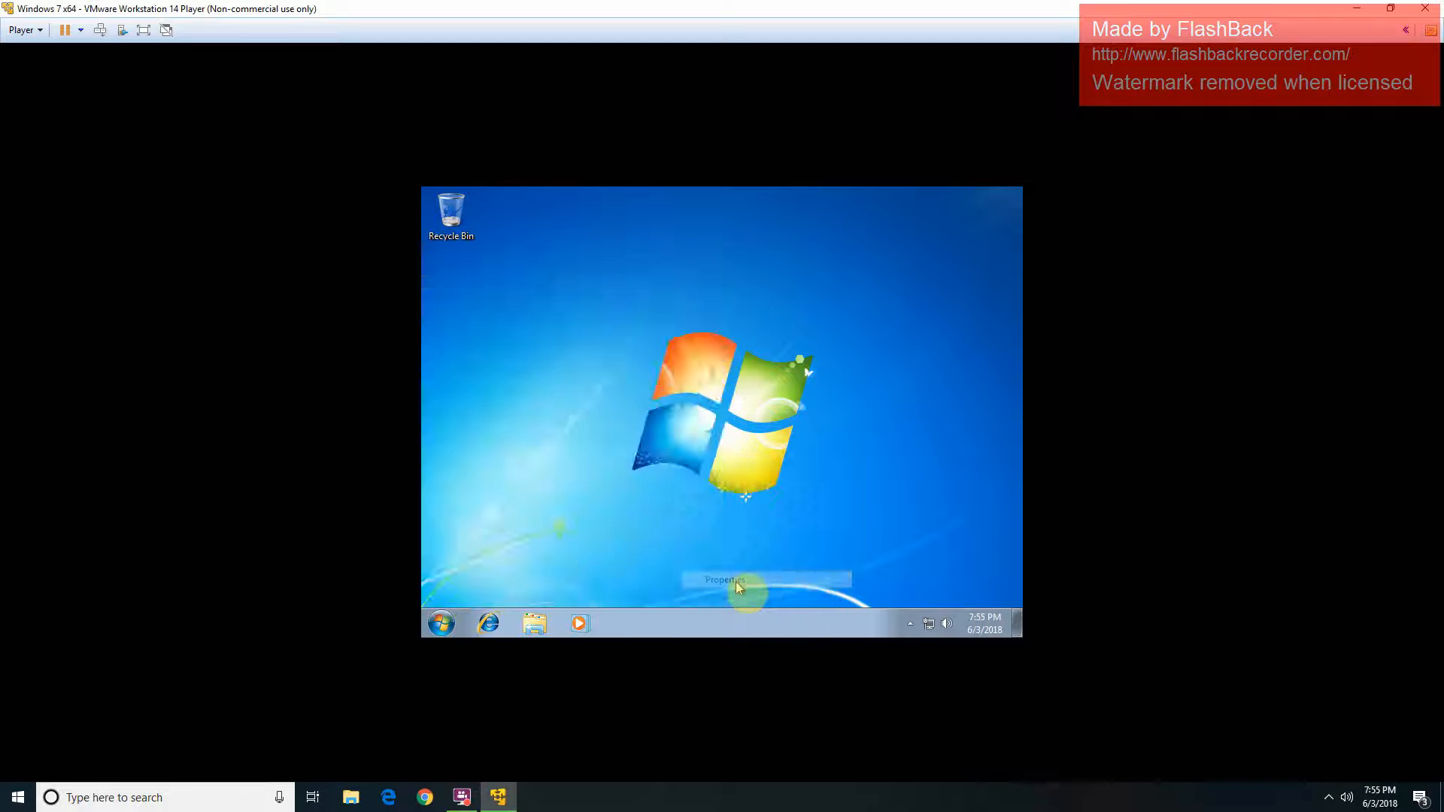
pyautogui.click(936, 547)
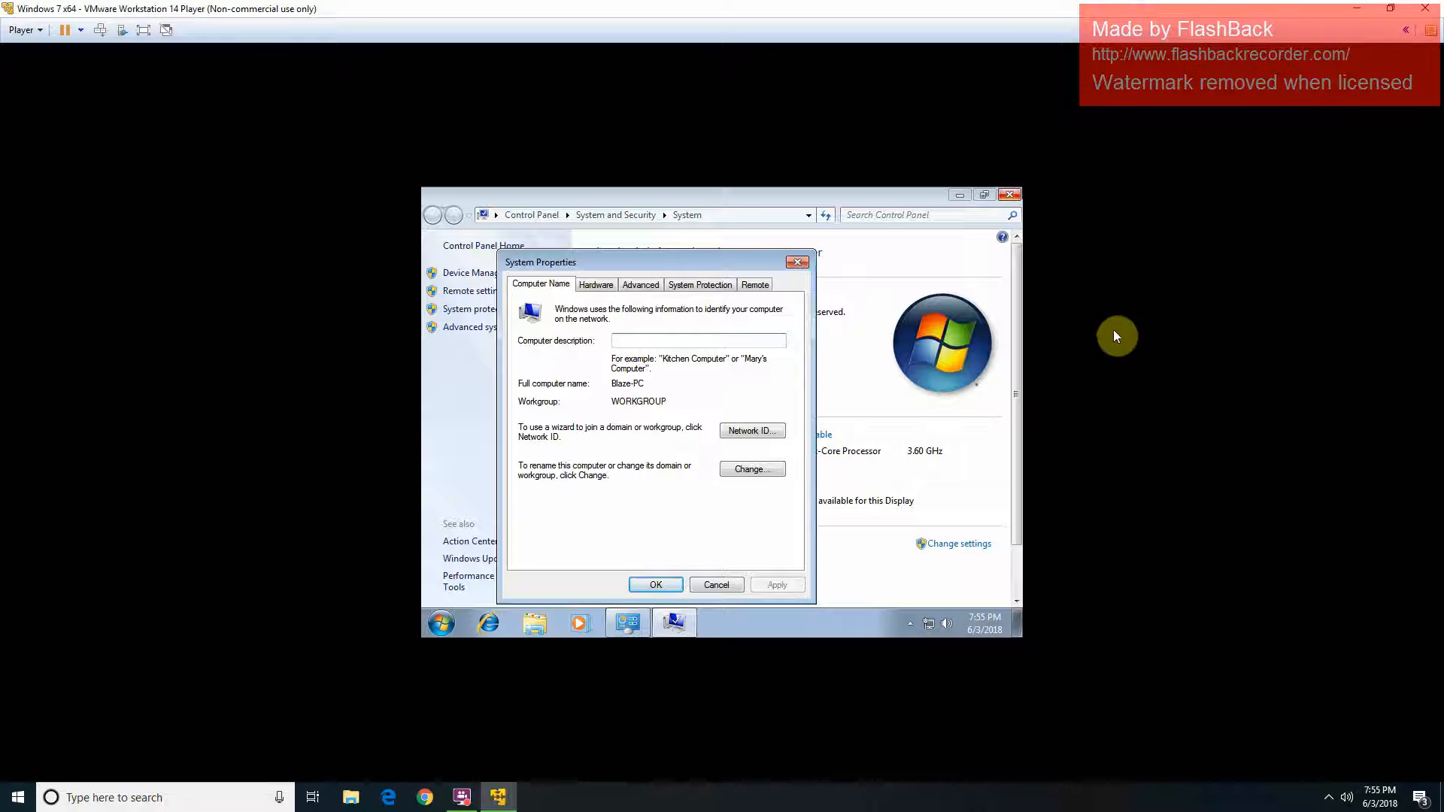
pyautogui.click(613, 287)
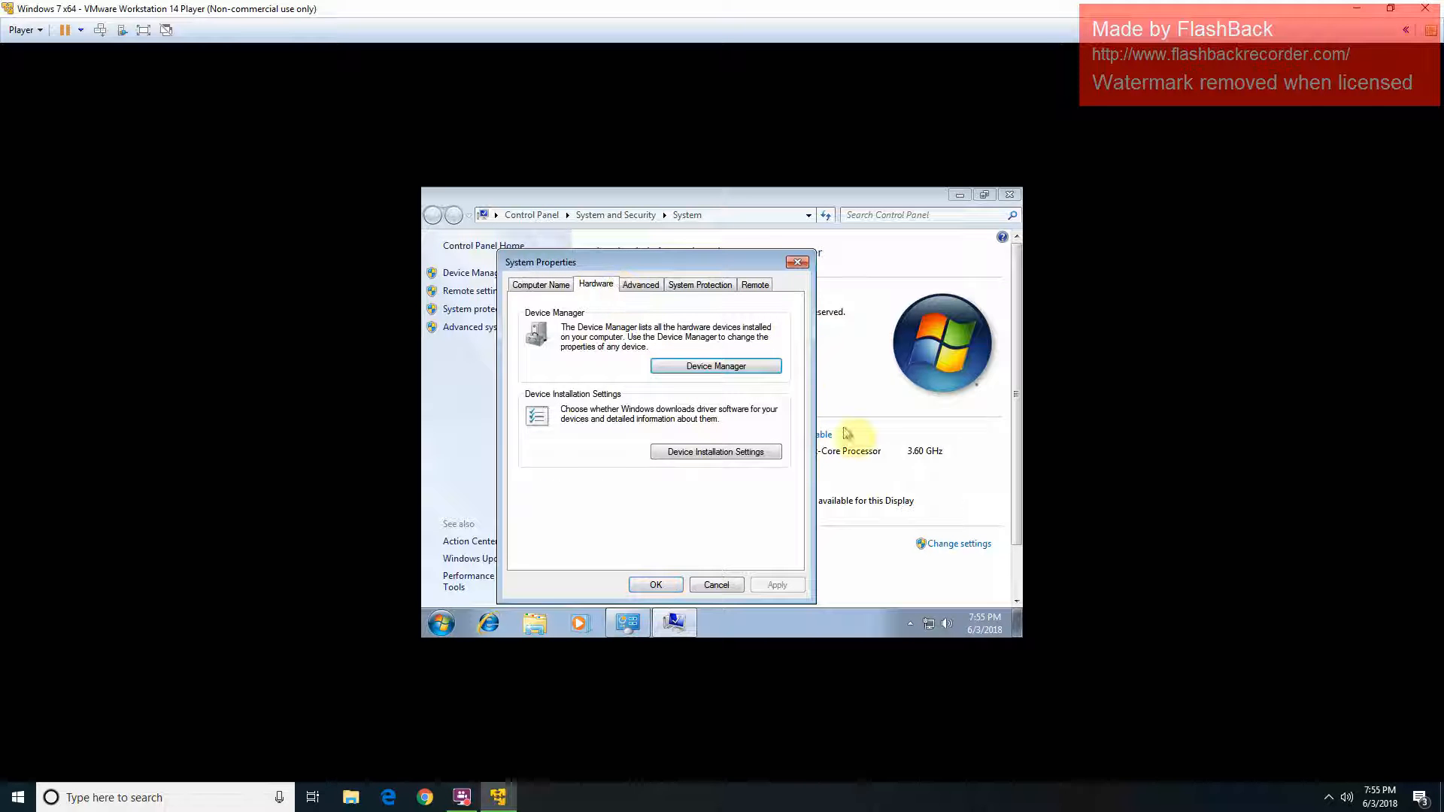
pyautogui.click(773, 368)
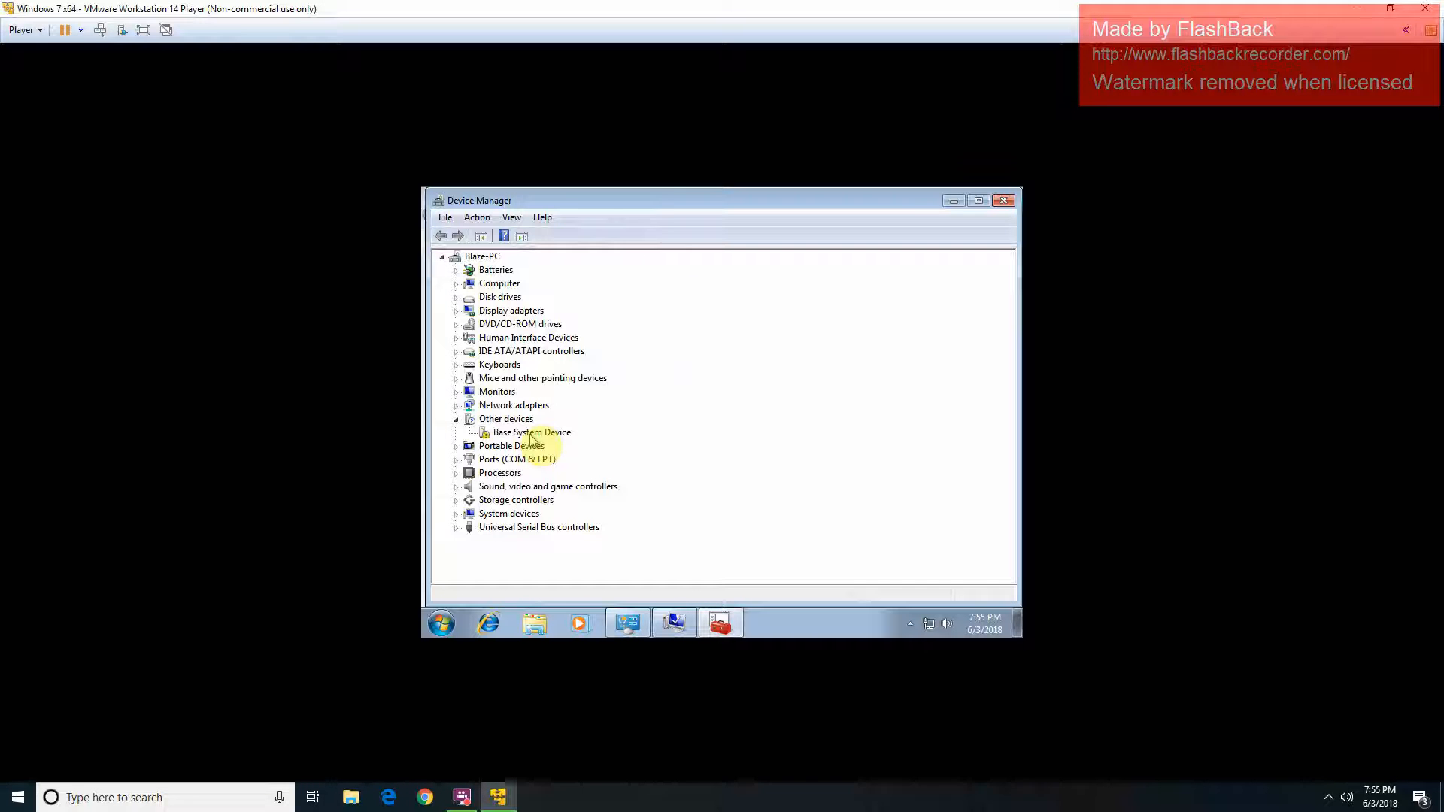
# Step: Inspect the Base System Device and the Batteries category, then close Device Manager
pyautogui.click(531, 434)
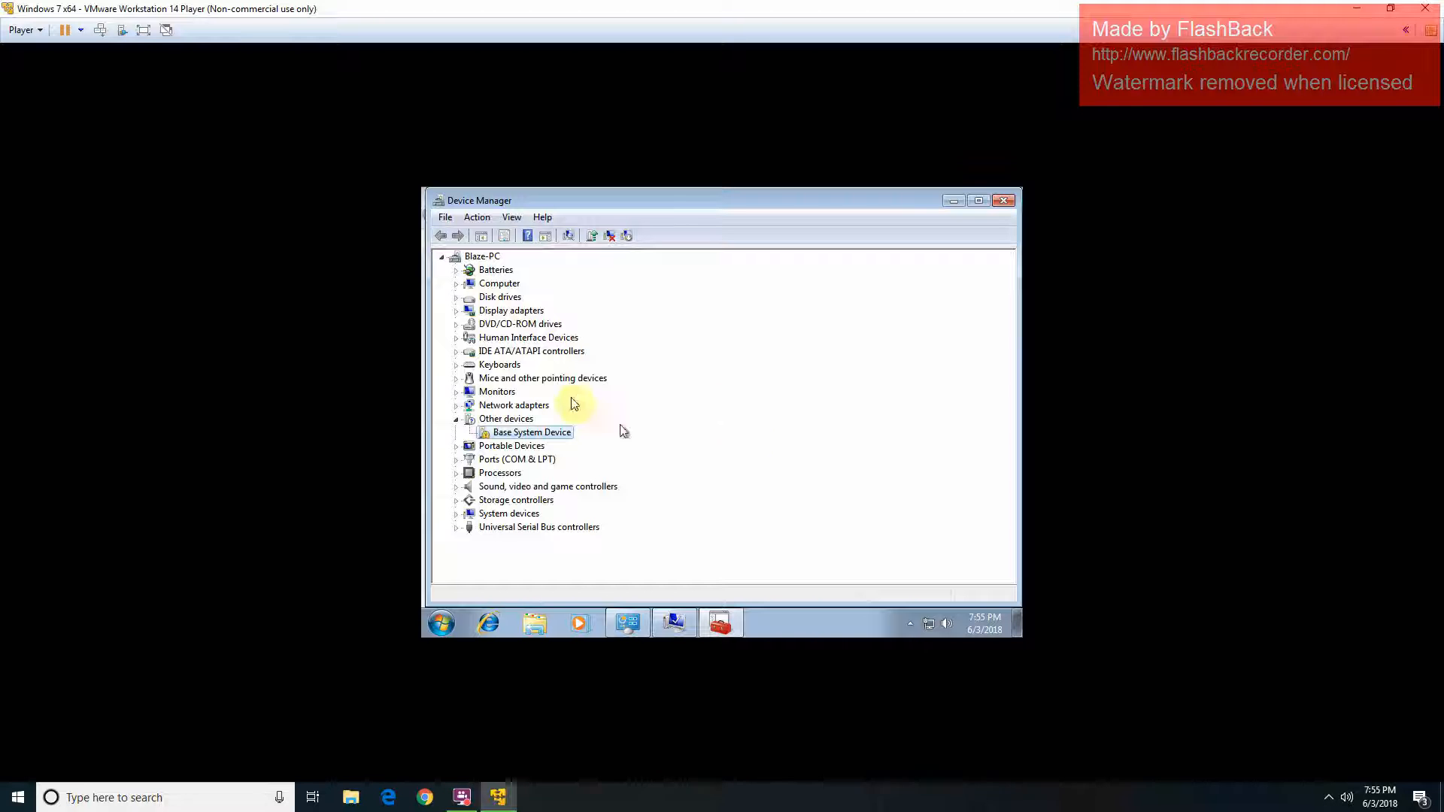
pyautogui.click(456, 270)
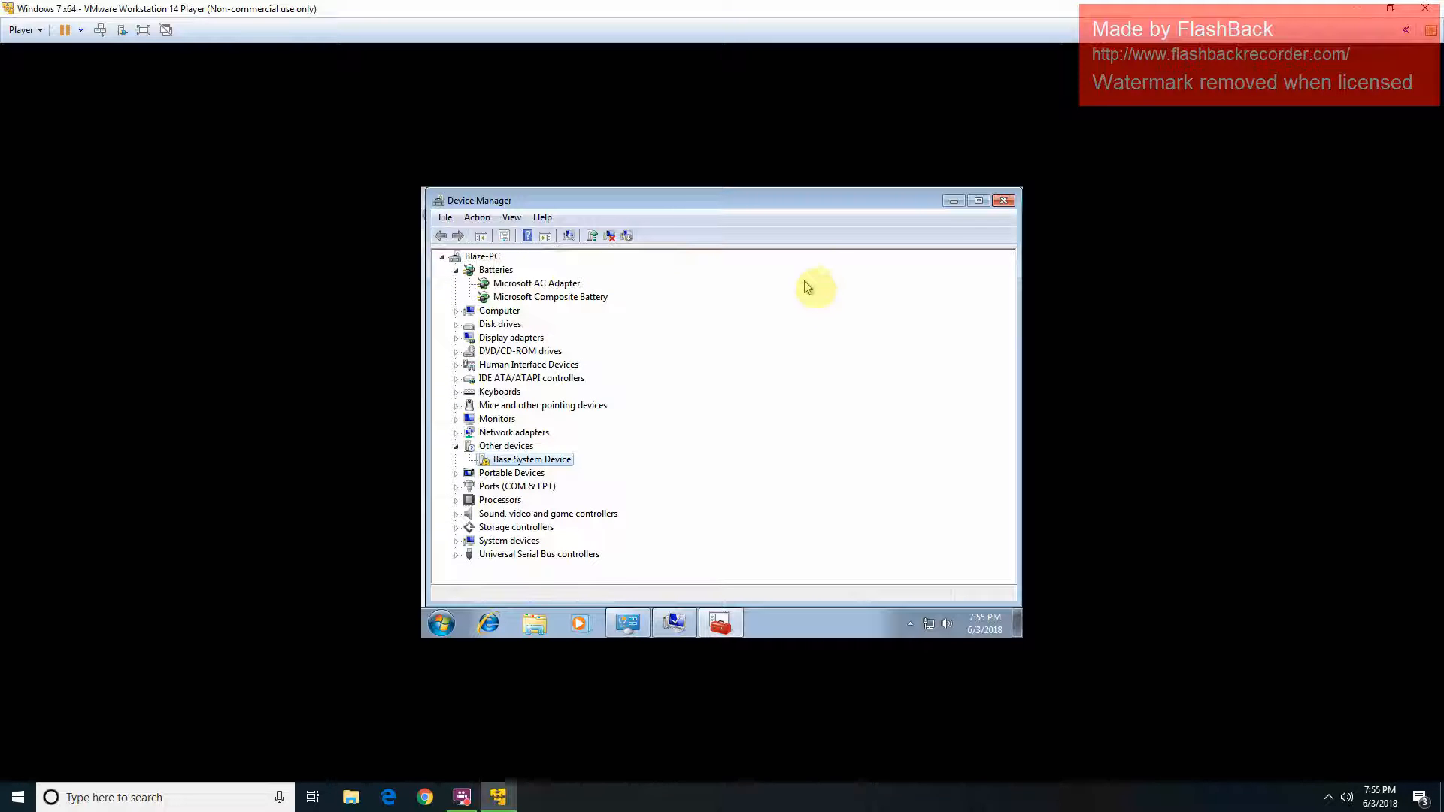
pyautogui.click(1003, 200)
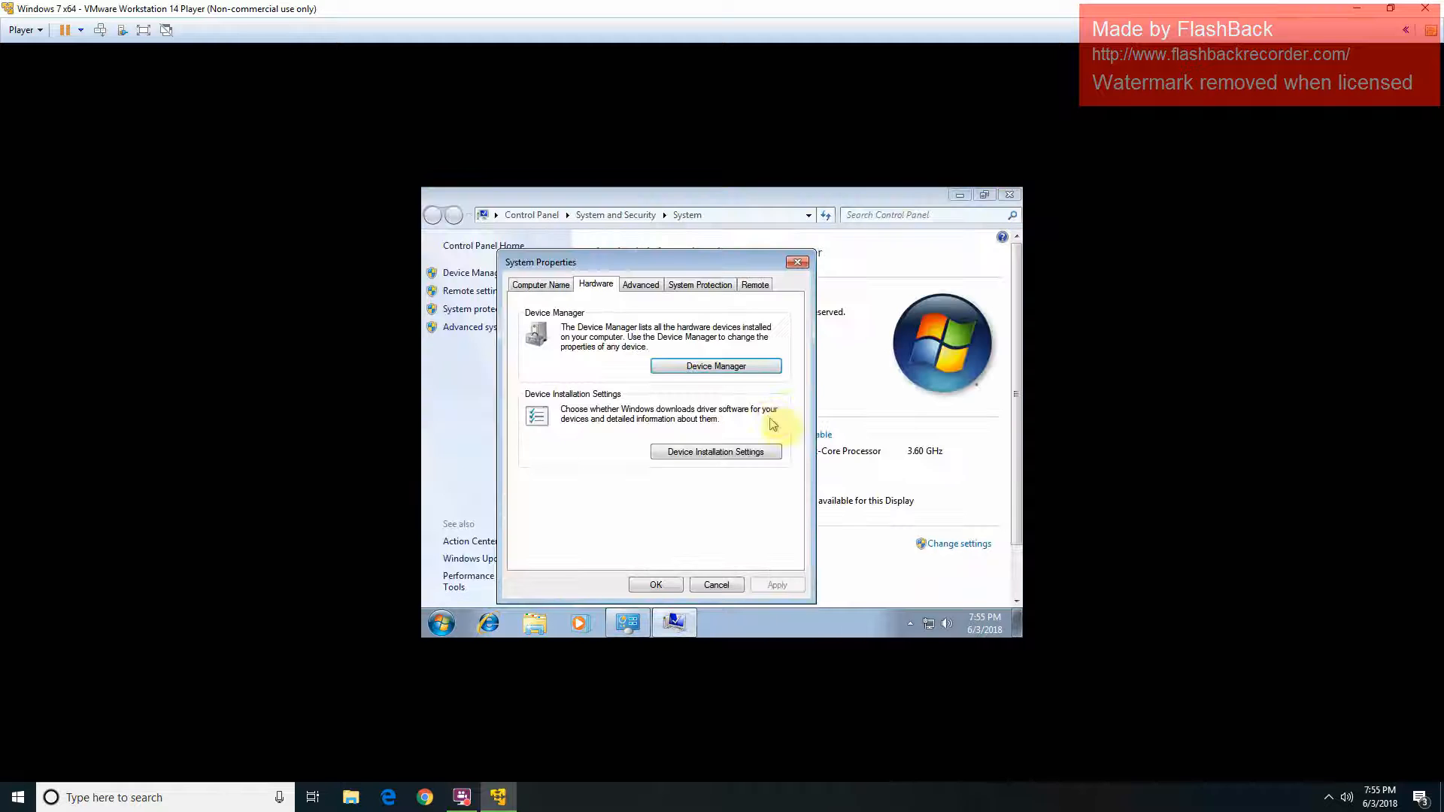
# Step: Close the System Properties and System windows and open Computer from the Start menu
pyautogui.click(657, 586)
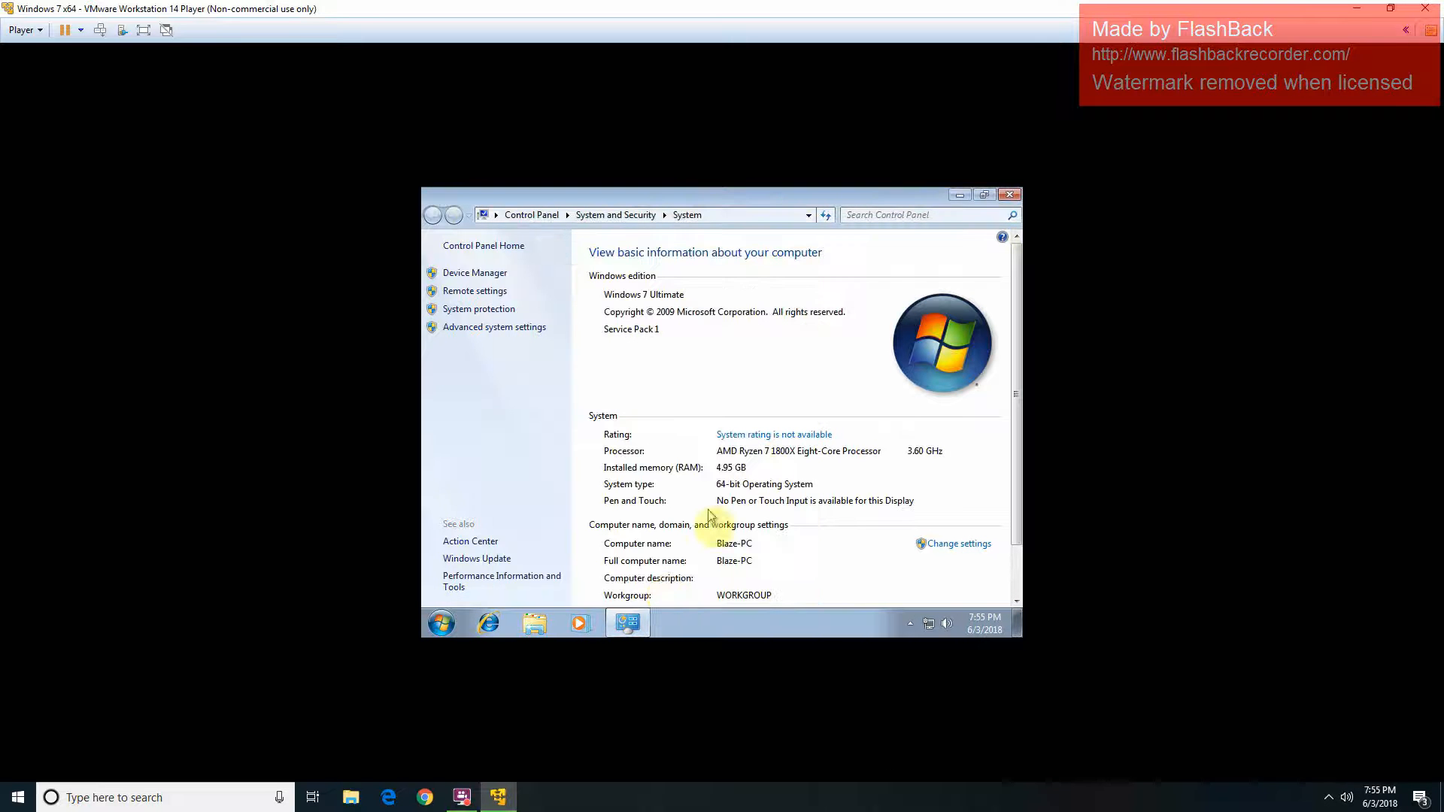
pyautogui.click(1011, 195)
pyautogui.click(443, 624)
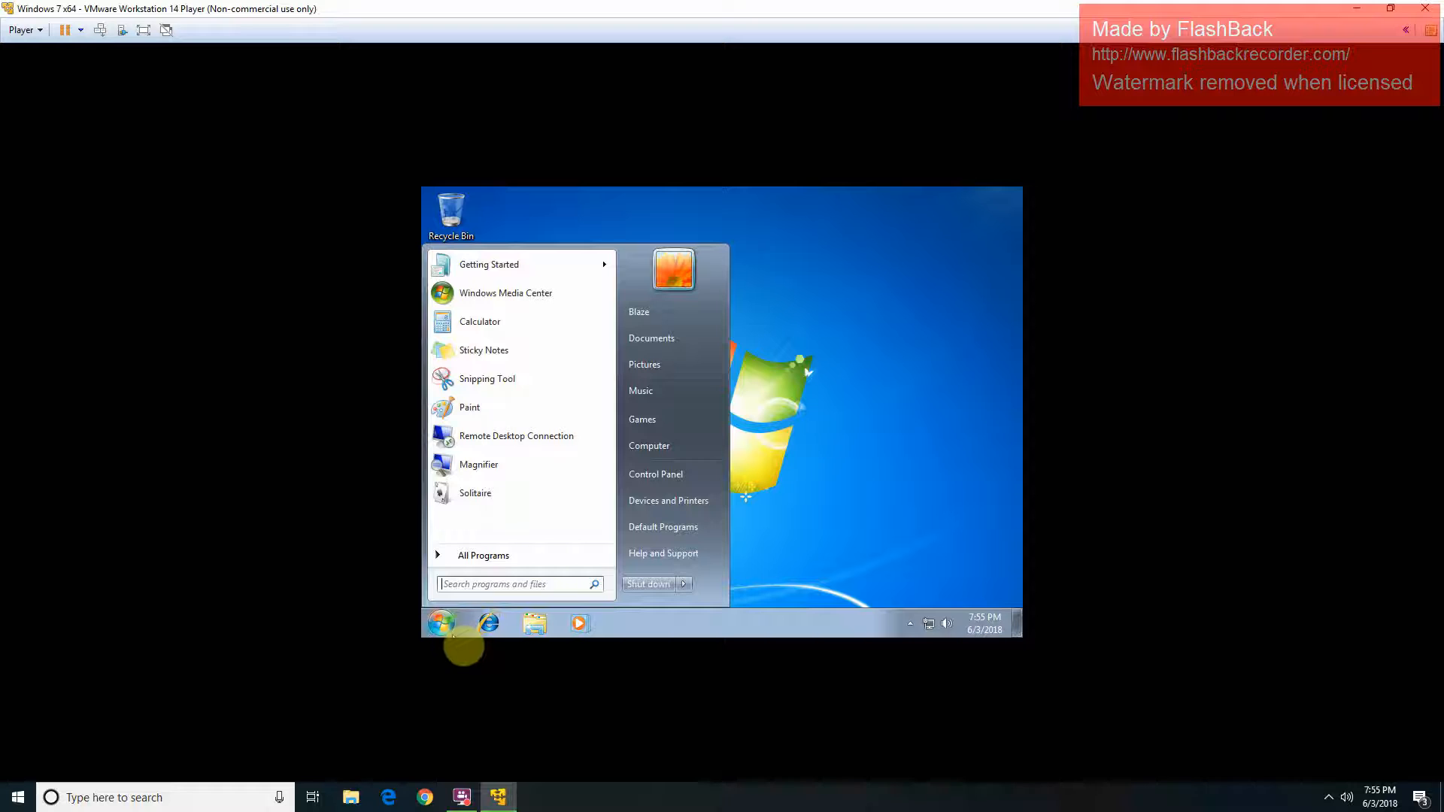
pyautogui.click(665, 449)
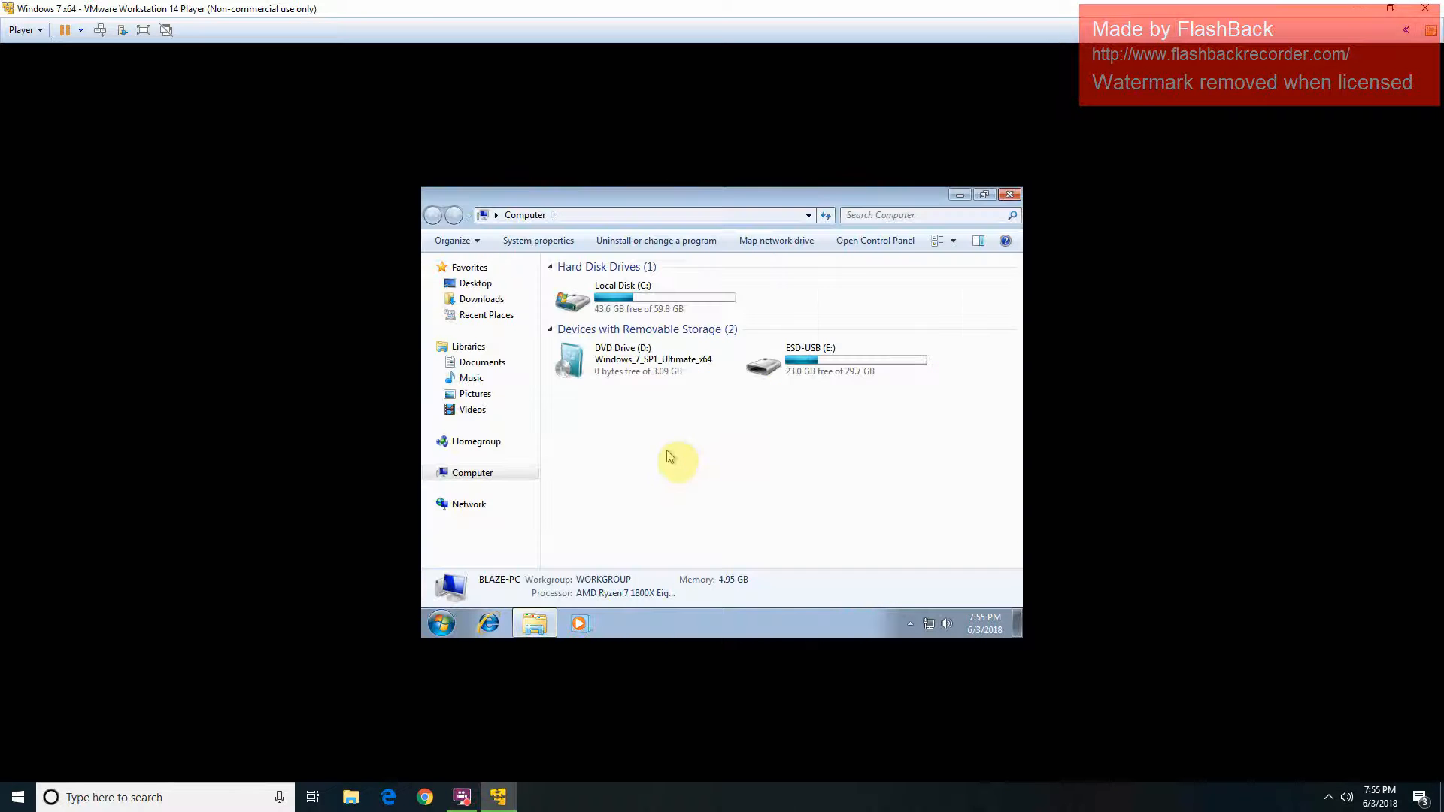
# Step: Launch run from ESD-USB (E:) > new computer > Motherboard drivers
pyautogui.doubleClick(810, 358)
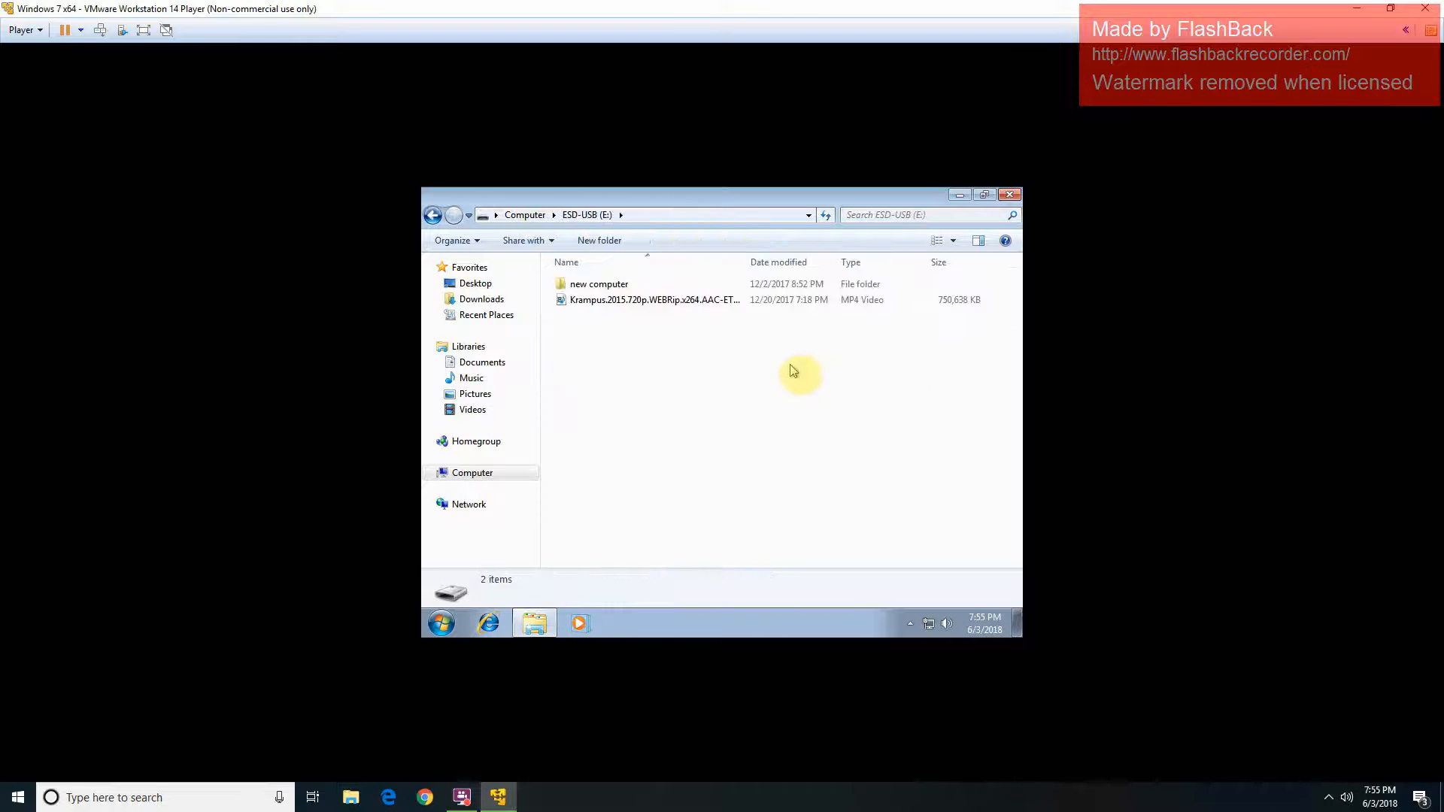
pyautogui.doubleClick(841, 286)
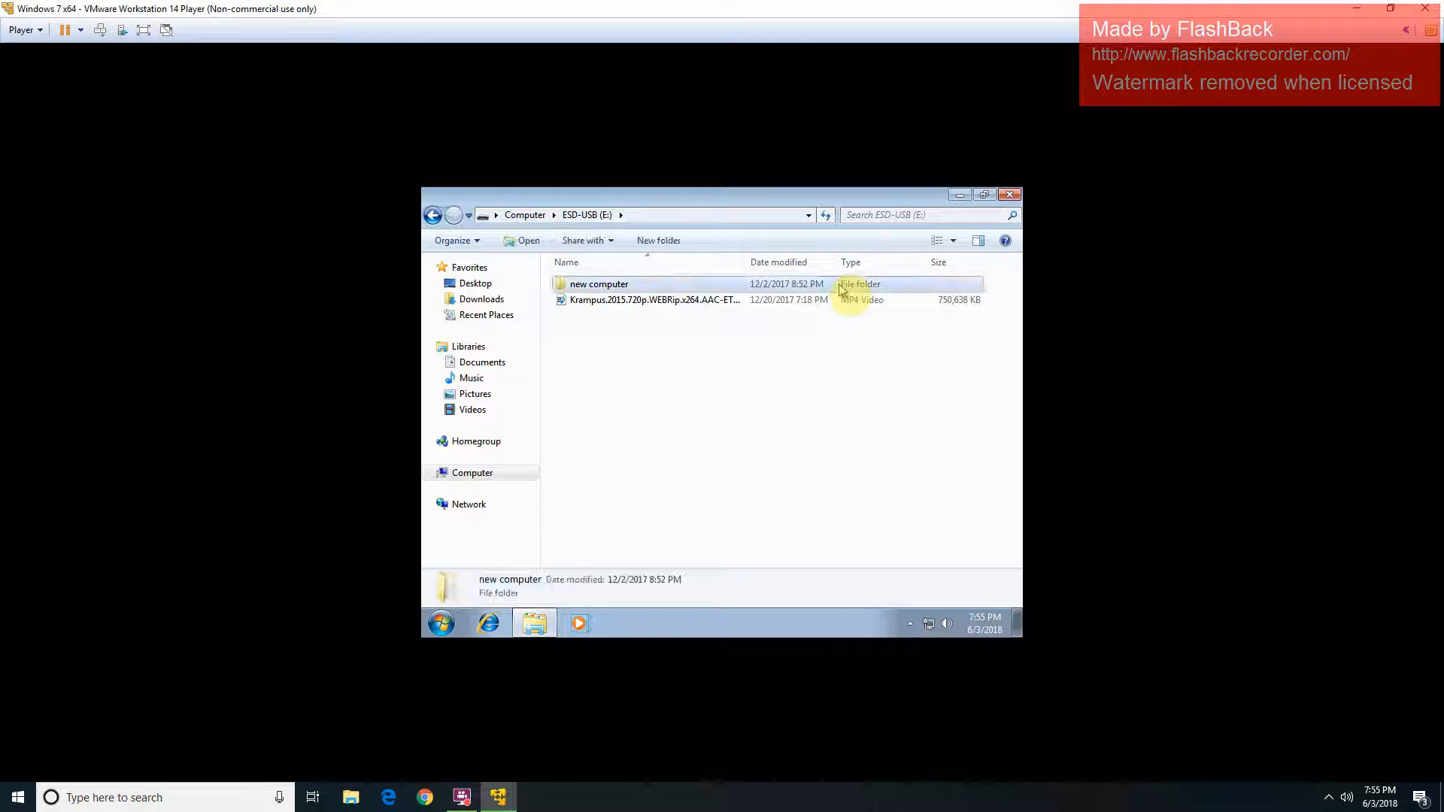
pyautogui.doubleClick(834, 286)
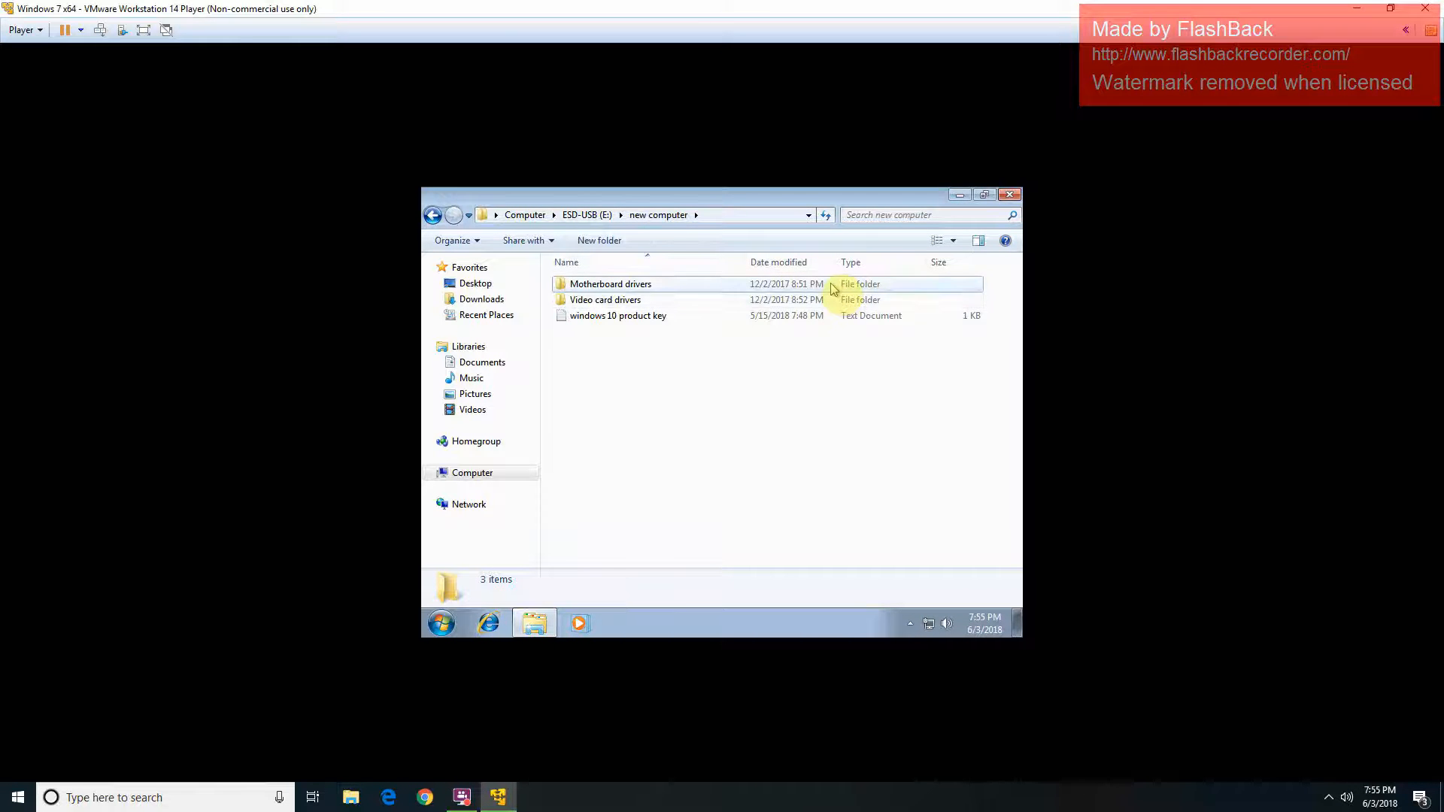
pyautogui.scroll(-2, 789, 391)
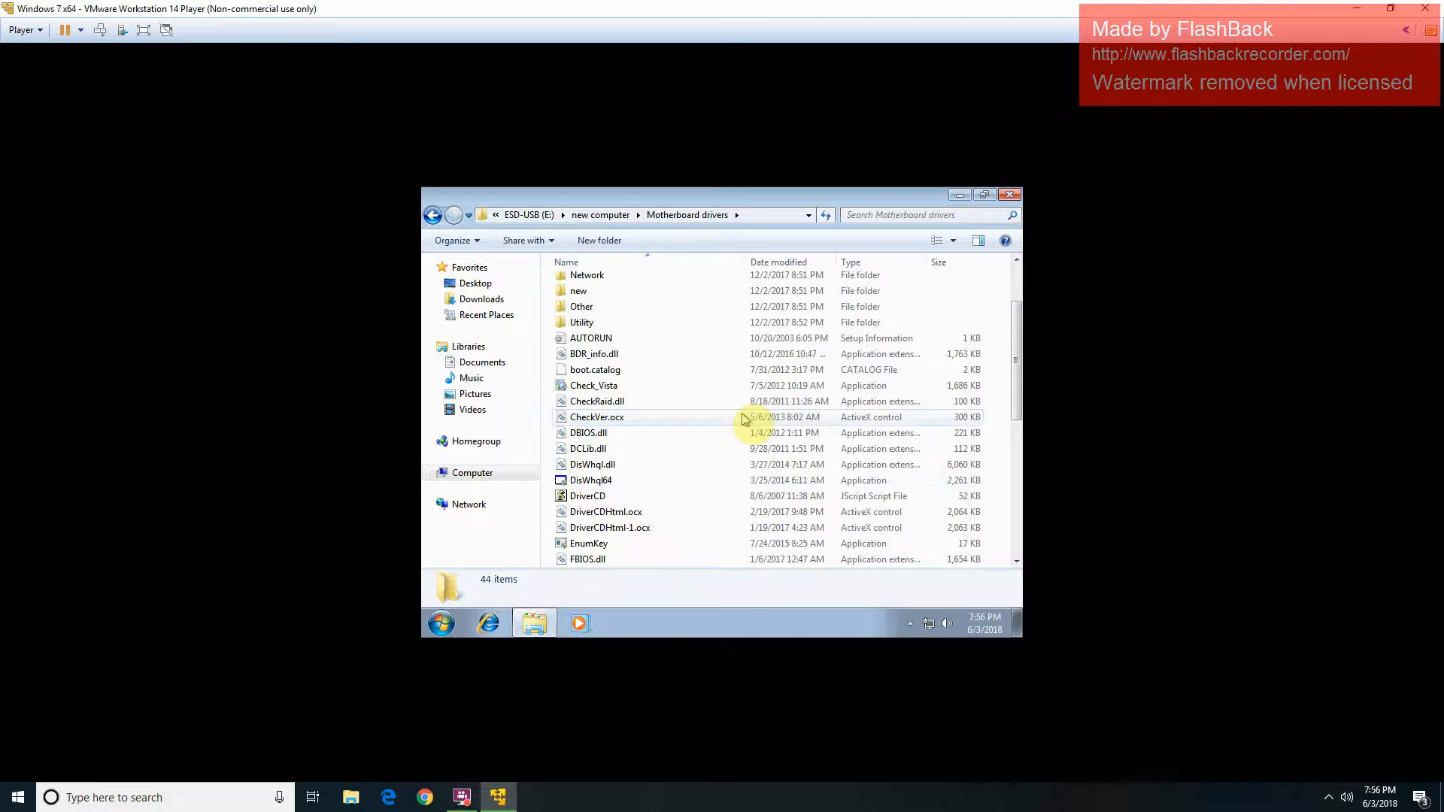
pyautogui.scroll(-7, 745, 418)
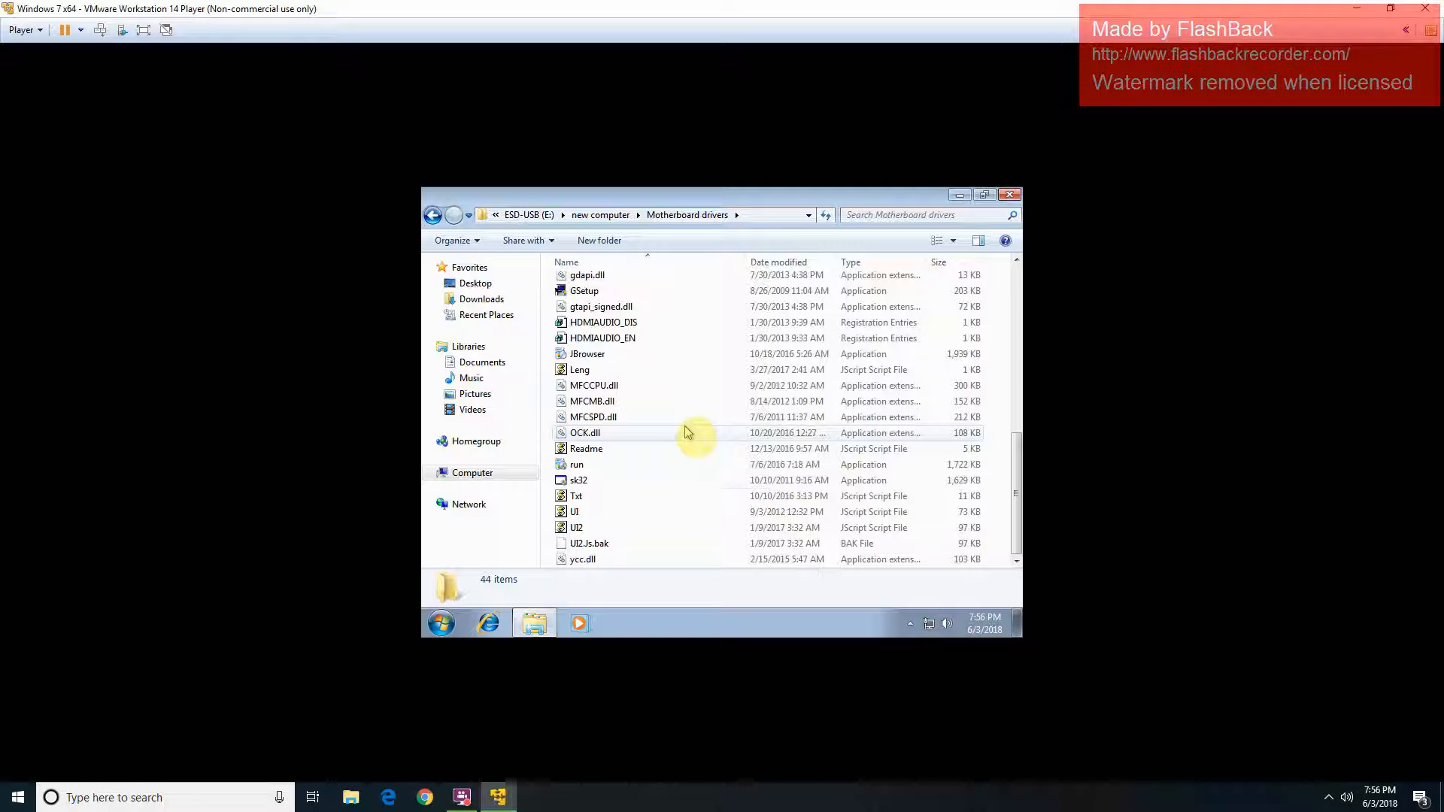
pyautogui.doubleClick(680, 466)
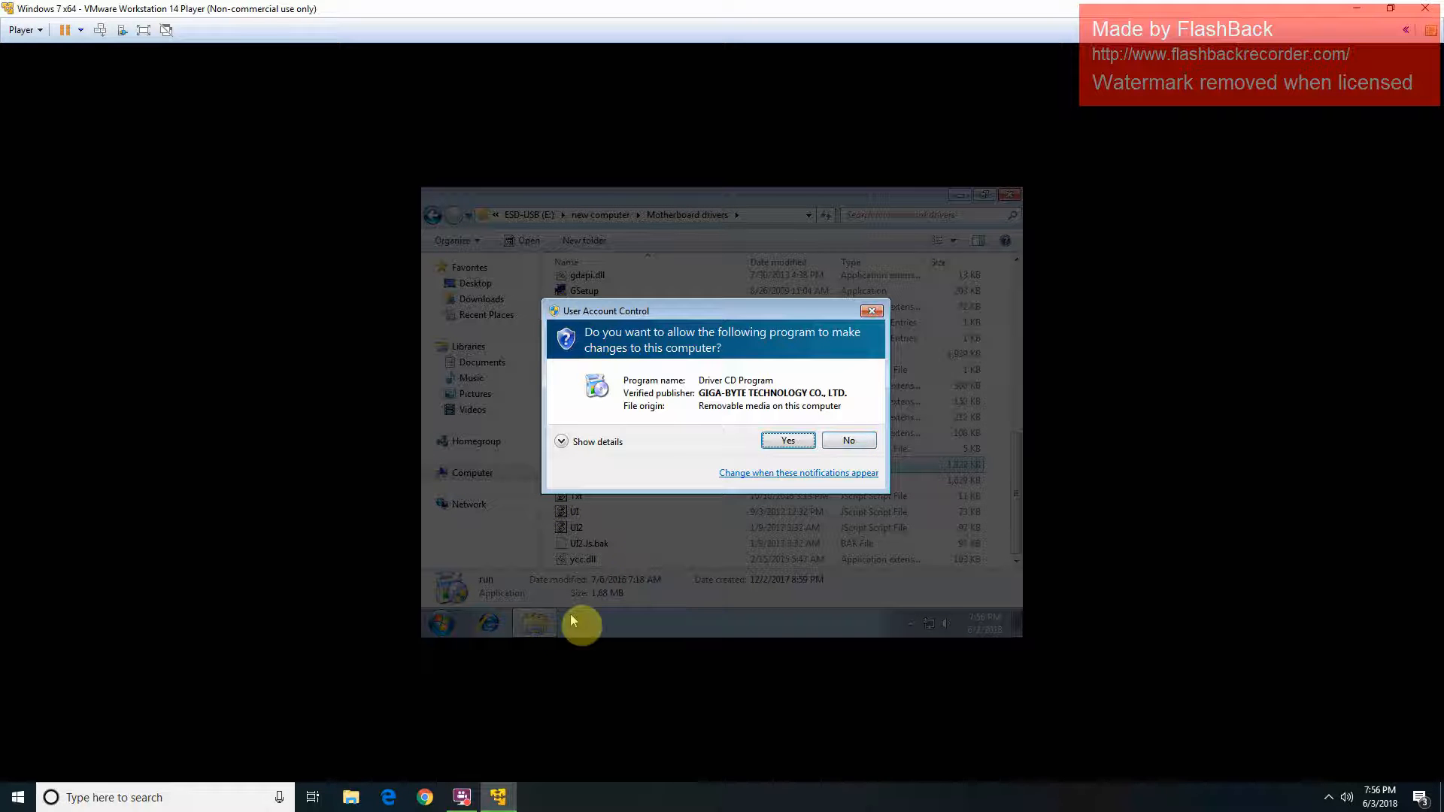
# Step: Allow the Driver CD Program to run and exclude Google Toolbar and Norton Internet Security
pyautogui.press('Return')
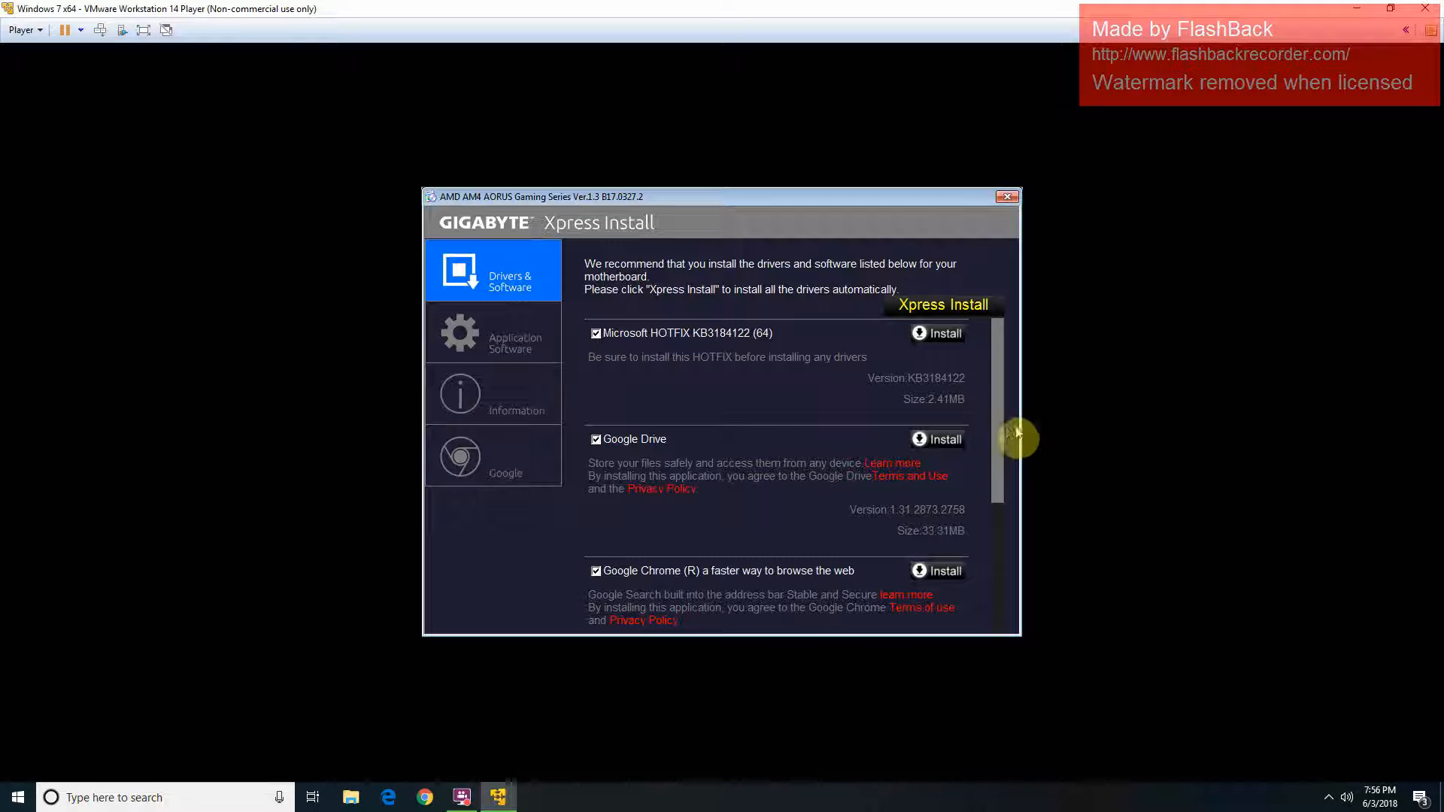
pyautogui.moveTo(1000, 432); pyautogui.dragTo(1035, 530)
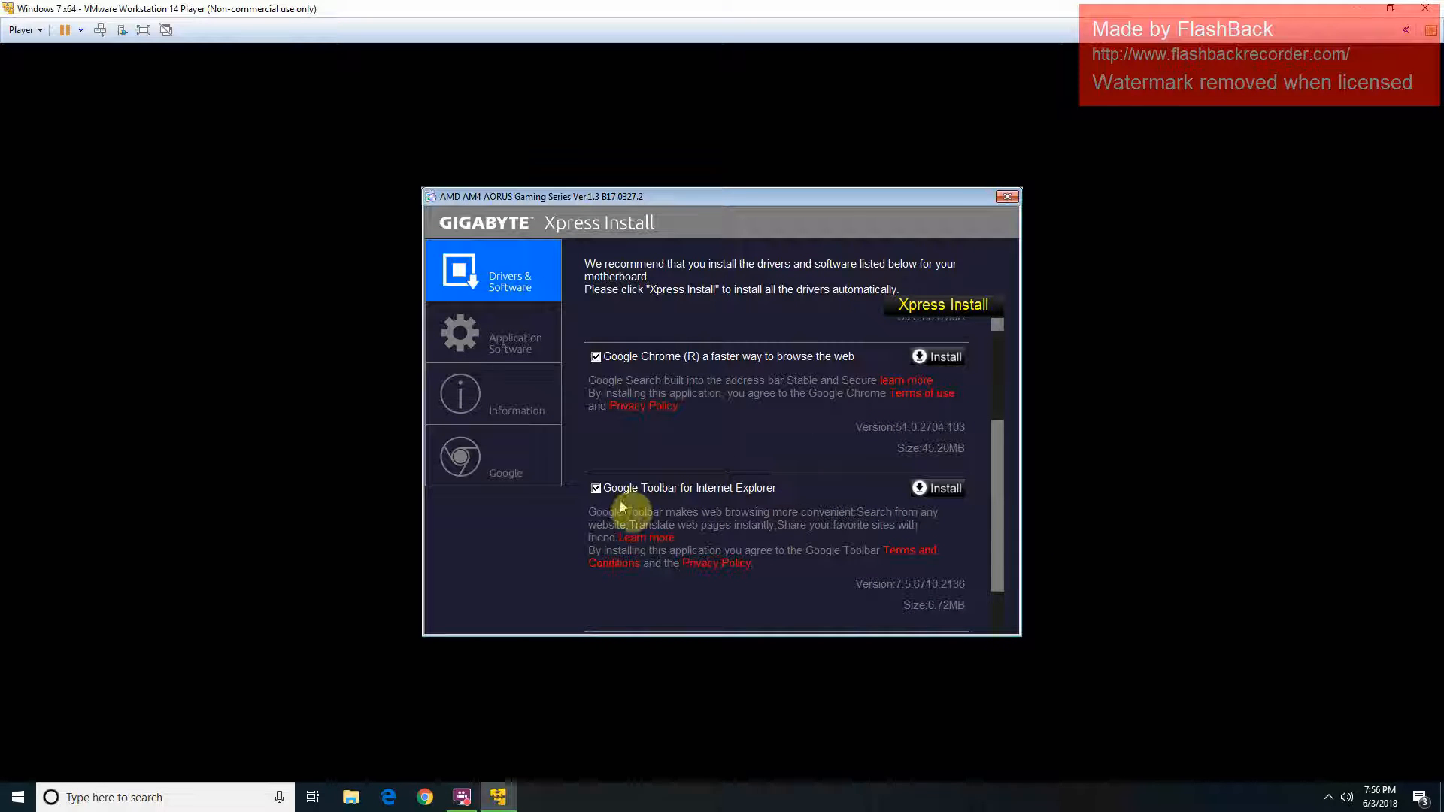
pyautogui.click(596, 490)
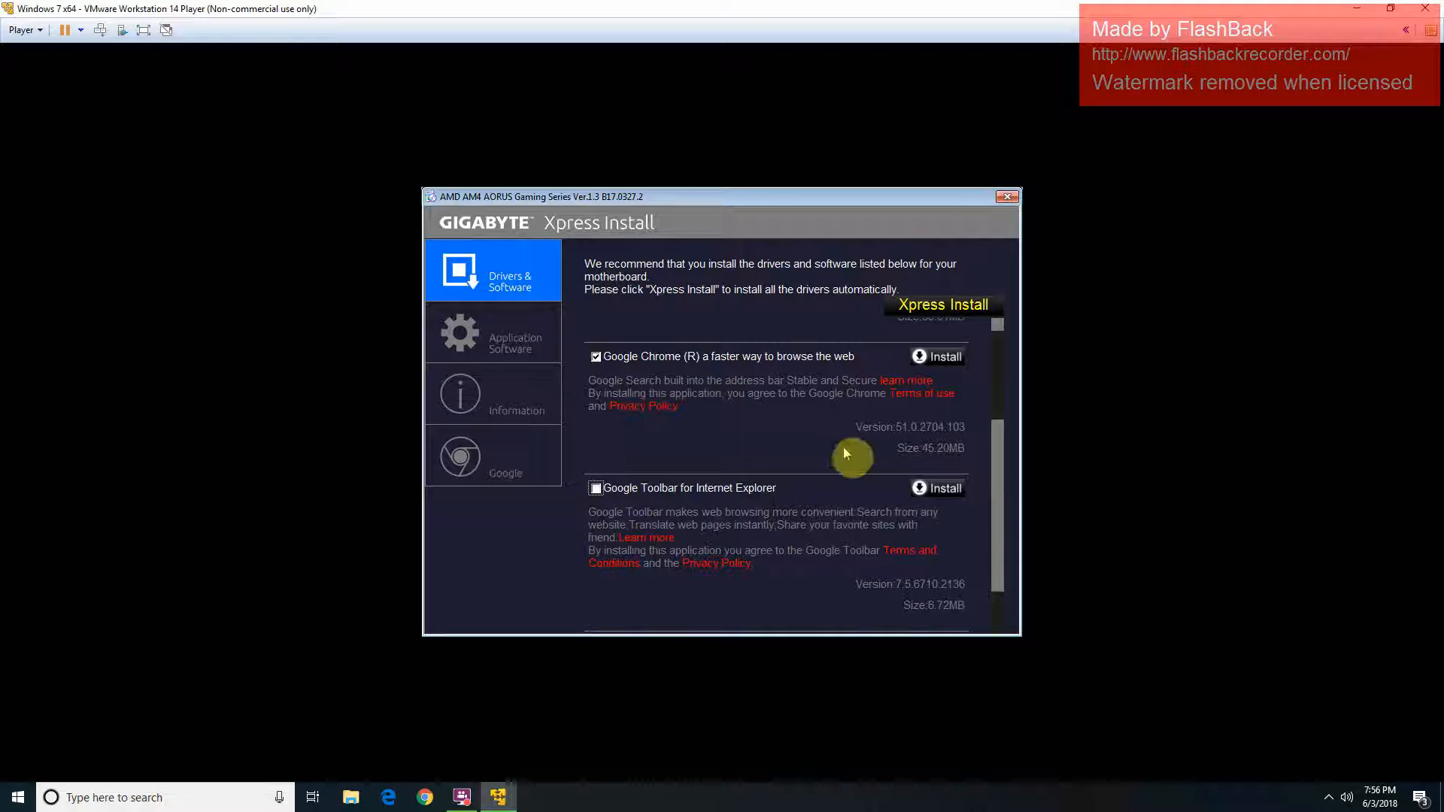
pyautogui.moveTo(1003, 507); pyautogui.dragTo(1011, 635)
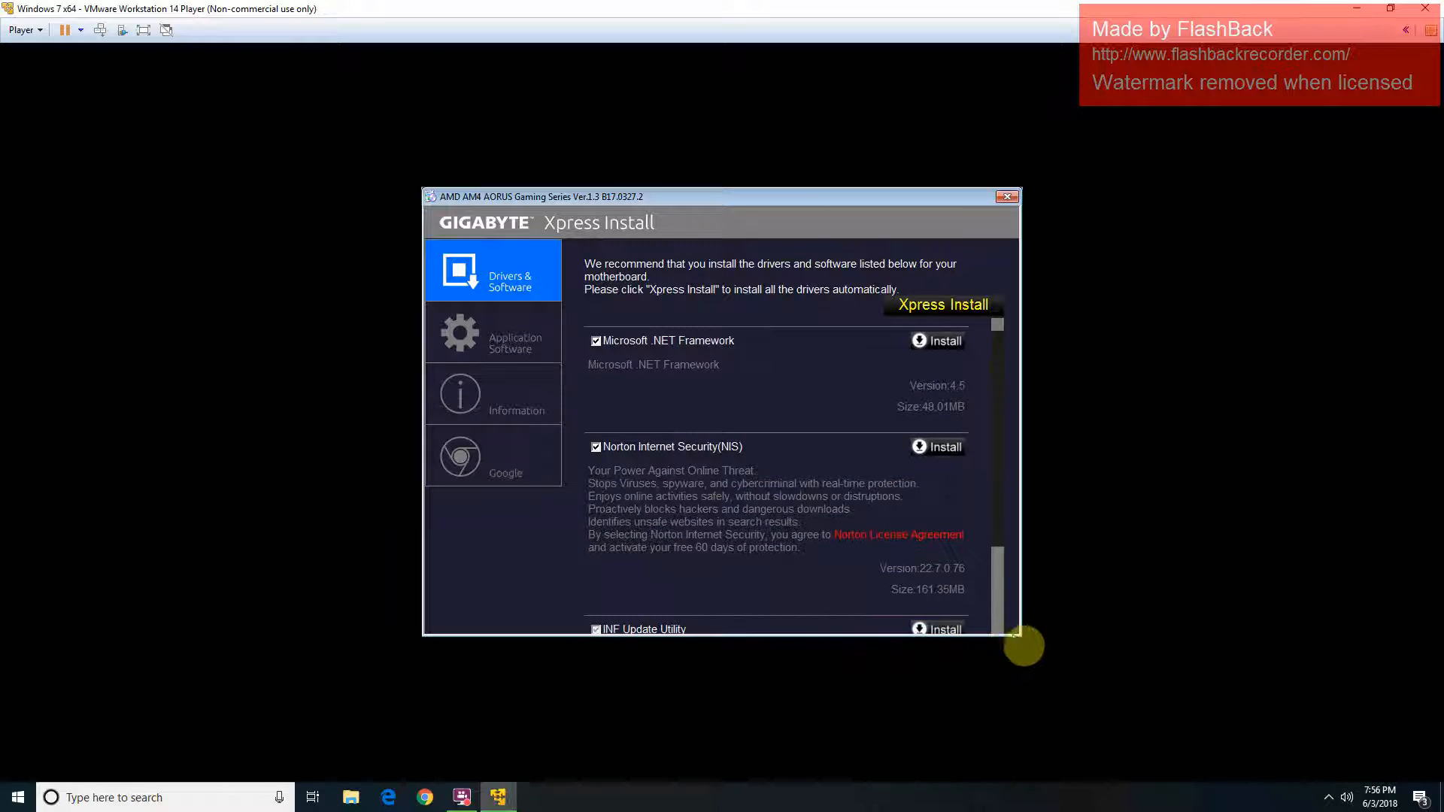
pyautogui.click(596, 447)
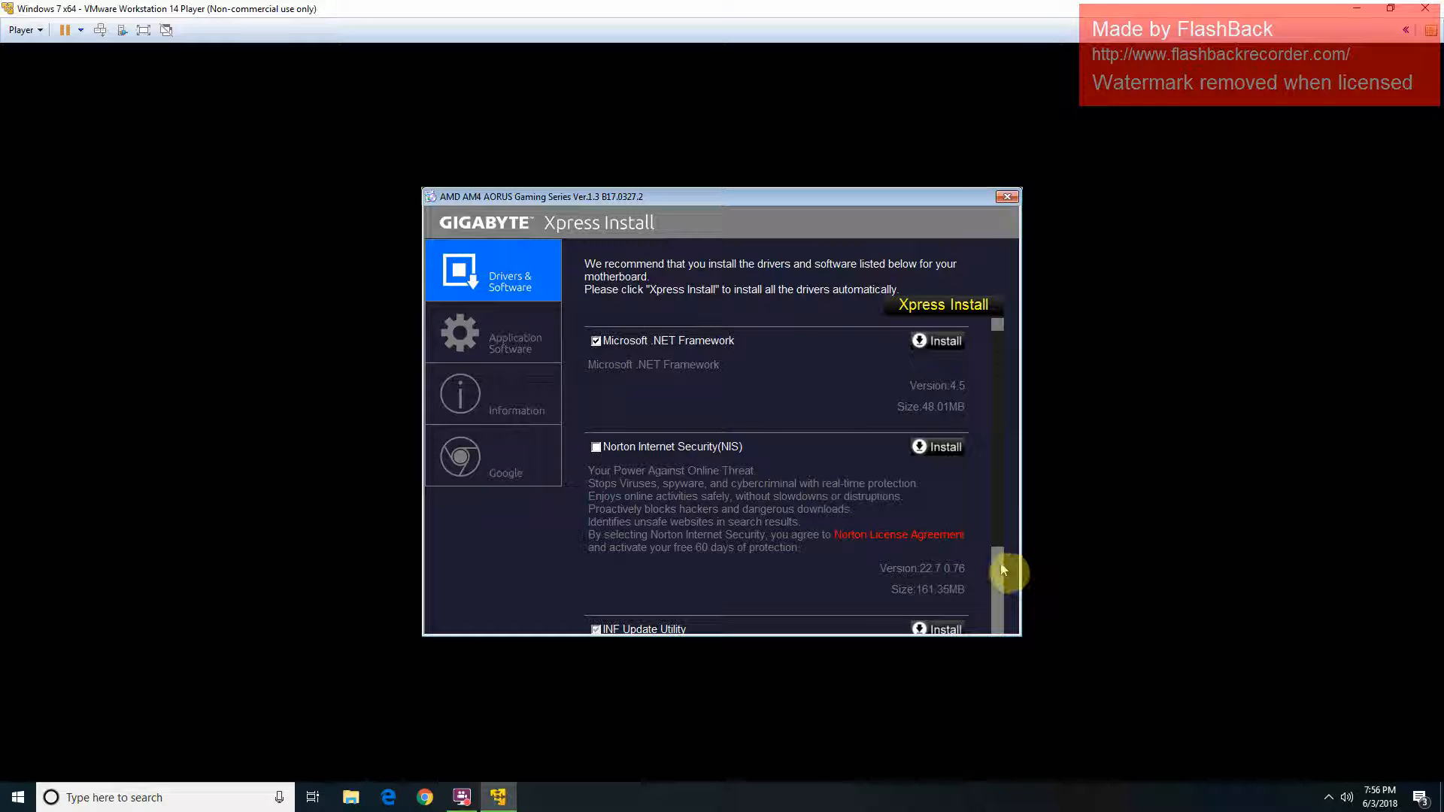
# Step: Start installing Microsoft .NET Framework 4.5 after accepting its license terms
pyautogui.moveTo(1001, 569); pyautogui.dragTo(1020, 439)
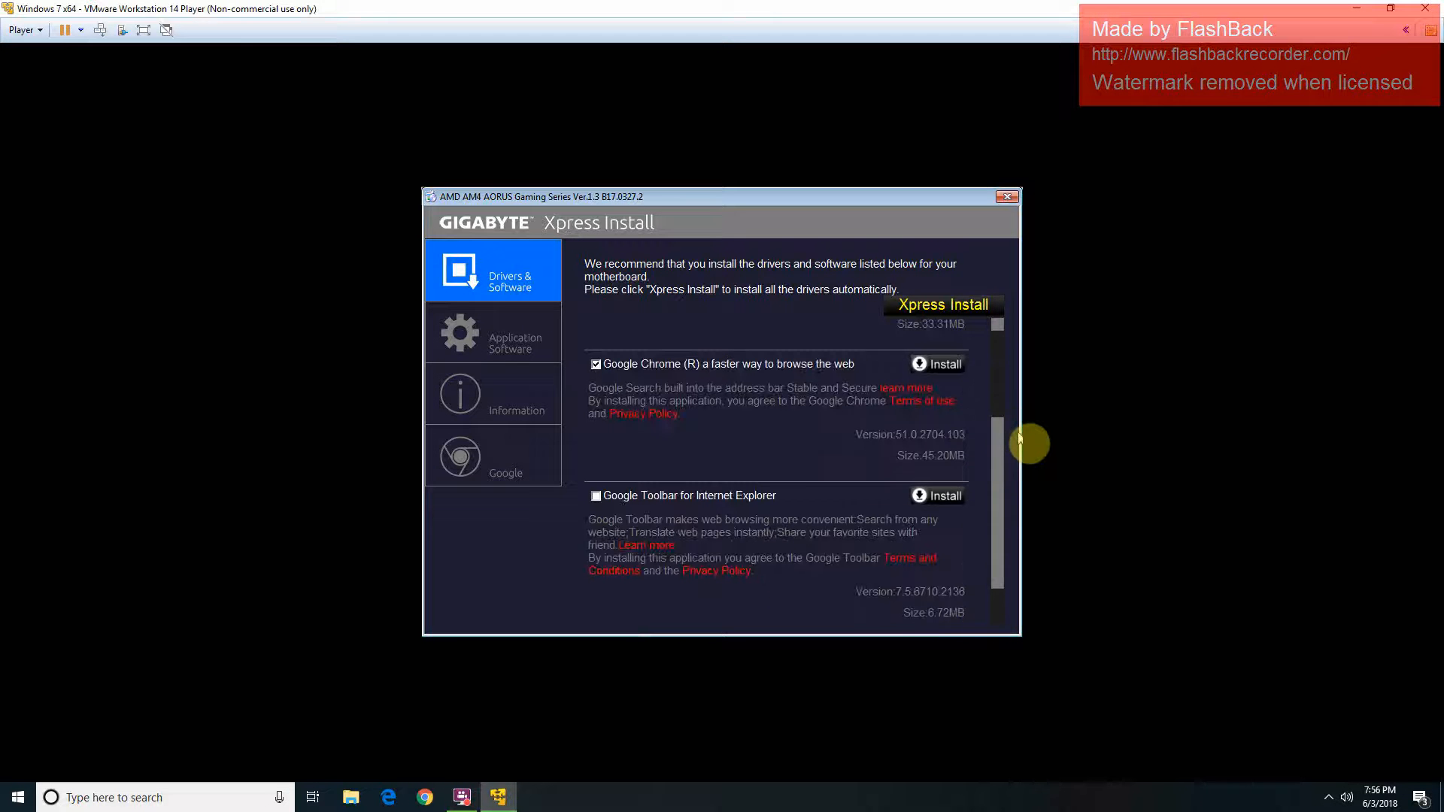
pyautogui.click(935, 369)
pyautogui.rightClick(908, 413)
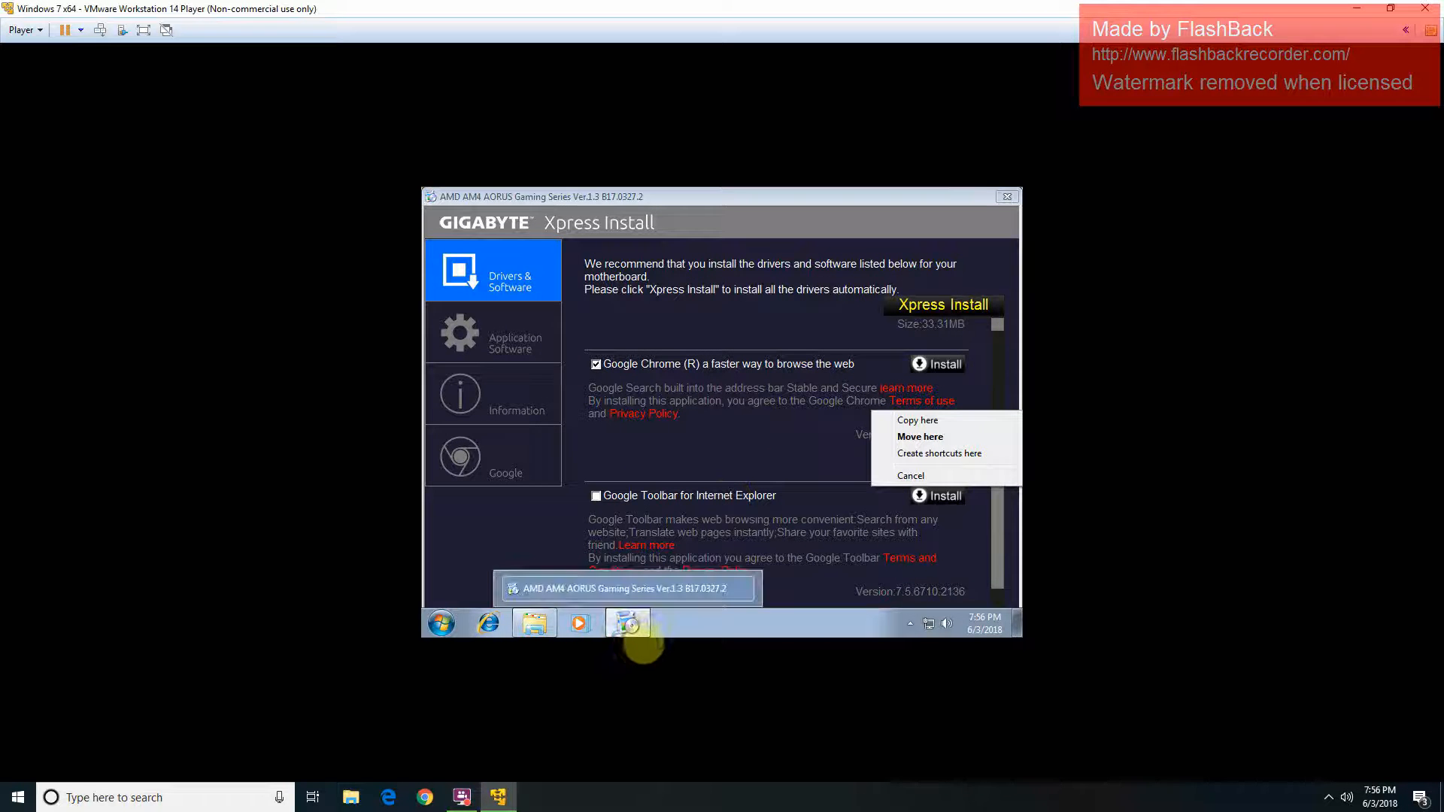
pyautogui.click(635, 626)
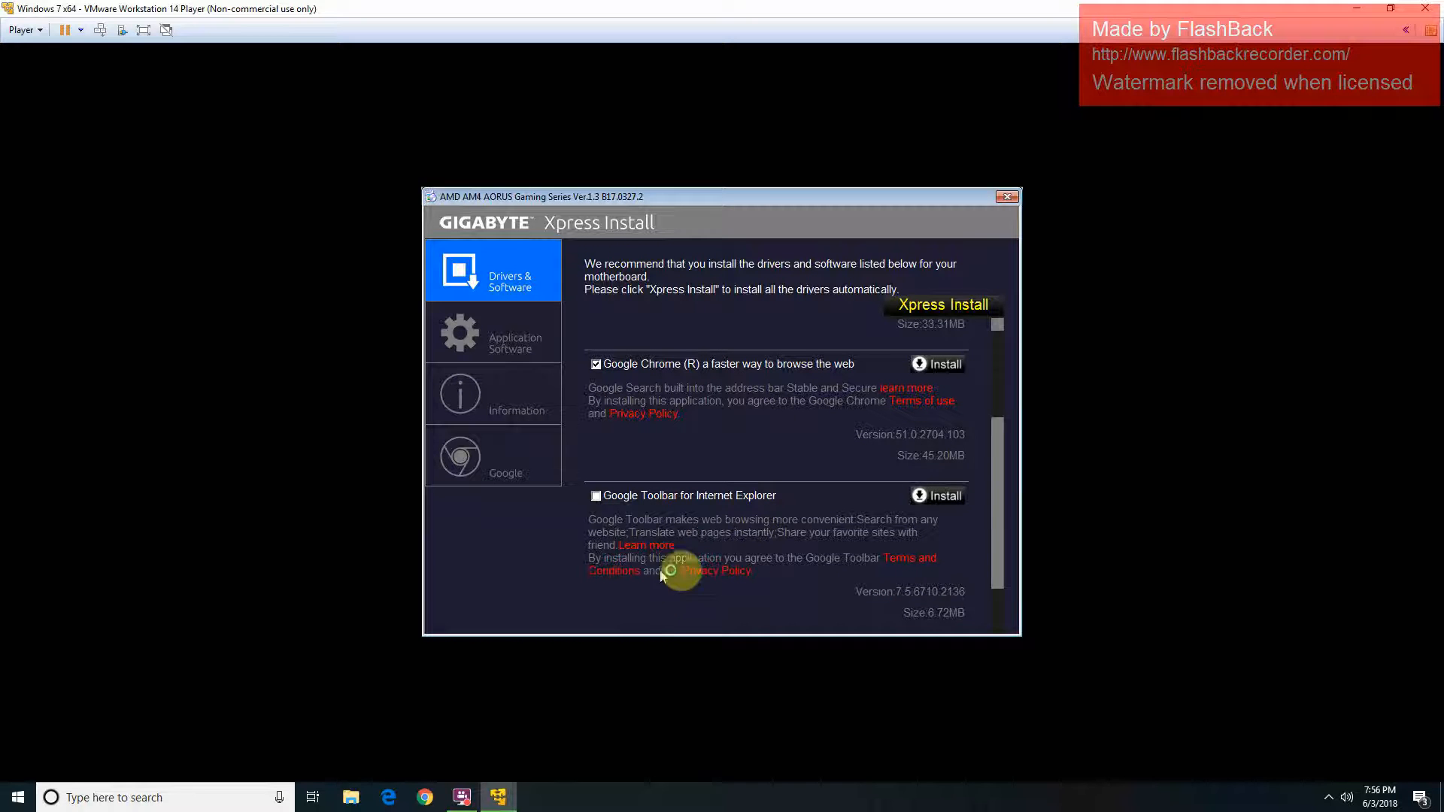
pyautogui.moveTo(981, 483); pyautogui.dragTo(996, 543)
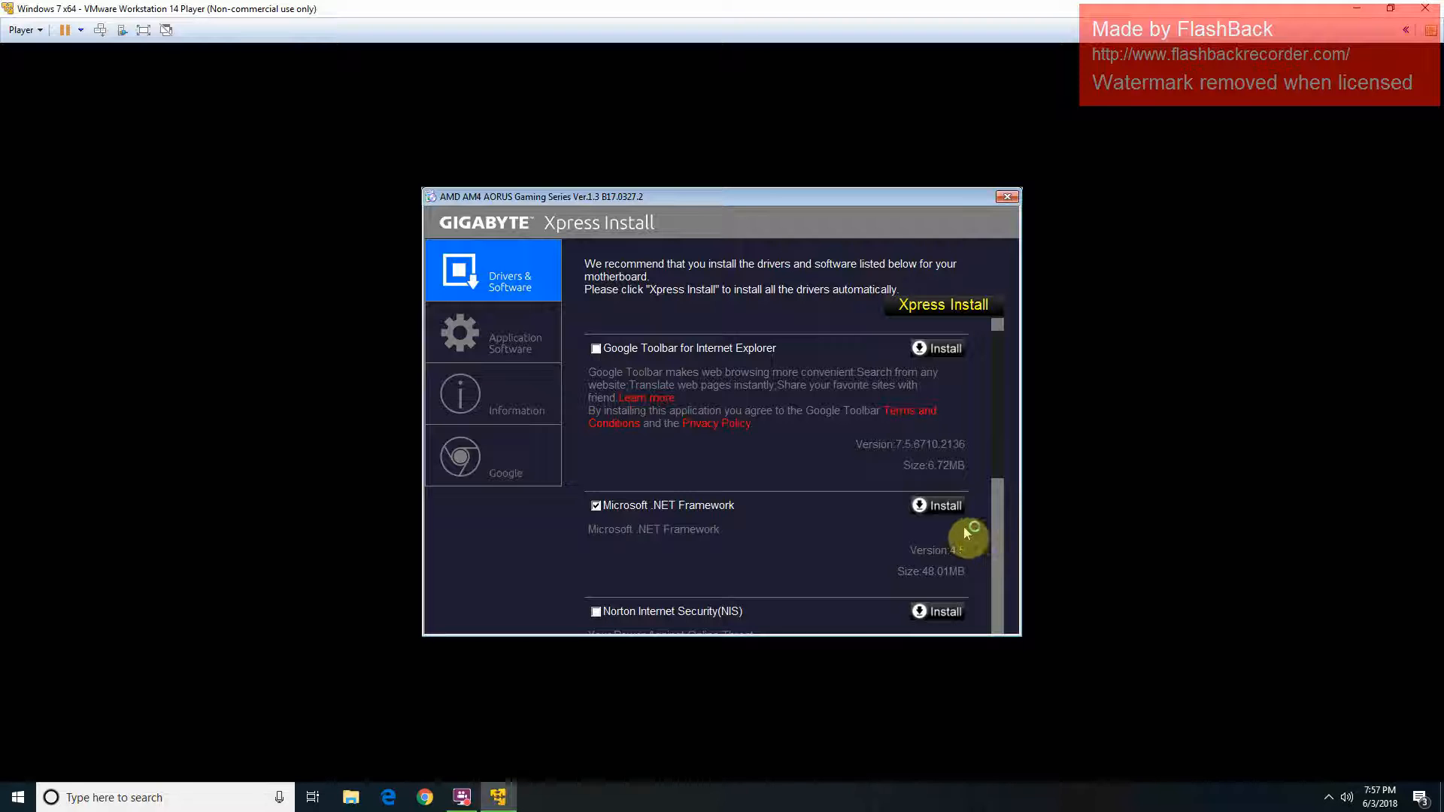
pyautogui.click(931, 506)
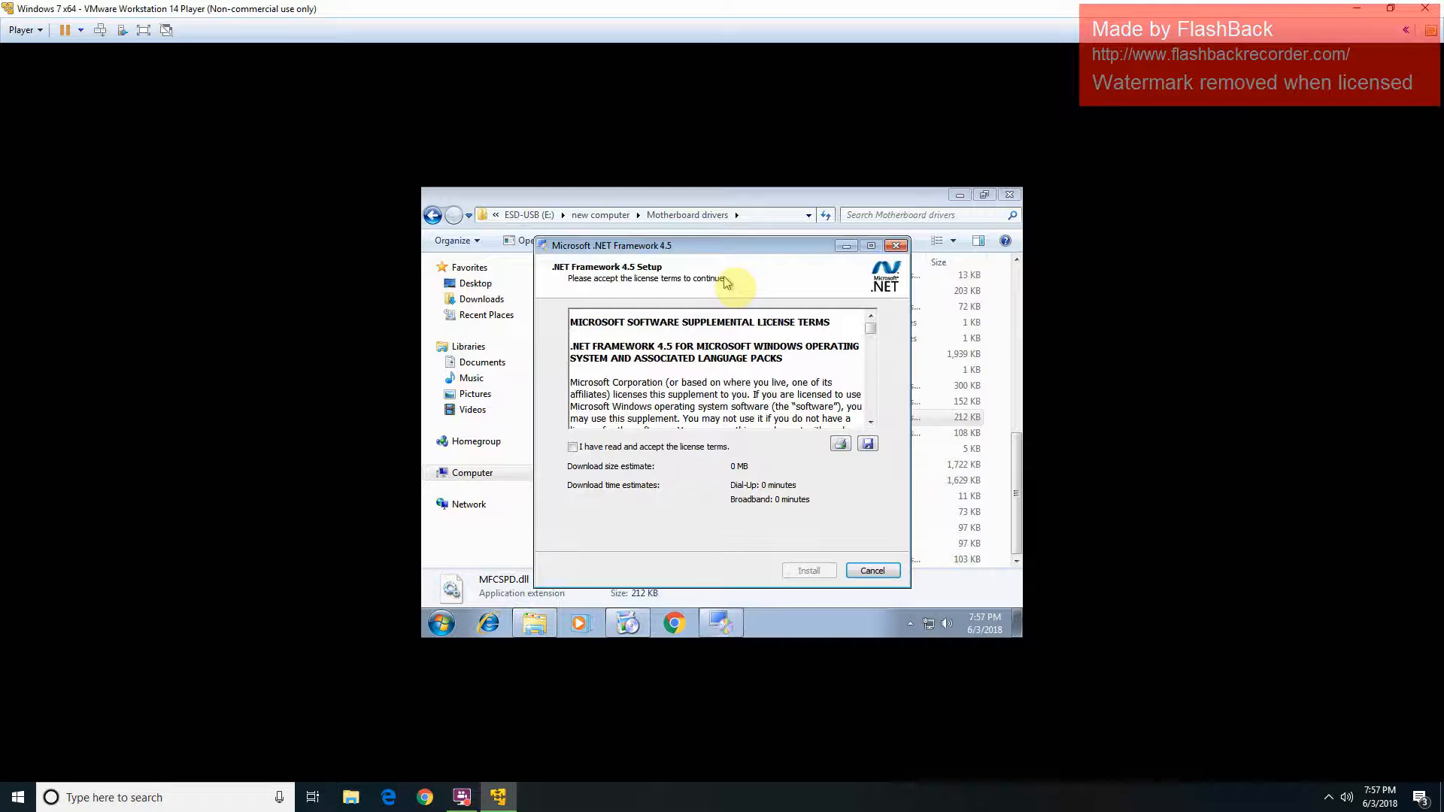
pyautogui.click(721, 449)
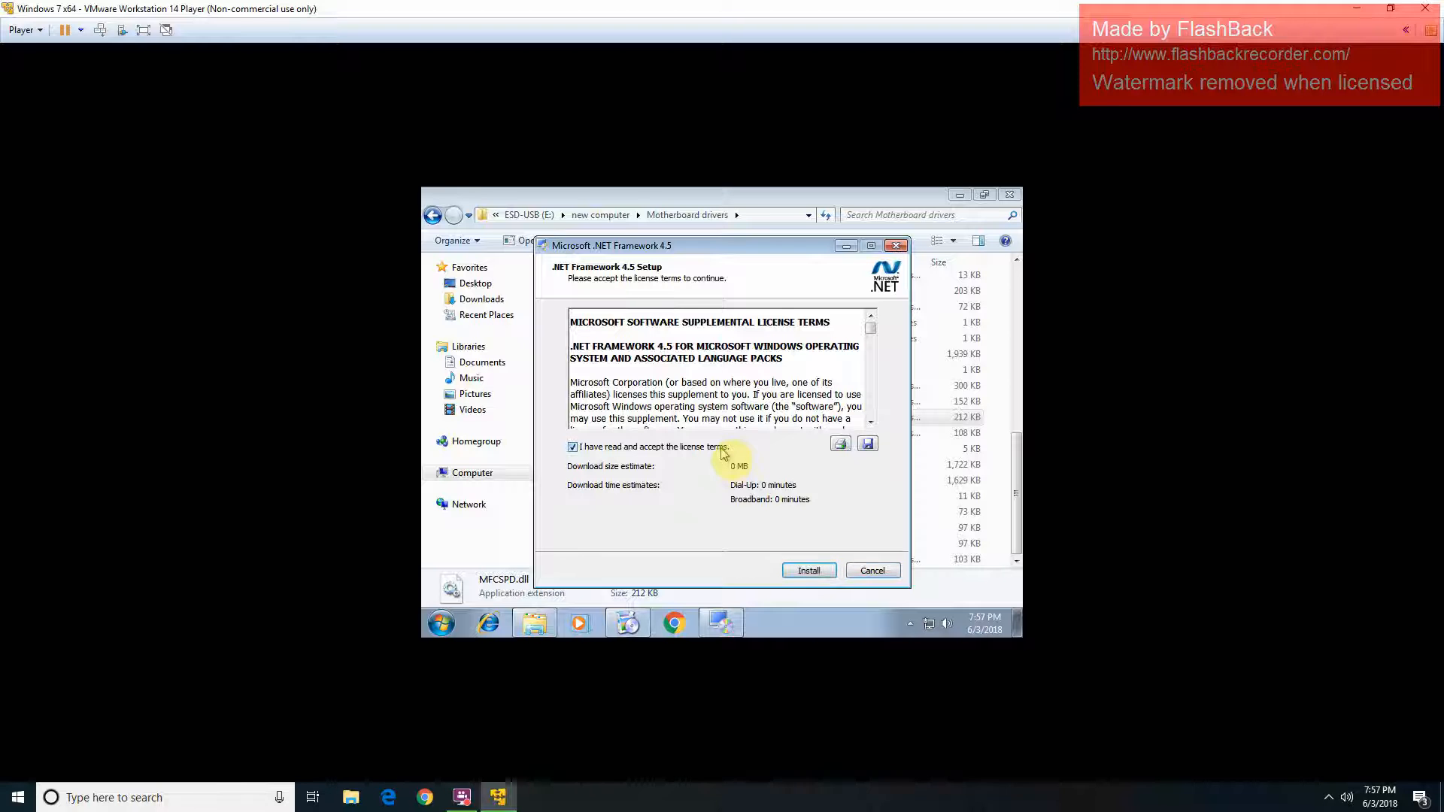
pyautogui.click(801, 572)
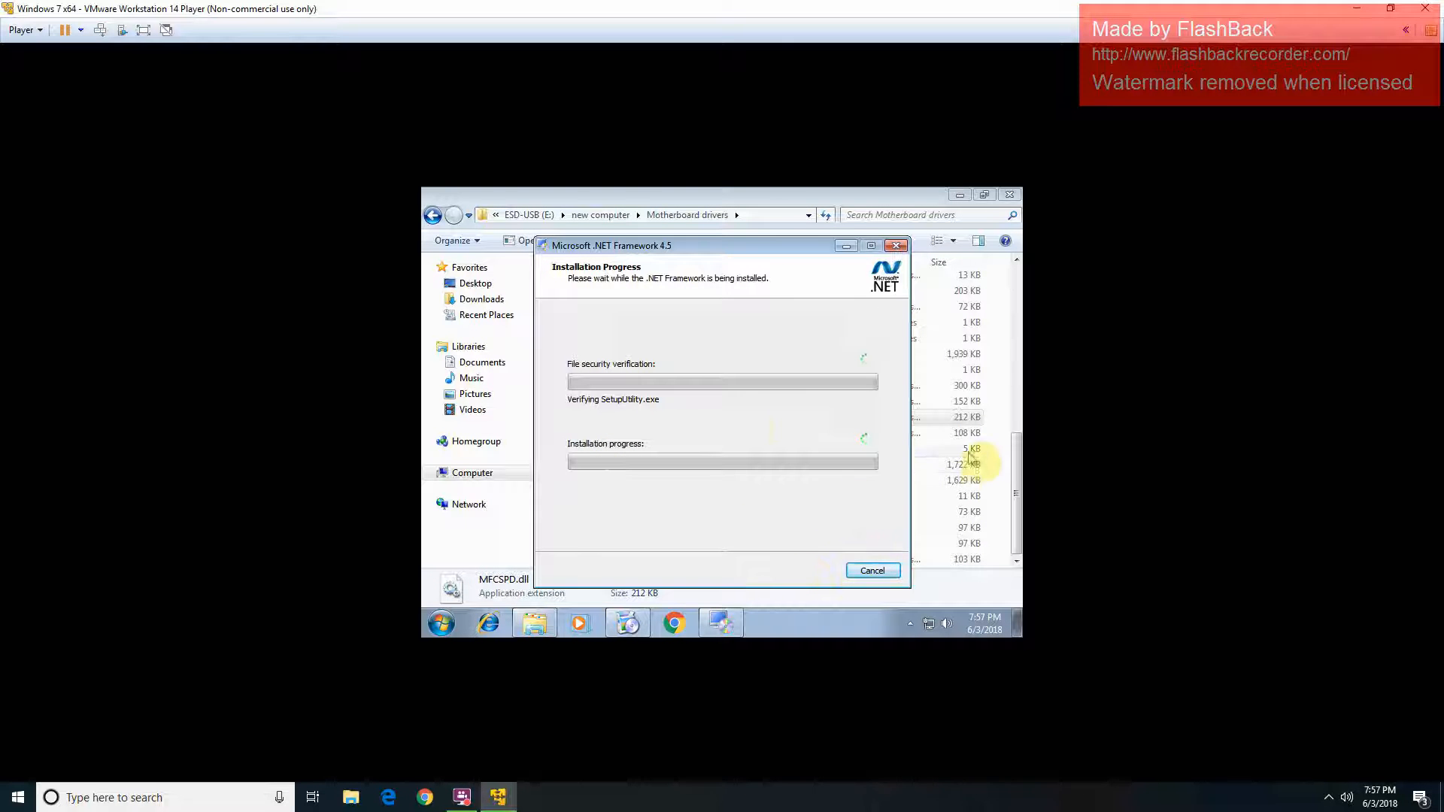
# Step: Open the Video card drivers folder on ESD-USB (E:), run EVGA autorun, then exit its menu
pyautogui.click(615, 216)
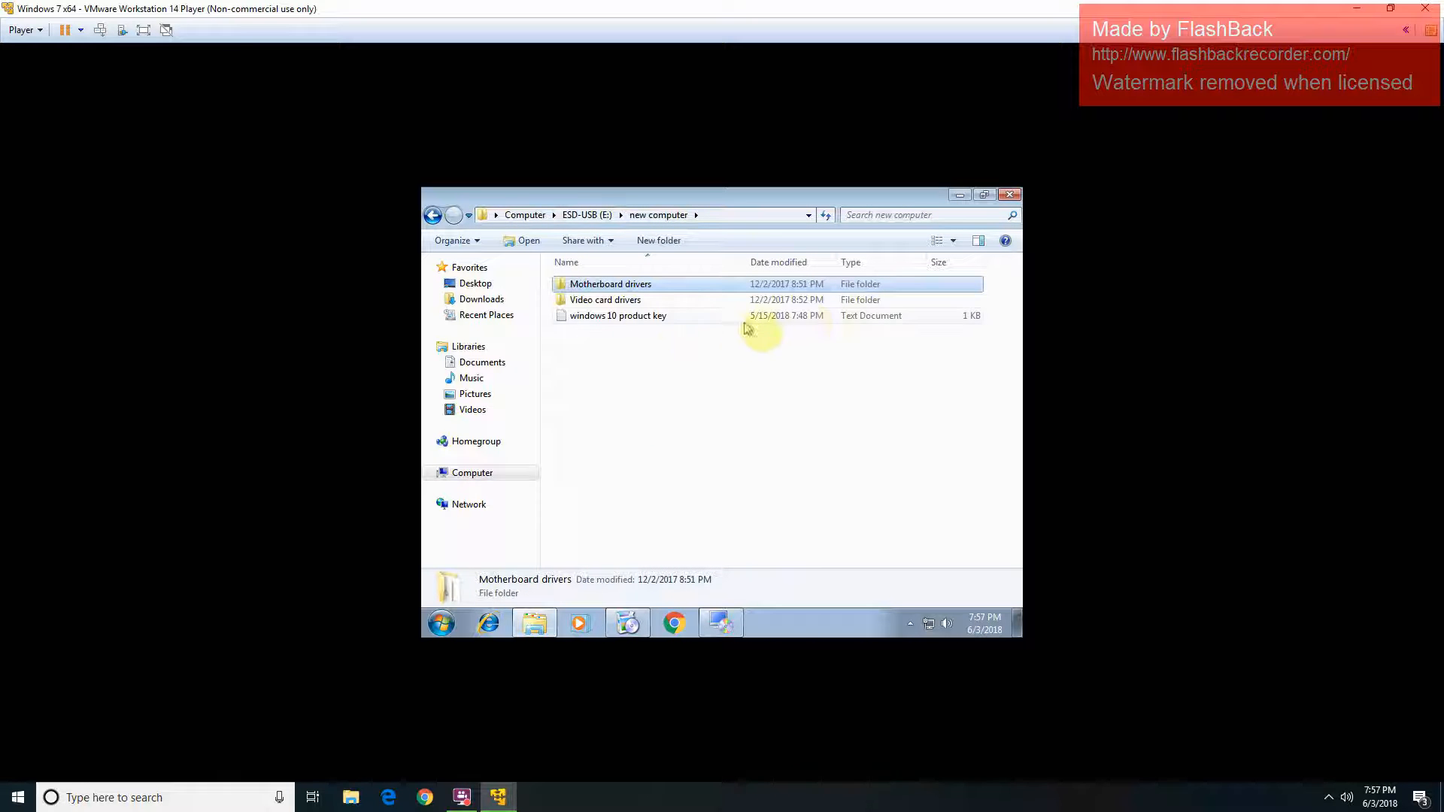
pyautogui.click(827, 304)
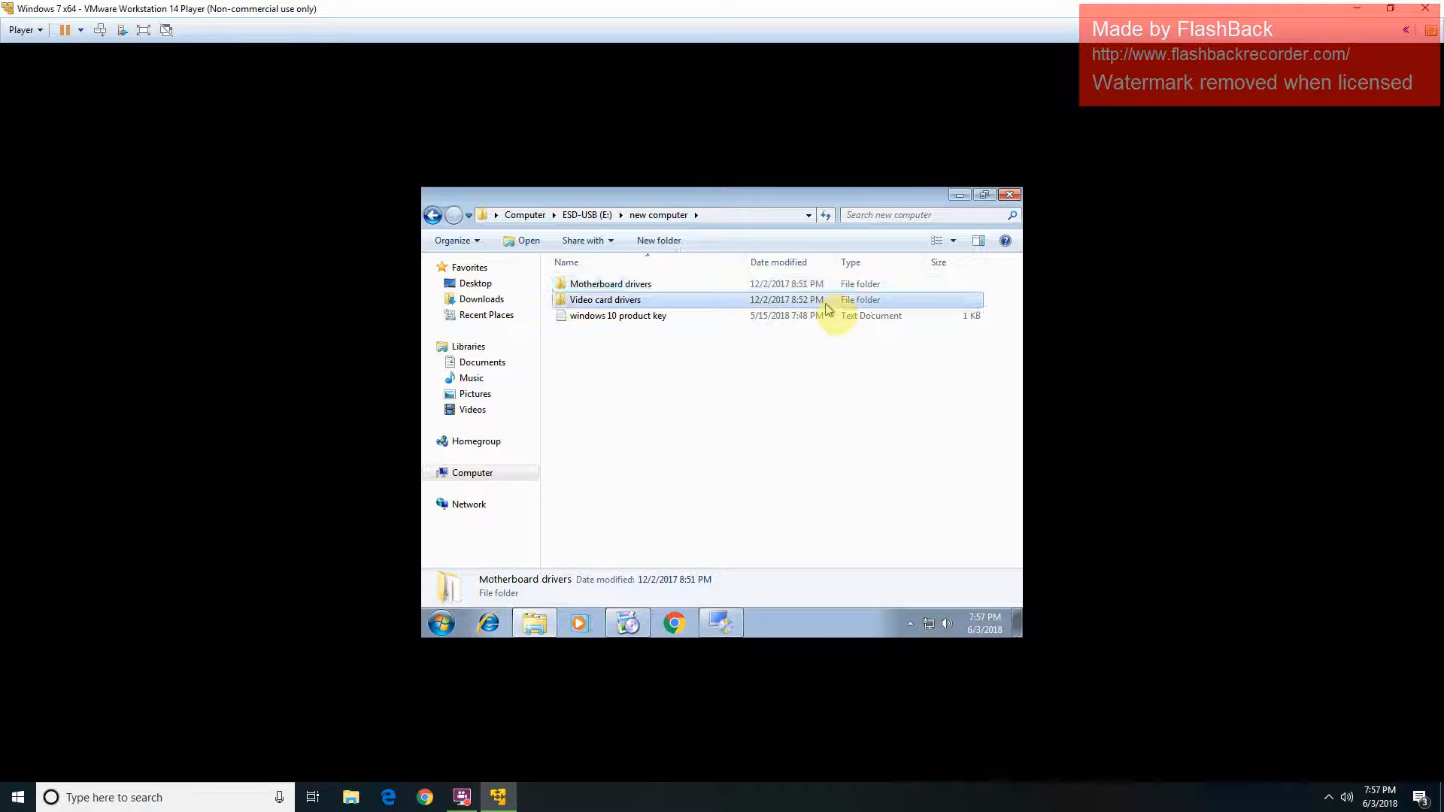
pyautogui.doubleClick(827, 303)
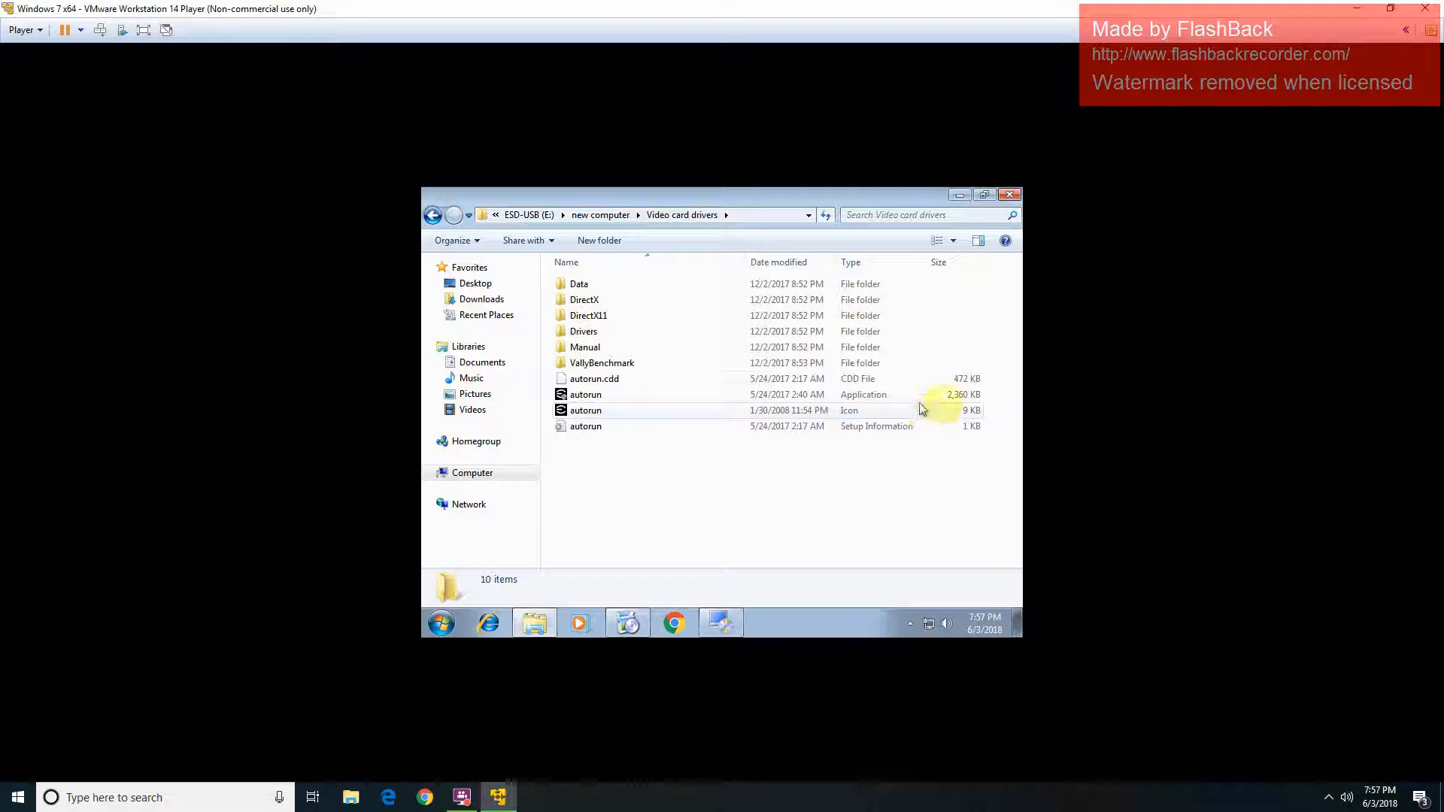
pyautogui.doubleClick(943, 397)
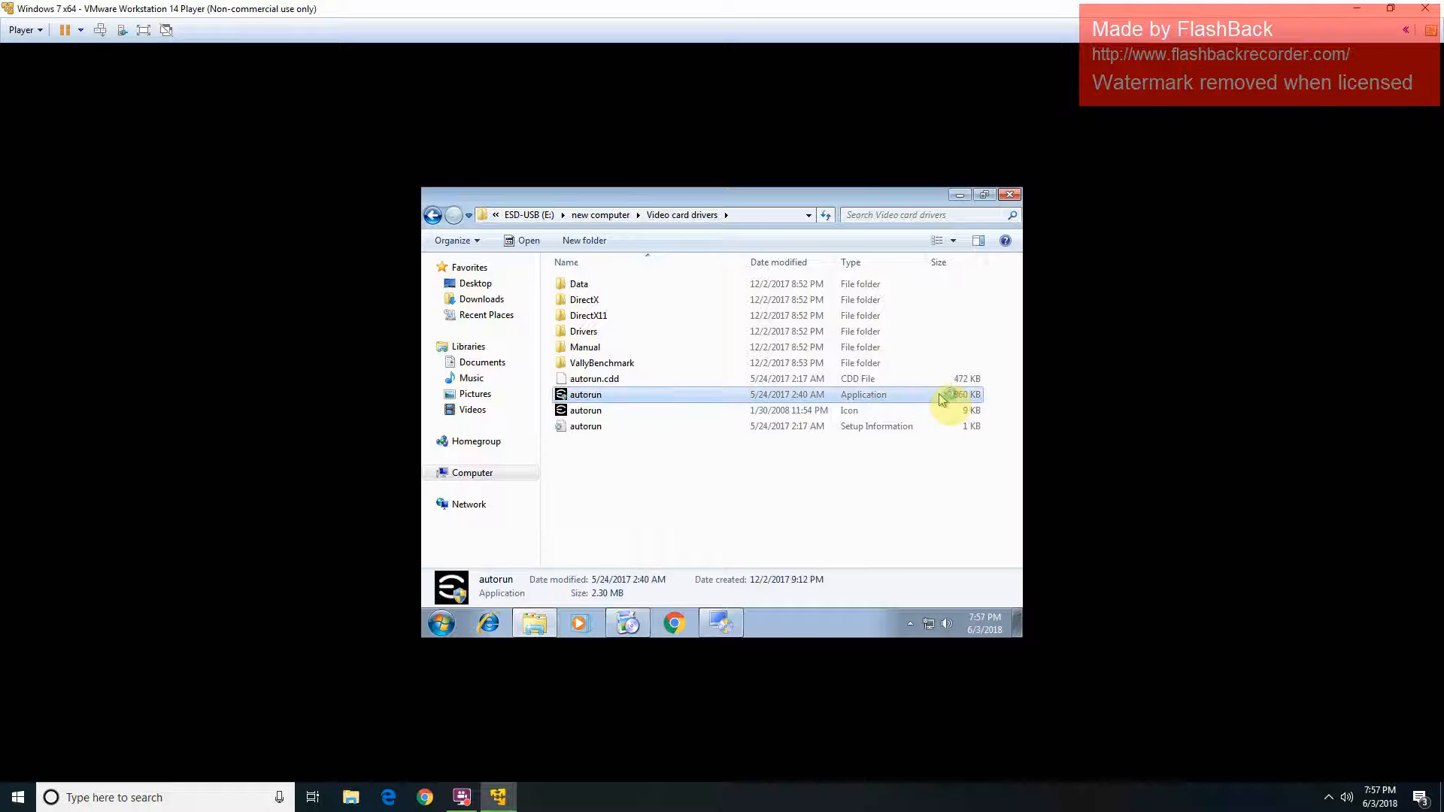
pyautogui.click(782, 440)
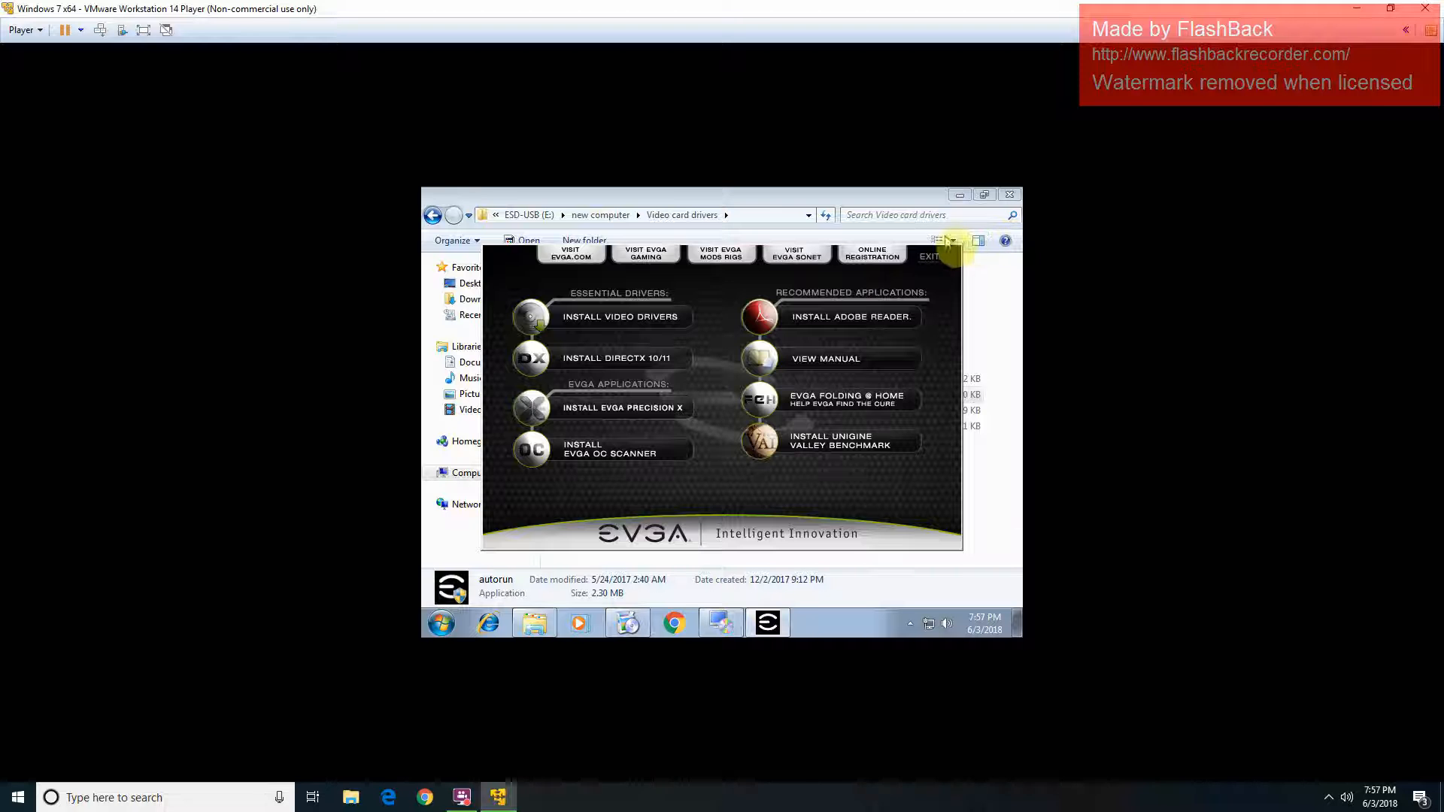
pyautogui.click(933, 258)
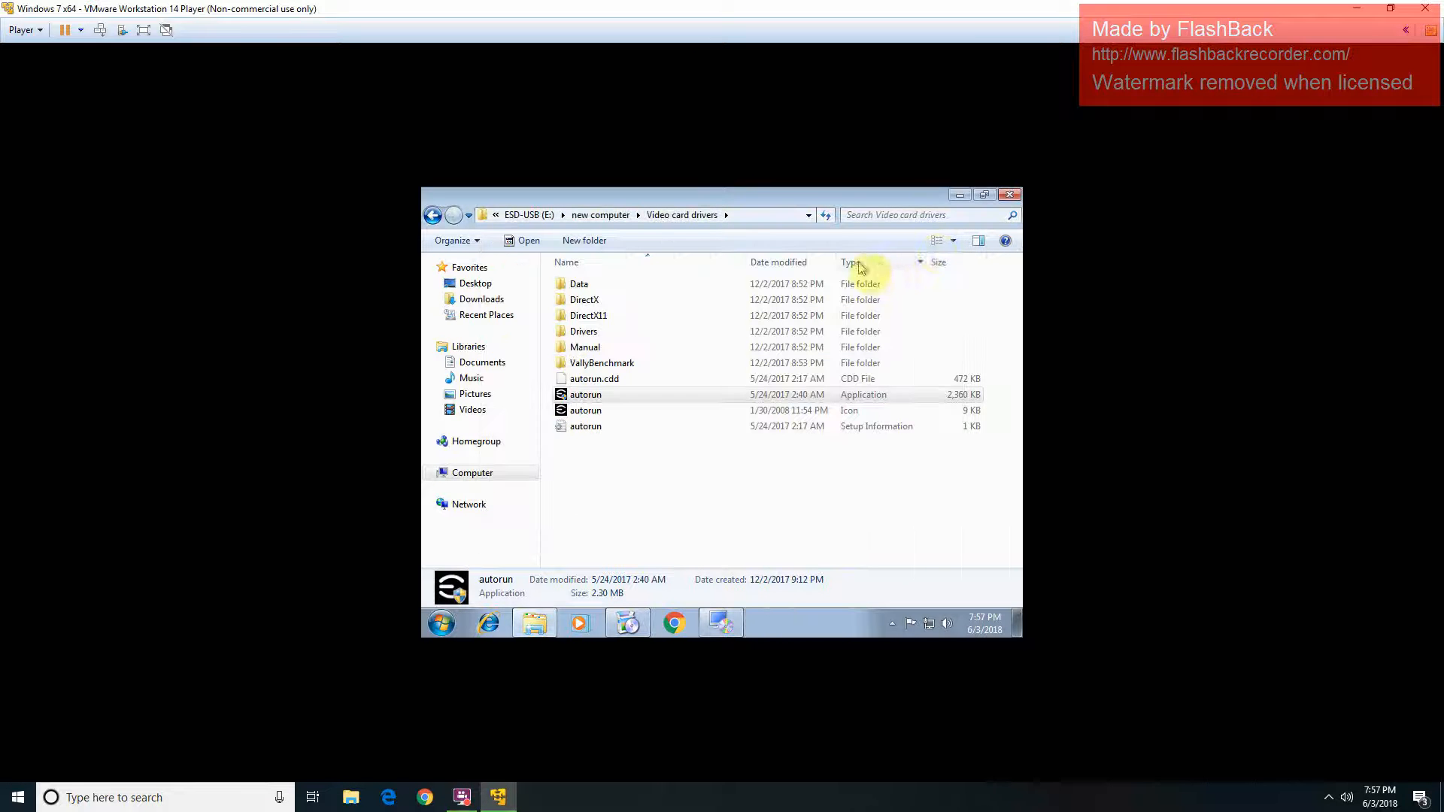
# Step: Close Explorer and GIGABYTE Xpress Install, then open Screen resolution from the desktop menu
pyautogui.click(1009, 196)
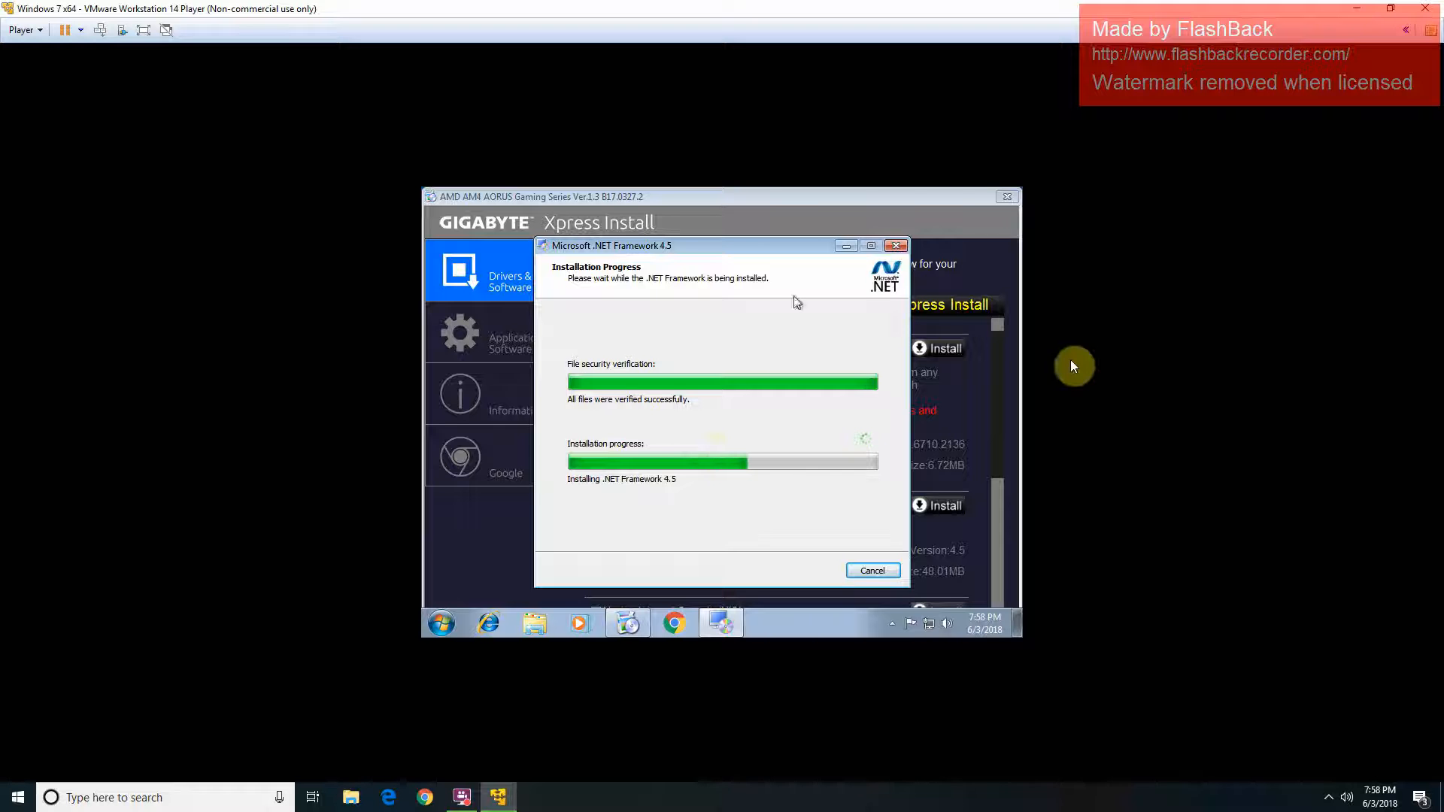
pyautogui.click(1007, 196)
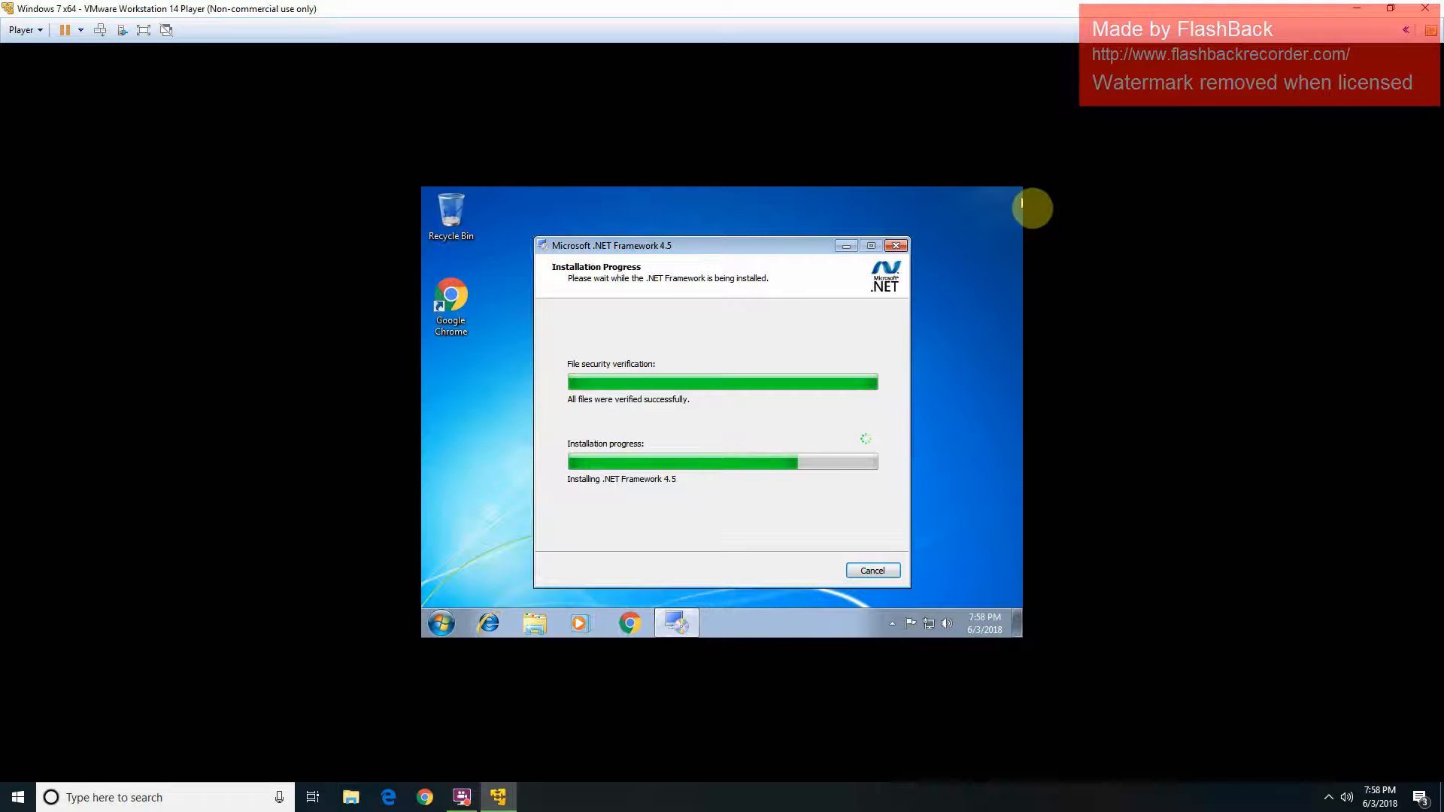
pyautogui.rightClick(976, 277)
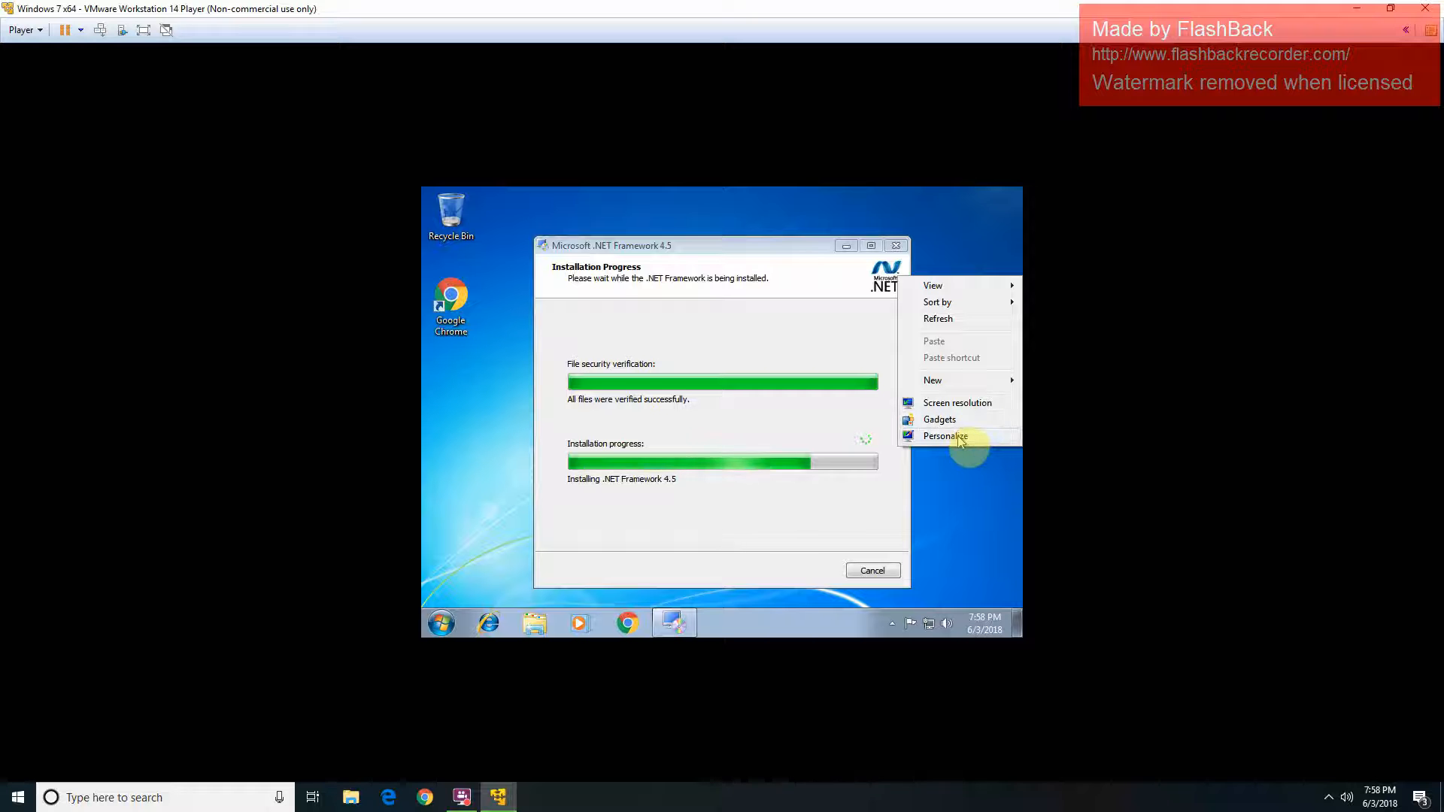
pyautogui.click(976, 404)
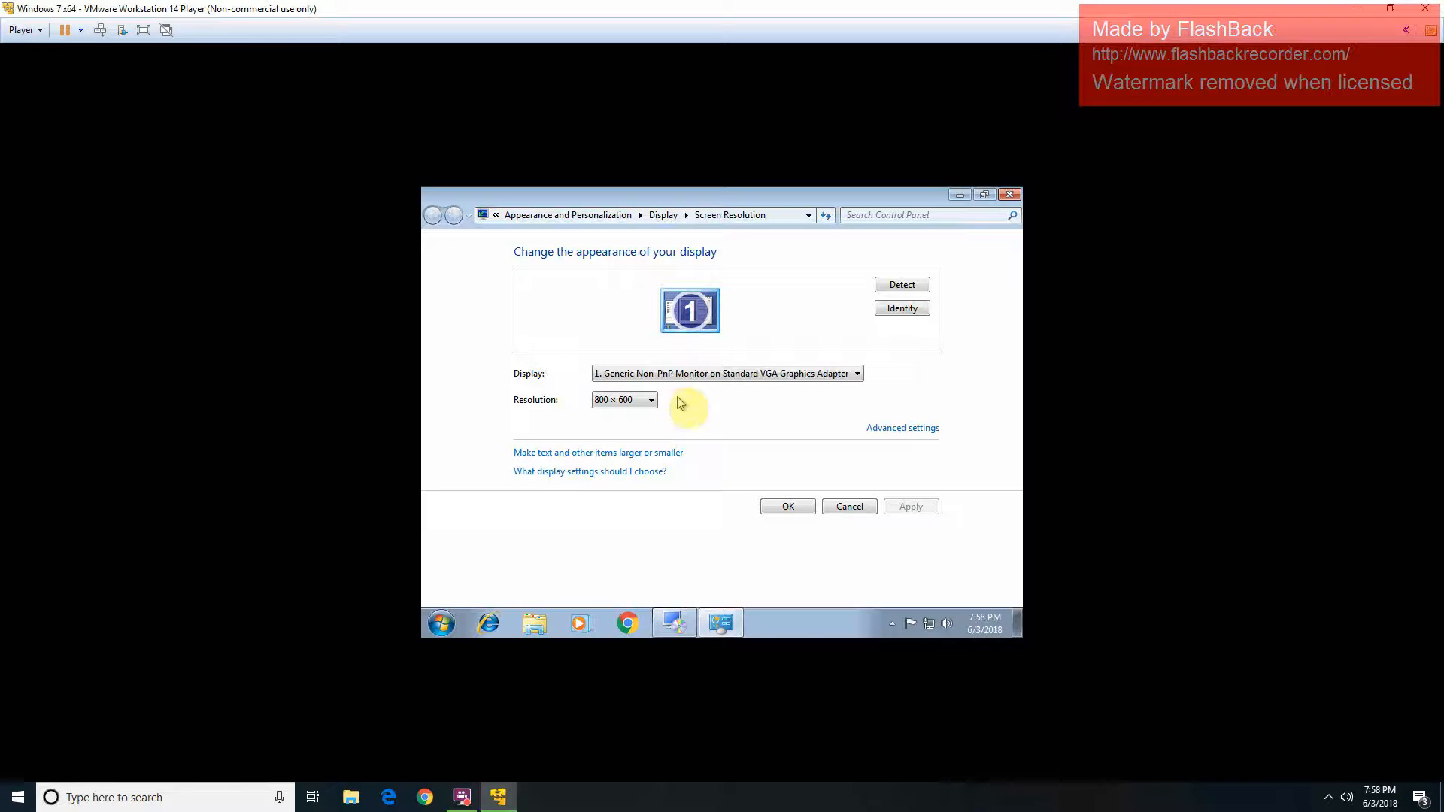
# Step: Set the guest resolution to 1440 × 900, apply it, and keep the changes
pyautogui.click(623, 400)
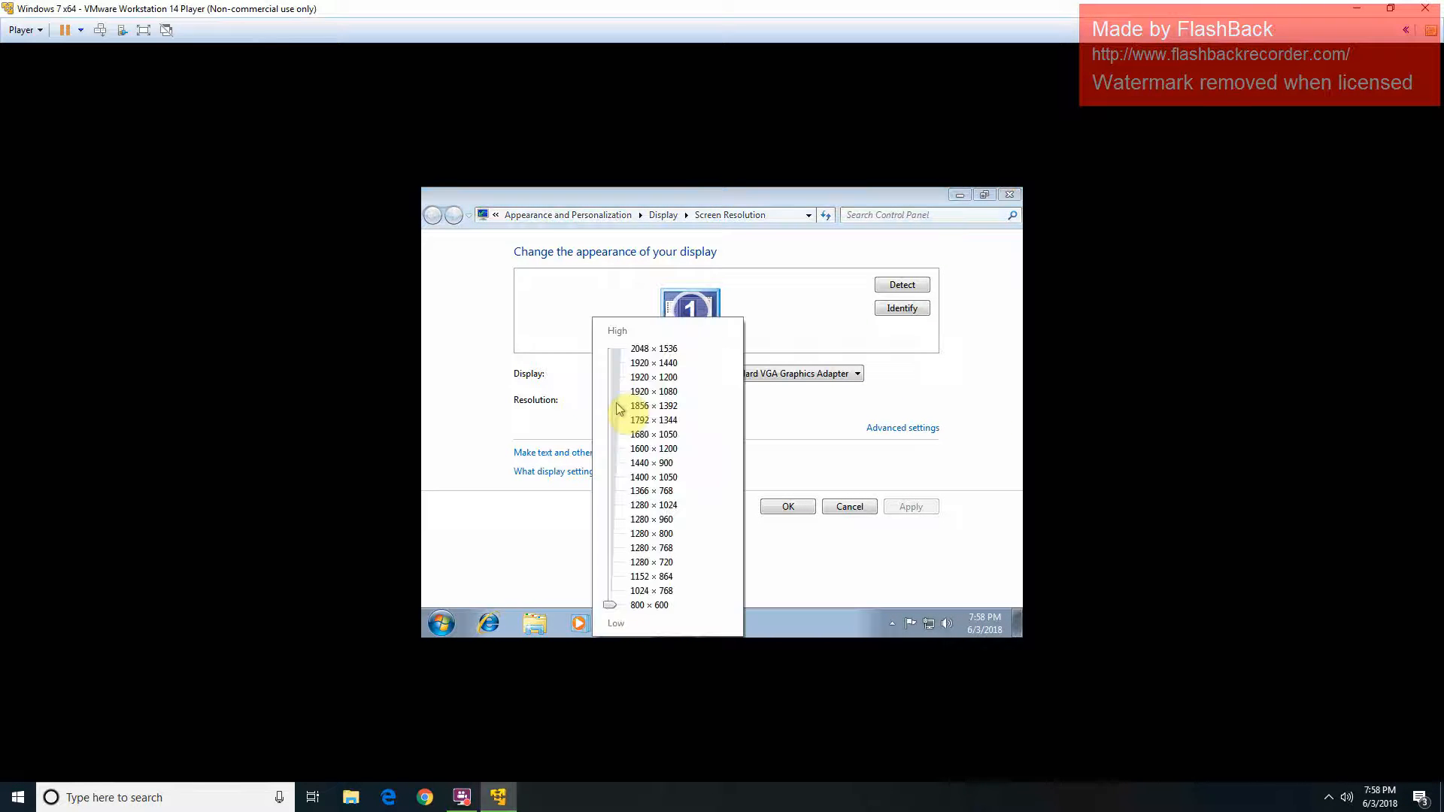
pyautogui.click(611, 451)
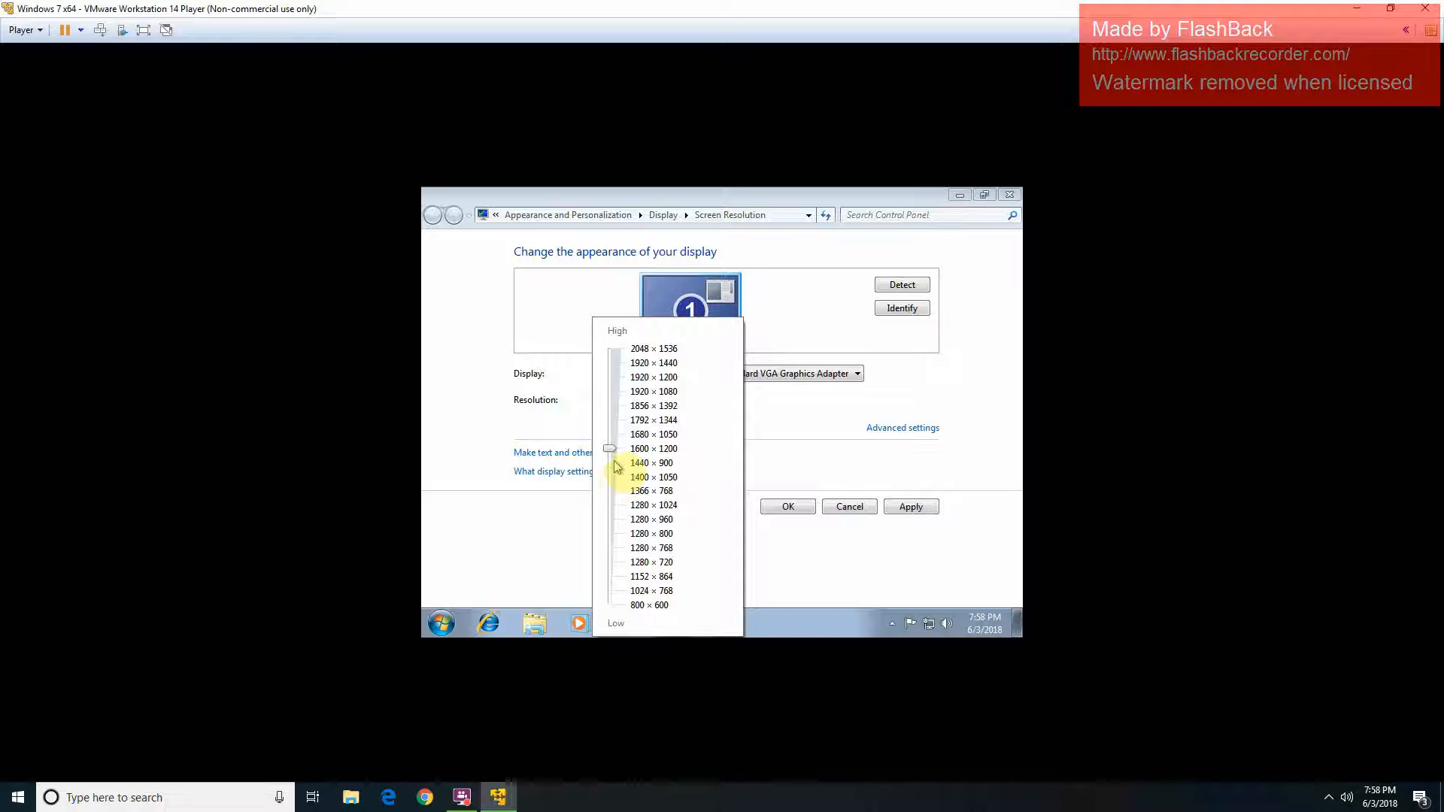
pyautogui.click(616, 466)
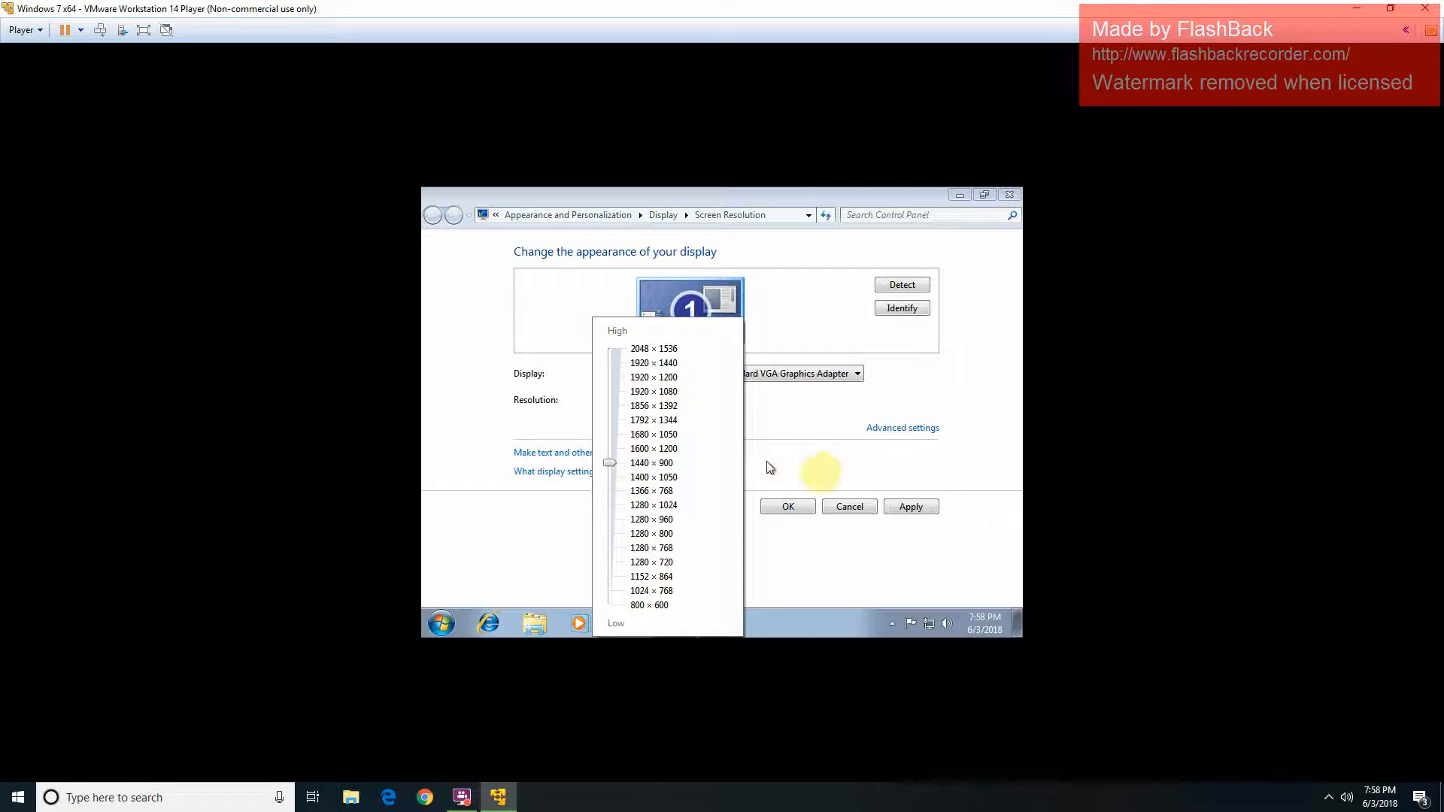
pyautogui.click(823, 463)
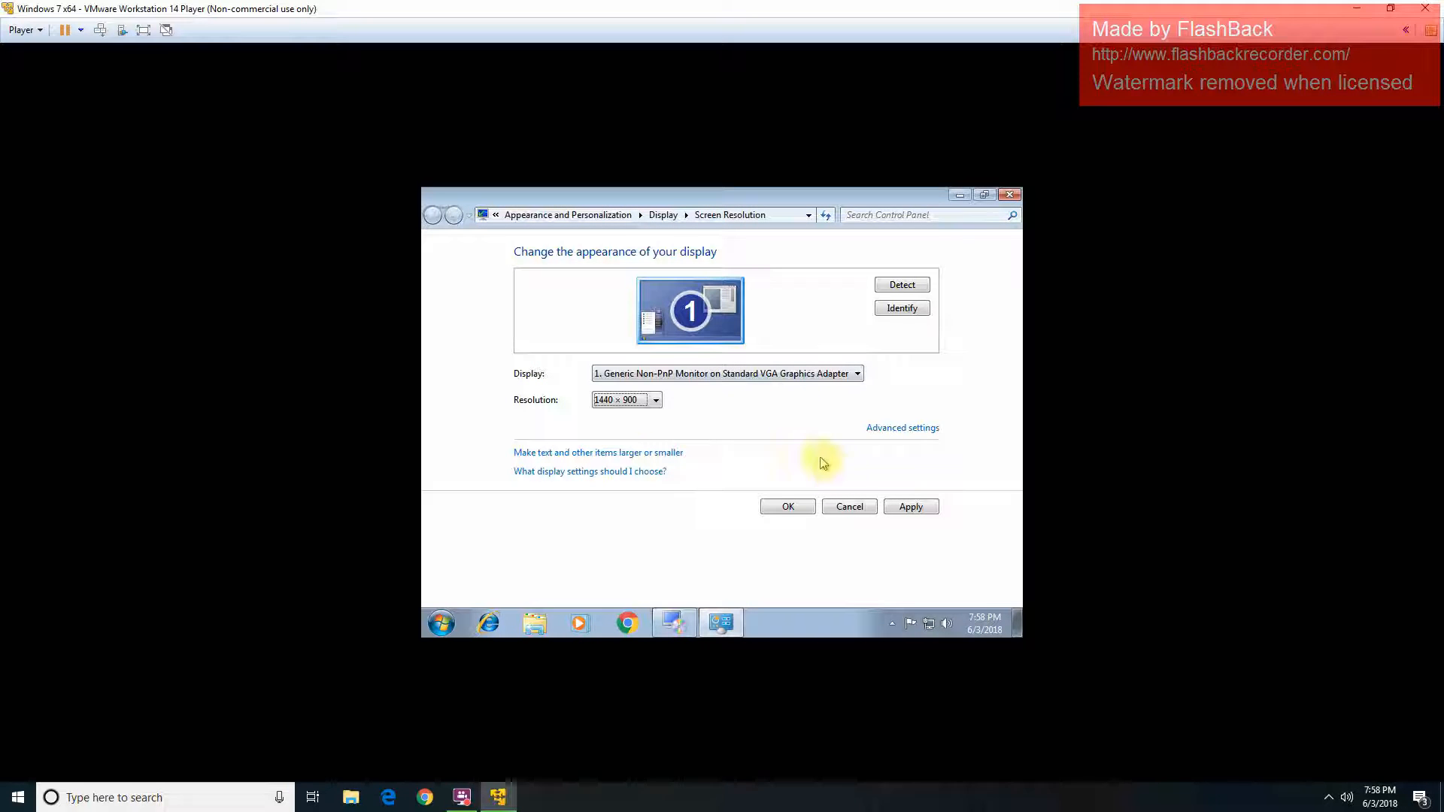
pyautogui.click(636, 401)
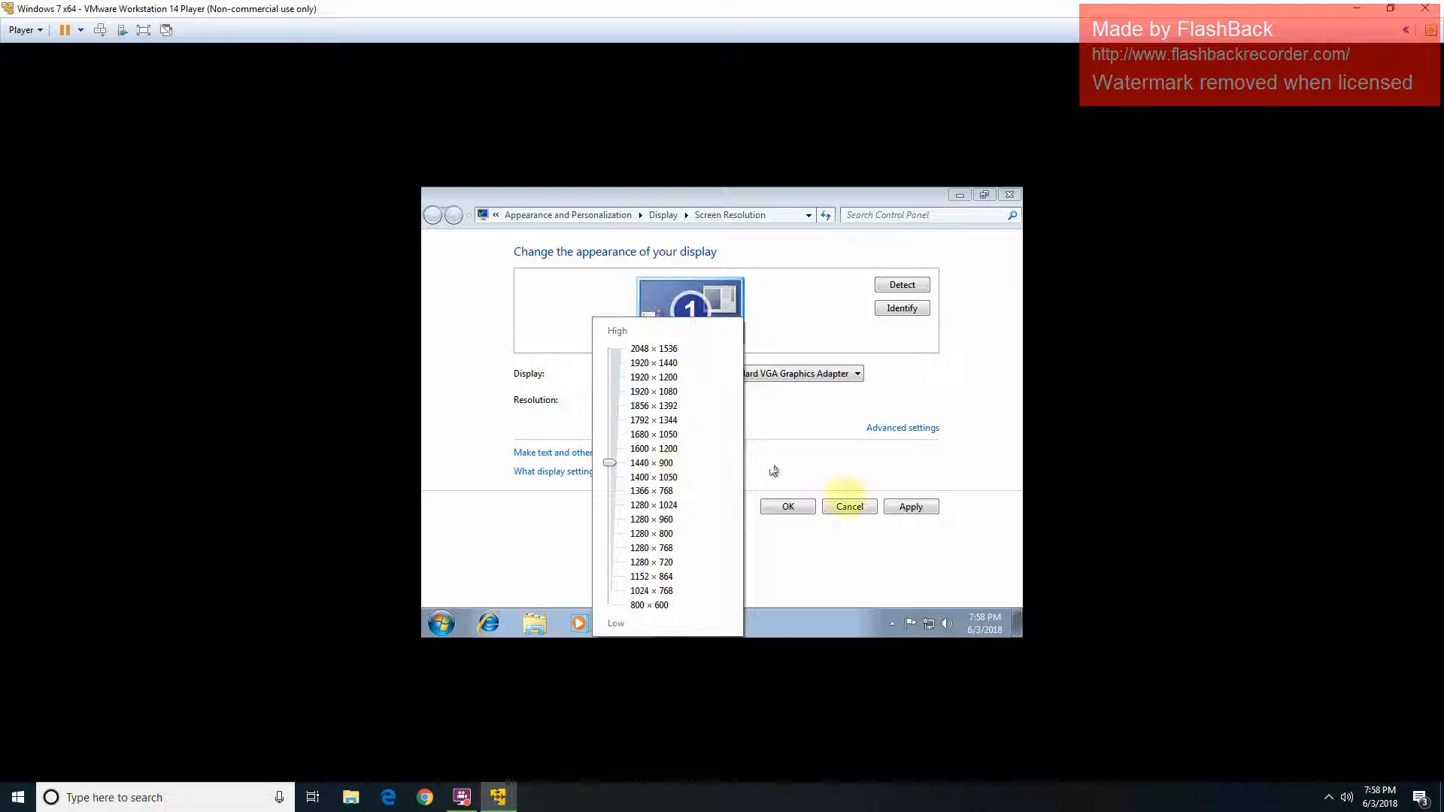
pyautogui.click(910, 517)
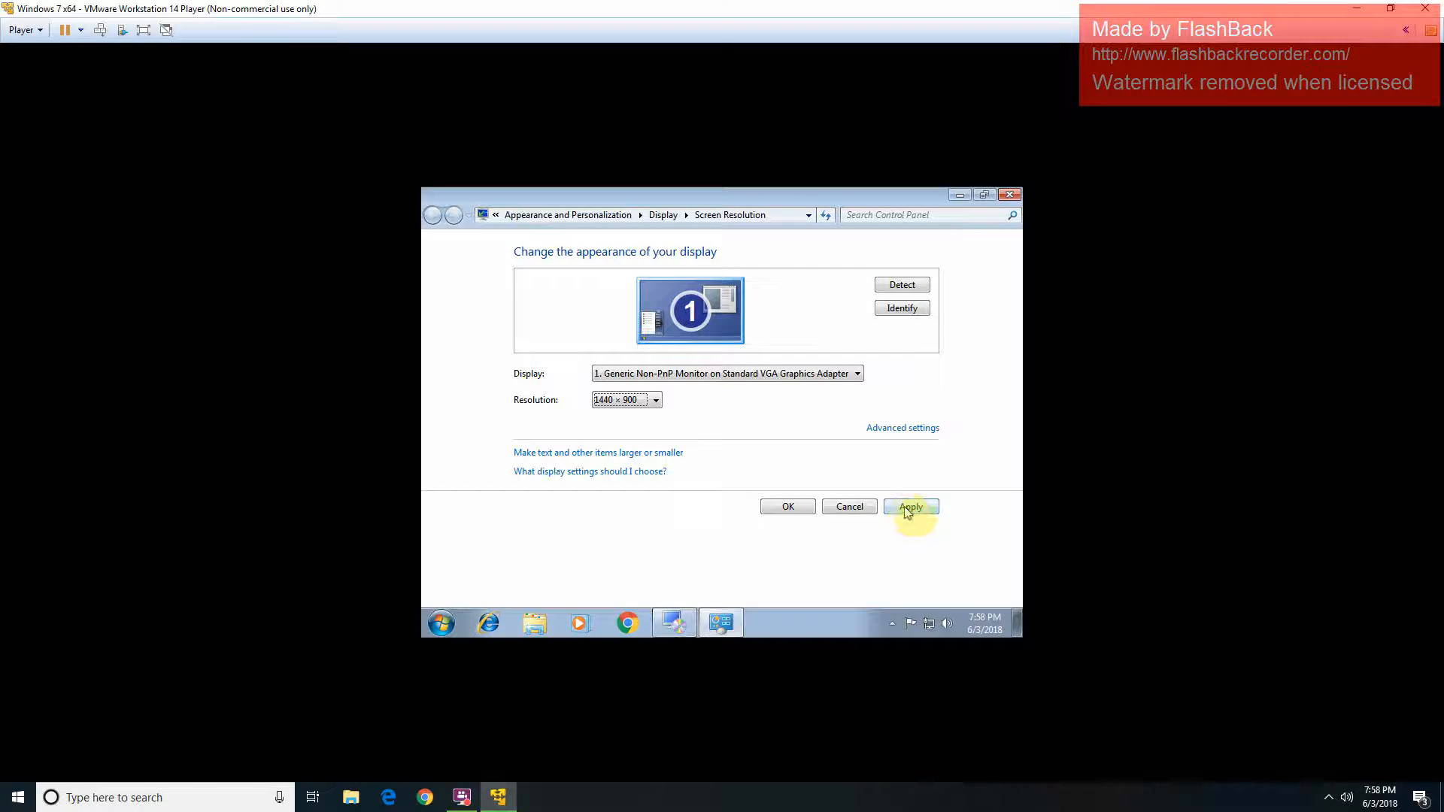
pyautogui.click(910, 512)
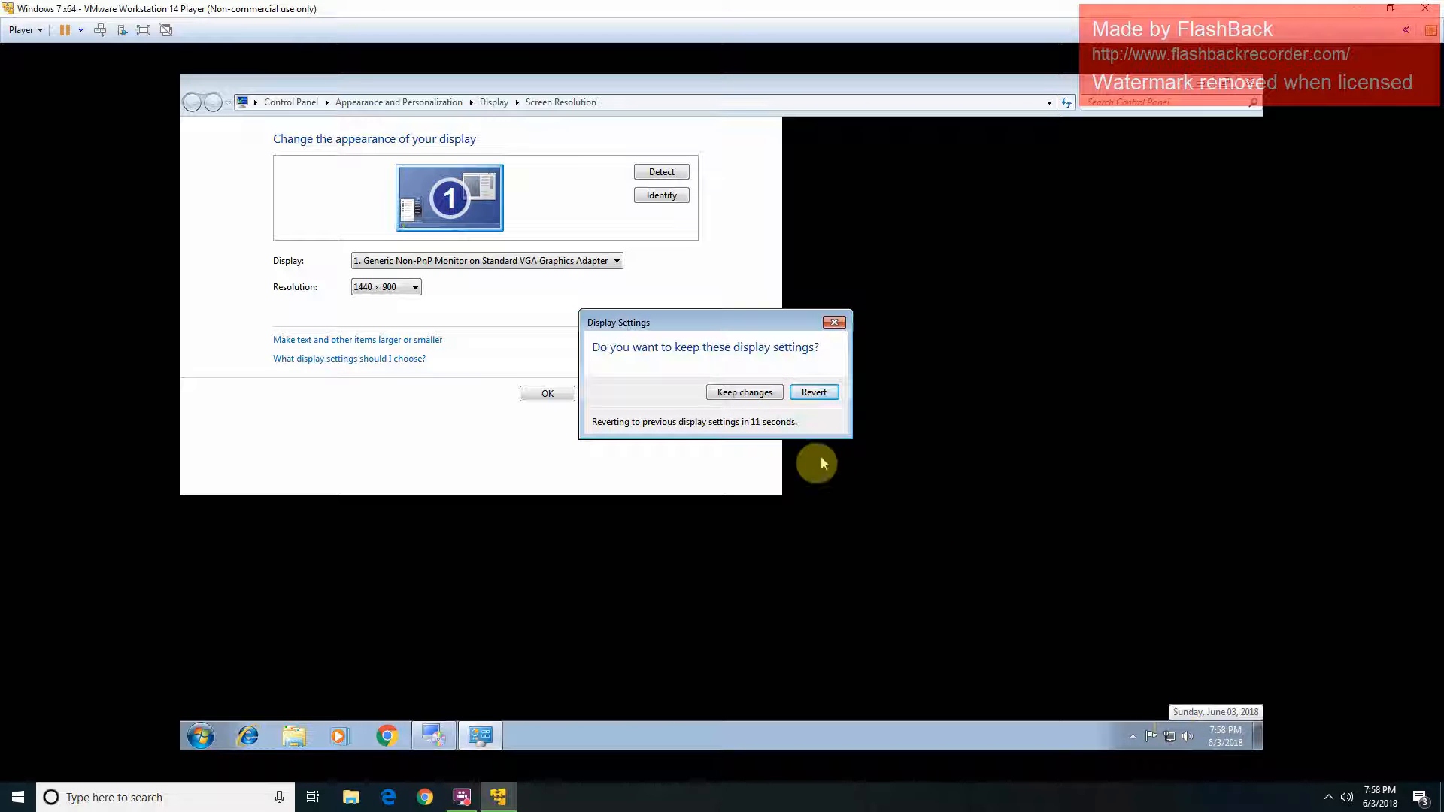
pyautogui.click(741, 393)
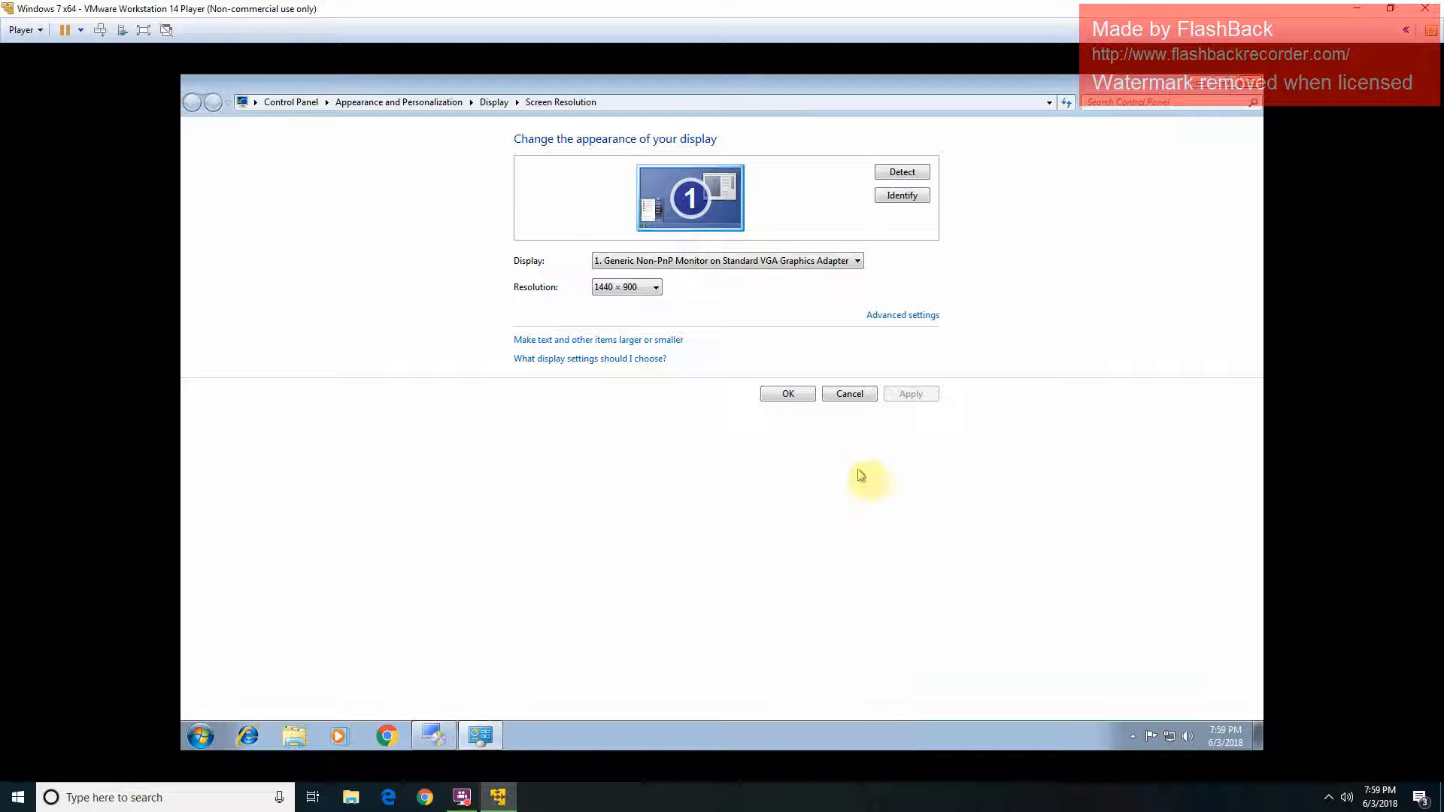
pyautogui.click(788, 394)
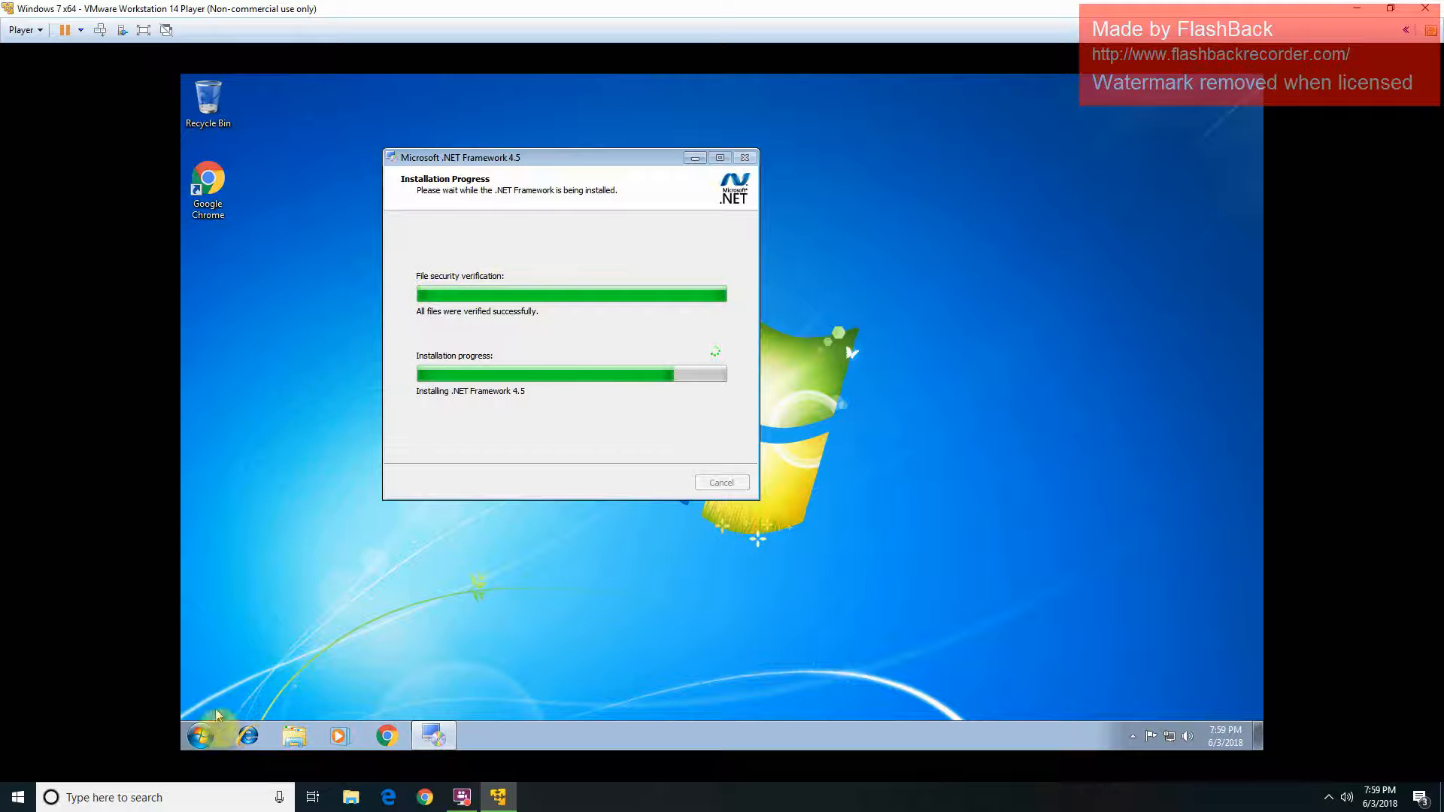
# Step: Launch Google Chrome in the guest and go to avg.com
pyautogui.click(203, 737)
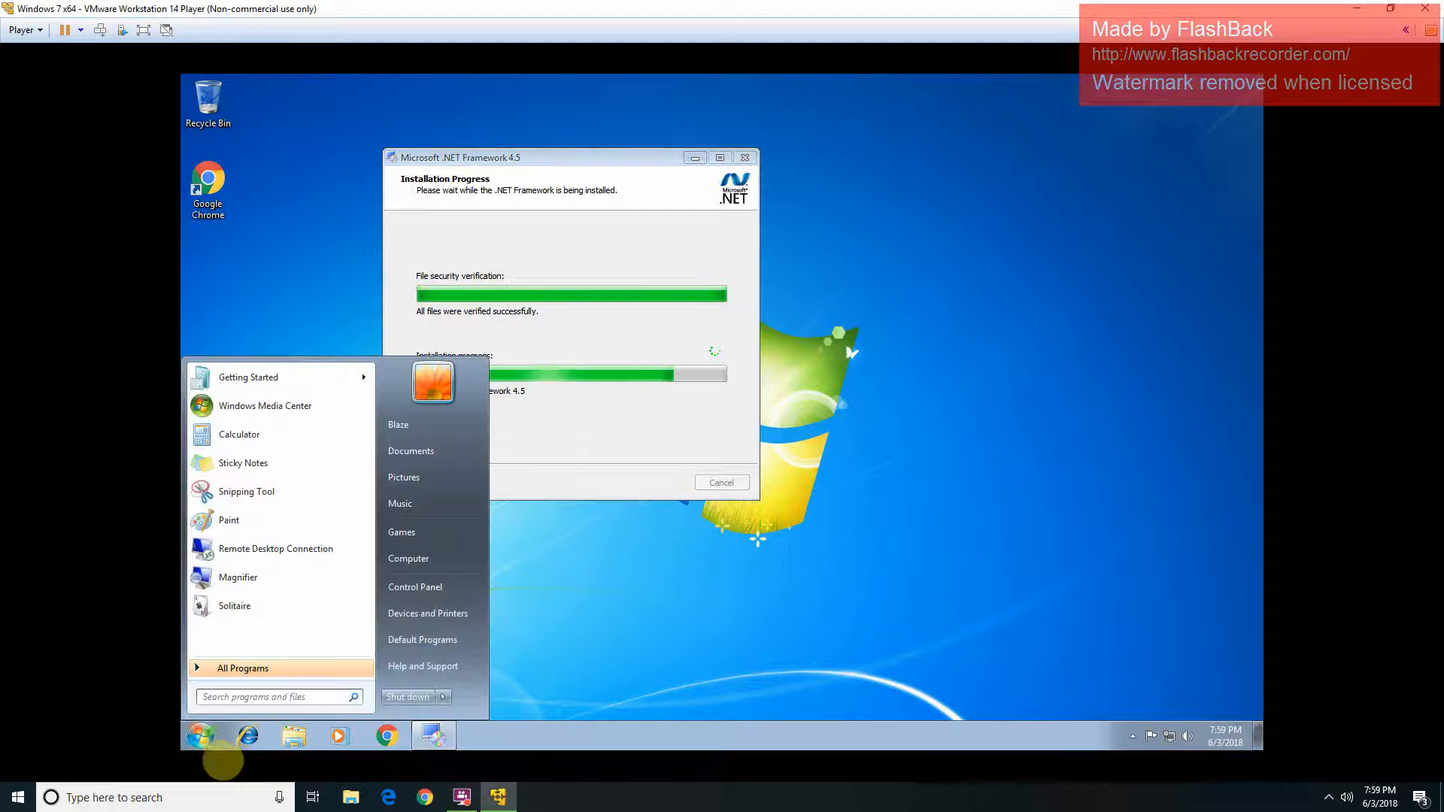
pyautogui.click(386, 739)
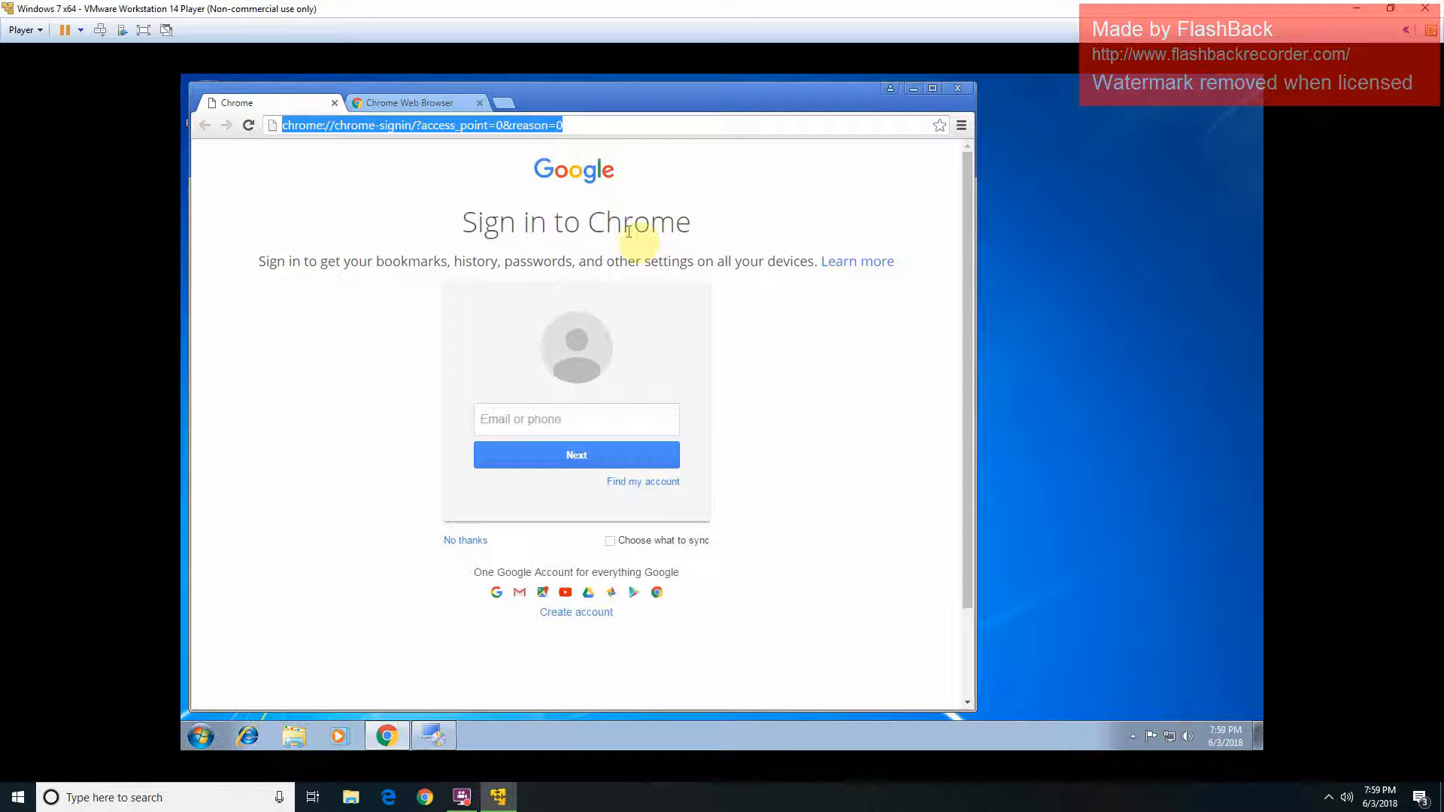
pyautogui.write('a')
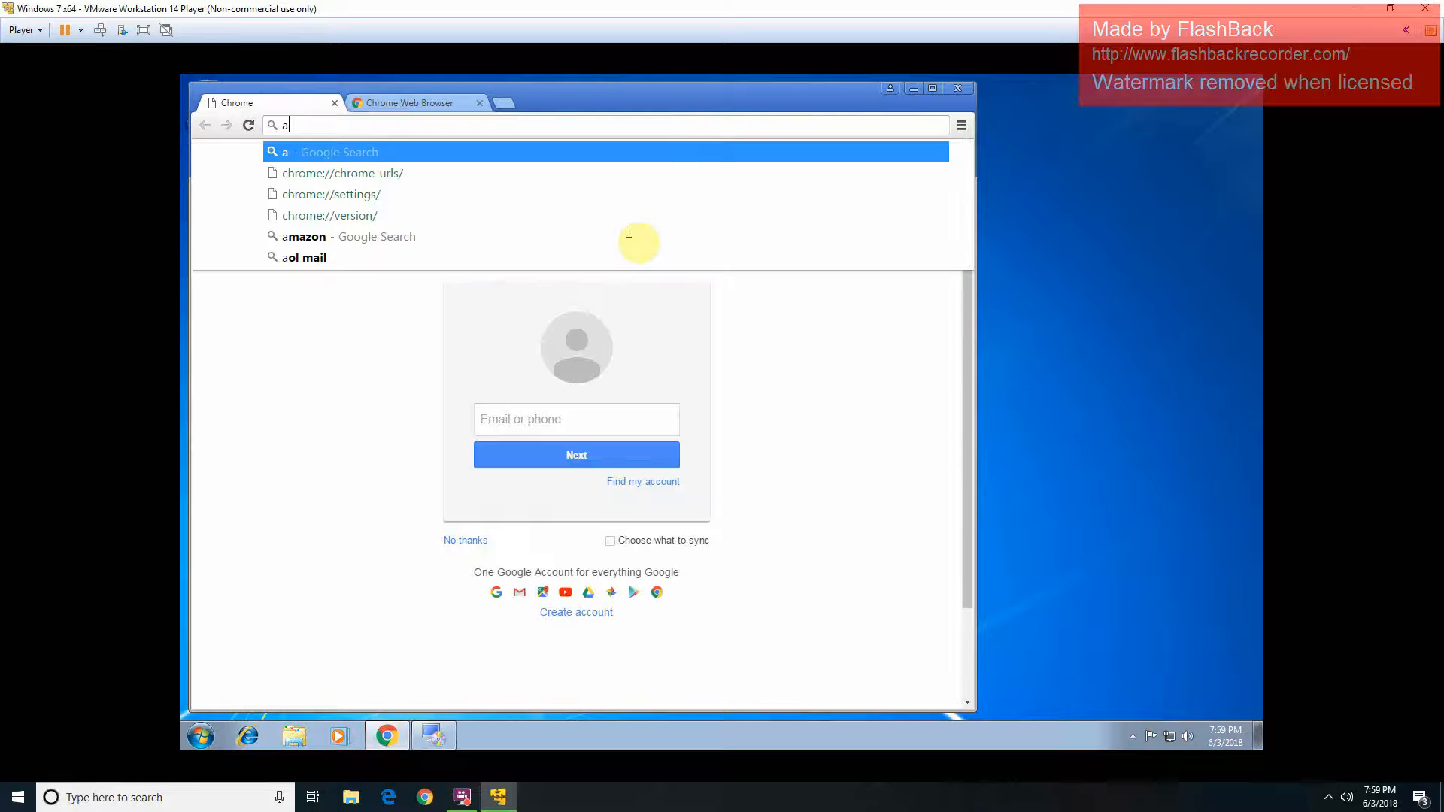
pyautogui.write('vg.c')
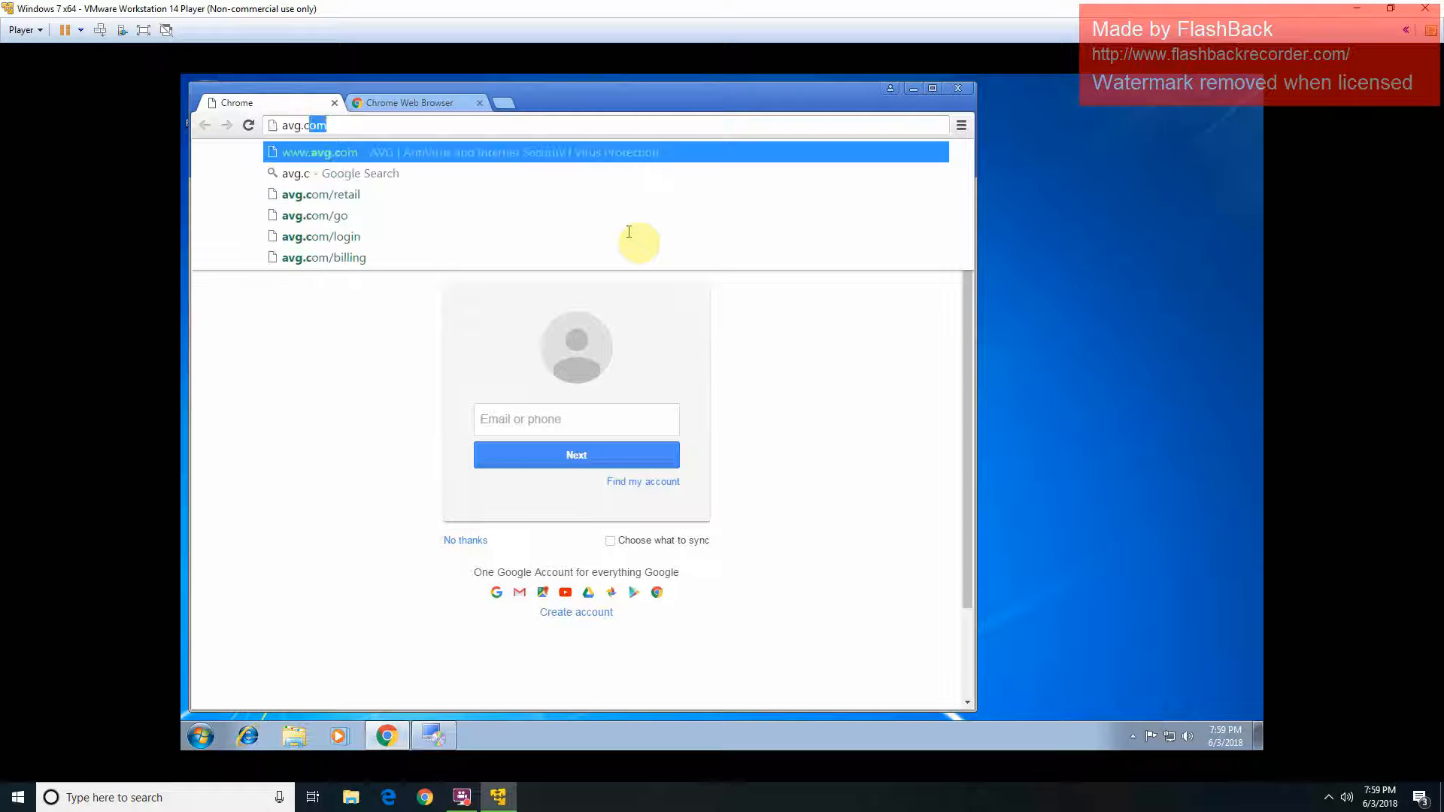
pyautogui.write('o')
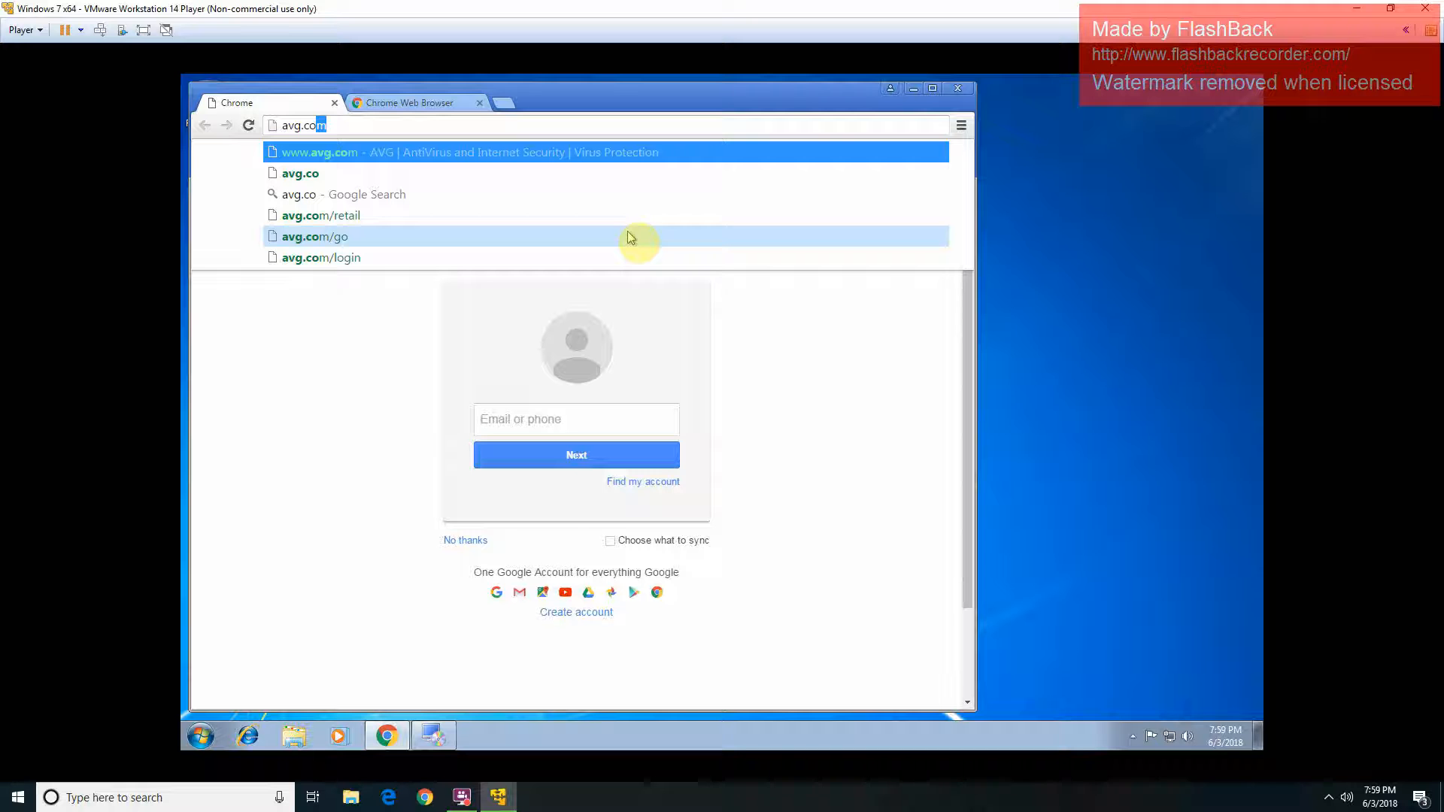
pyautogui.press('Return')
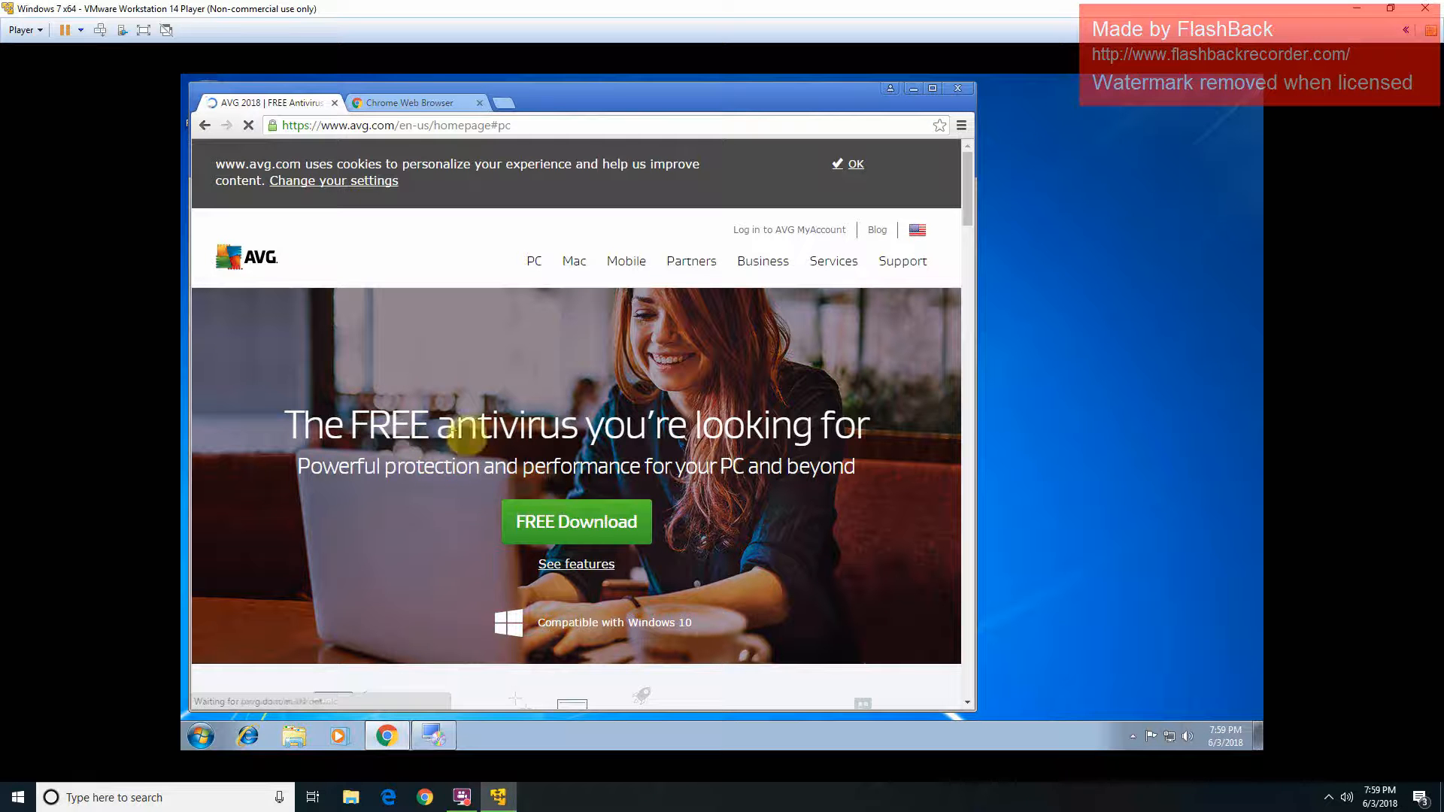
# Step: Download the 7.0 MB AVG AntiVirus FREE installer from the AVG site
pyautogui.click(587, 566)
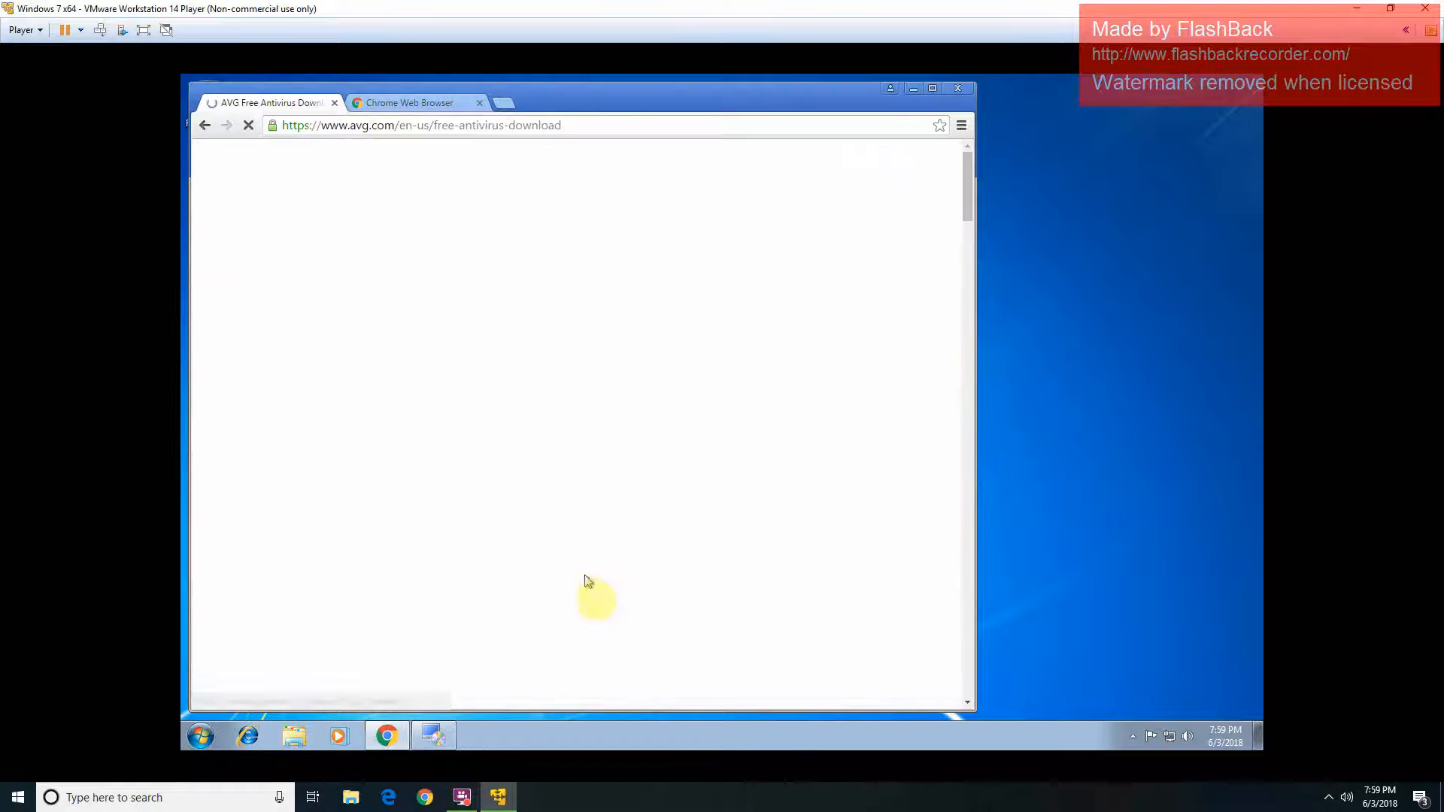
pyautogui.scroll(-3, 789, 412)
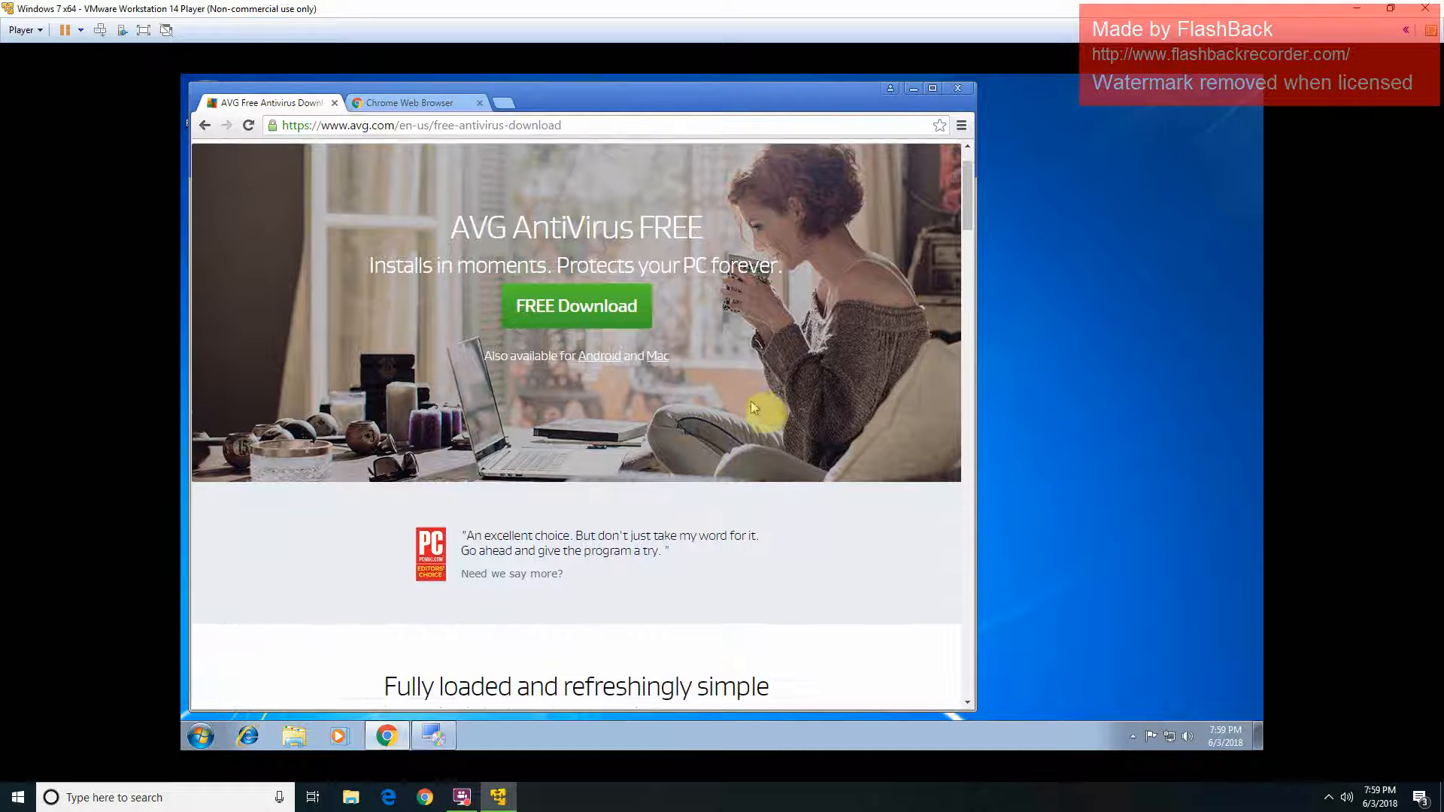
pyautogui.scroll(-8, 788, 412)
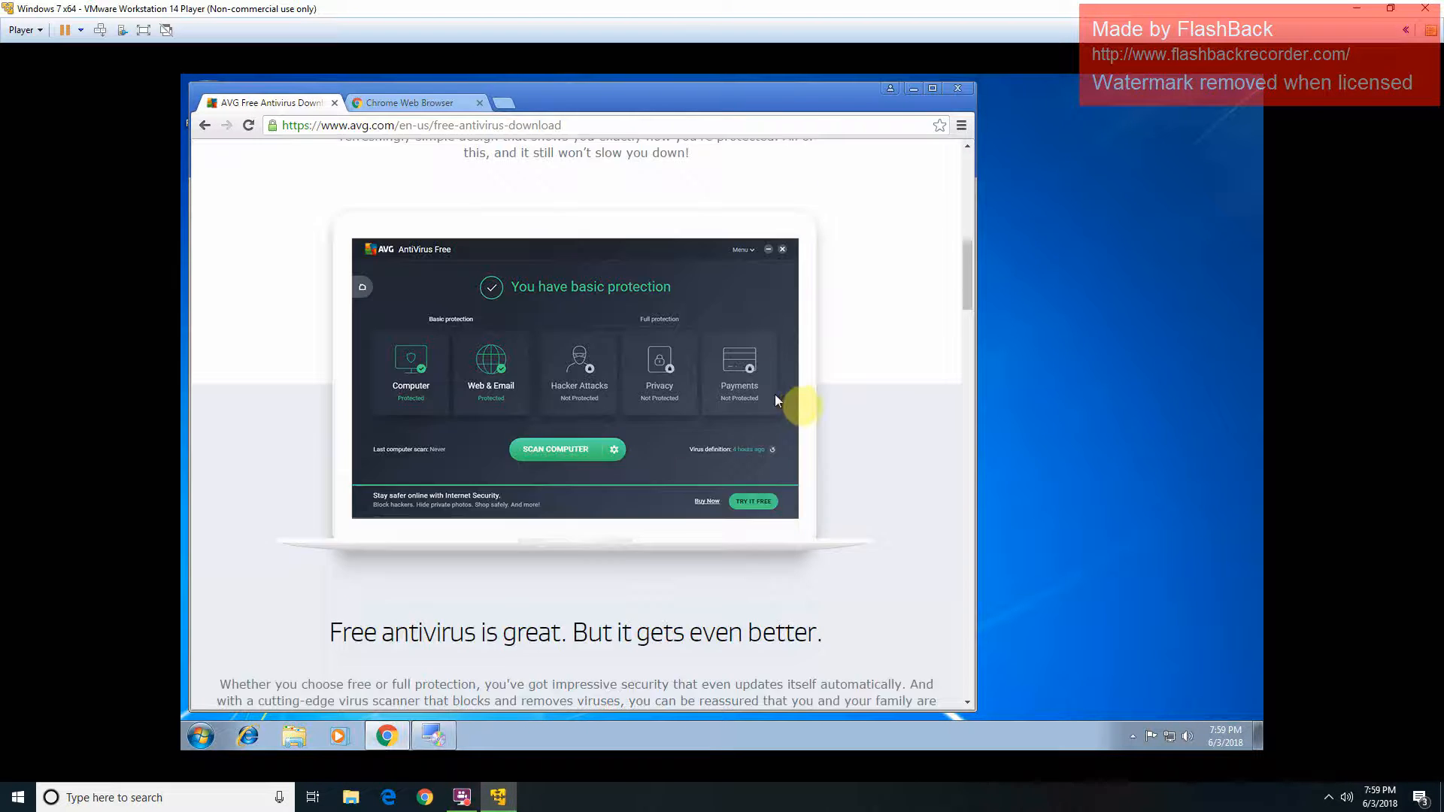
pyautogui.scroll(-5, 794, 401)
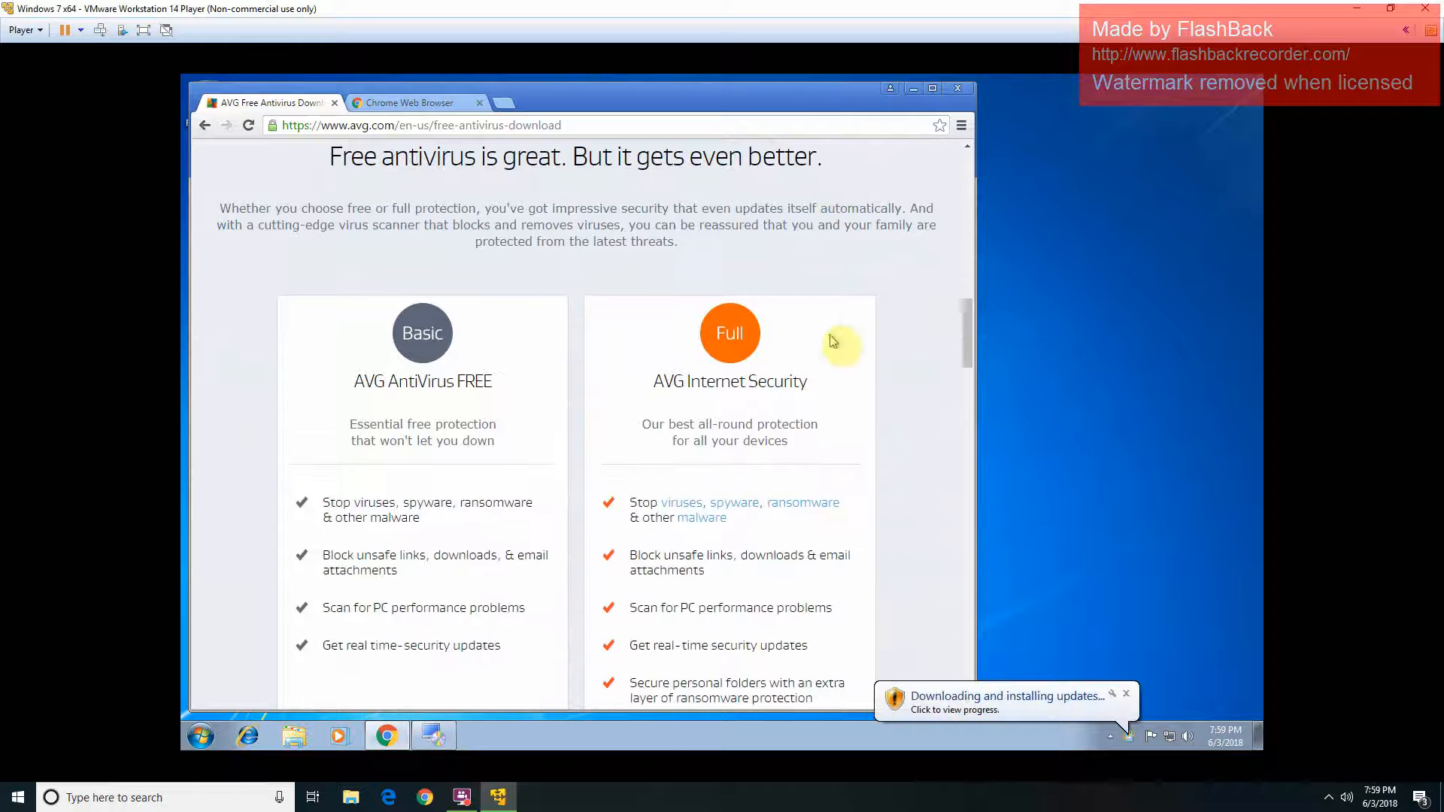
pyautogui.scroll(-4, 687, 413)
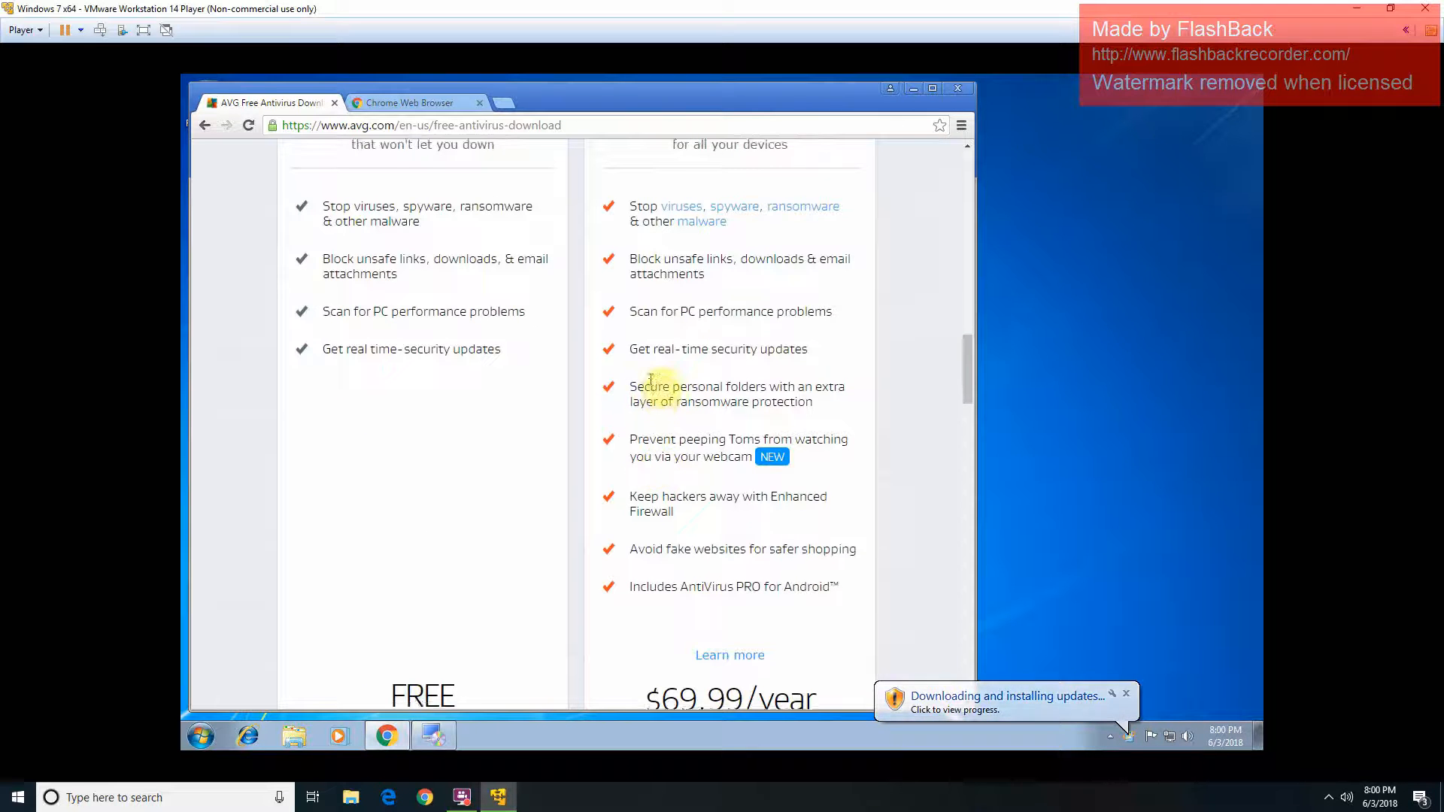
pyautogui.scroll(1, 655, 380)
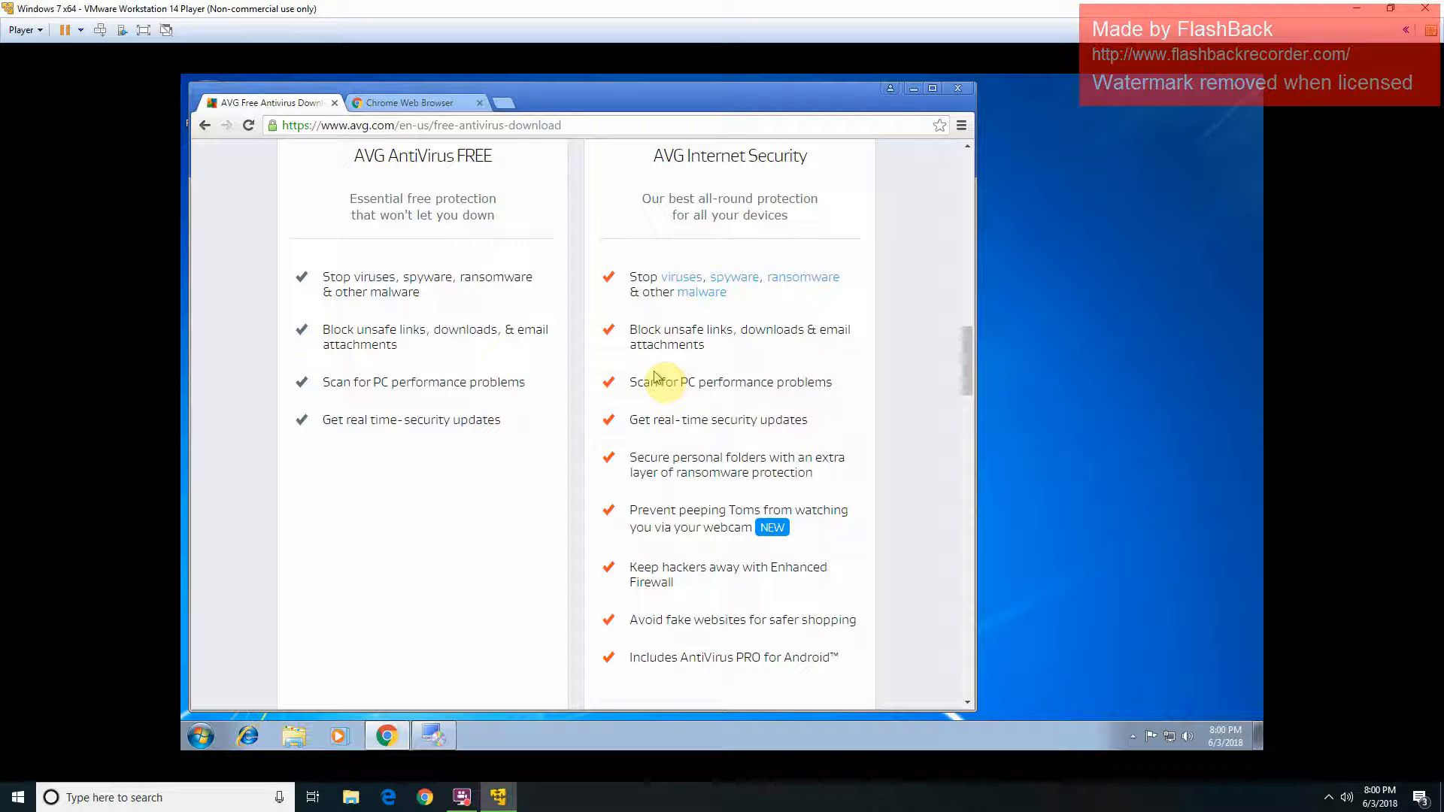
pyautogui.scroll(-2, 656, 376)
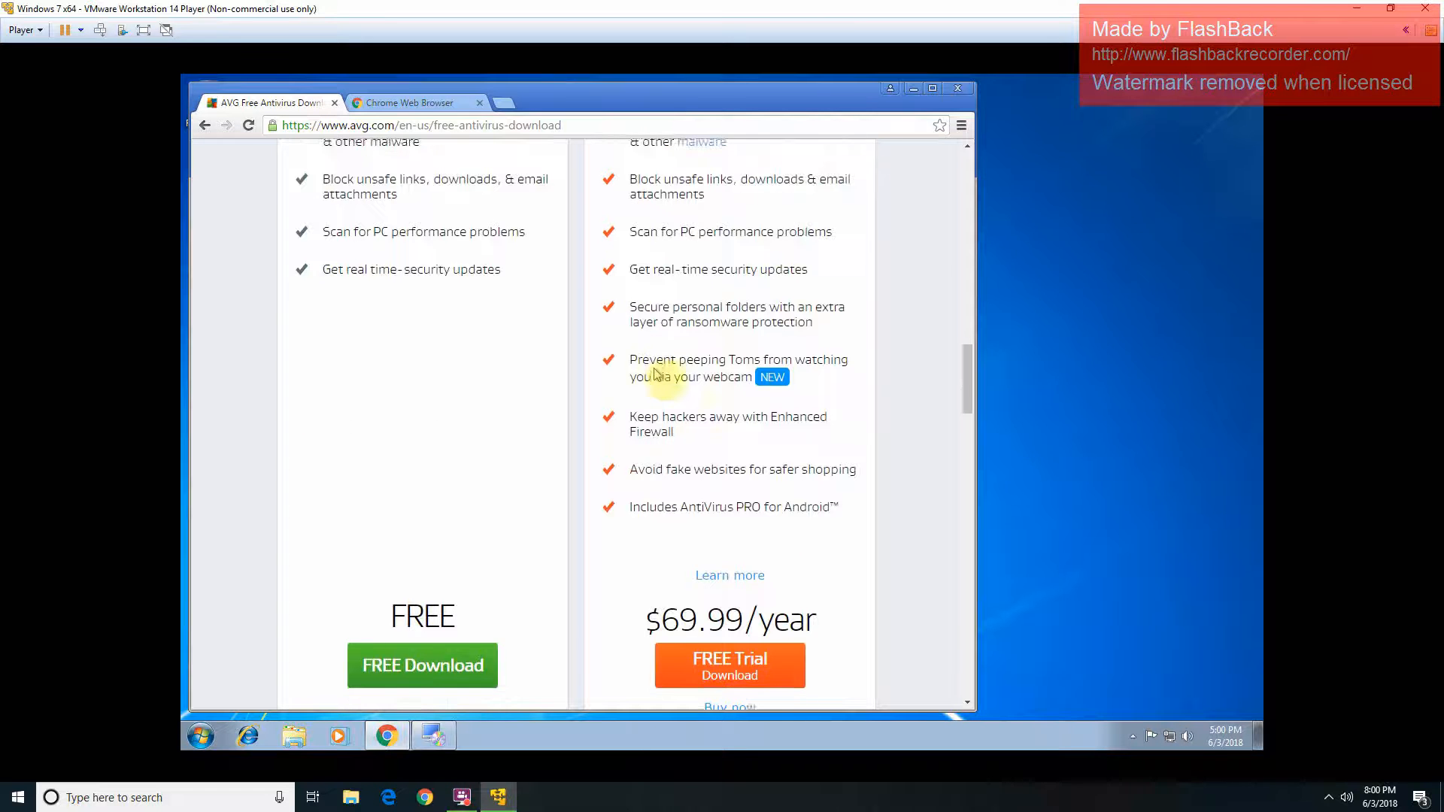
pyautogui.scroll(-1, 621, 376)
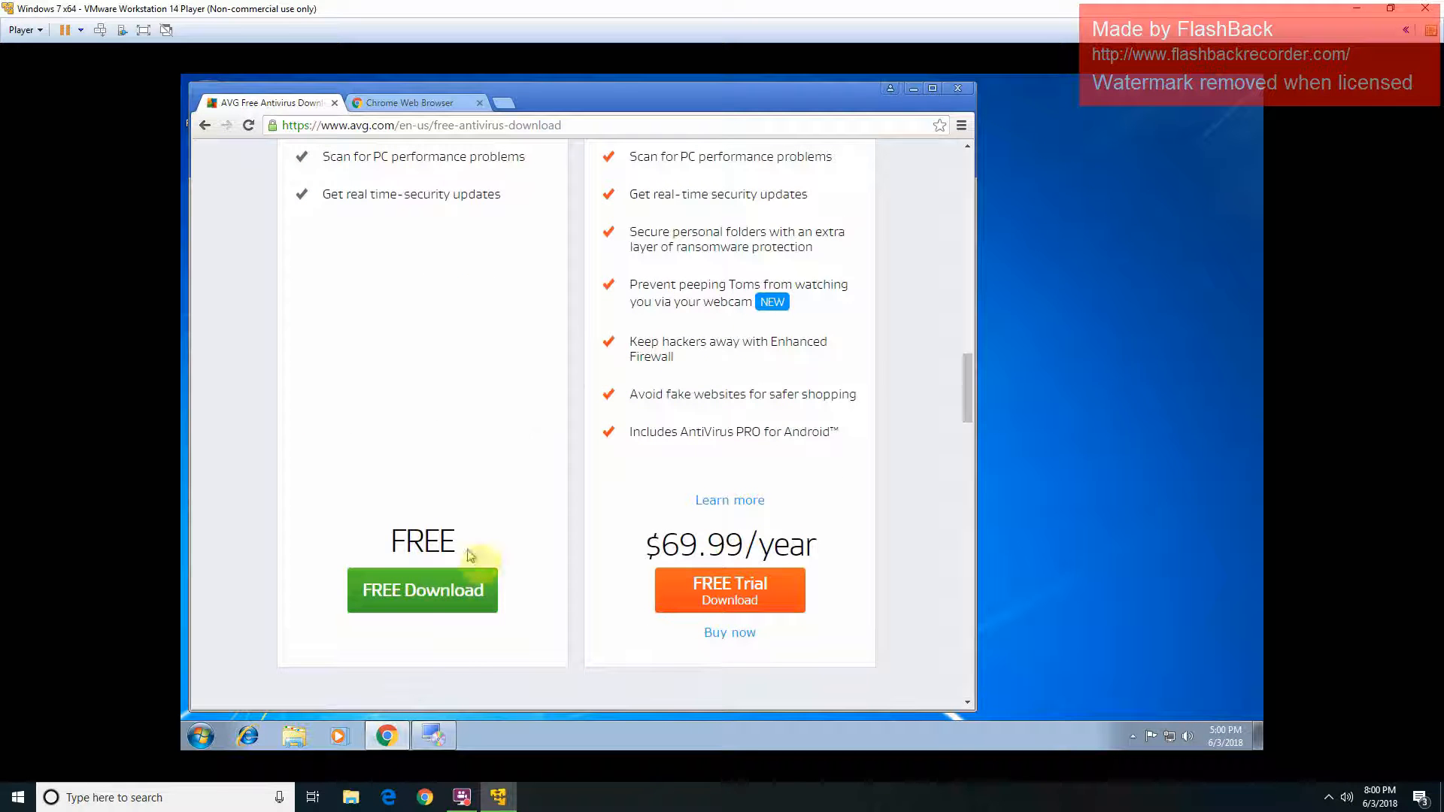
pyautogui.click(448, 596)
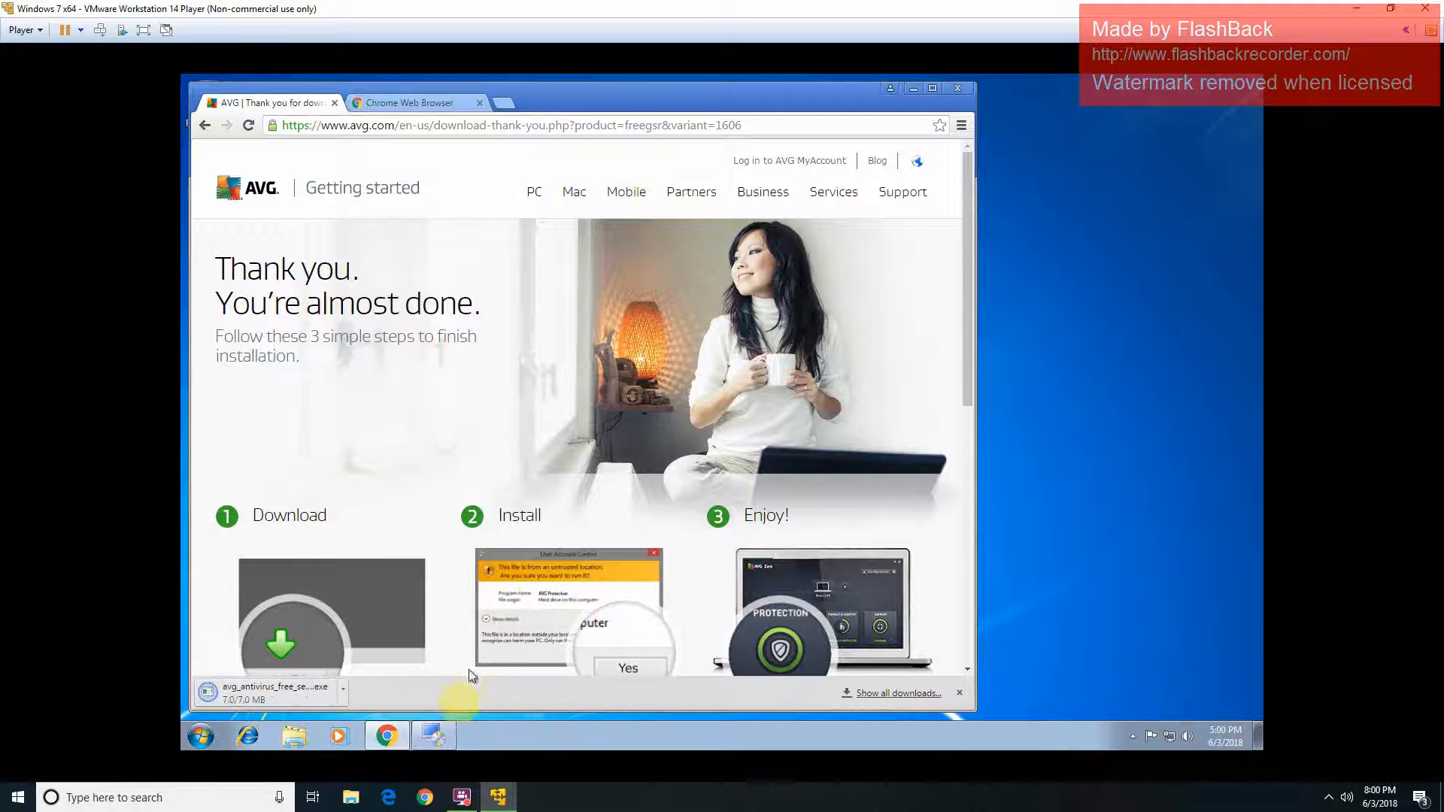
# Step: Run the downloaded AVG installer .exe and approve the User Account Control prompt
pyautogui.click(283, 703)
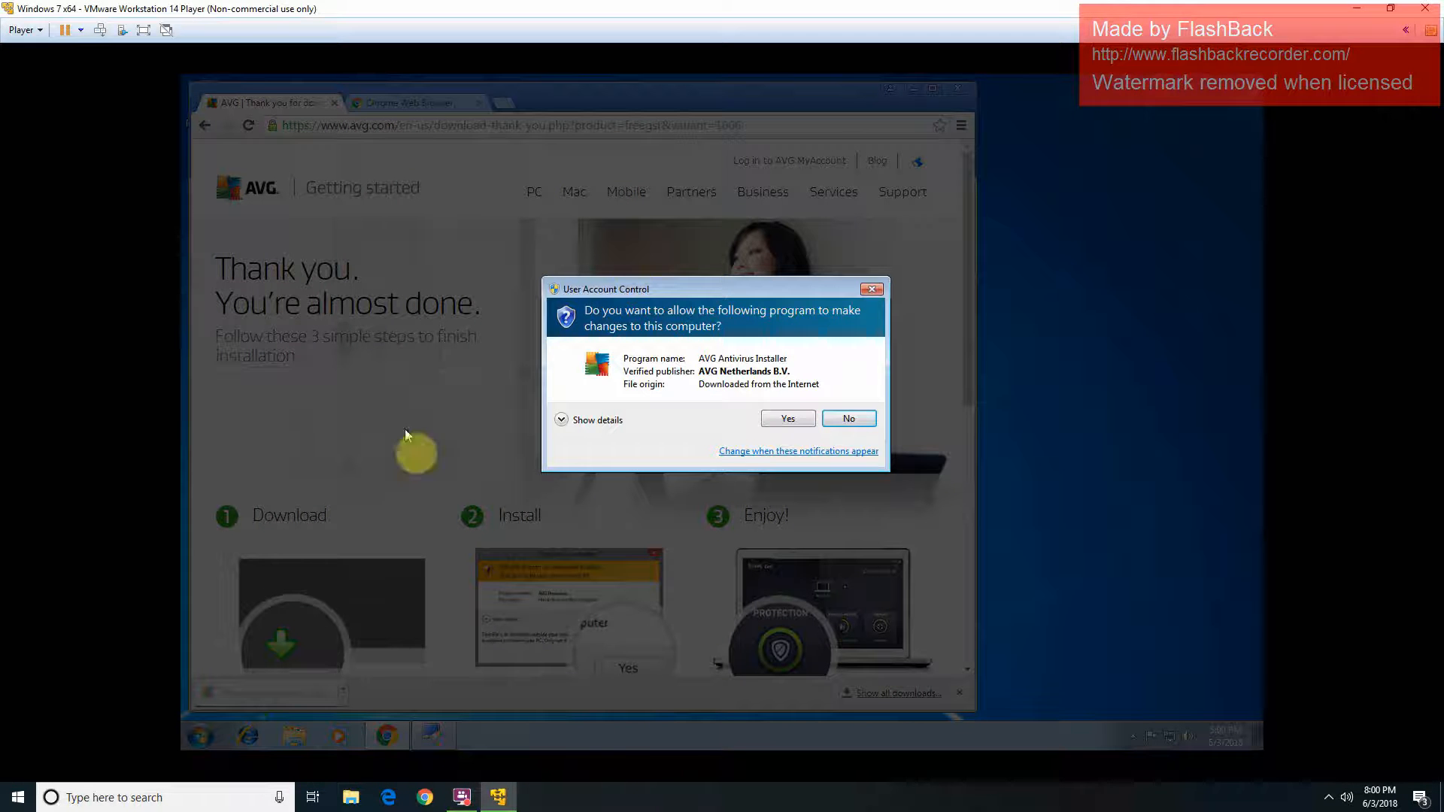
pyautogui.click(810, 419)
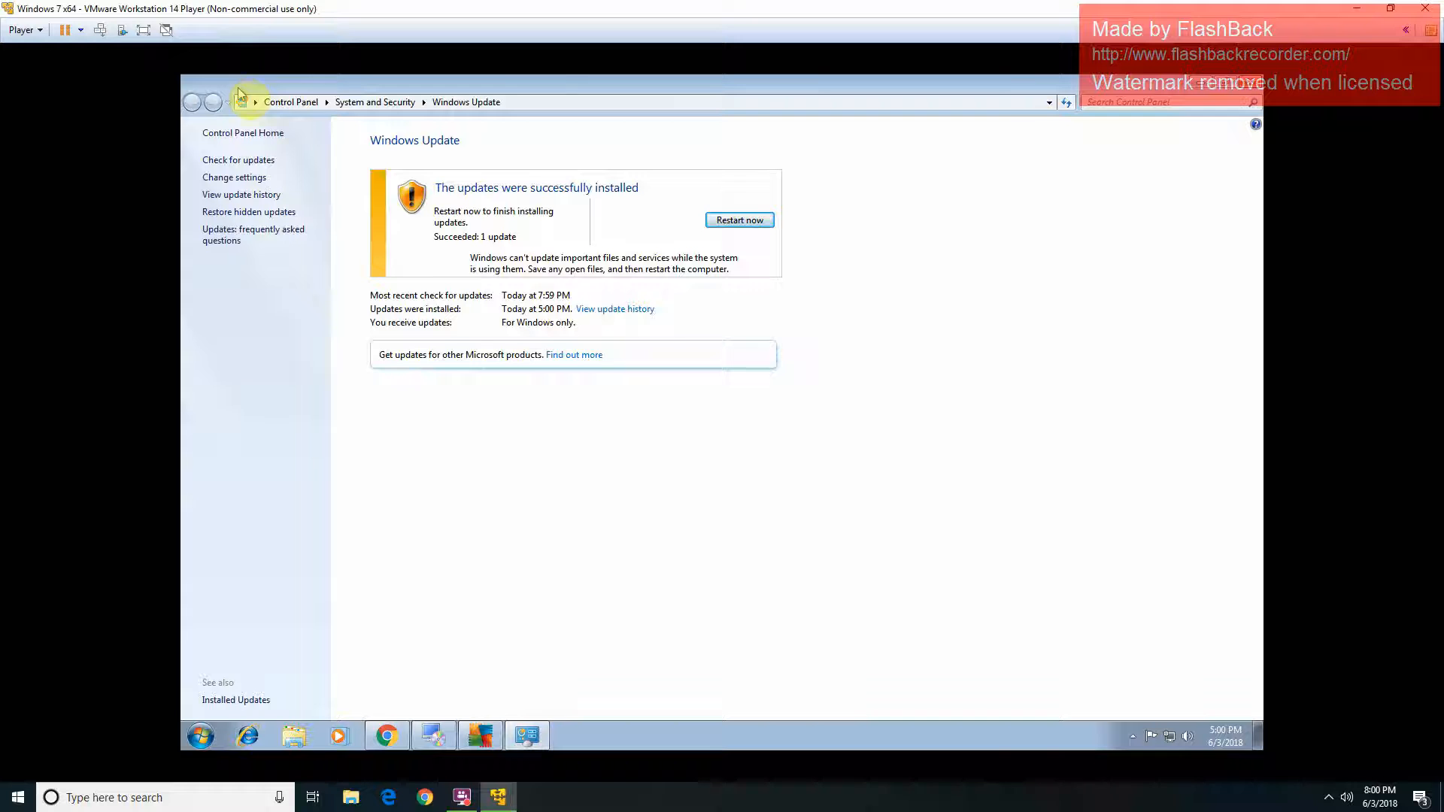
# Step: Check for Windows updates and acknowledge that a restart is required first
pyautogui.click(258, 162)
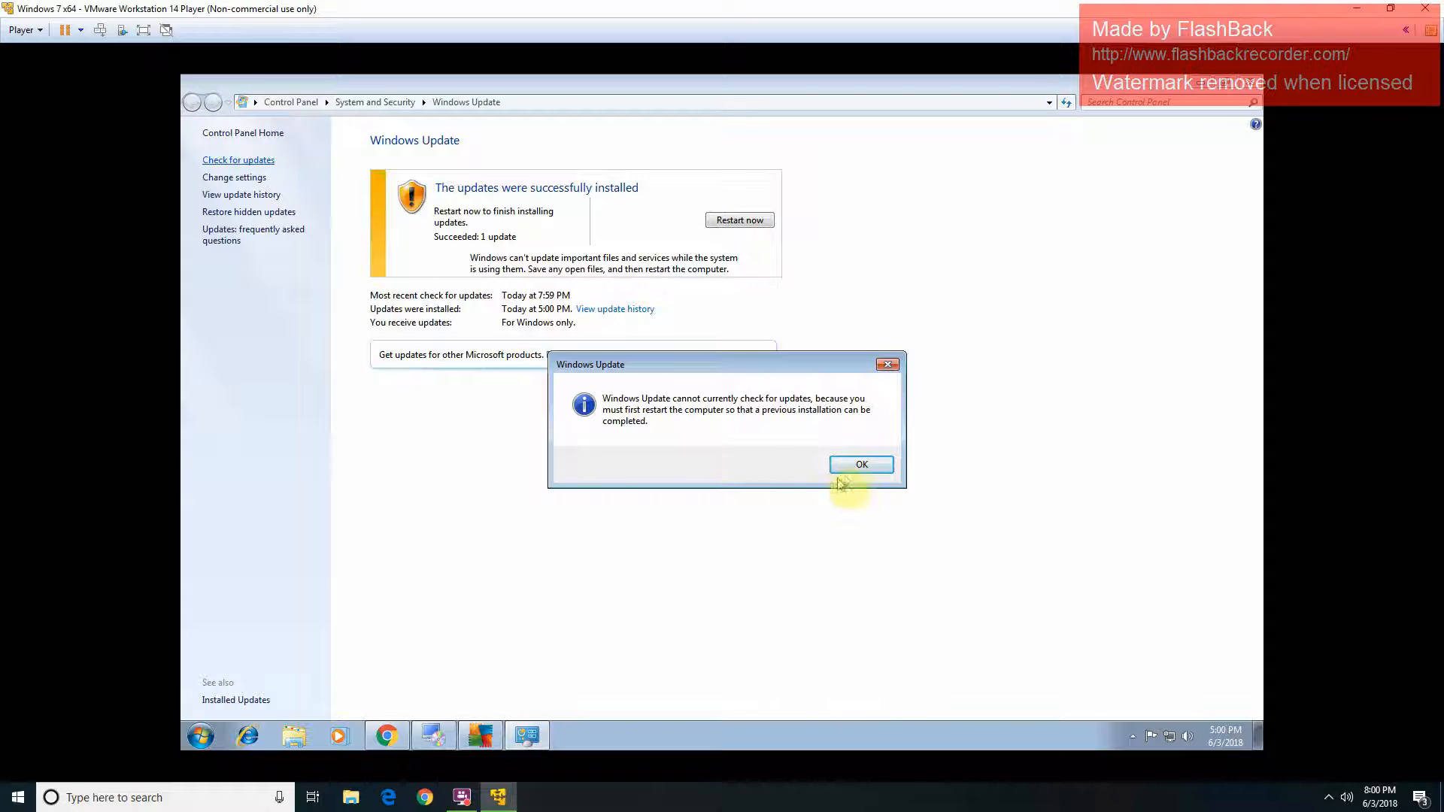
pyautogui.click(860, 465)
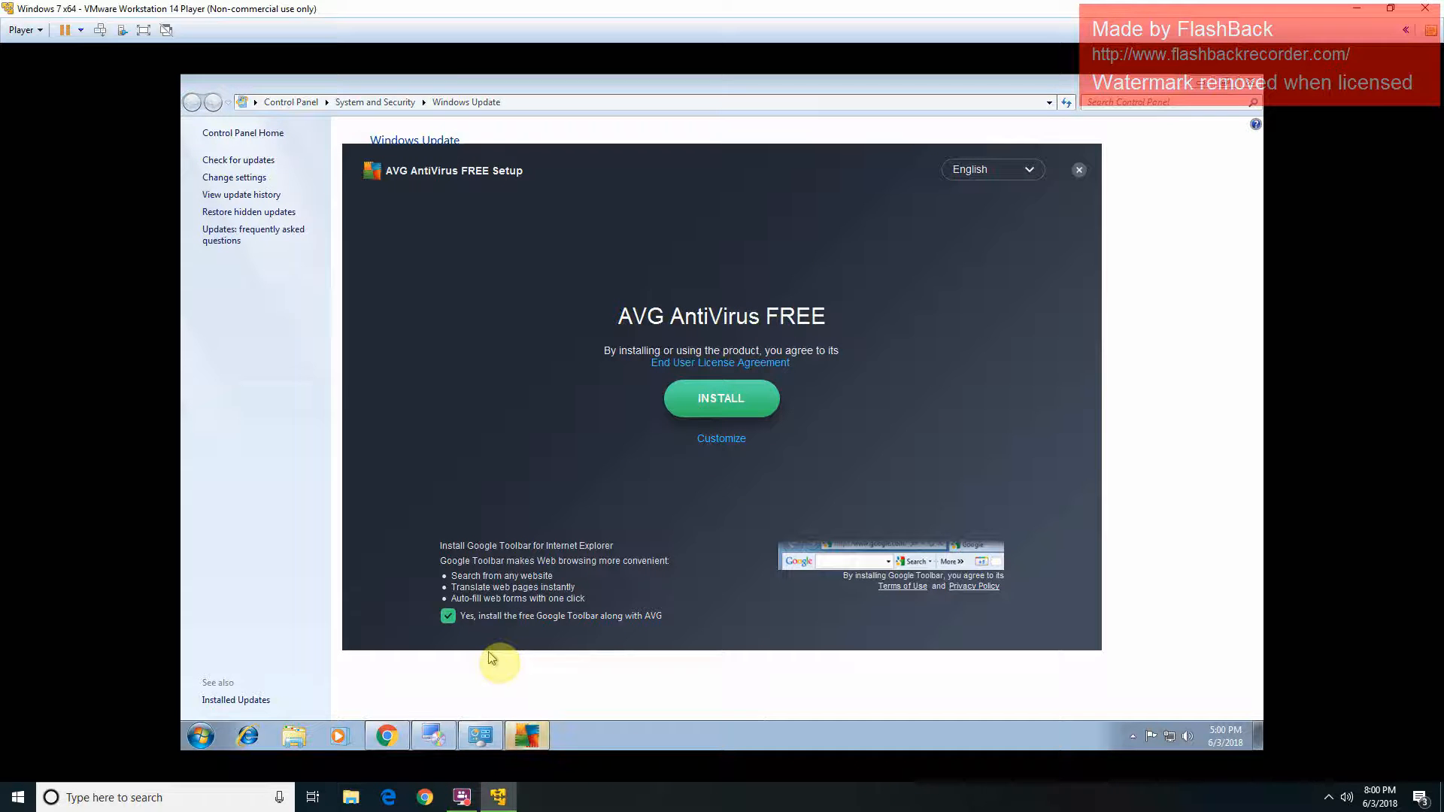
# Step: Untick the free Google Toolbar option, install AVG AntiVirus FREE, and open its dashboard
pyautogui.click(472, 624)
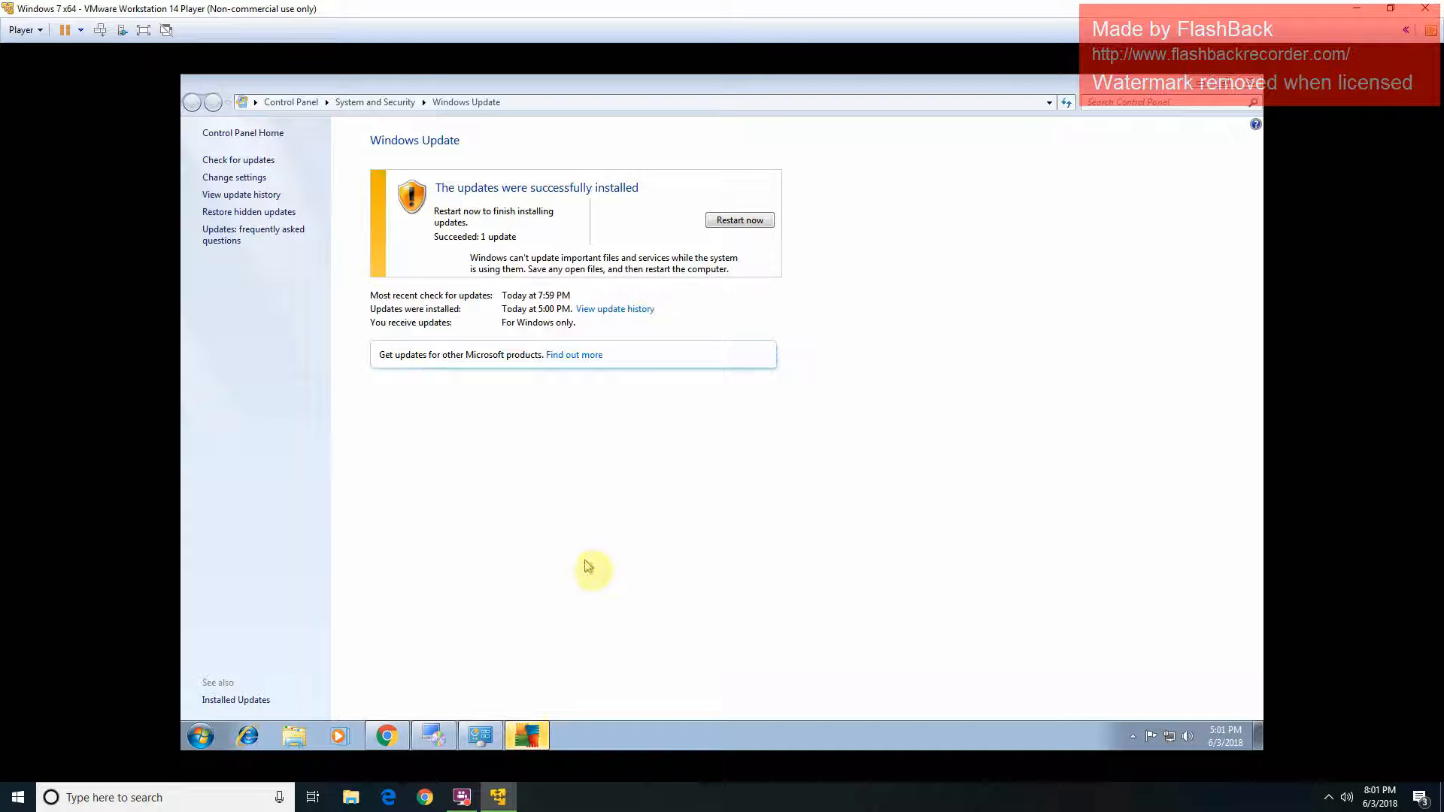
pyautogui.click(529, 740)
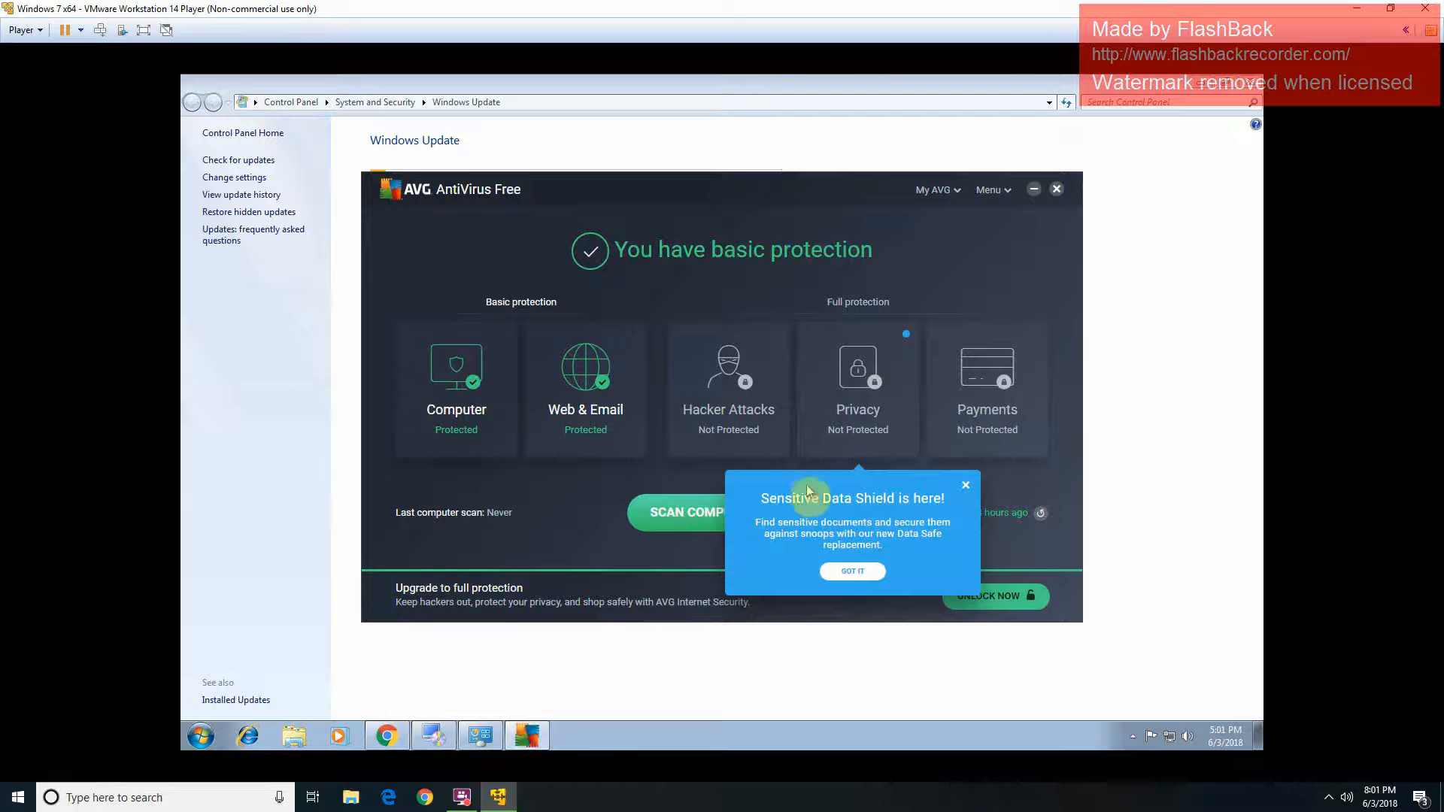
# Step: Dismiss AVG's Sensitive Data Shield notice and review the Computer and Web & Email protection details
pyautogui.click(854, 572)
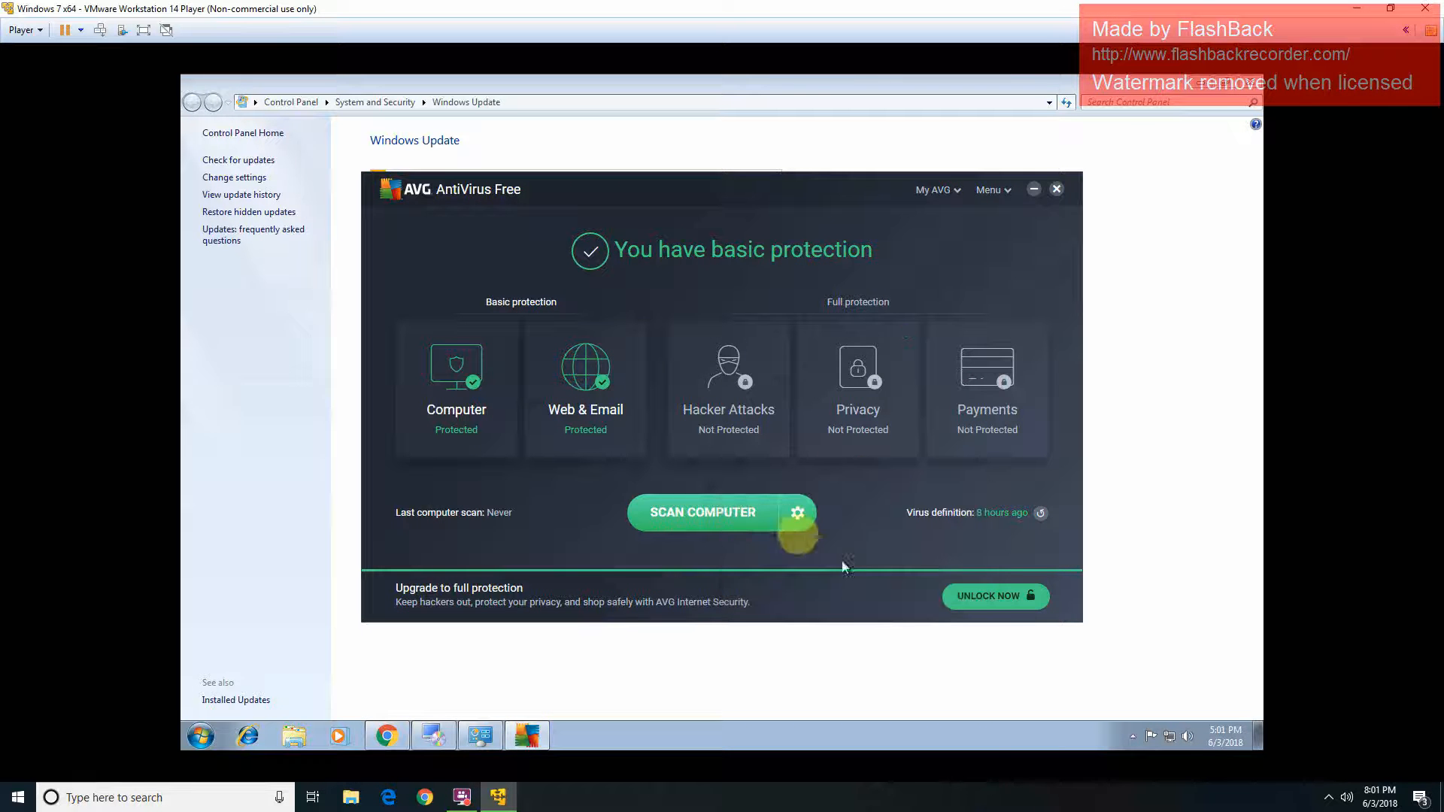
pyautogui.click(474, 382)
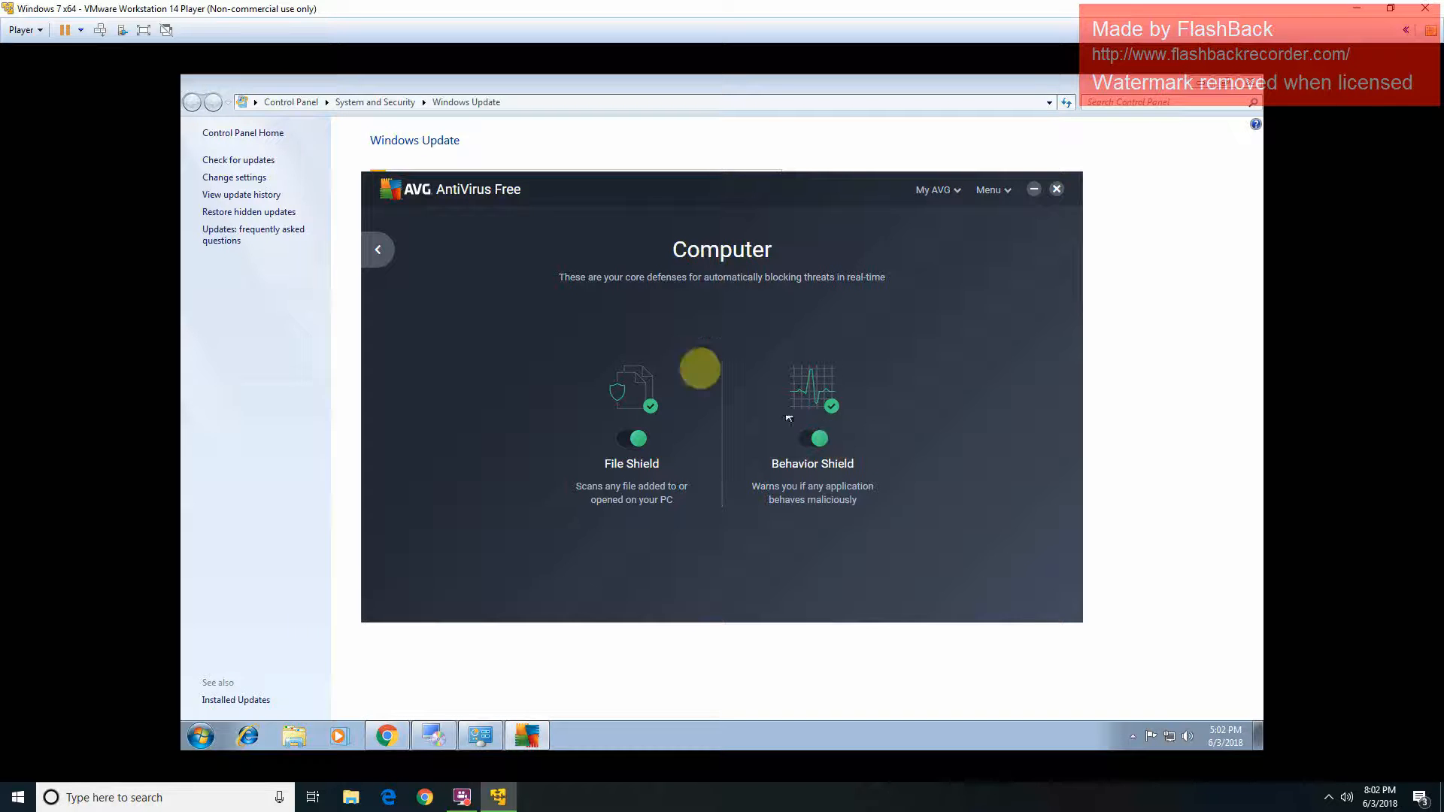
pyautogui.click(385, 255)
pyautogui.click(638, 425)
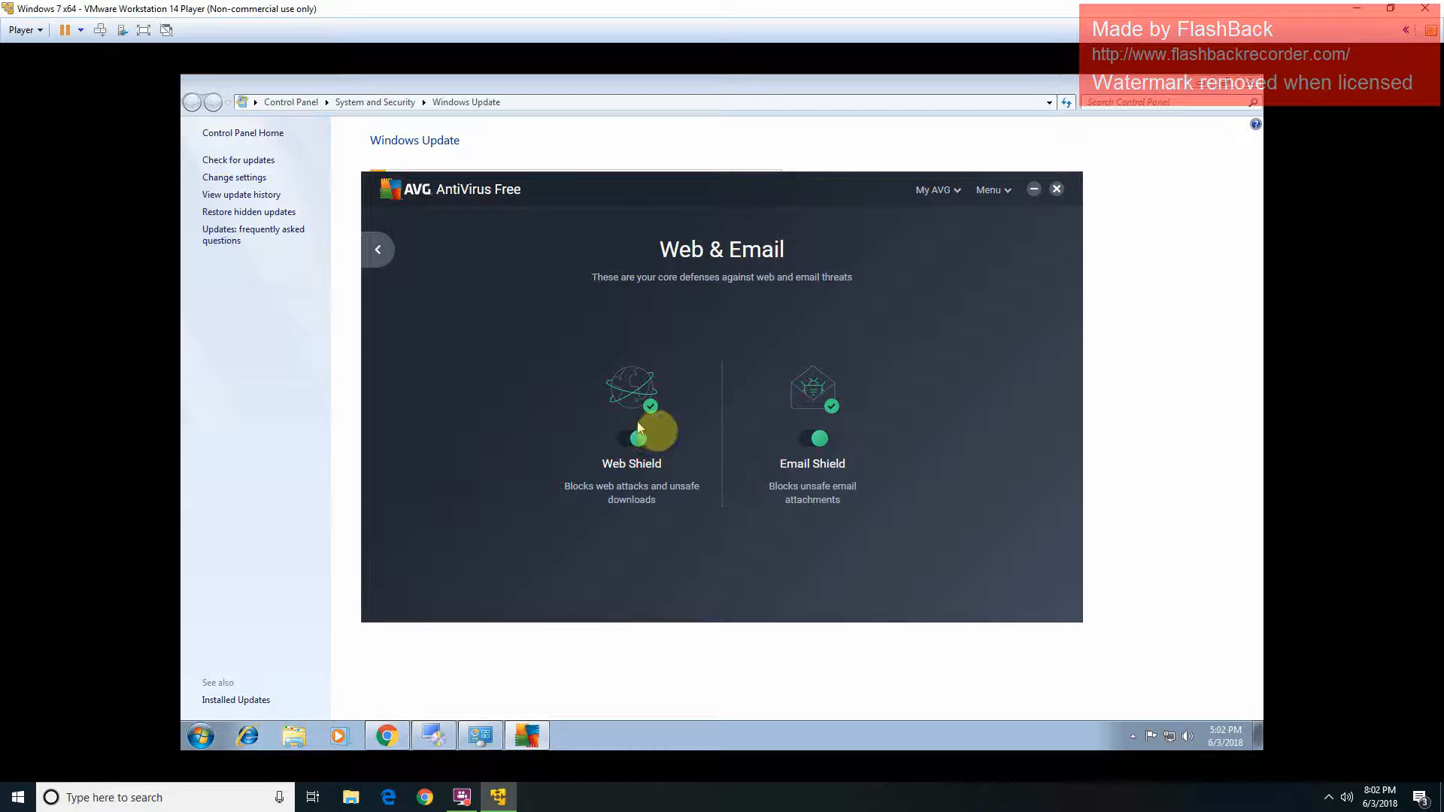
pyautogui.click(384, 250)
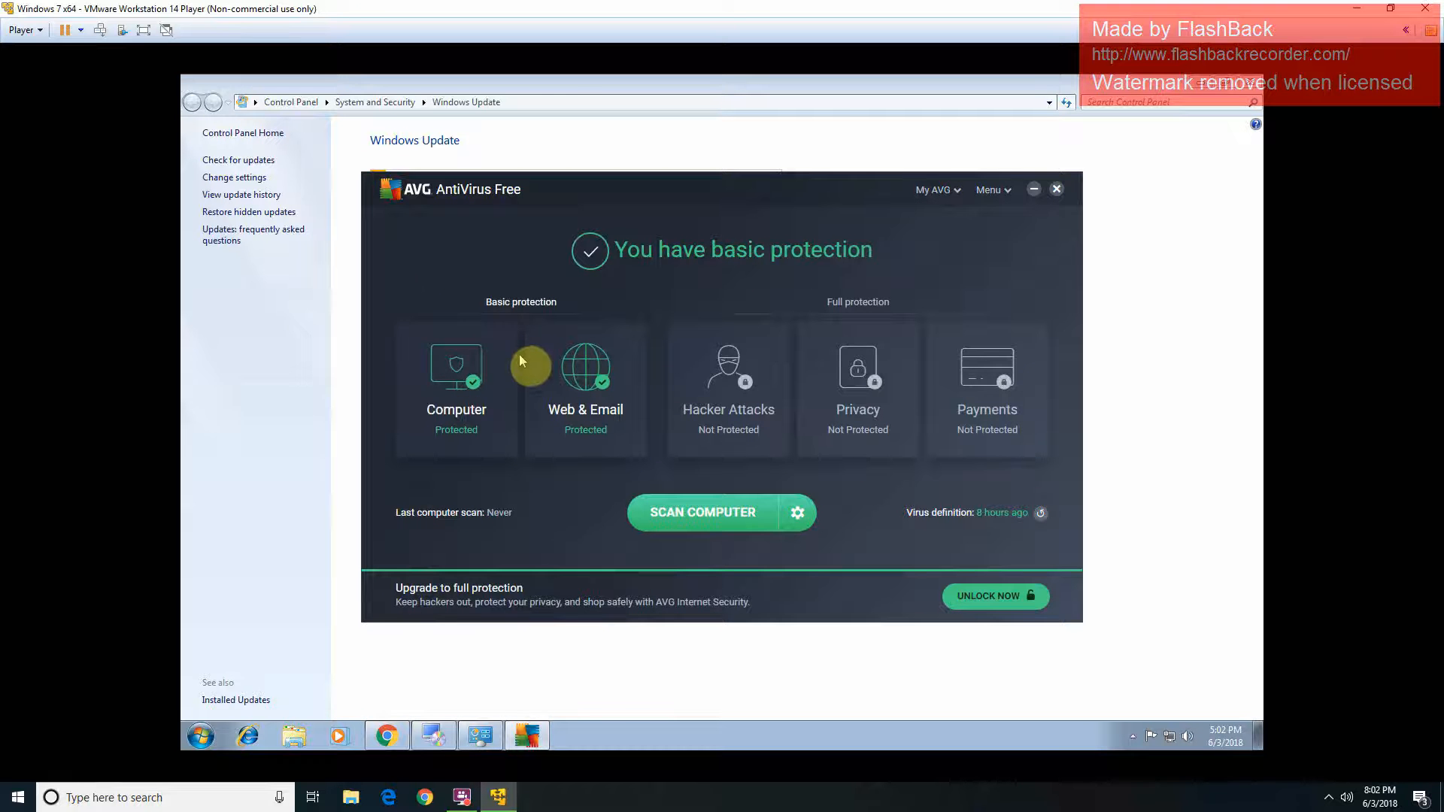
pyautogui.click(490, 360)
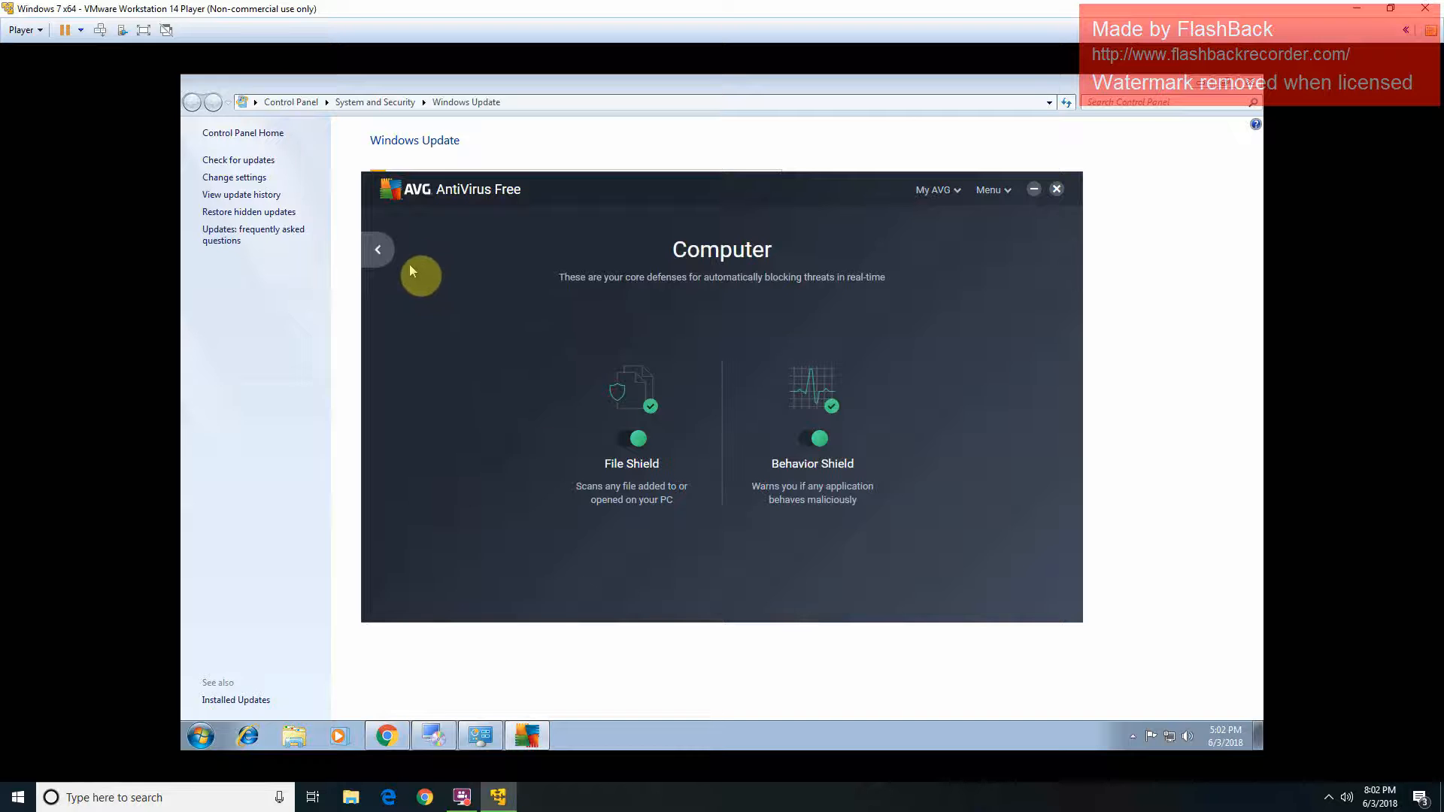
pyautogui.click(380, 247)
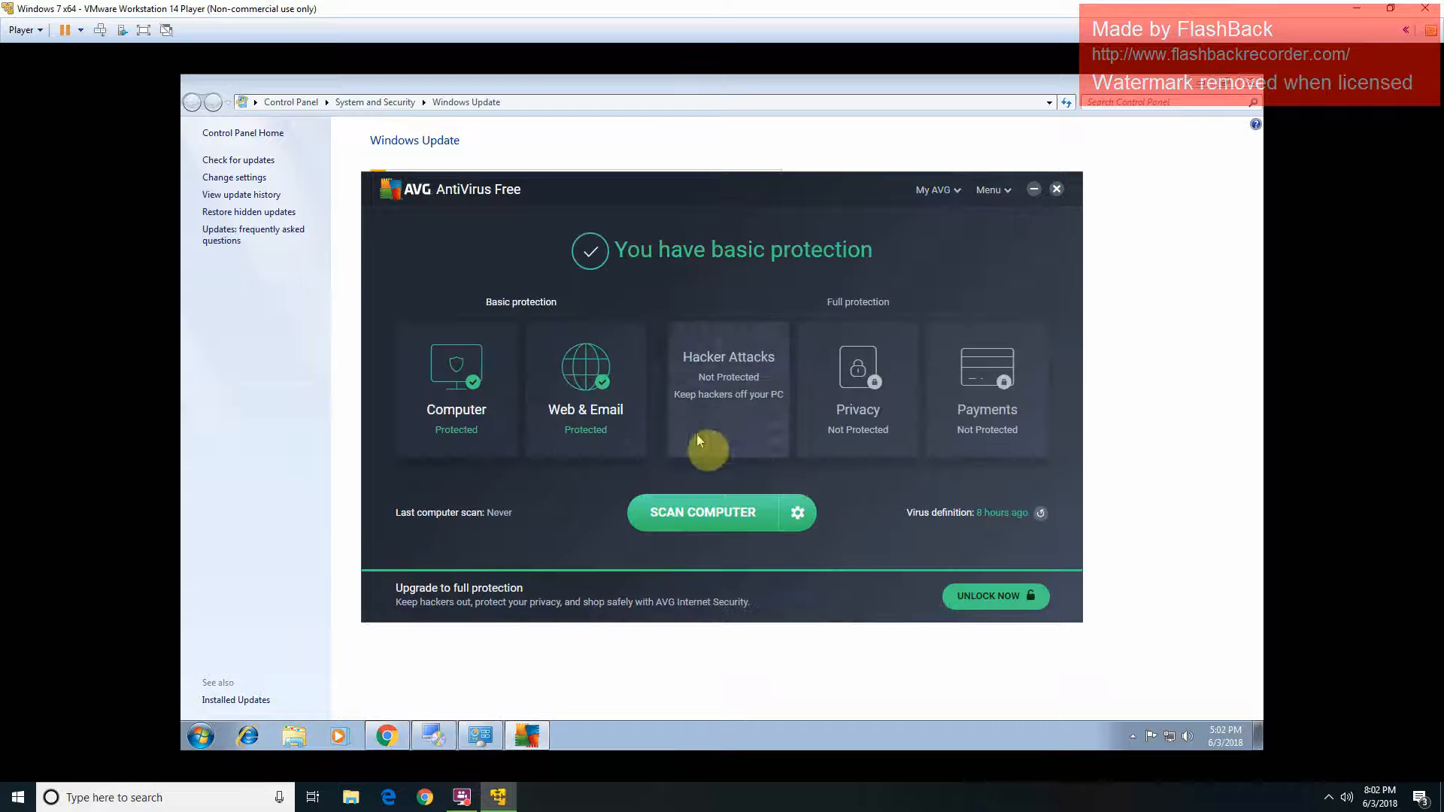
# Step: Update AVG's virus definitions, confirming they are current (180603-4), then close AVG
pyautogui.click(1041, 514)
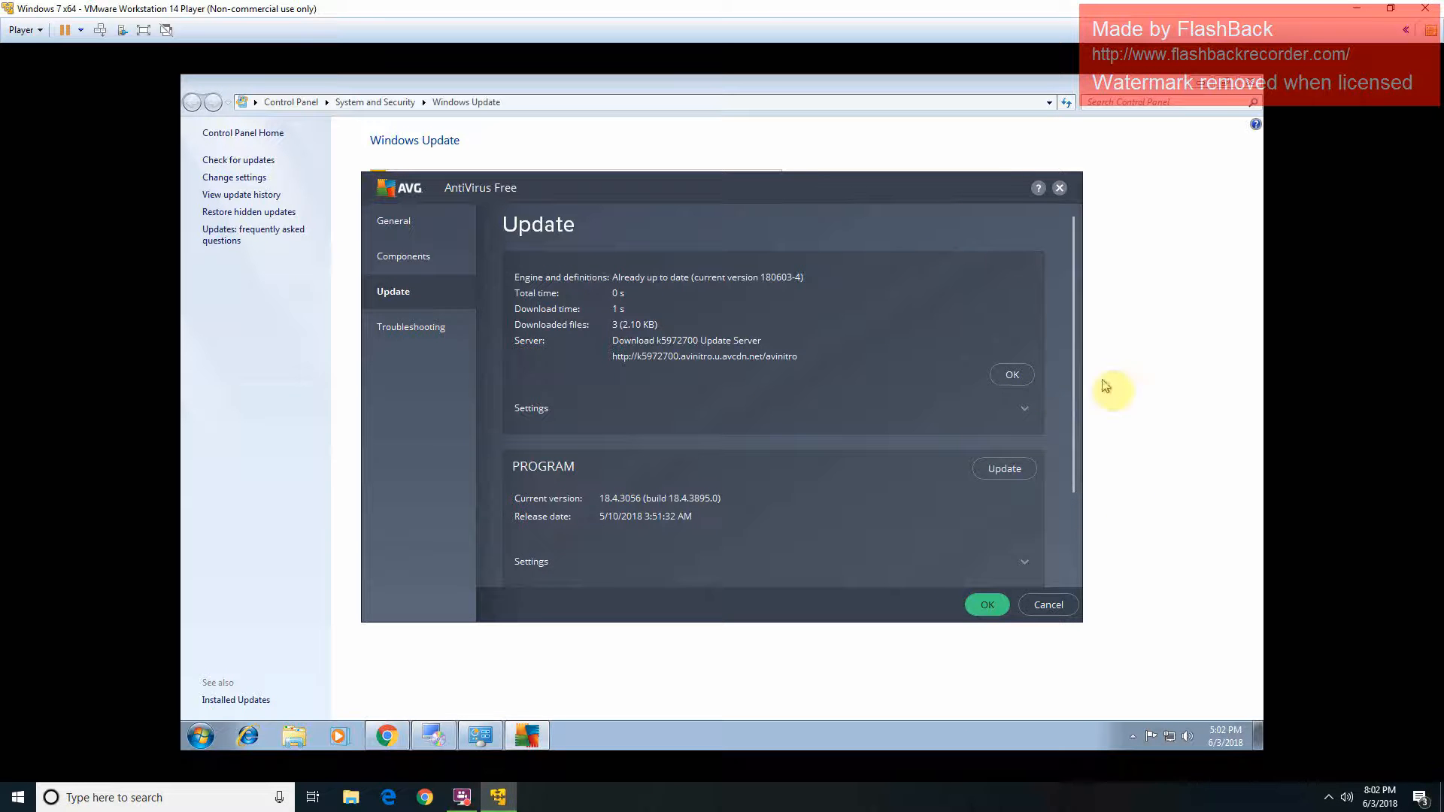
pyautogui.click(1027, 375)
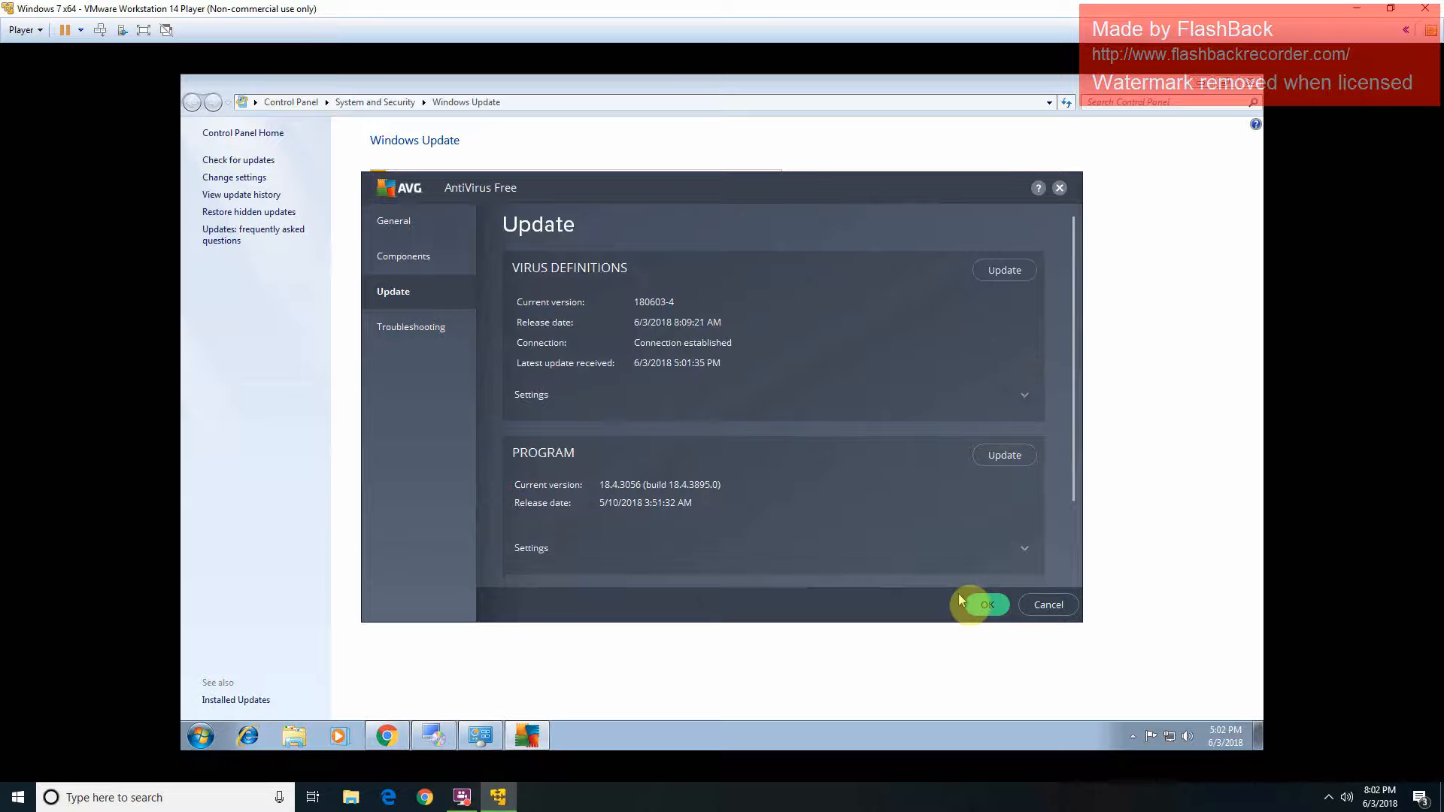
pyautogui.click(989, 606)
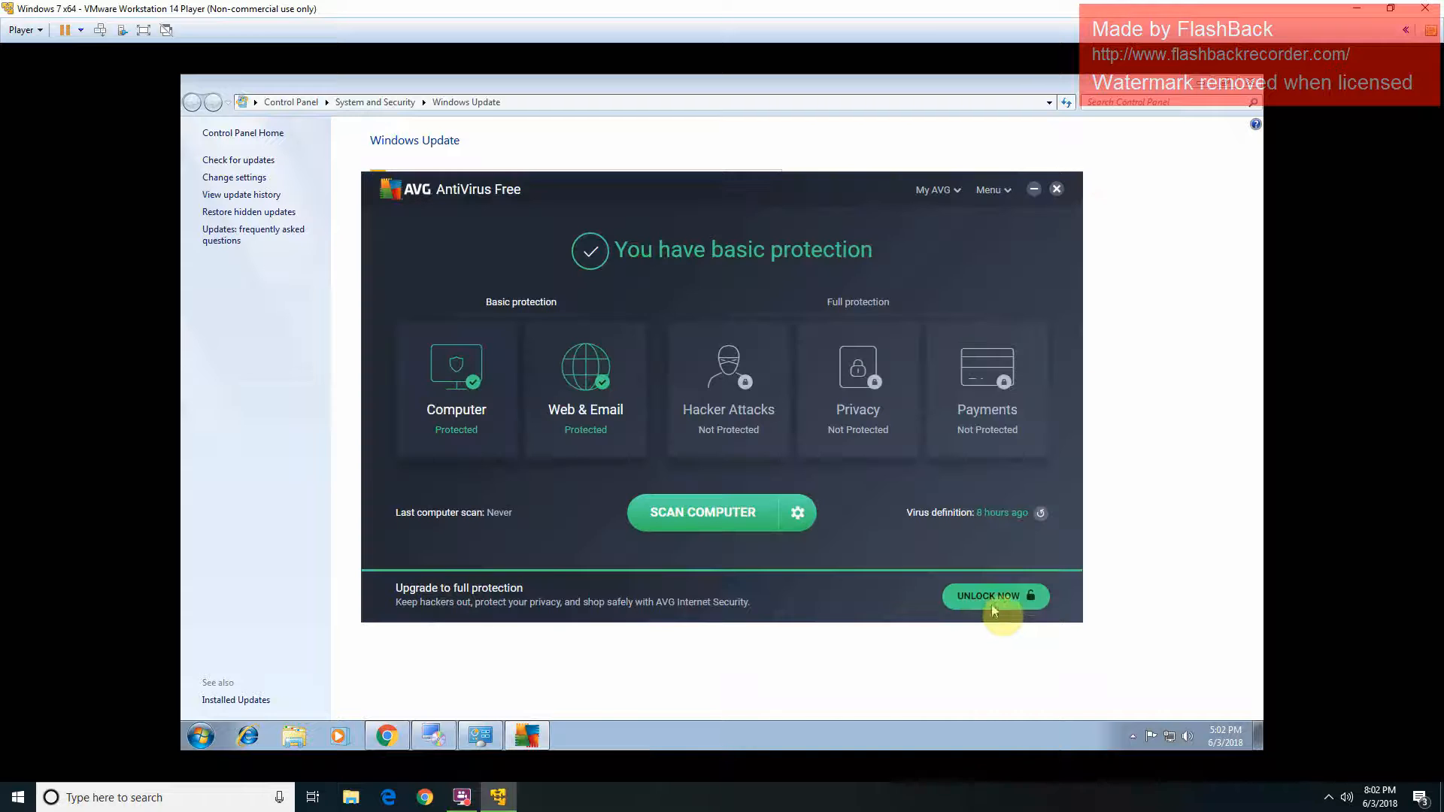
pyautogui.click(1057, 189)
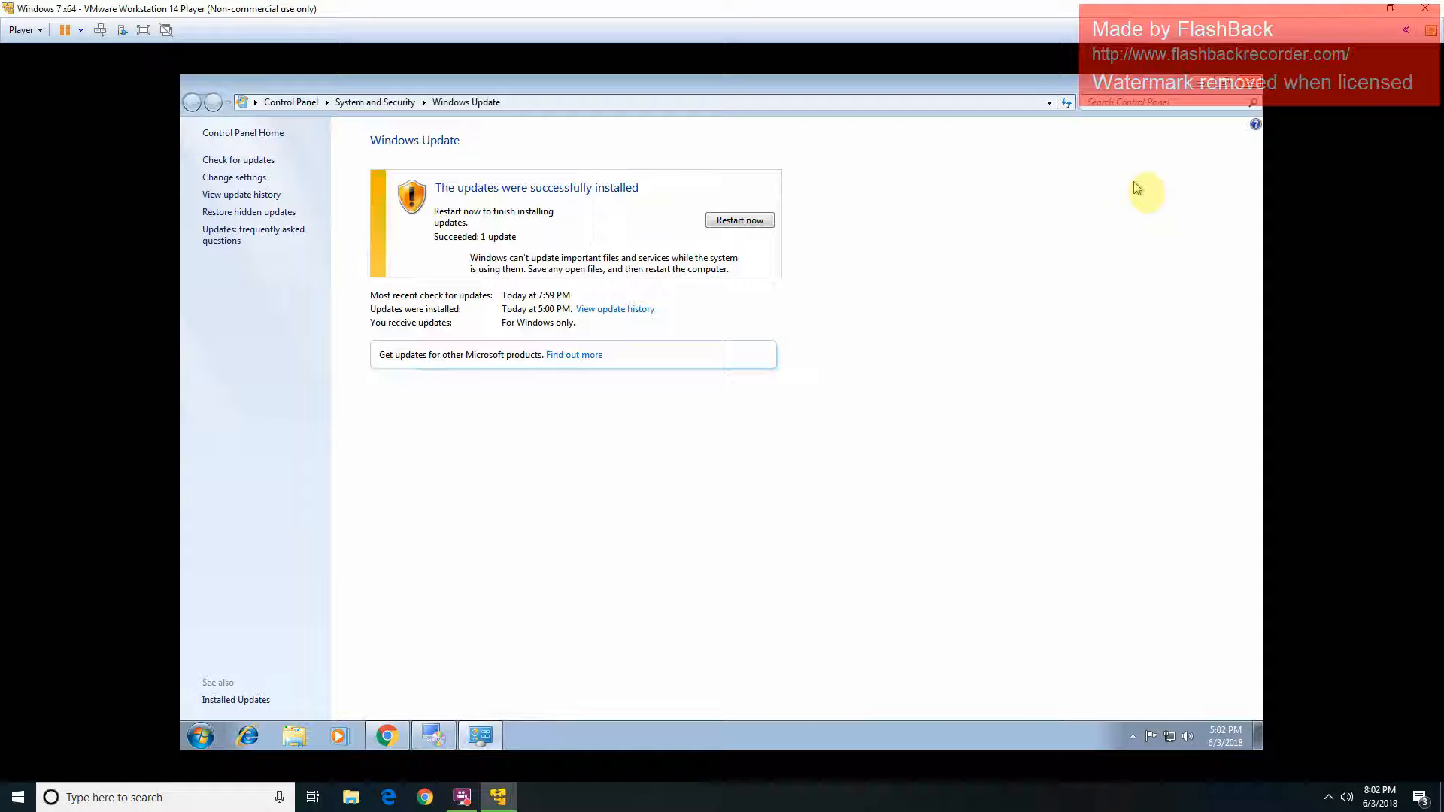
# Step: Restart the Windows 7 guest from Windows Update to finish installing updates
pyautogui.click(762, 222)
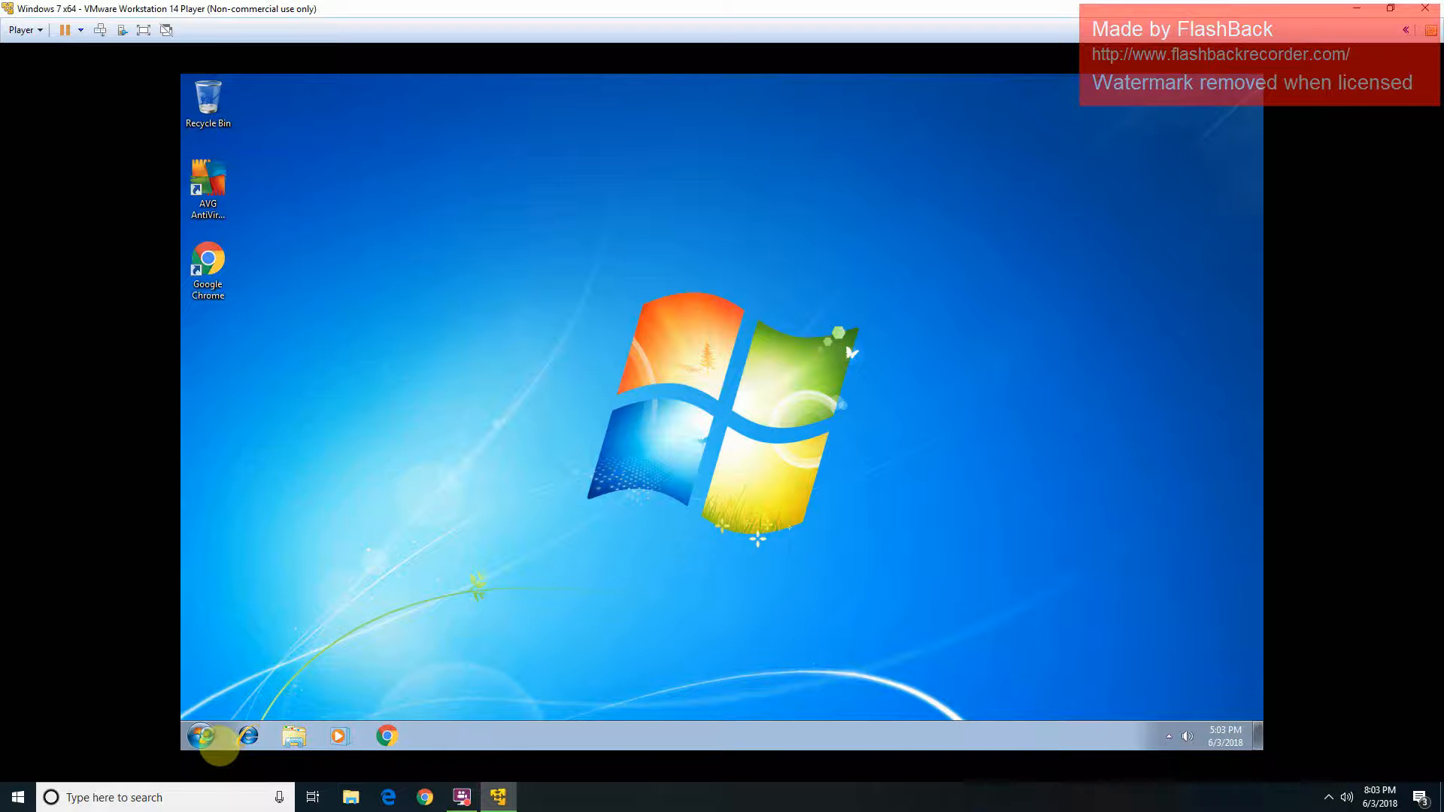
# Step: Search the guest's Start menu for 'upda' to bring up Windows Update
pyautogui.click(210, 727)
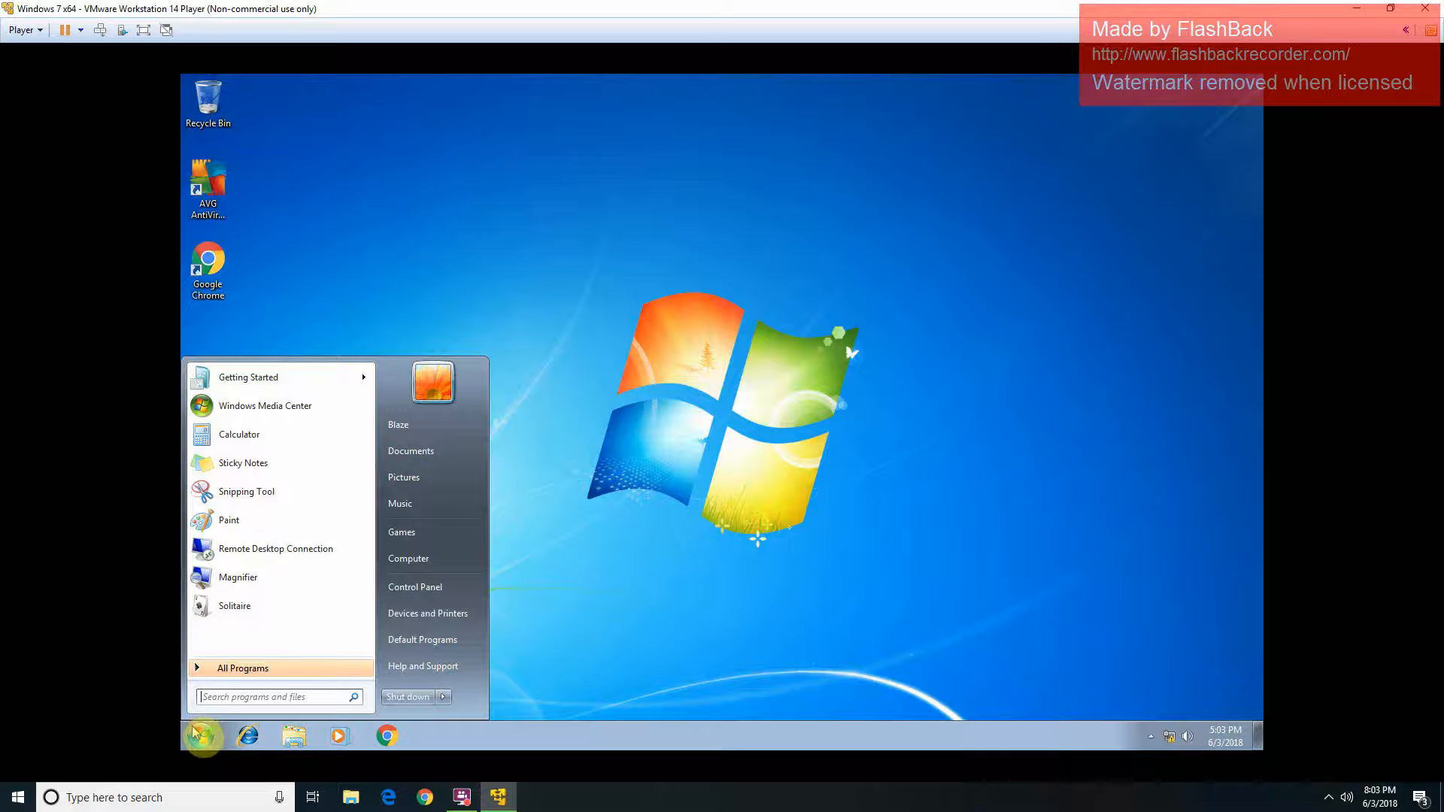
pyautogui.write('c')
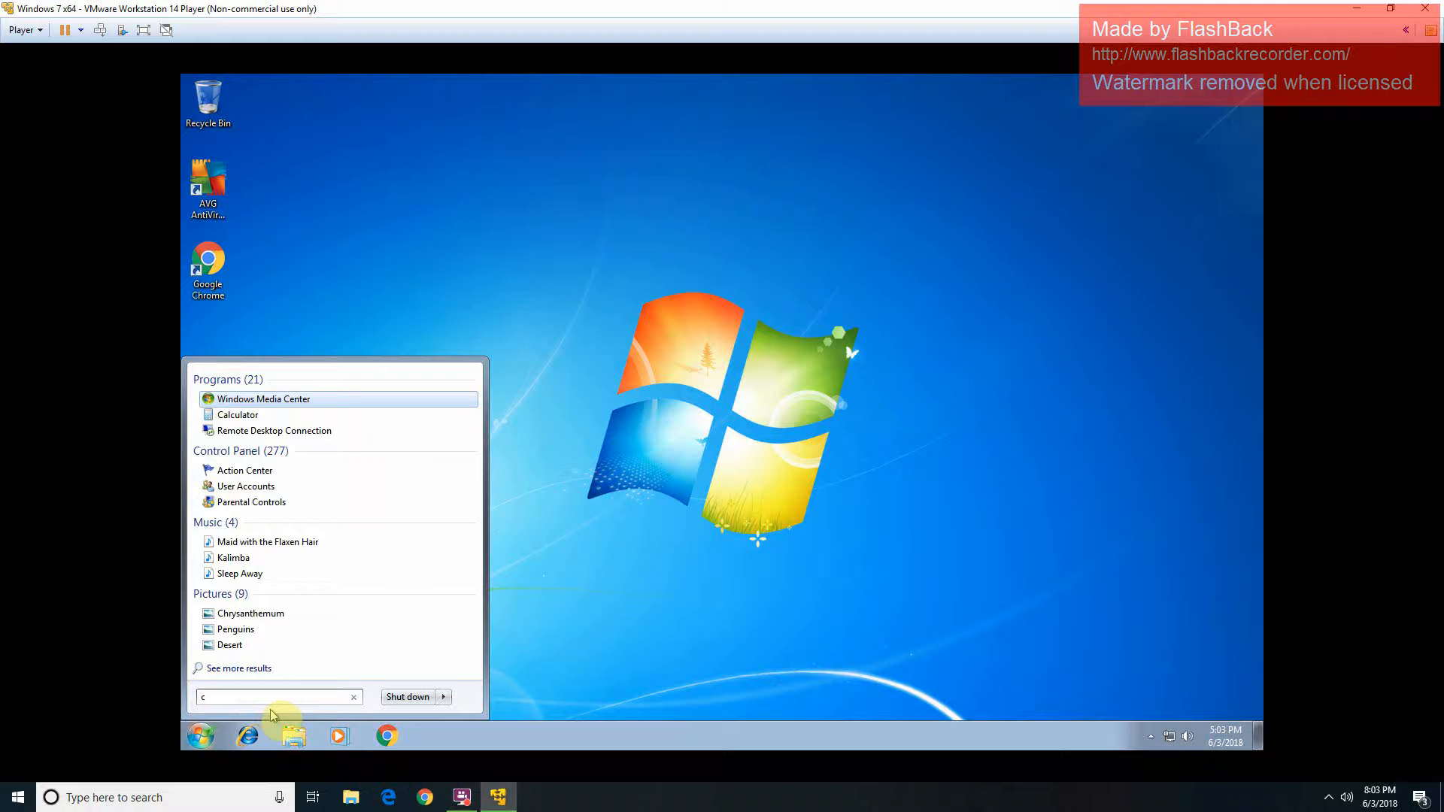
pyautogui.write('h')
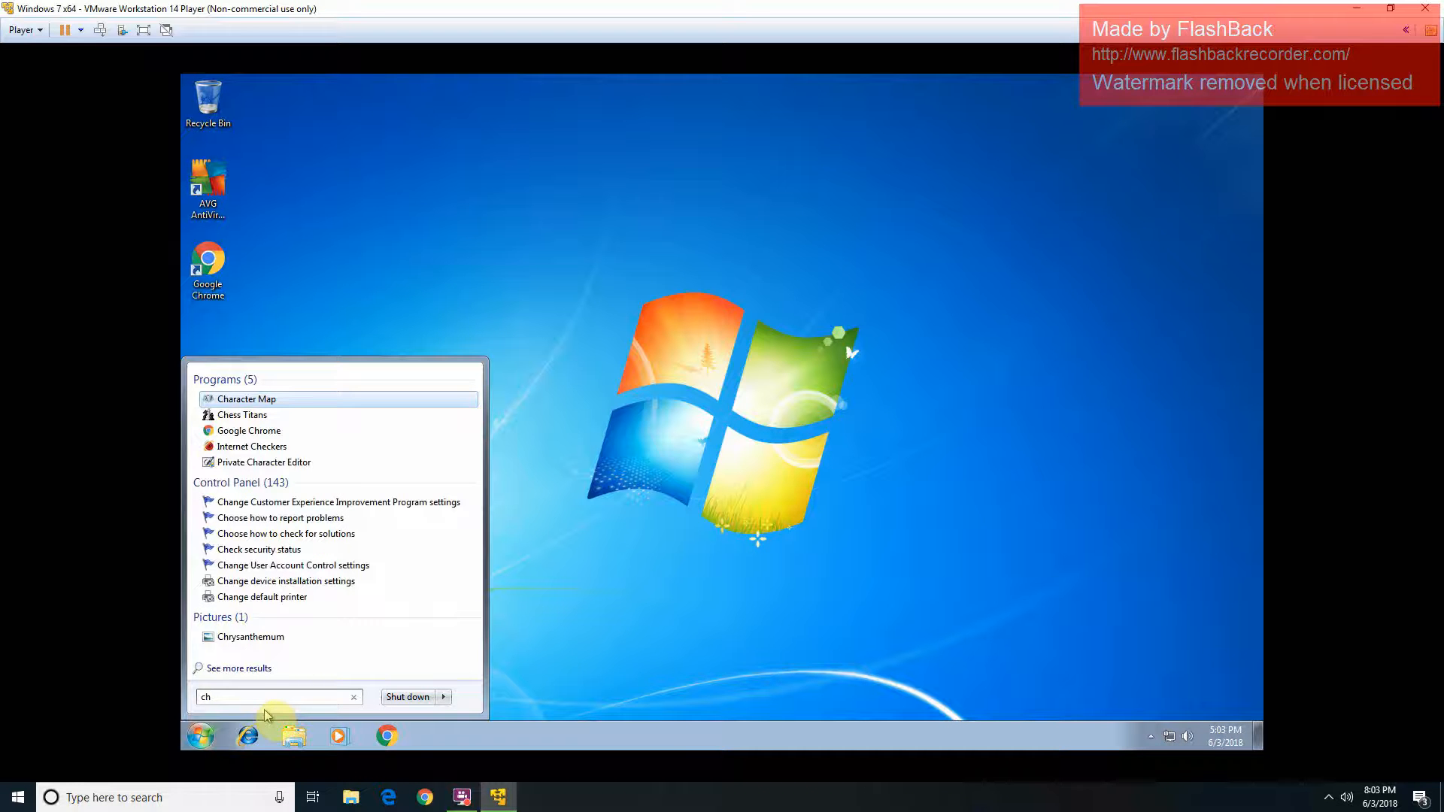
pyautogui.press('BackSpace')
pyautogui.press('BackSpace')
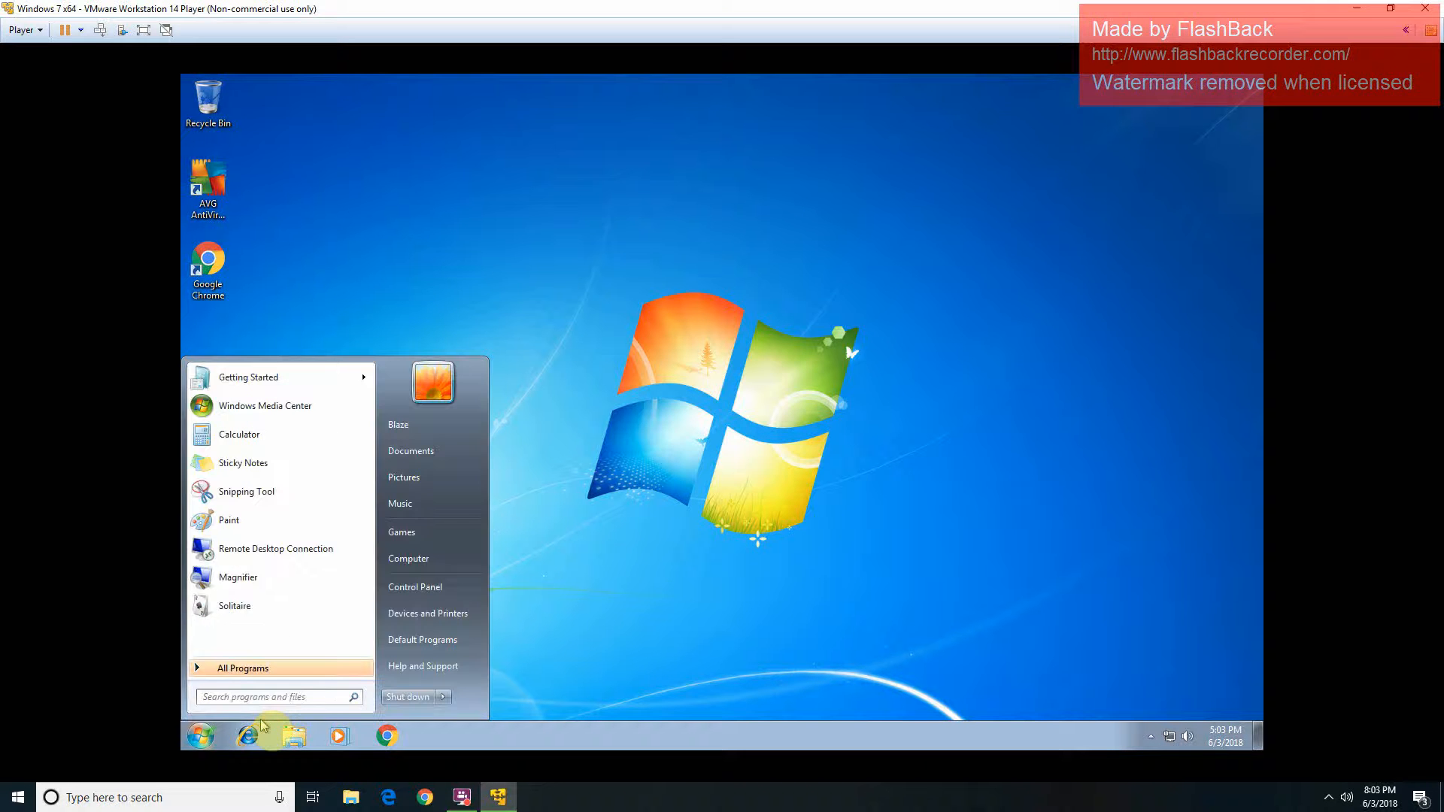
pyautogui.write('upda')
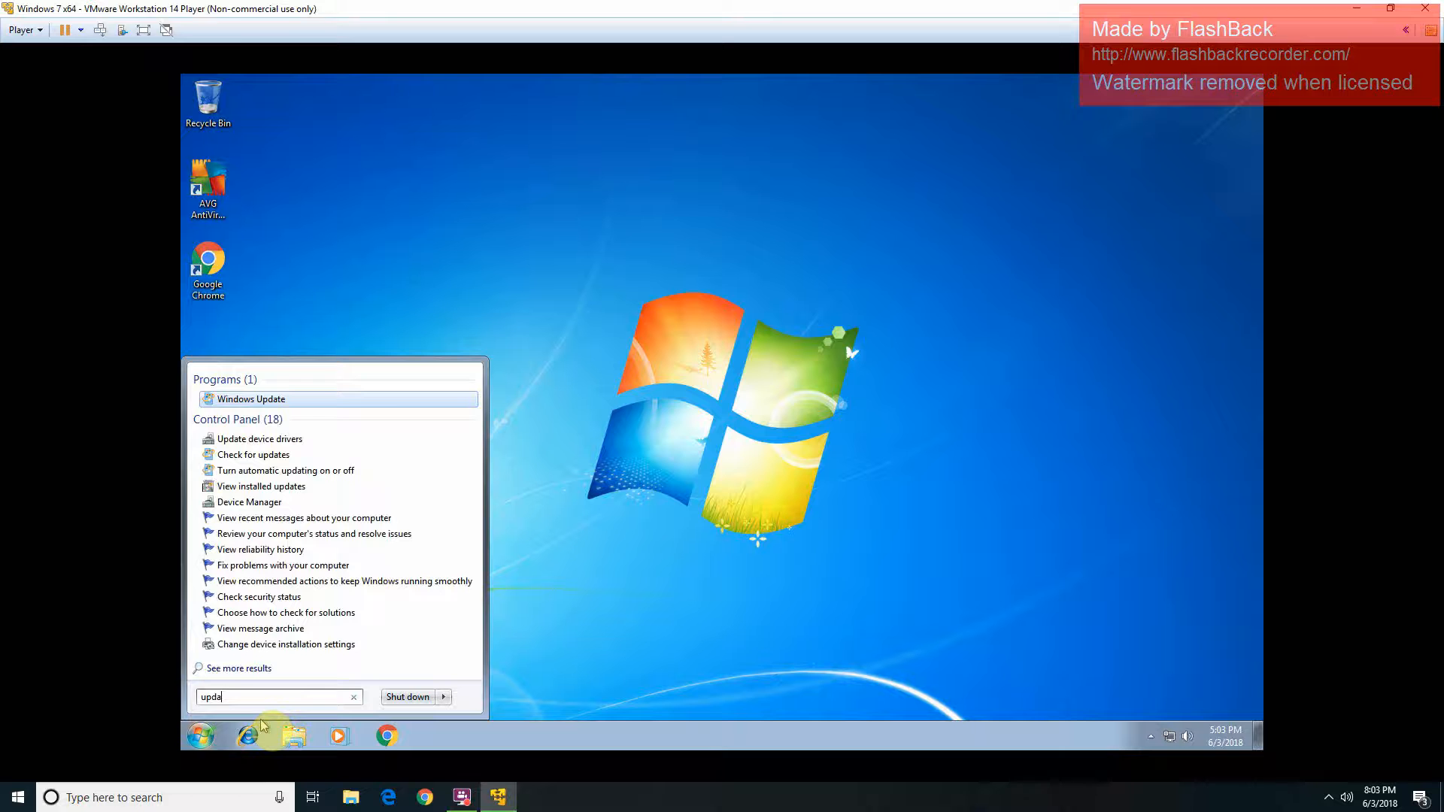
pyautogui.press('Return')
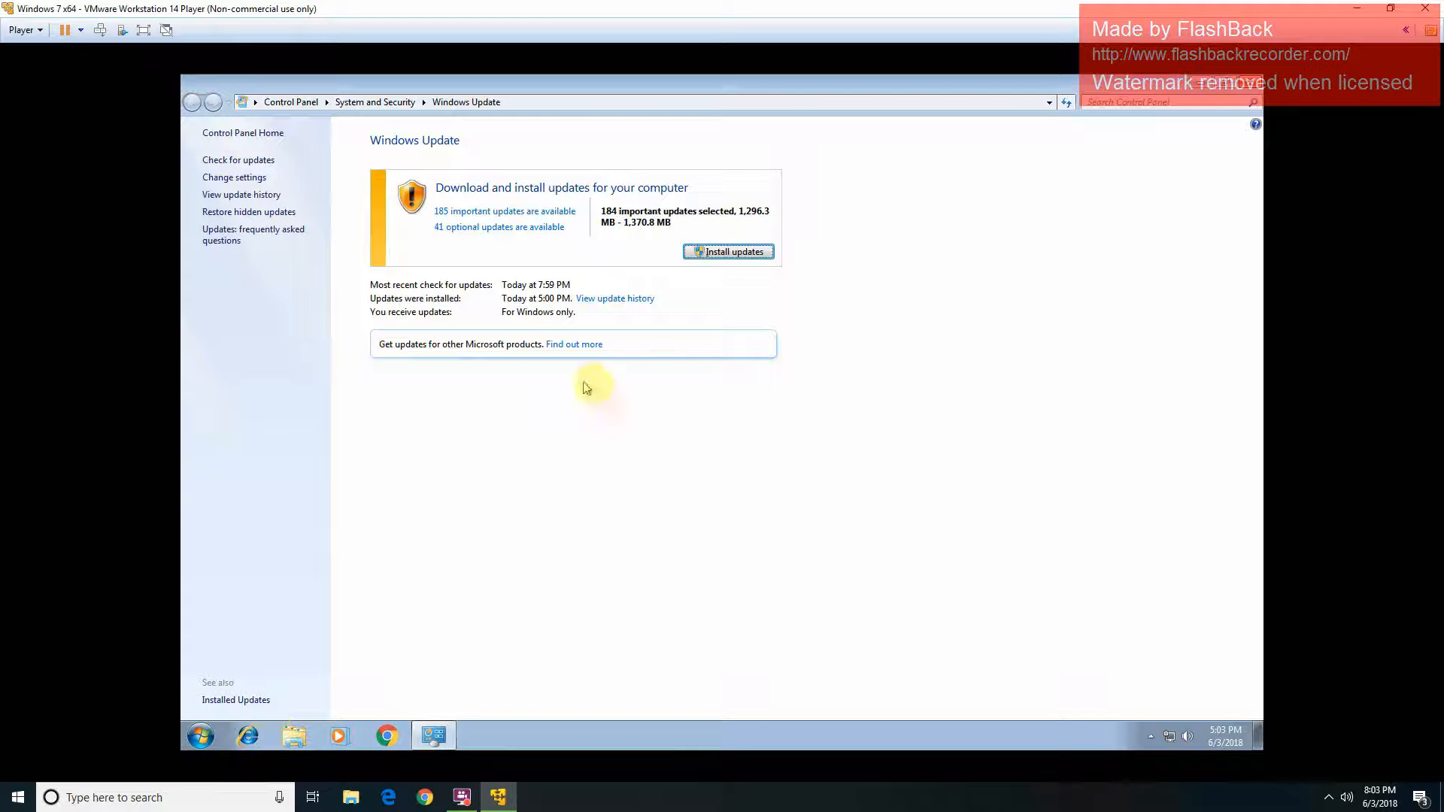
# Step: Select the seven optional Windows 7 updates, including the 2018-05 preview rollup and Platform Update
pyautogui.click(531, 228)
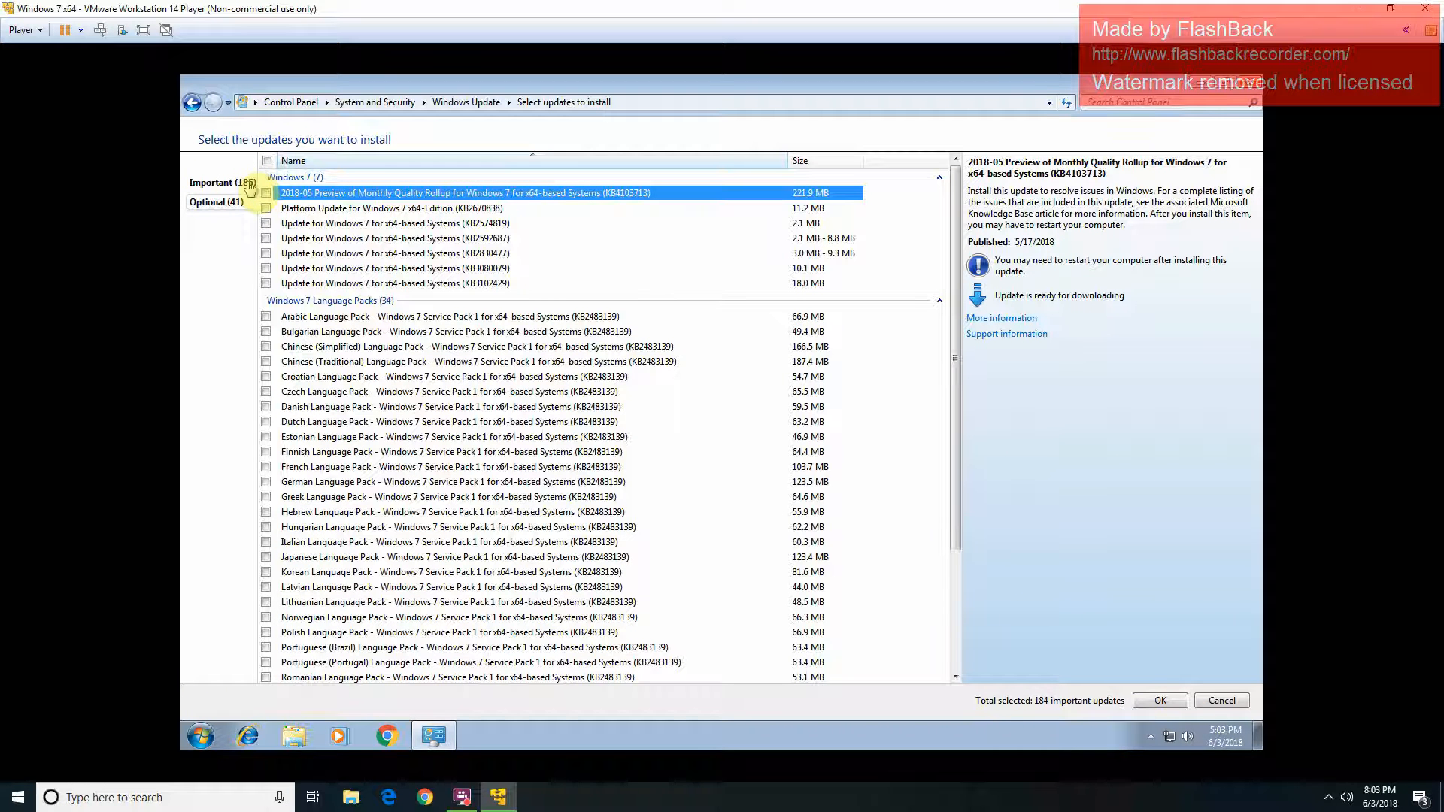
pyautogui.click(265, 194)
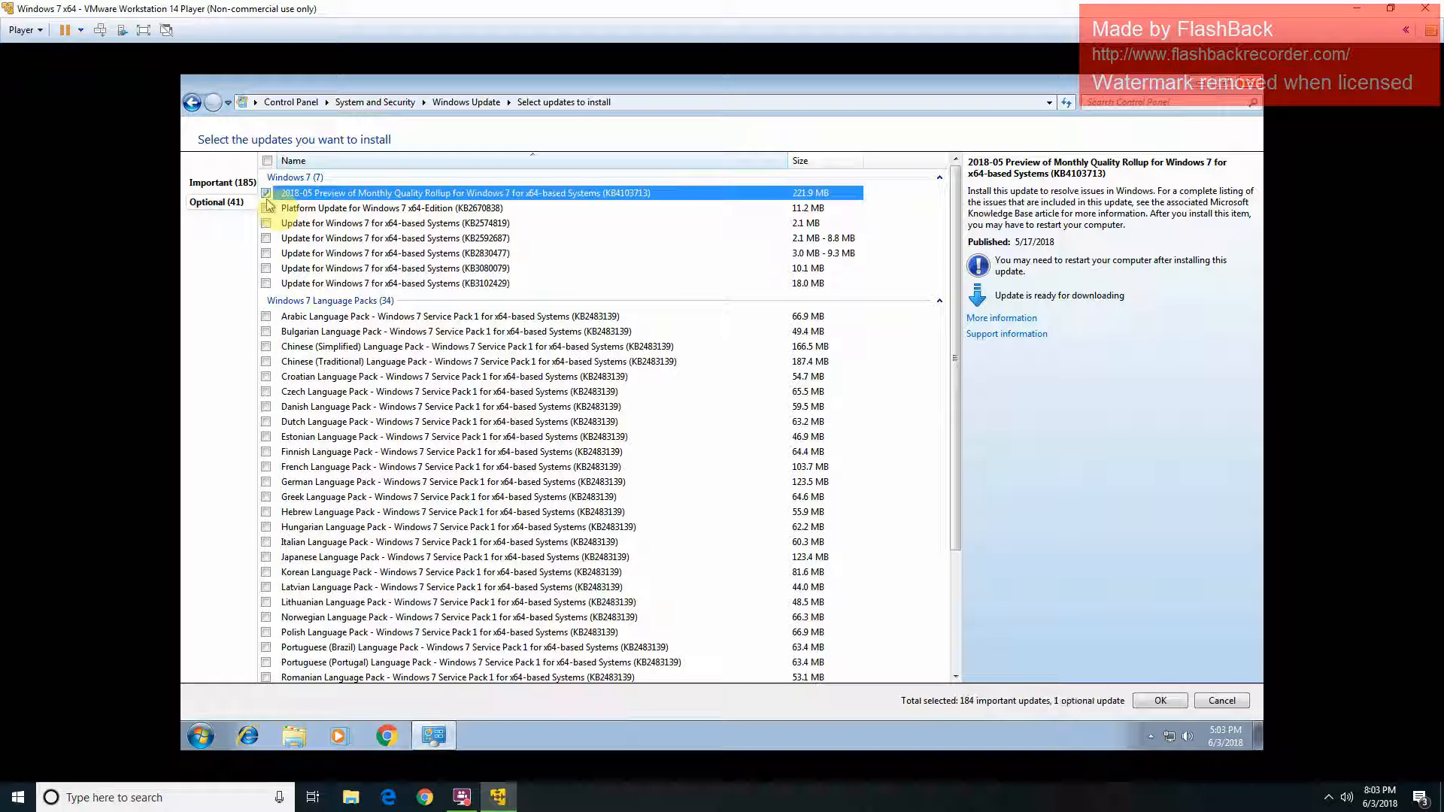
pyautogui.click(271, 213)
pyautogui.click(267, 223)
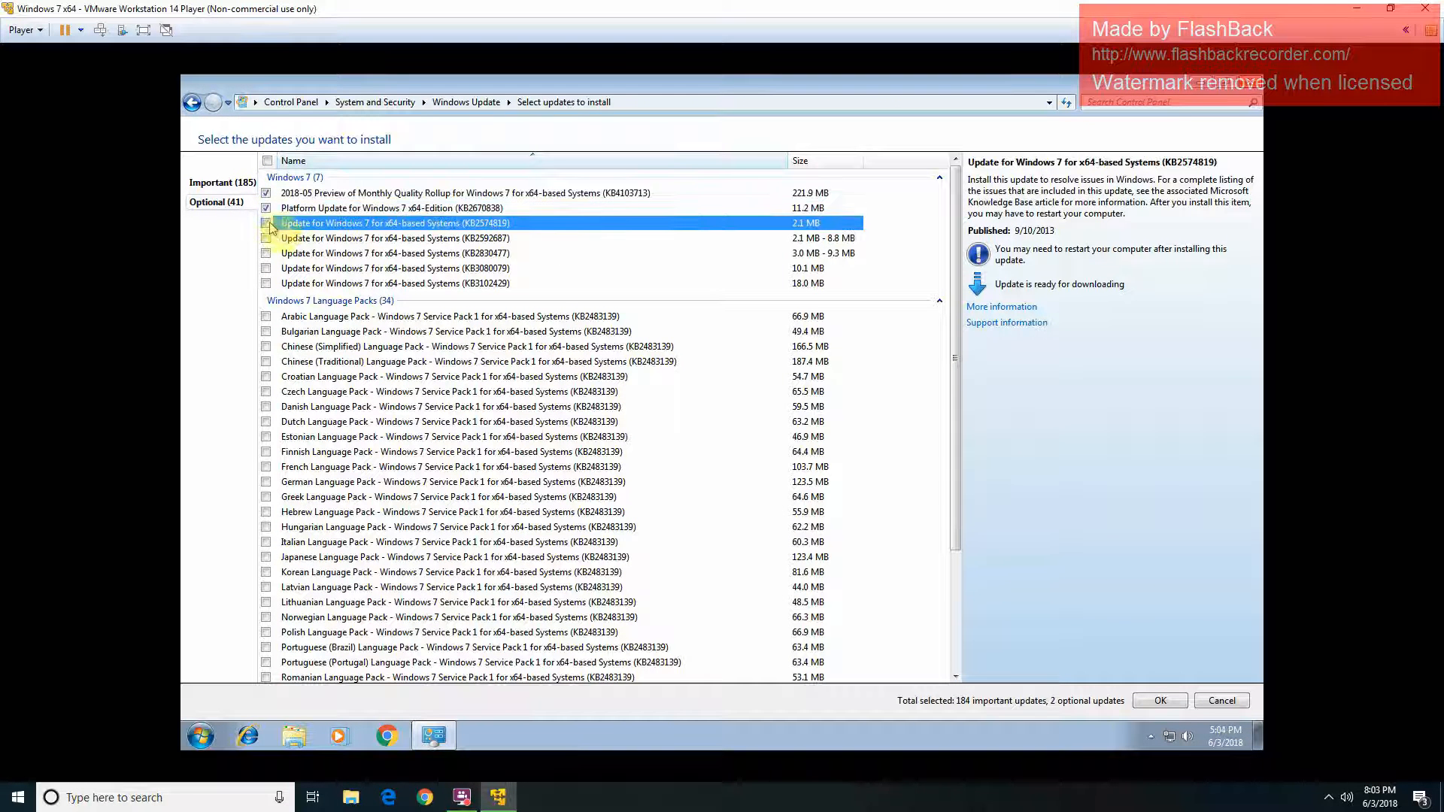
pyautogui.click(267, 238)
pyautogui.click(267, 253)
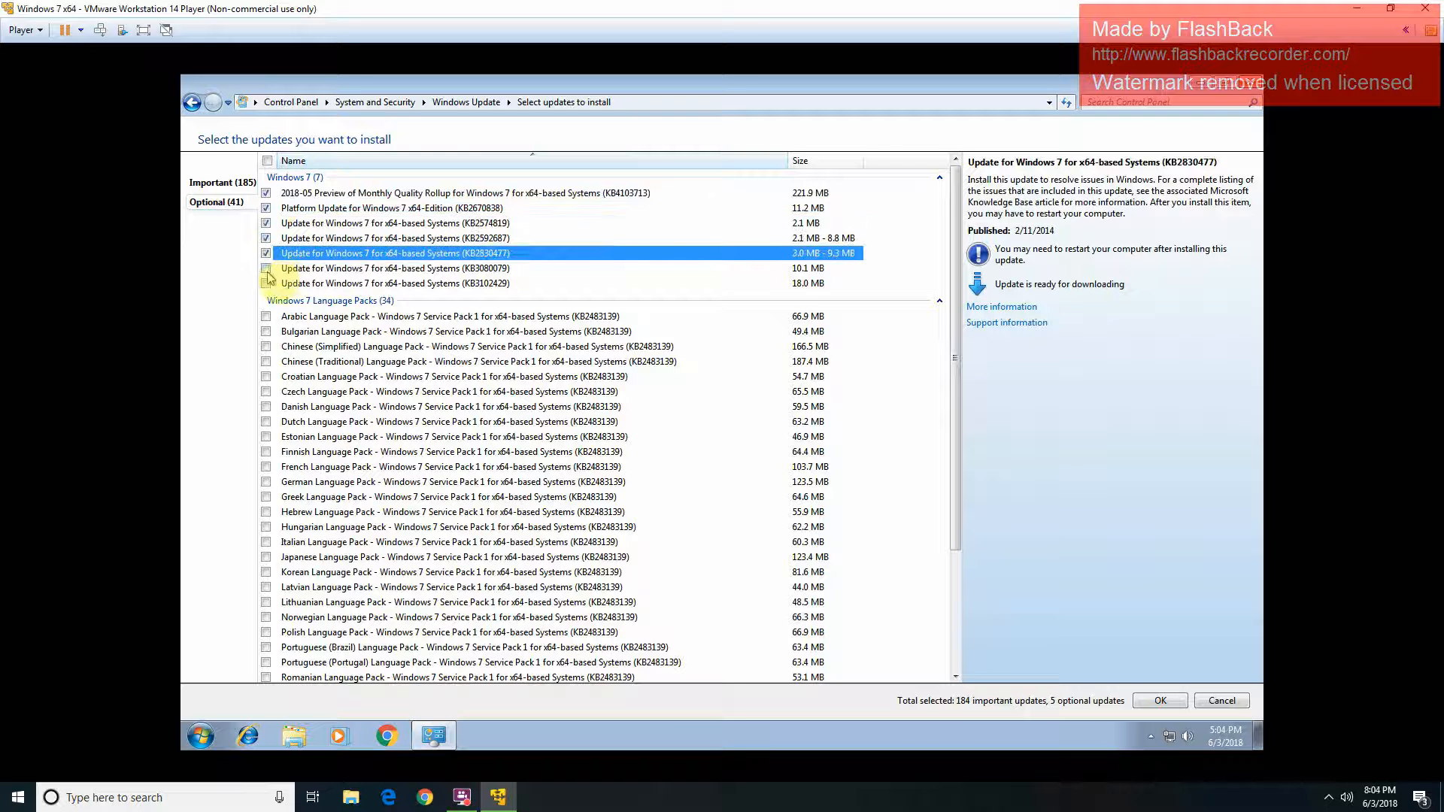
pyautogui.click(267, 269)
pyautogui.click(267, 284)
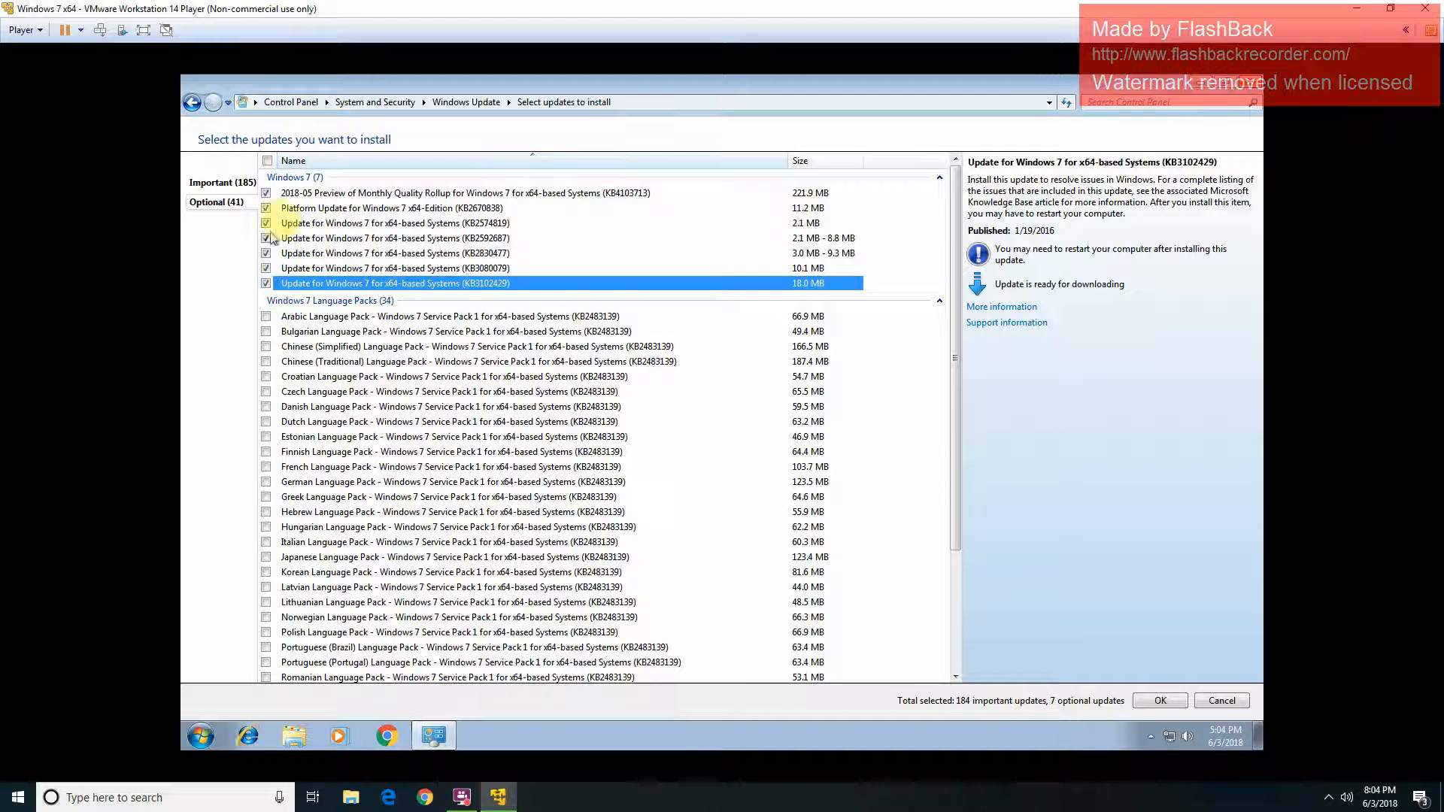
# Step: Add KB3021917 so all 185 important updates are selected, and confirm the selection
pyautogui.click(226, 183)
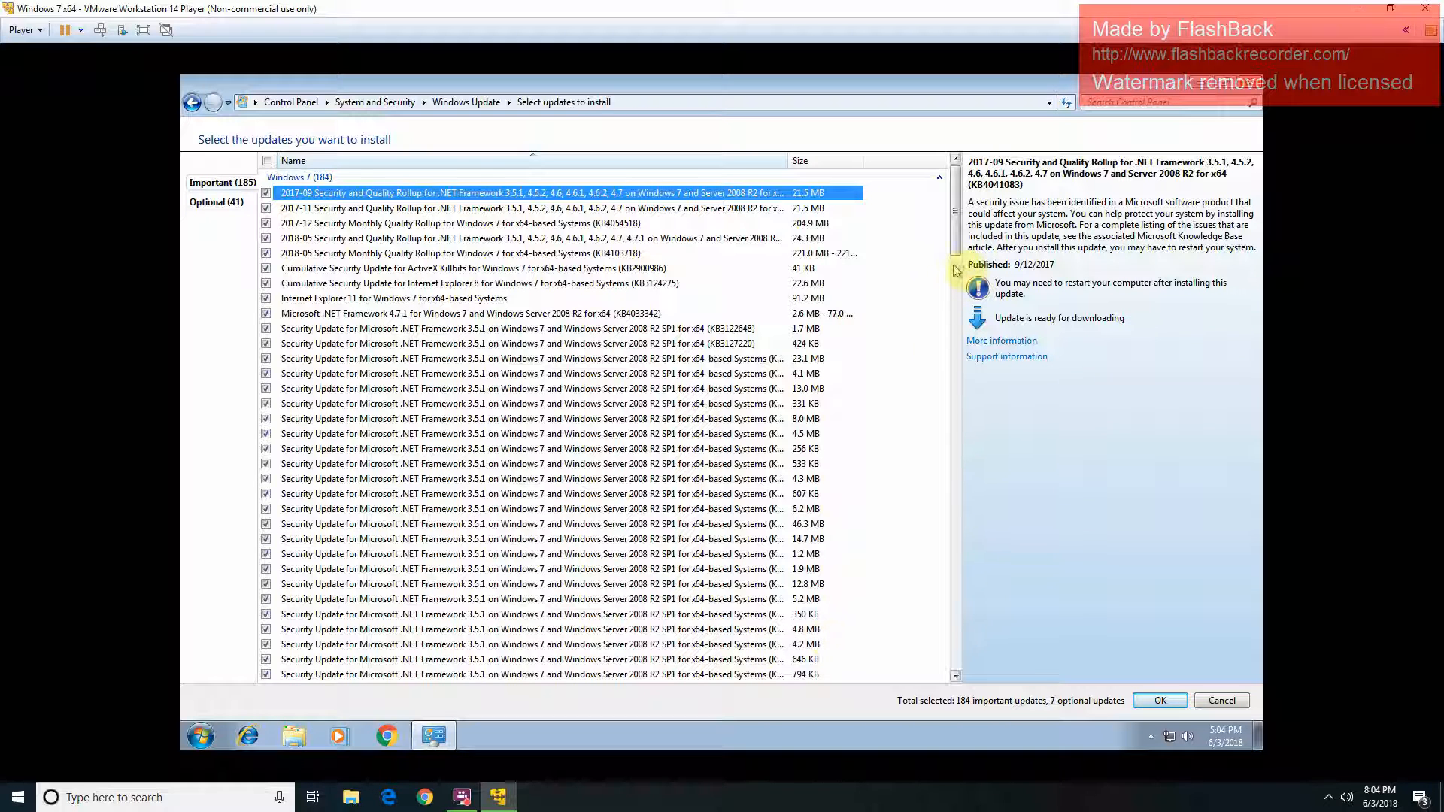
pyautogui.moveTo(958, 264); pyautogui.dragTo(933, 686)
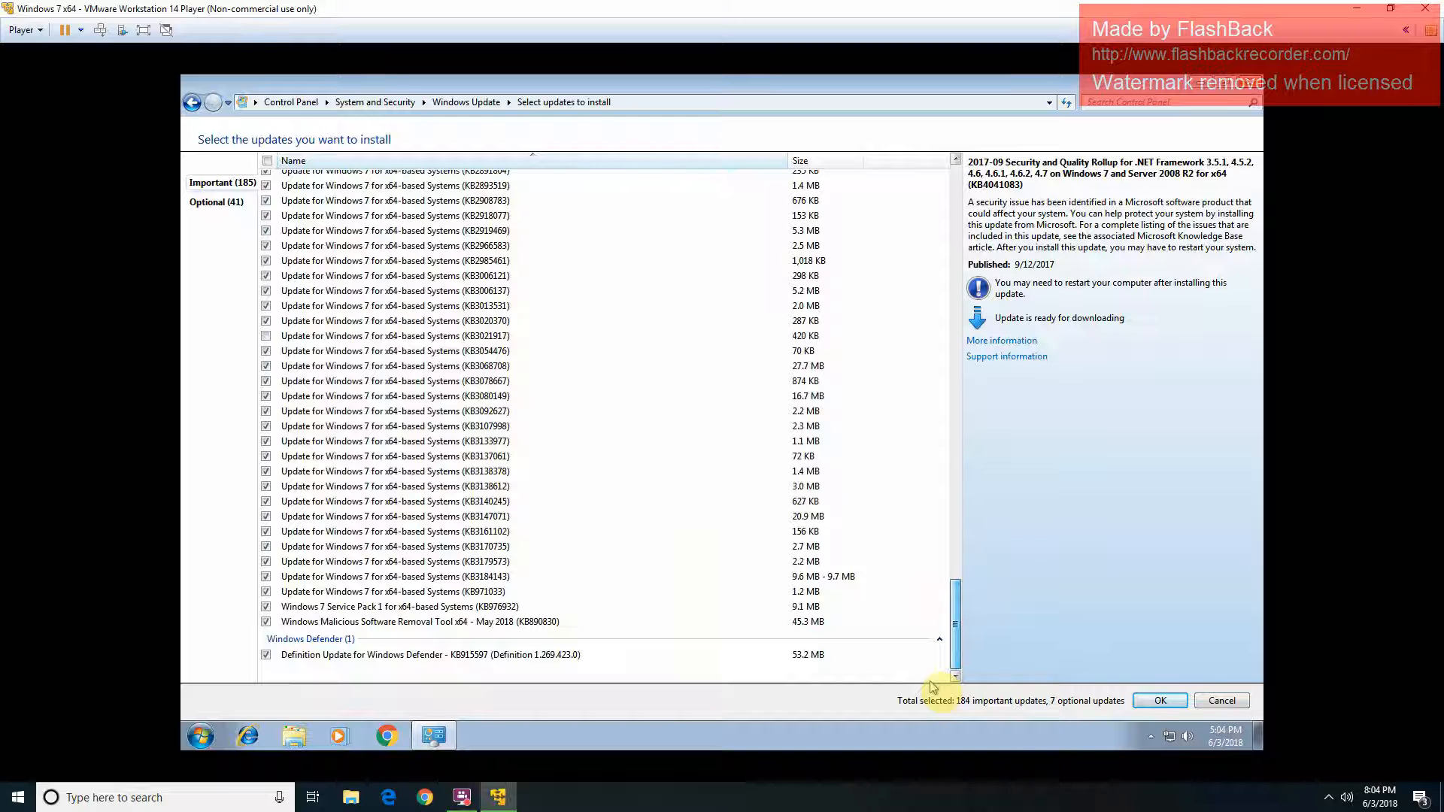
pyautogui.click(1146, 702)
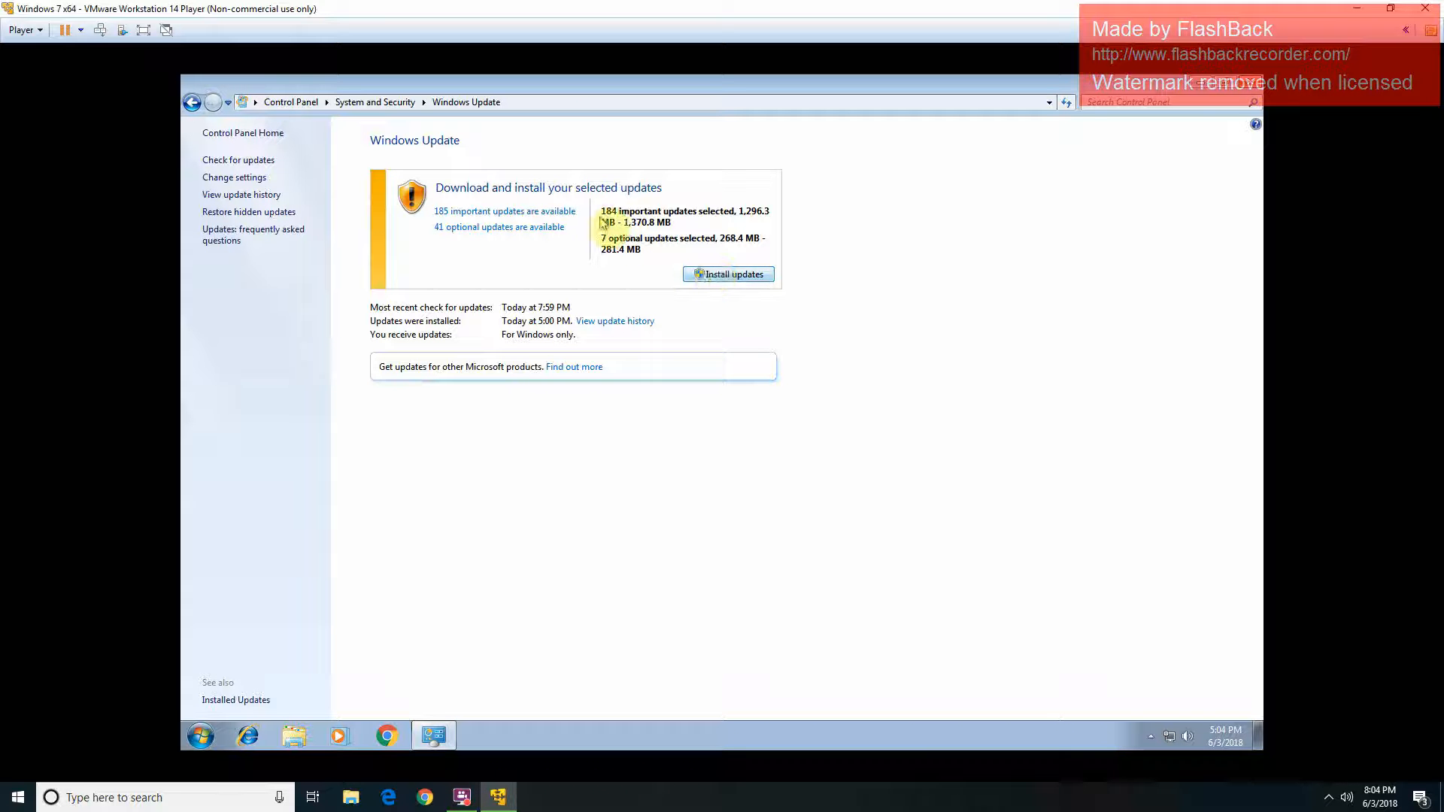
pyautogui.click(565, 212)
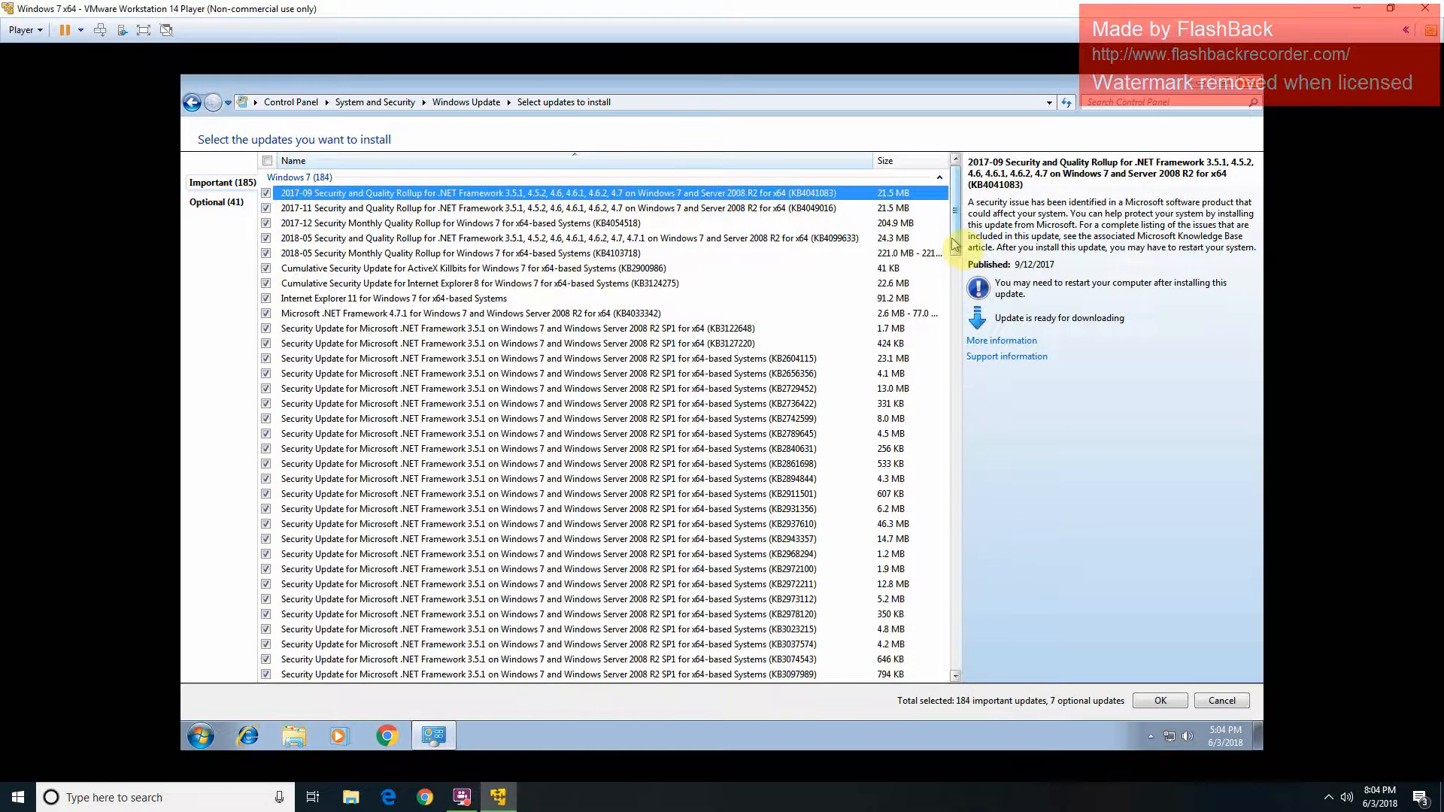
pyautogui.moveTo(955, 244); pyautogui.dragTo(955, 640)
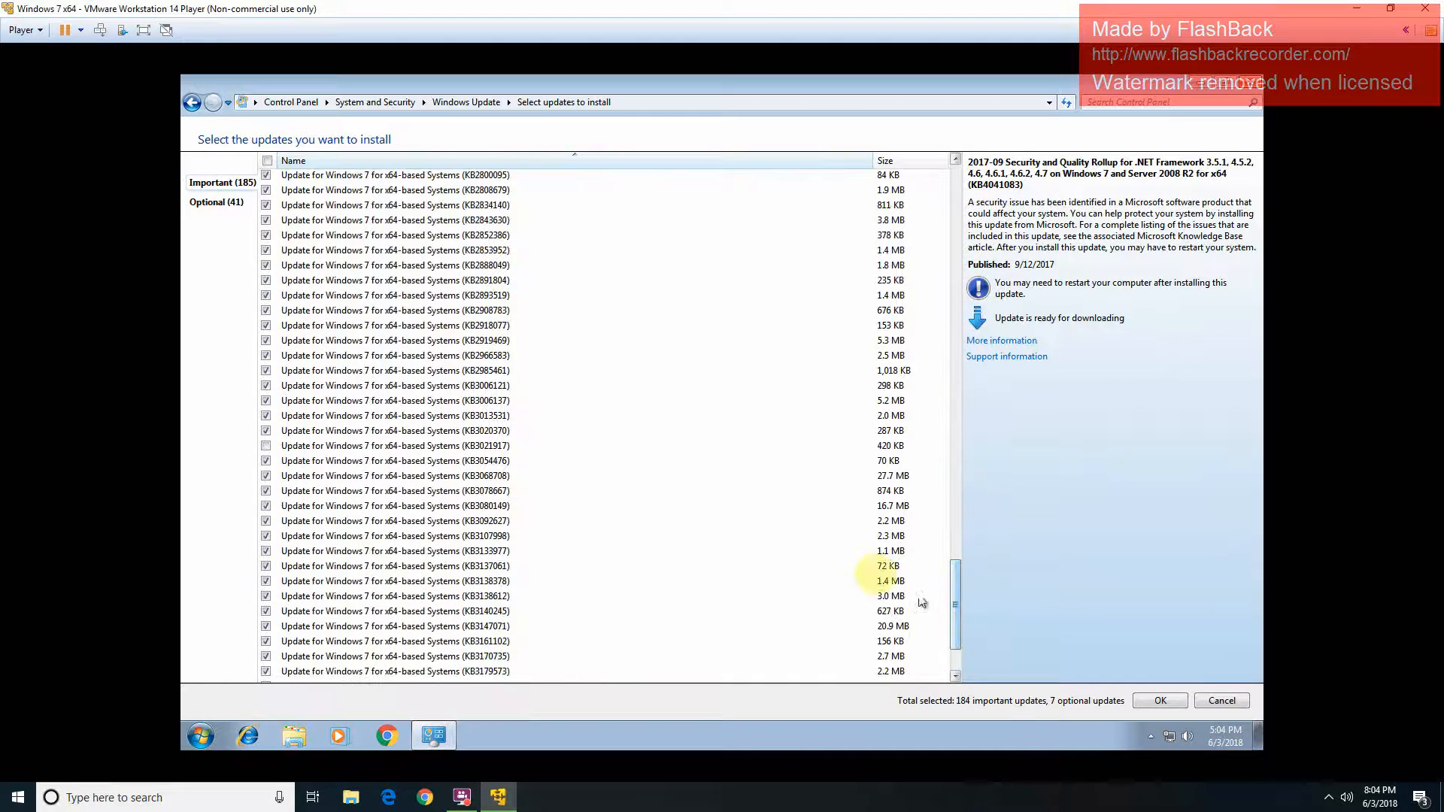
pyautogui.click(266, 448)
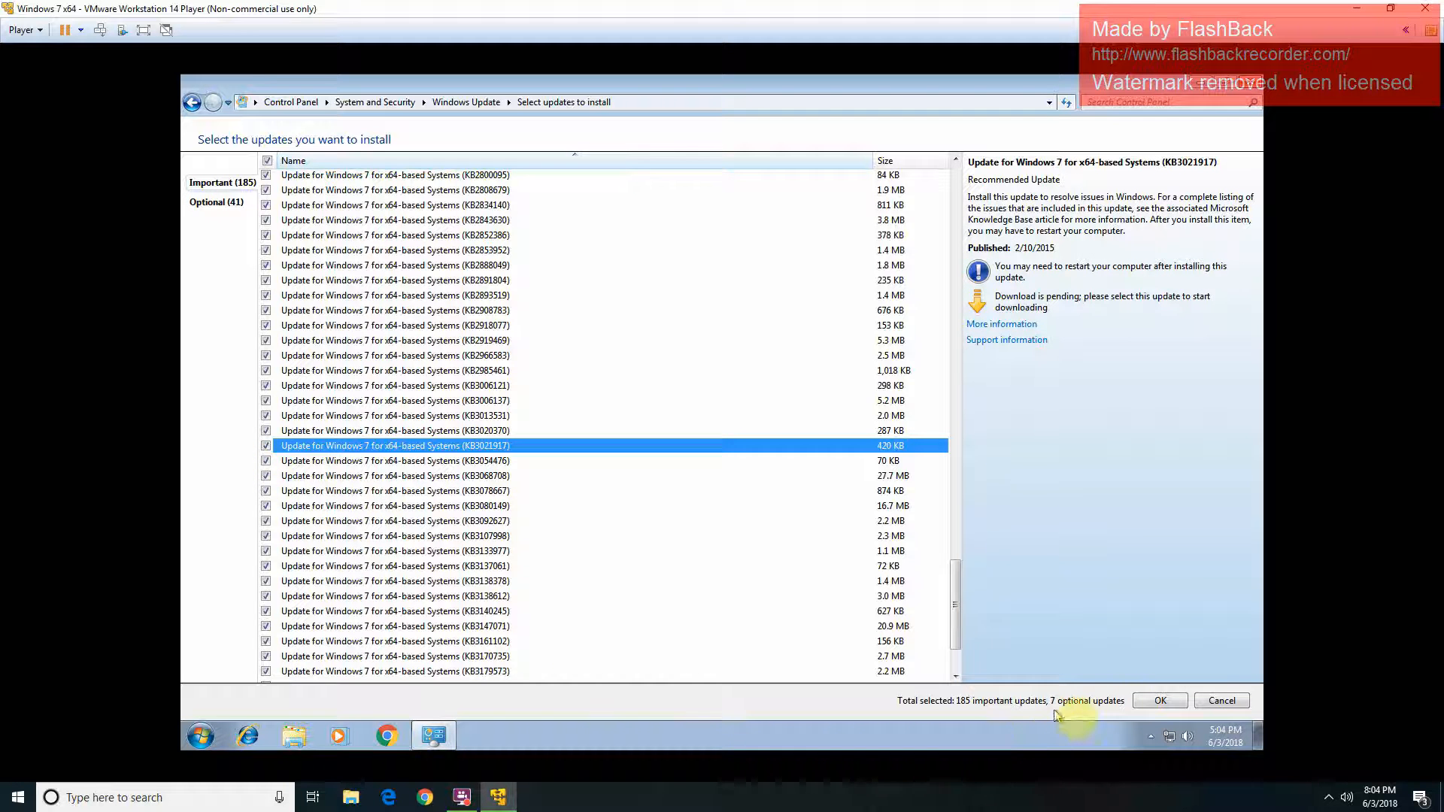
pyautogui.click(1161, 700)
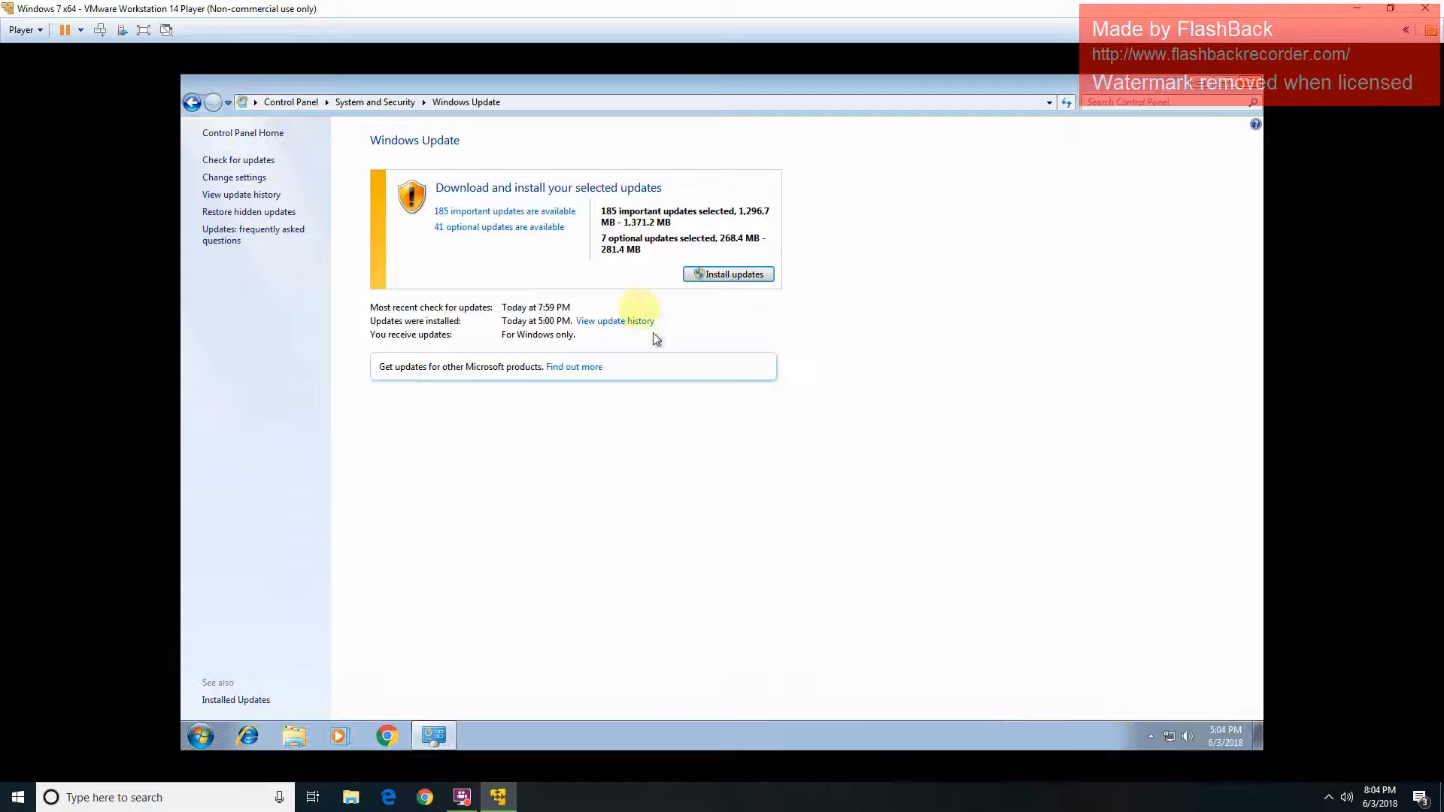
# Step: Install the 192 selected updates accepting the license terms, check network status, then minimize Windows Update
pyautogui.click(713, 275)
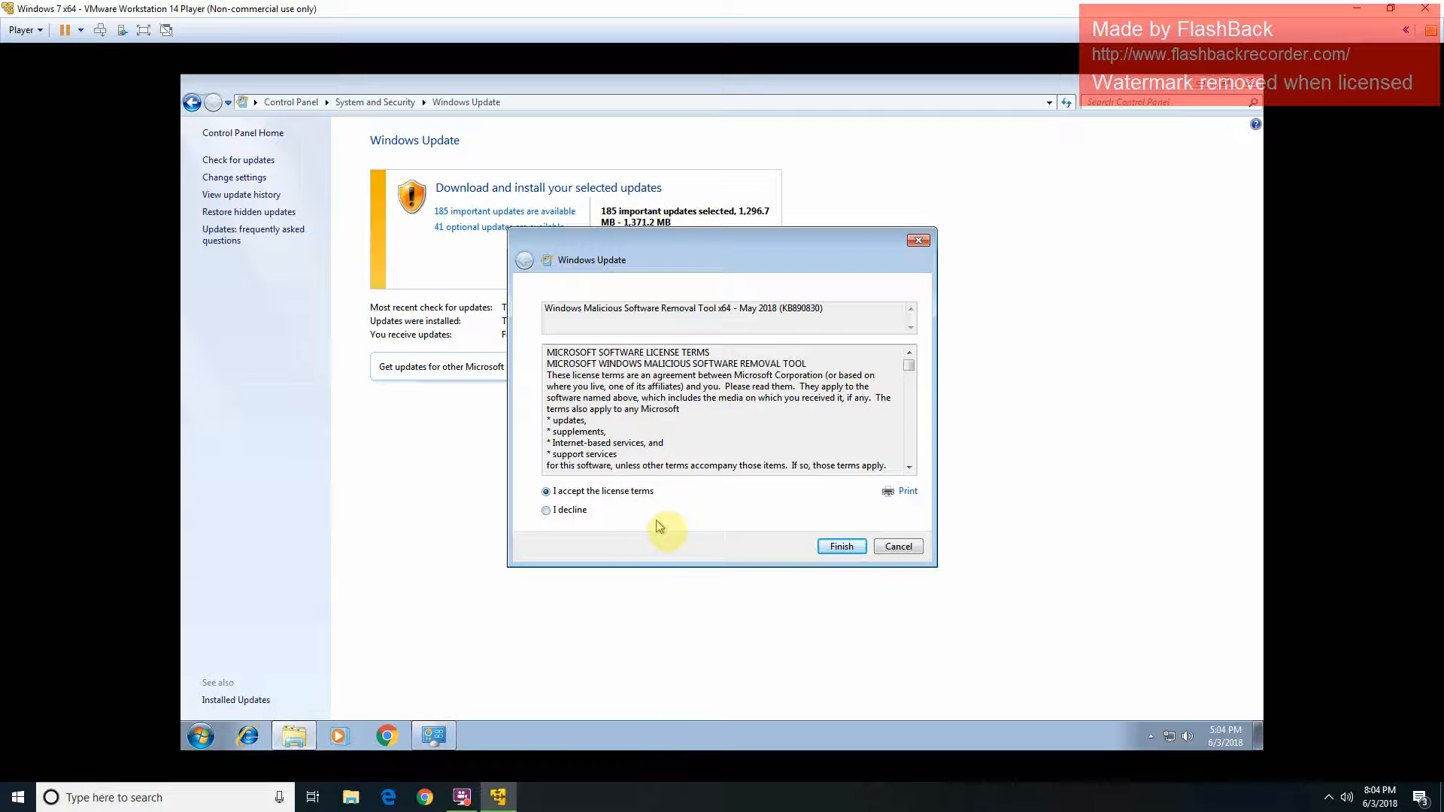
pyautogui.click(841, 548)
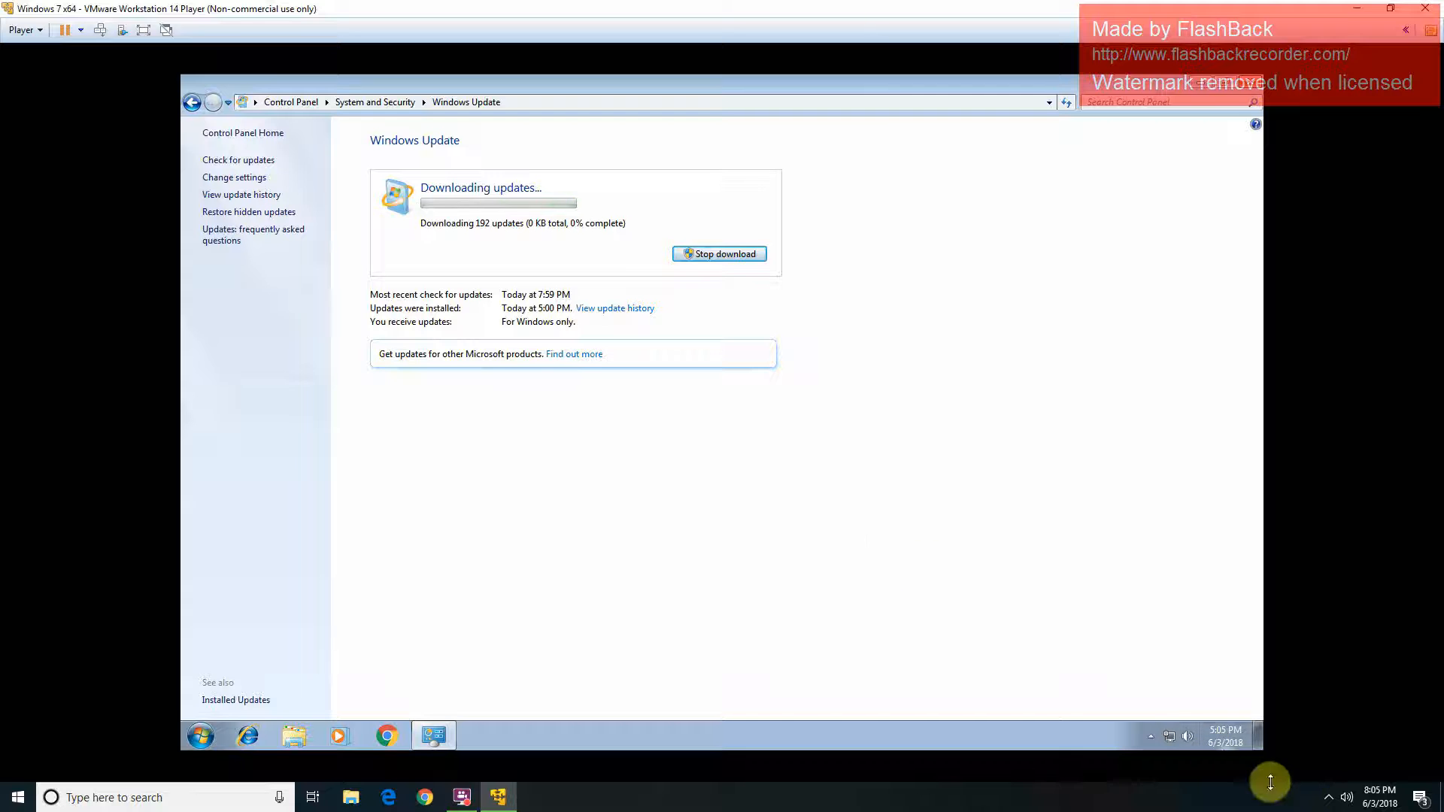
pyautogui.click(1168, 737)
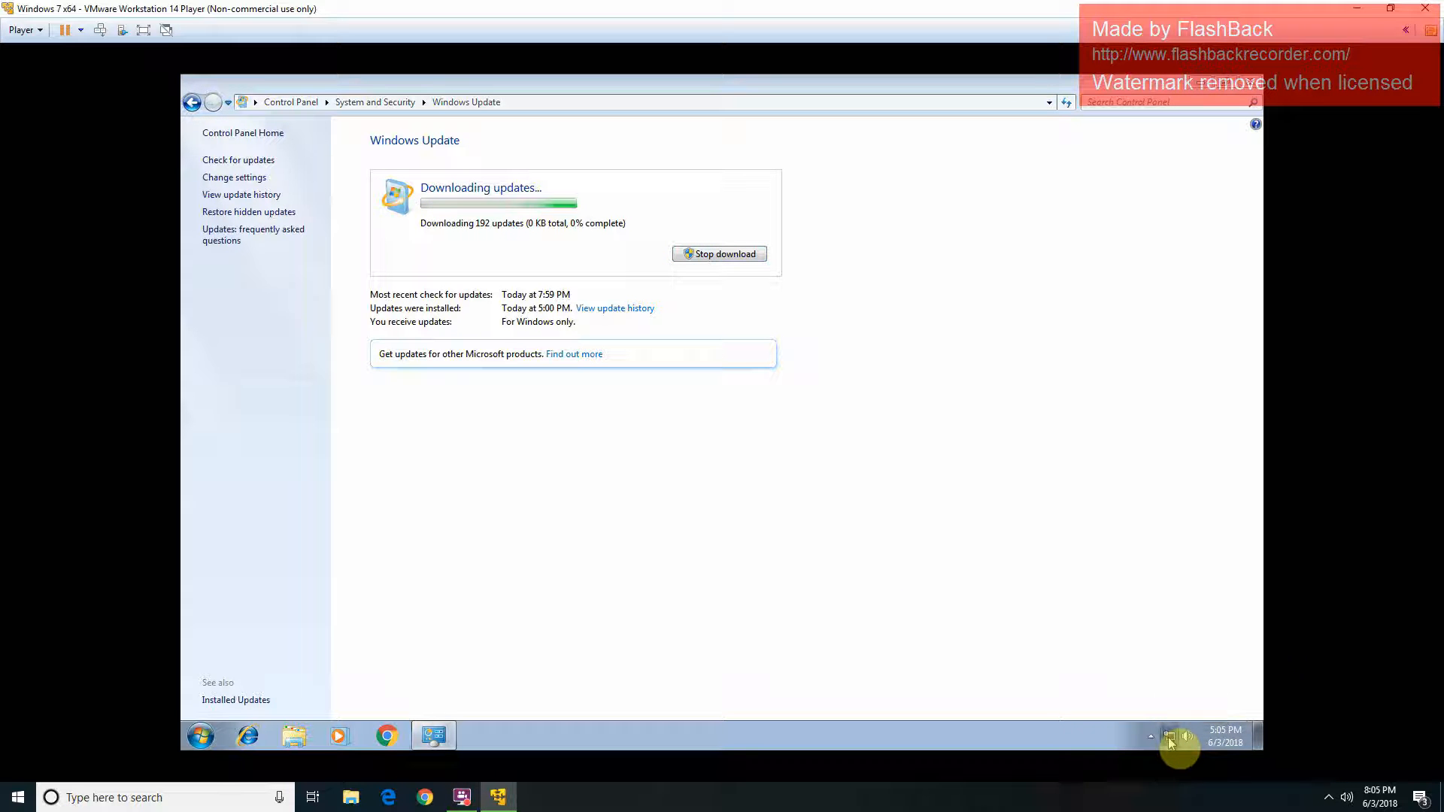
pyautogui.click(704, 557)
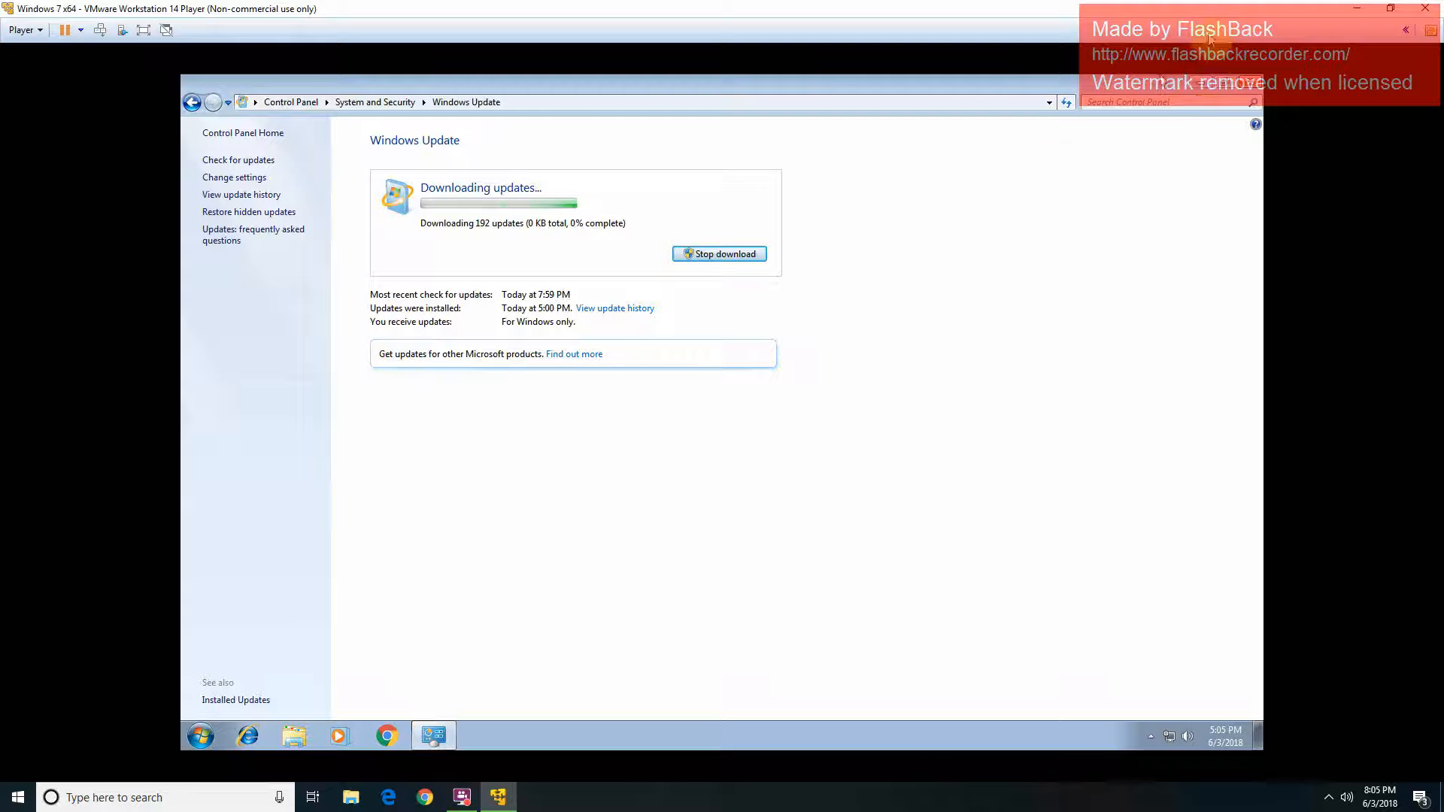
pyautogui.click(1208, 84)
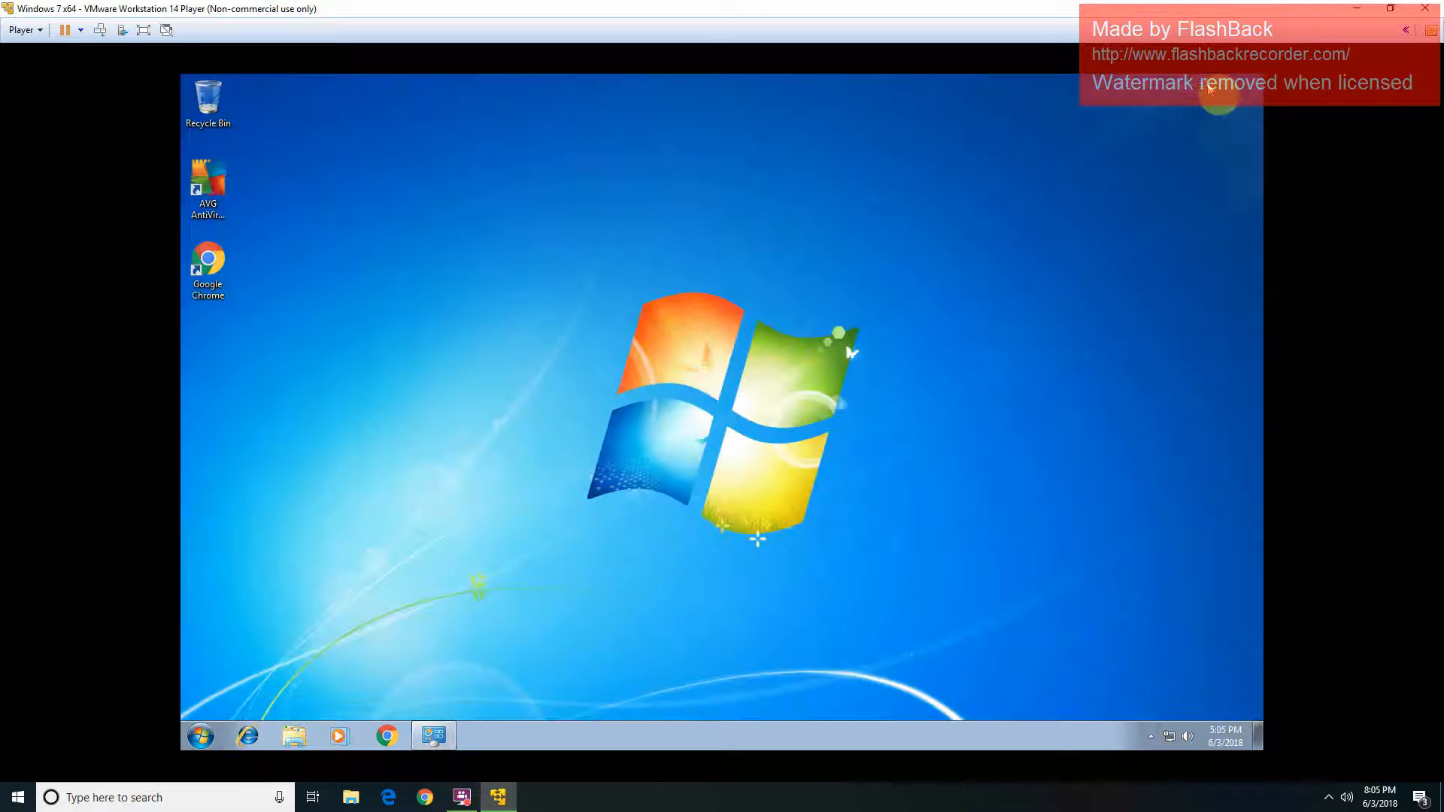
# Step: Launch Chrome in the guest, declining the default-browser prompt and dismissing the AVG survey
pyautogui.doubleClick(224, 295)
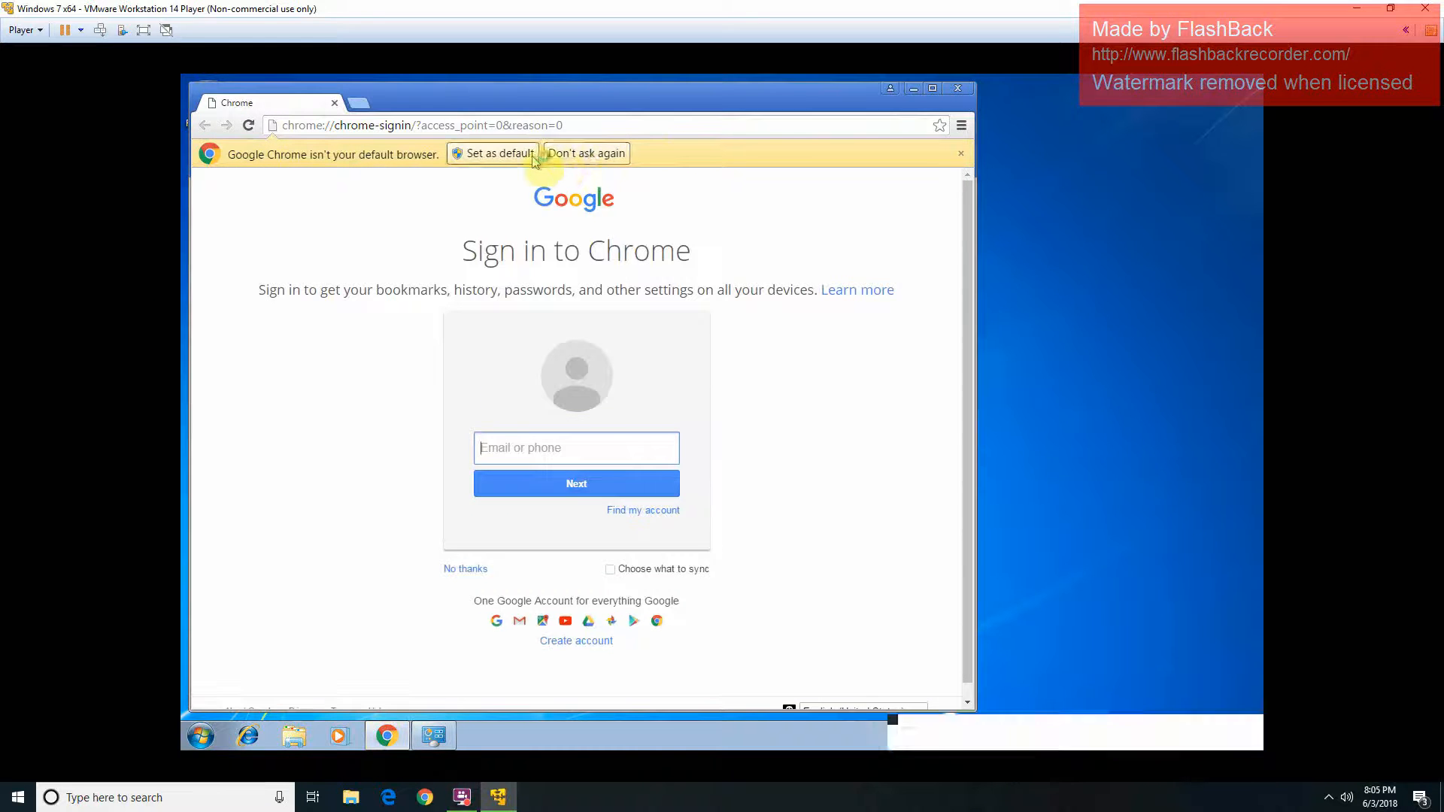
pyautogui.click(590, 159)
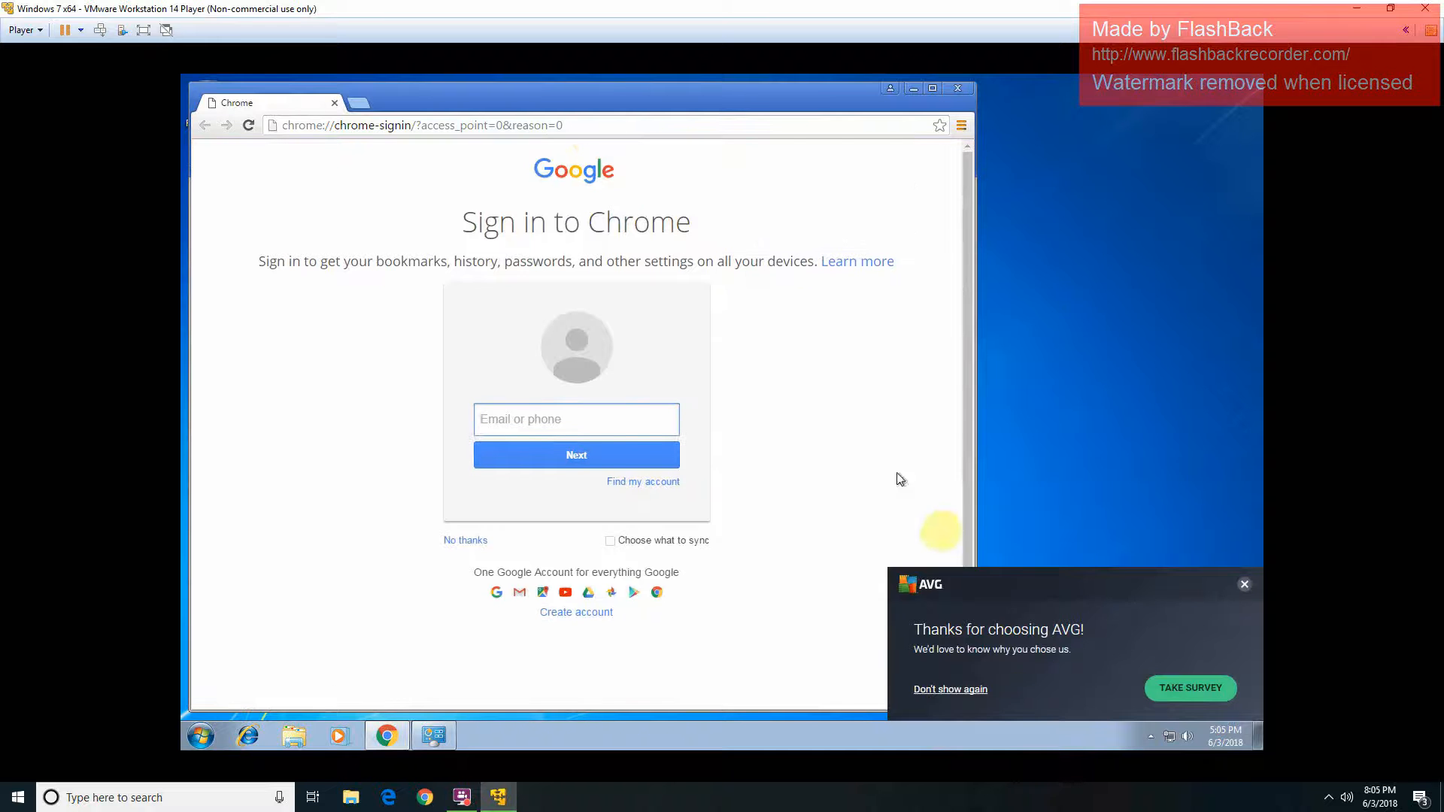
pyautogui.click(975, 692)
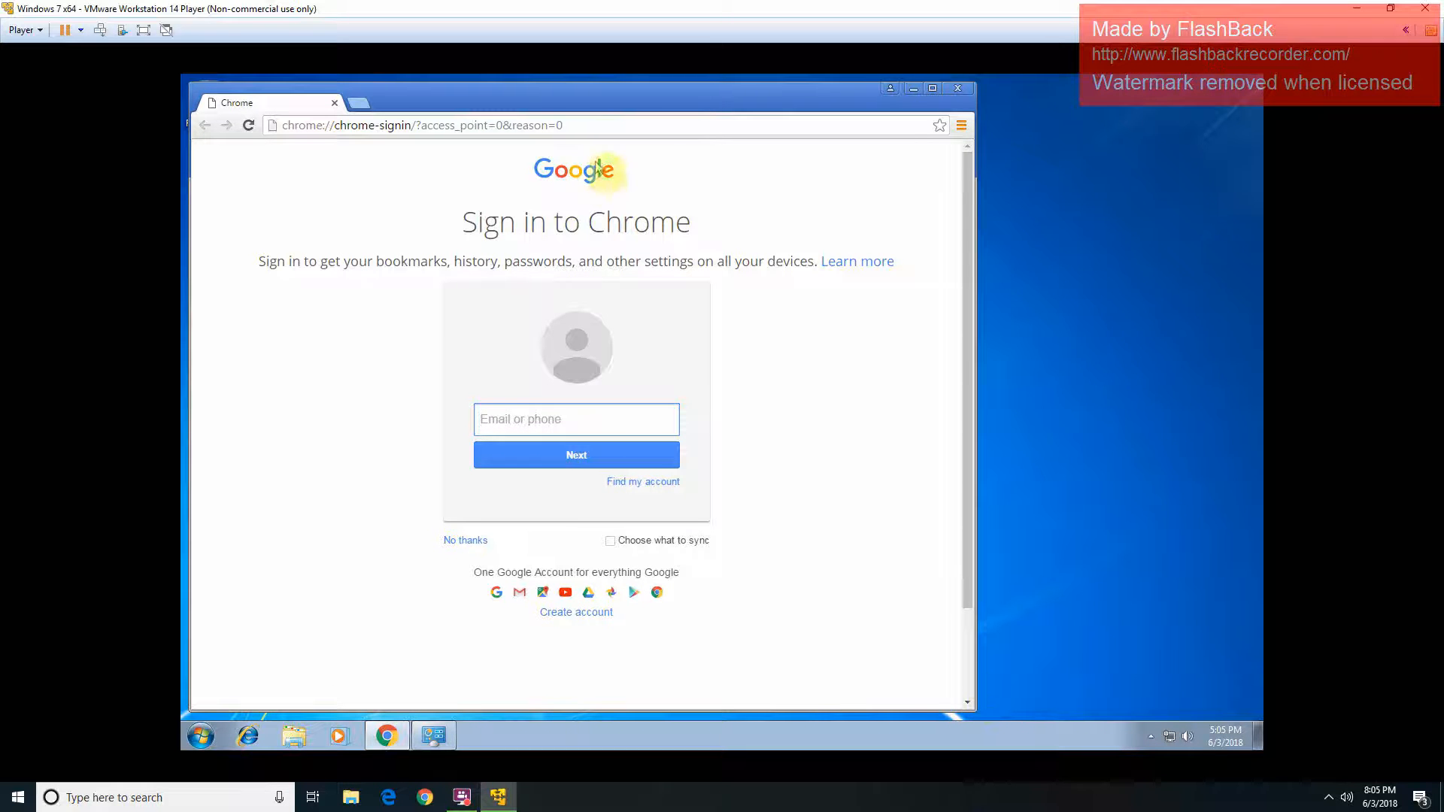
# Step: Google 'gigabyte' and open GIGABYTE's Motherboard page from the results
pyautogui.click(625, 134)
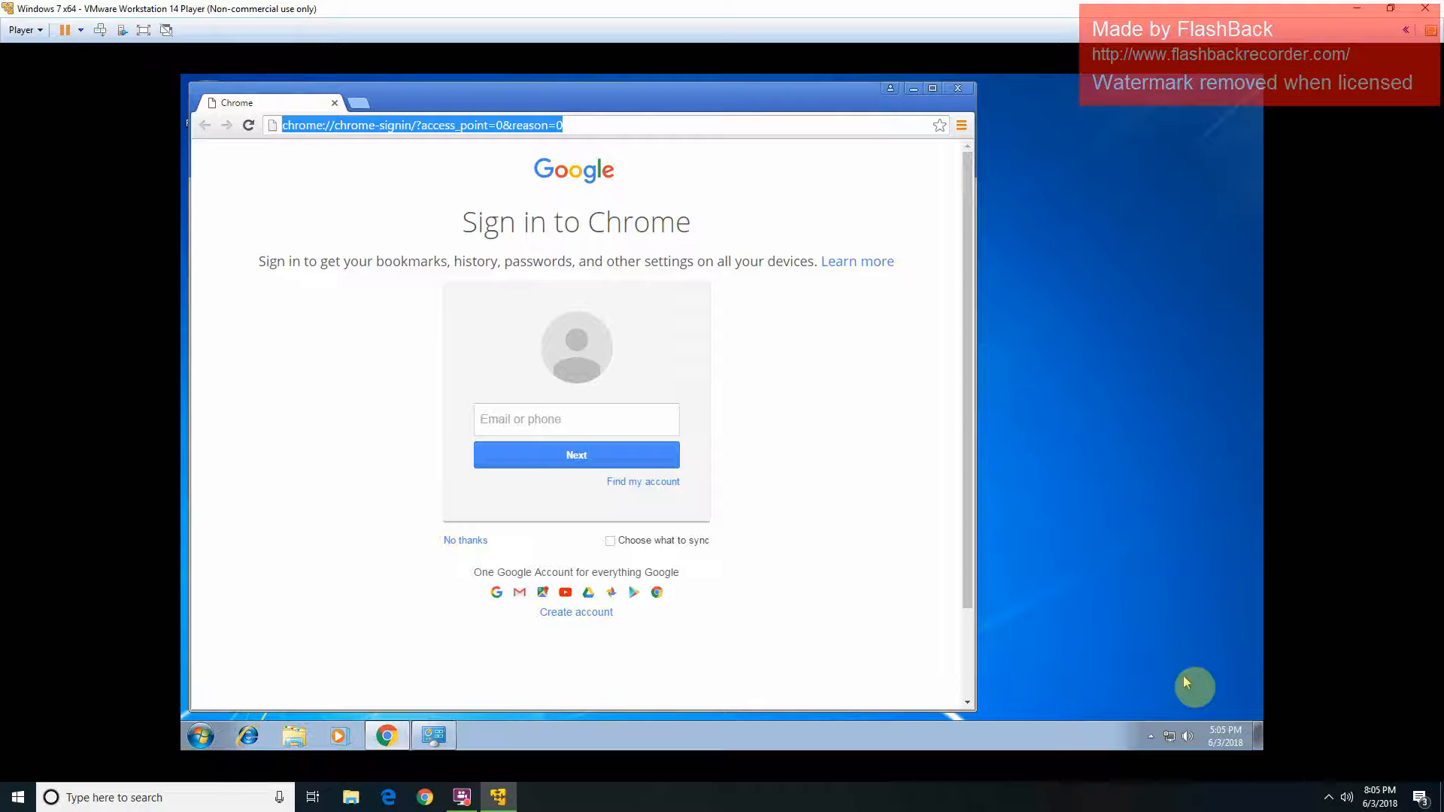
pyautogui.write('g')
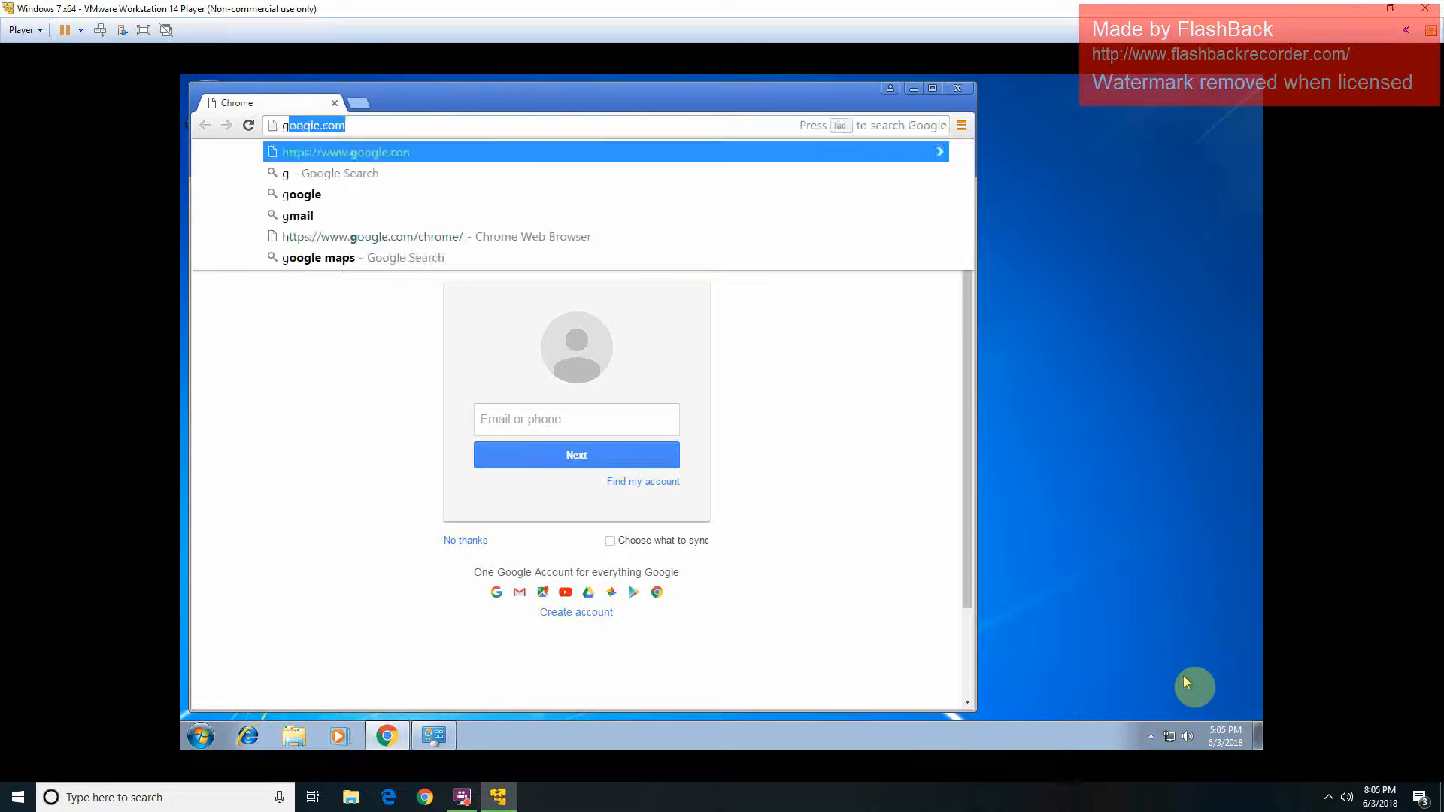
pyautogui.write('iga')
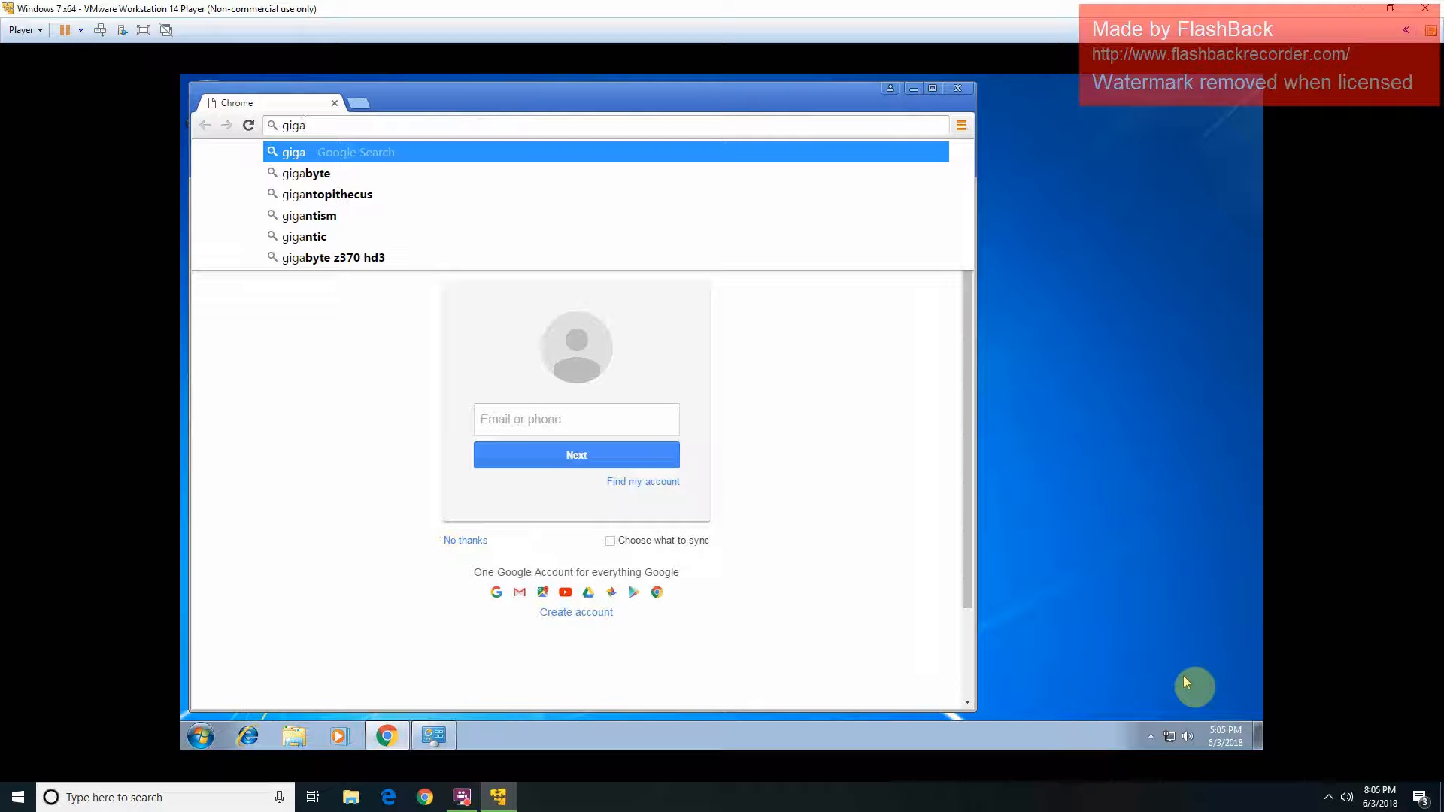
pyautogui.press('Down')
pyautogui.press('Return')
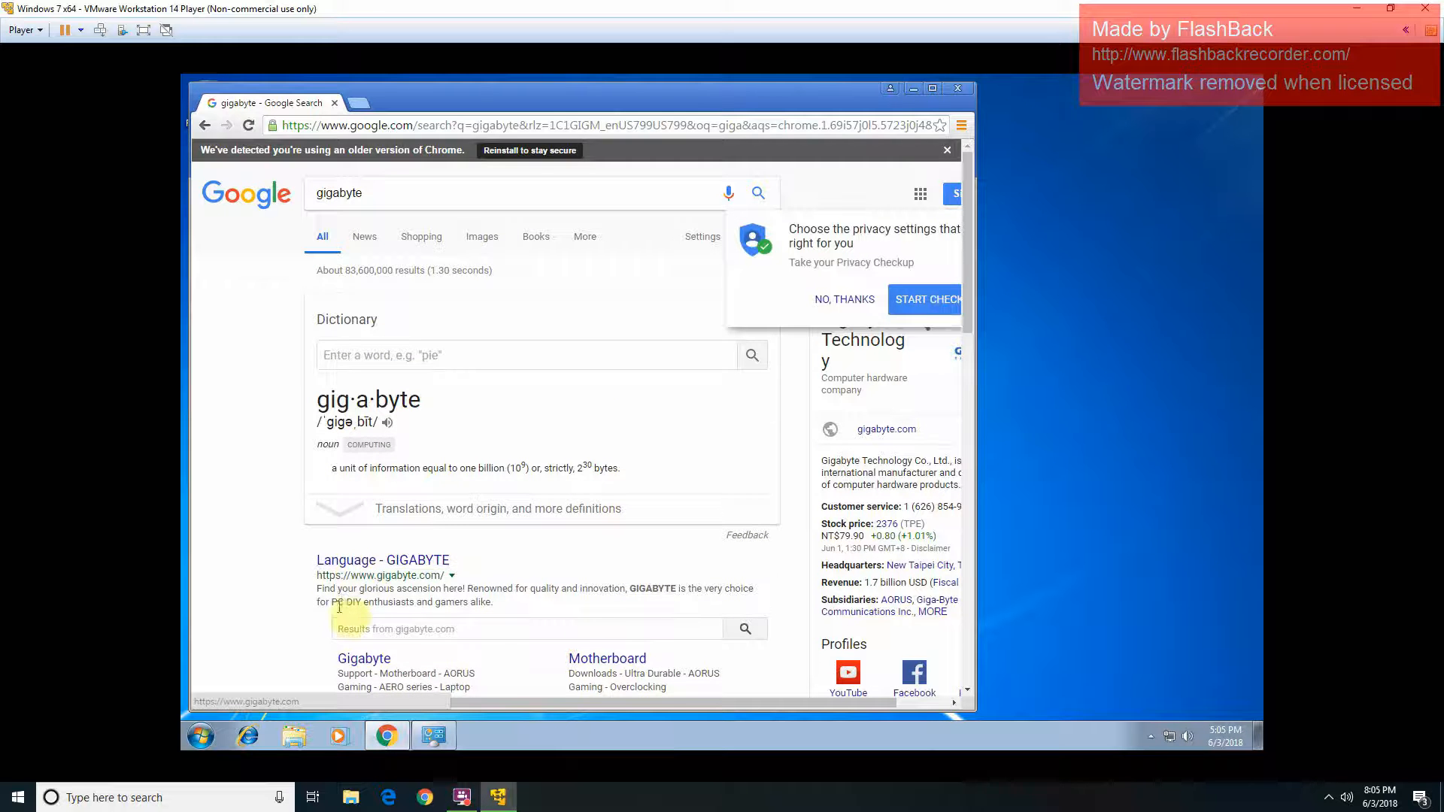
pyautogui.scroll(-1, 354, 596)
pyautogui.click(596, 585)
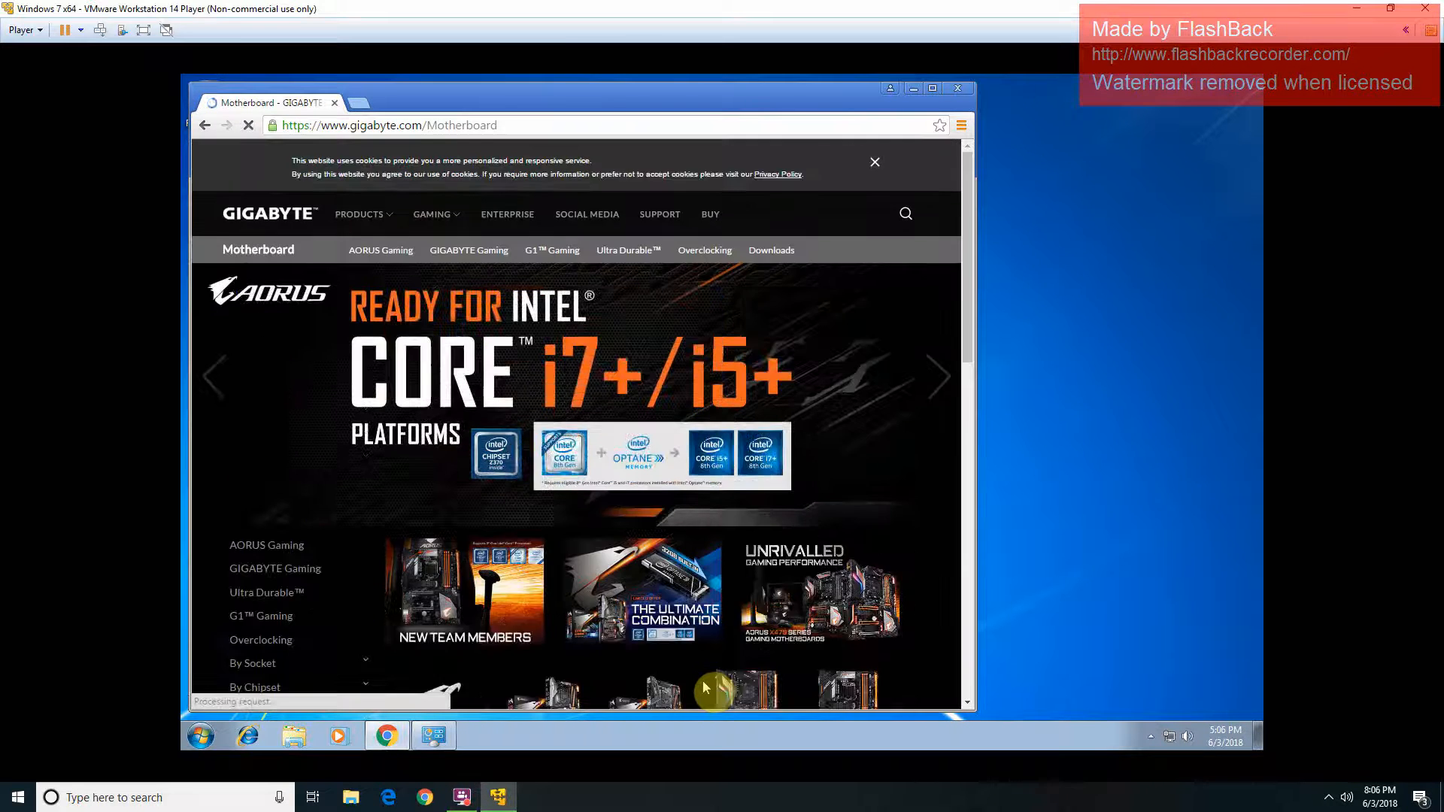
# Step: Filter the AORUS Gaming boards to AMD X370 and open the GA-AX370-Gaming 5 page
pyautogui.click(380, 254)
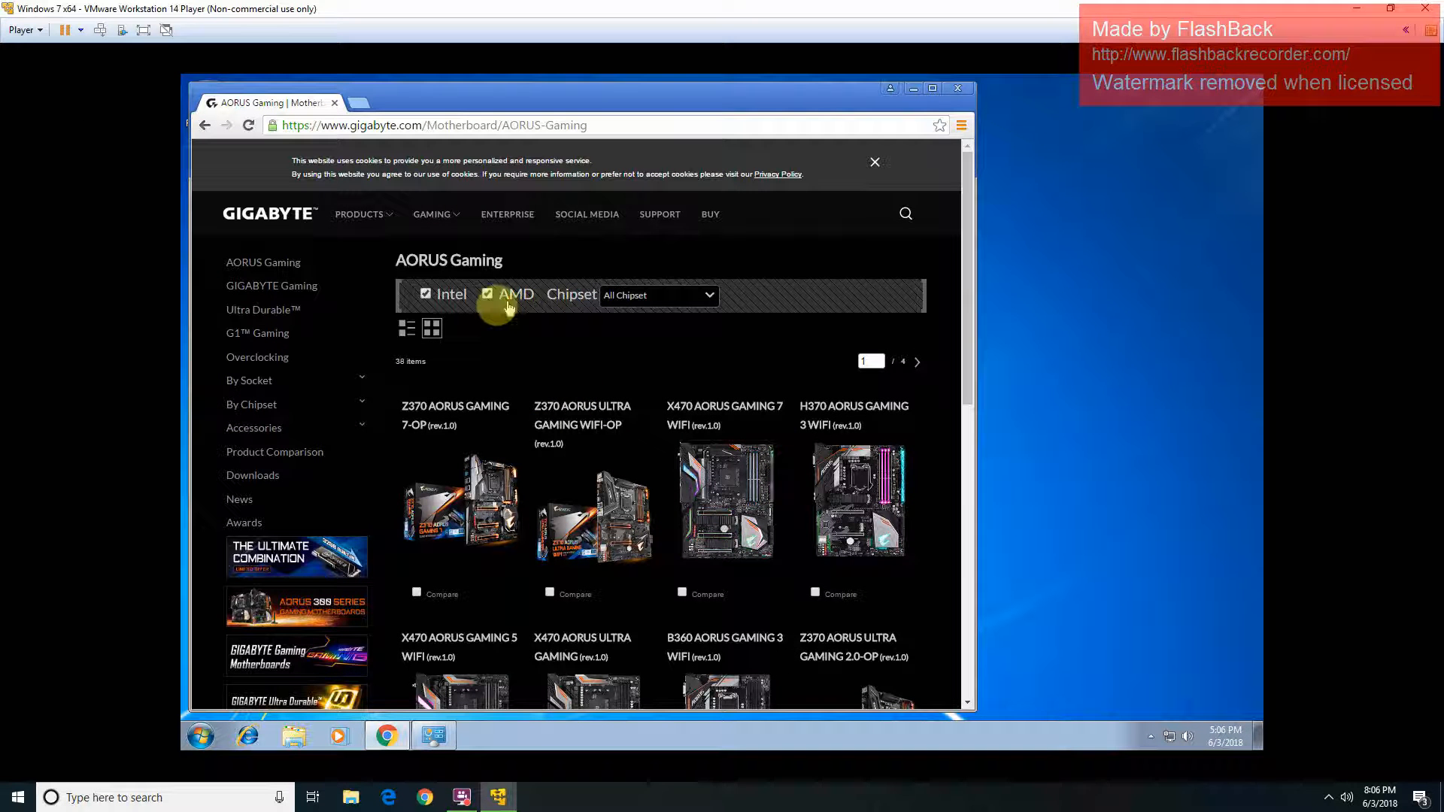
pyautogui.click(450, 299)
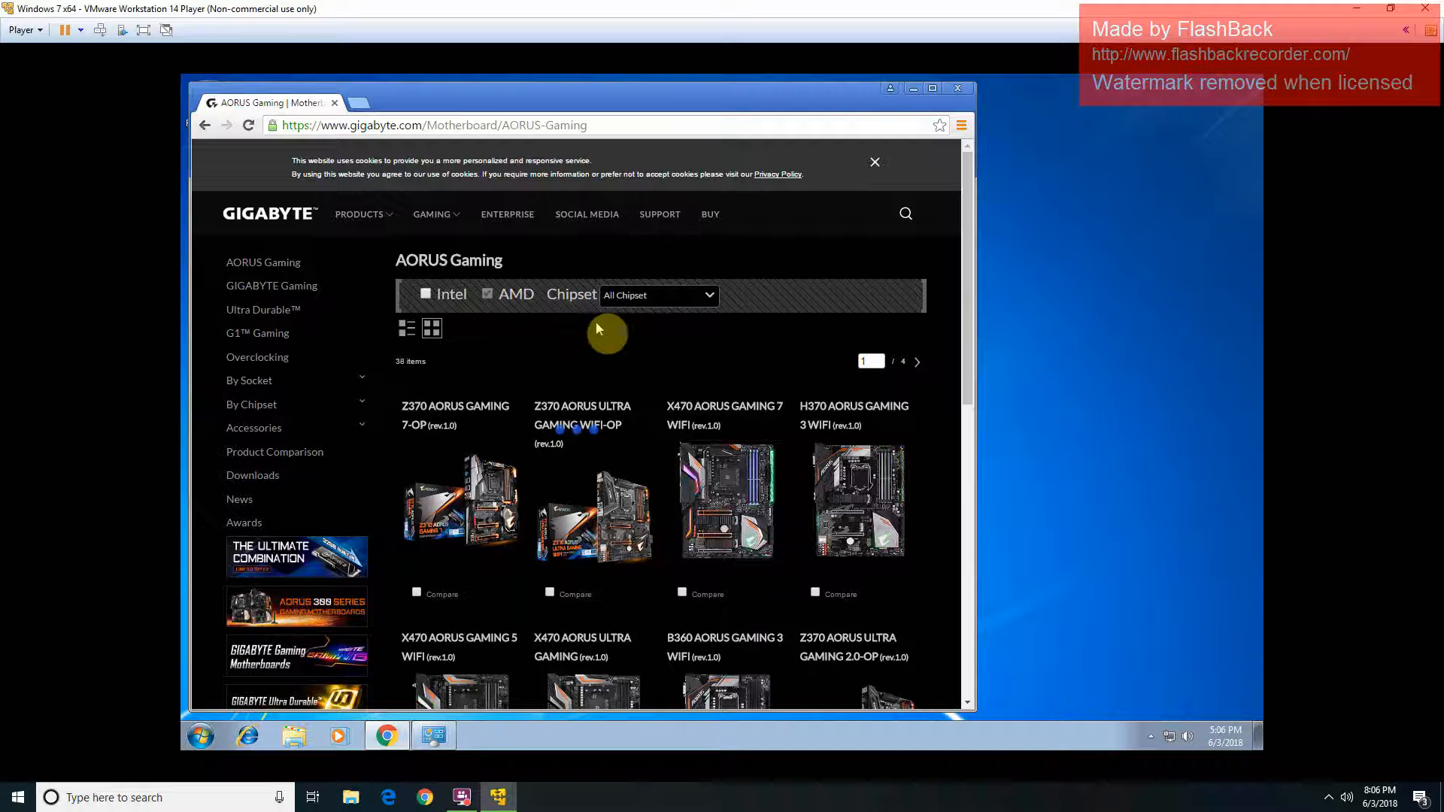
pyautogui.click(686, 307)
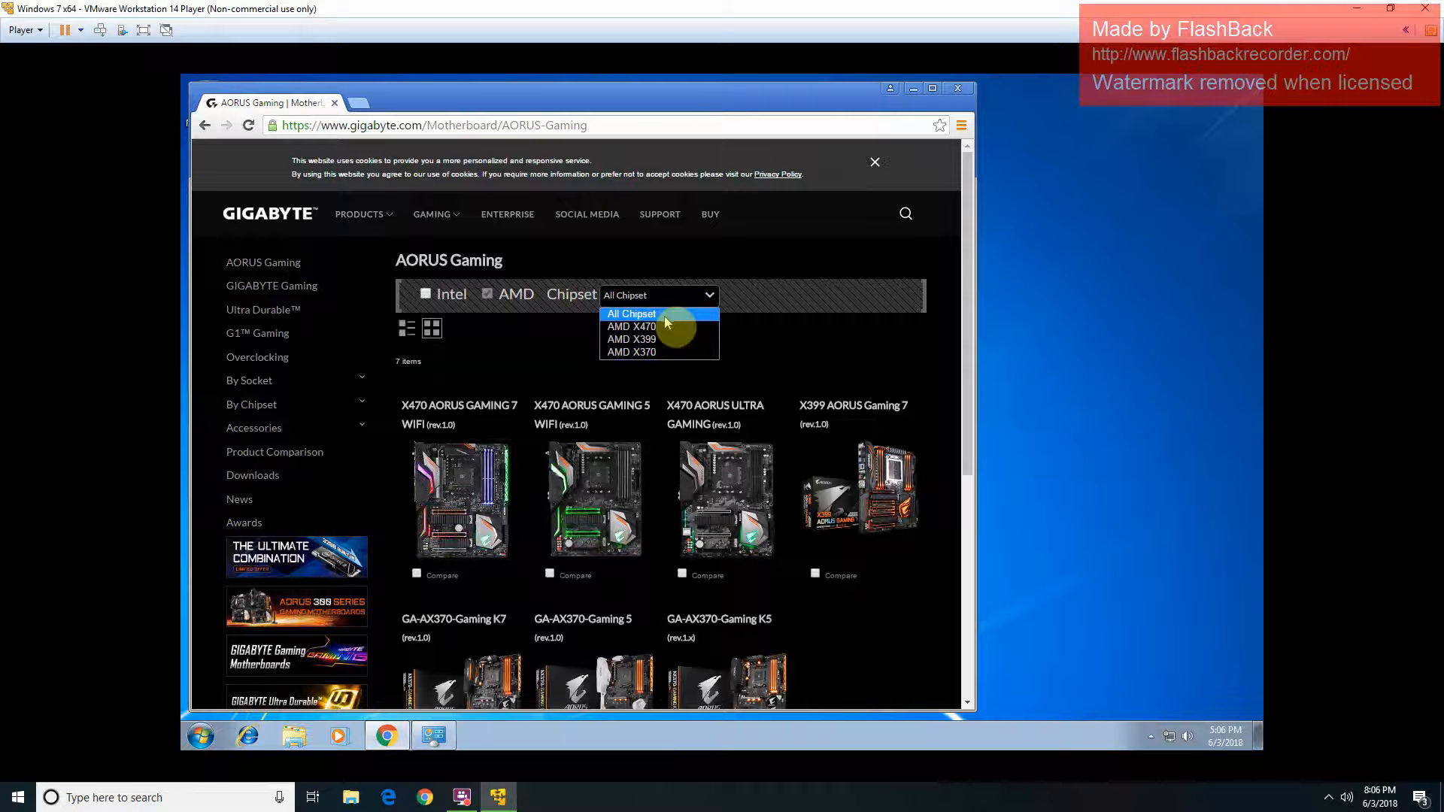
pyautogui.click(660, 353)
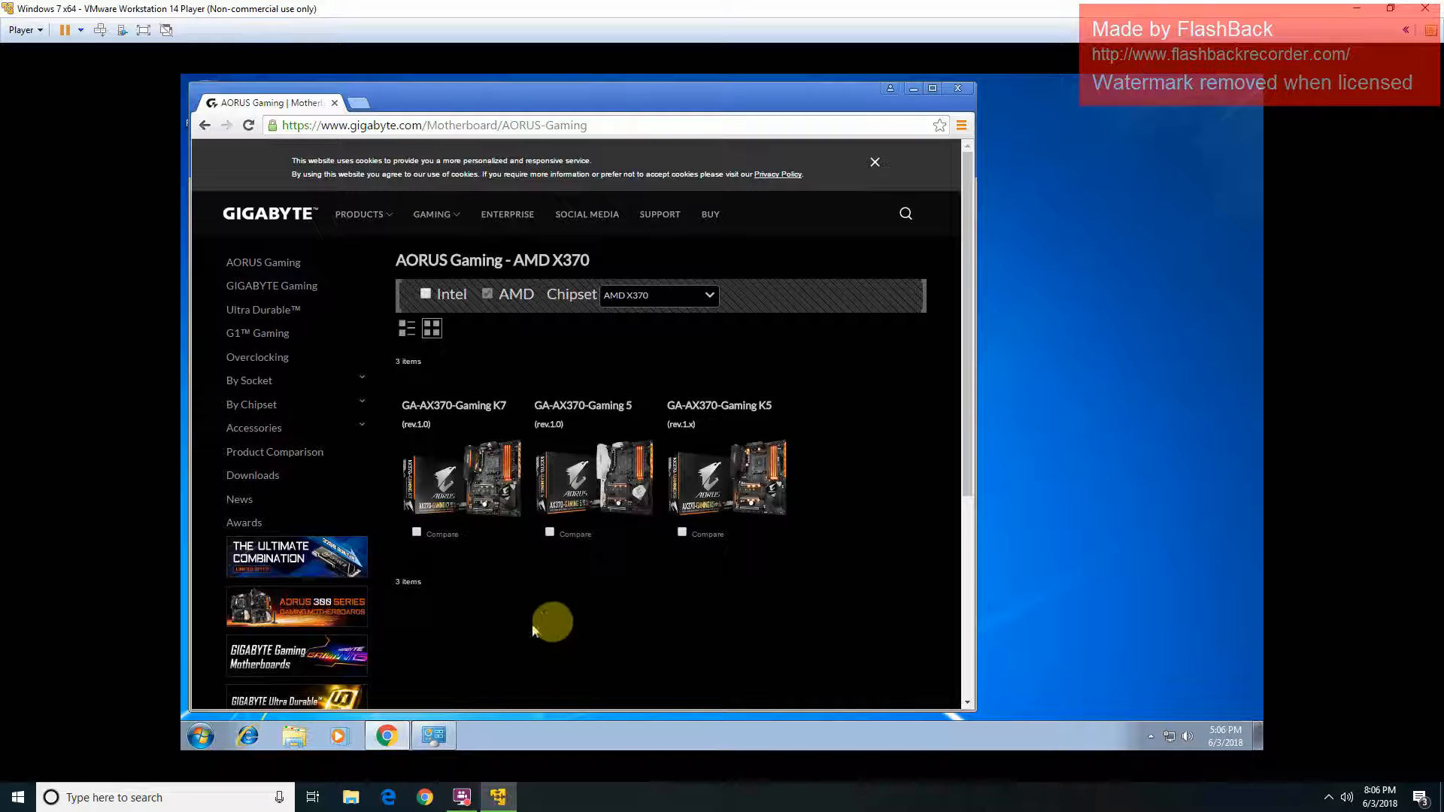
pyautogui.click(573, 494)
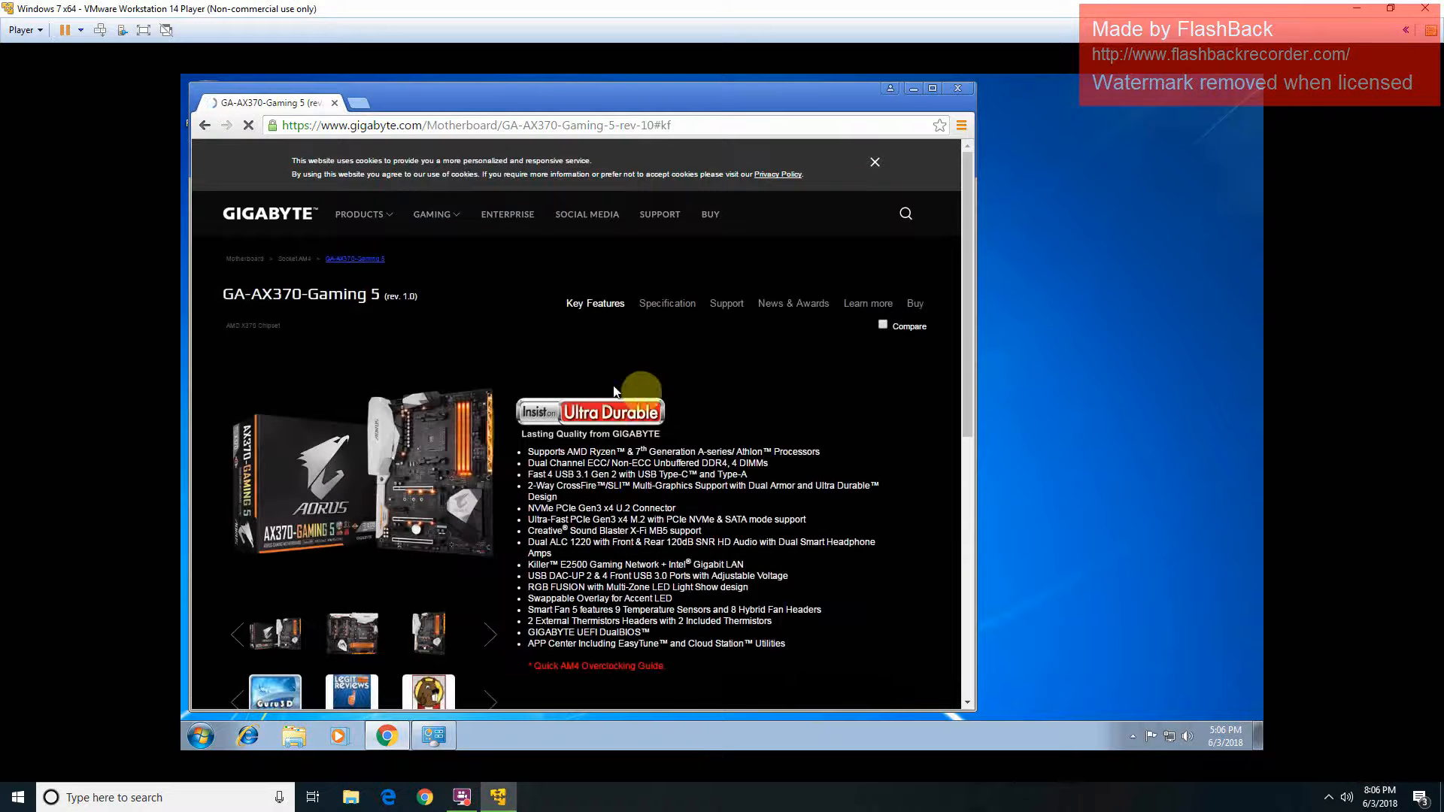
# Step: On the board's Support downloads, expand Chipset and LAN to list Killer E2500 and Intel 12.15.31.4
pyautogui.click(727, 304)
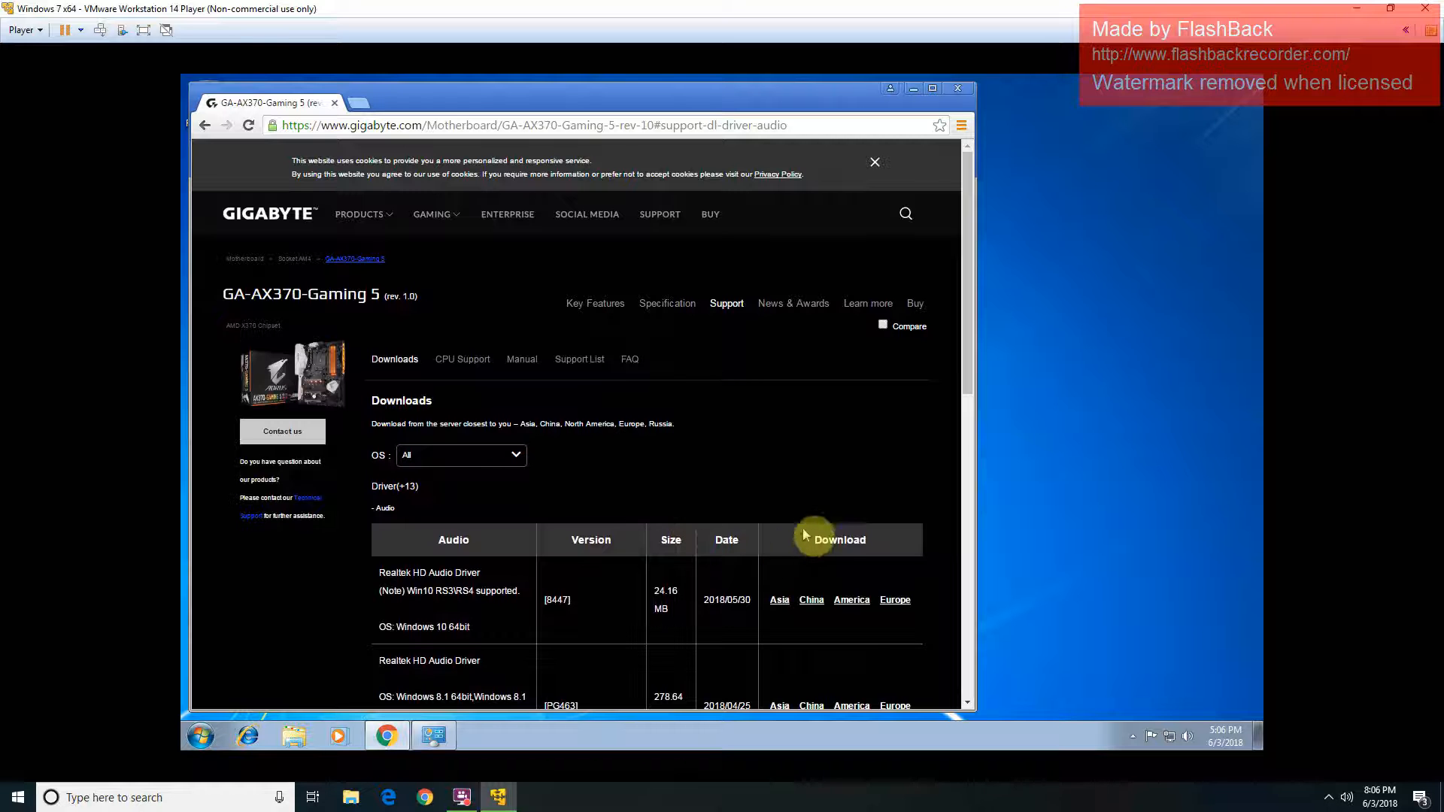
pyautogui.scroll(-2, 802, 527)
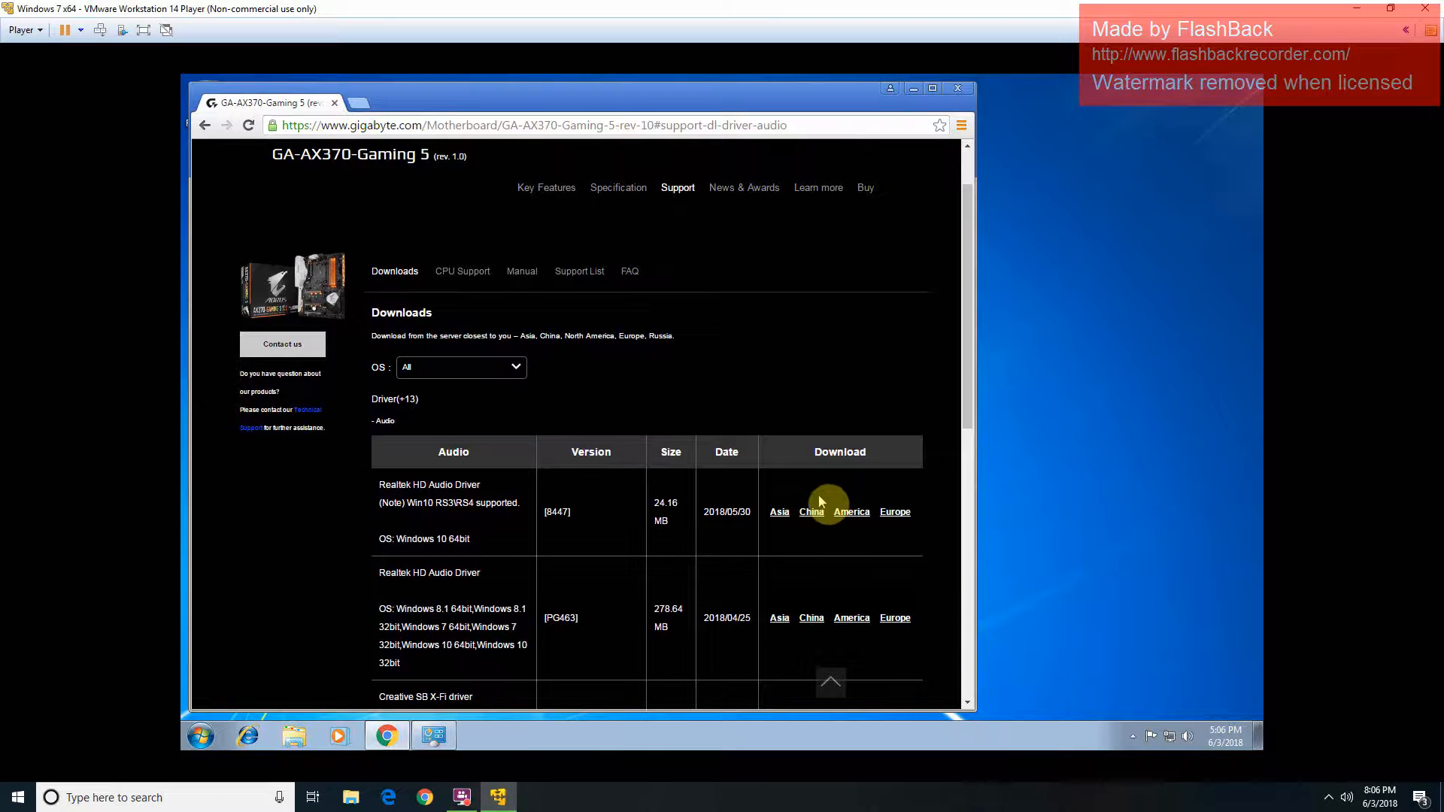
pyautogui.scroll(-2, 819, 495)
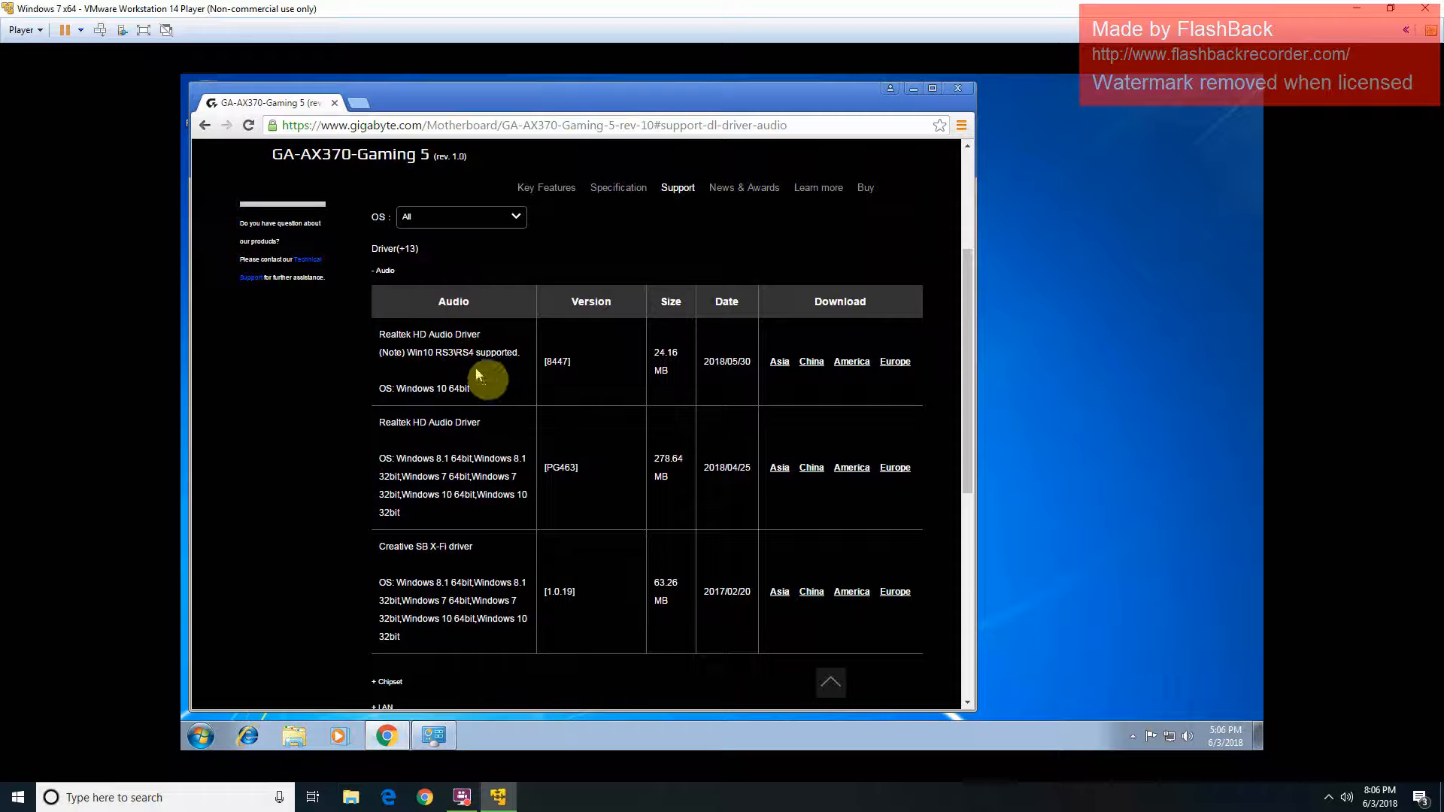
pyautogui.scroll(-3, 606, 470)
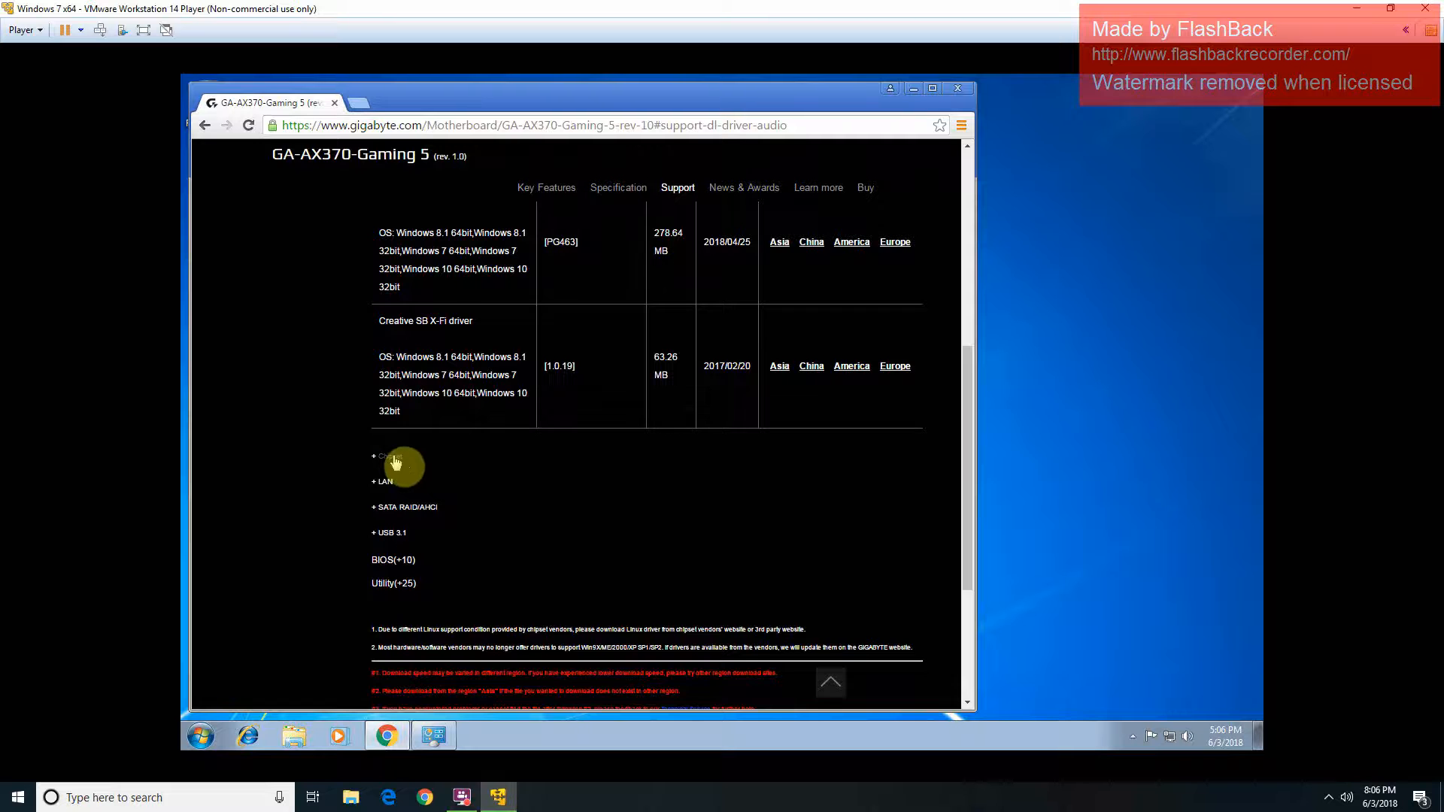
pyautogui.click(395, 459)
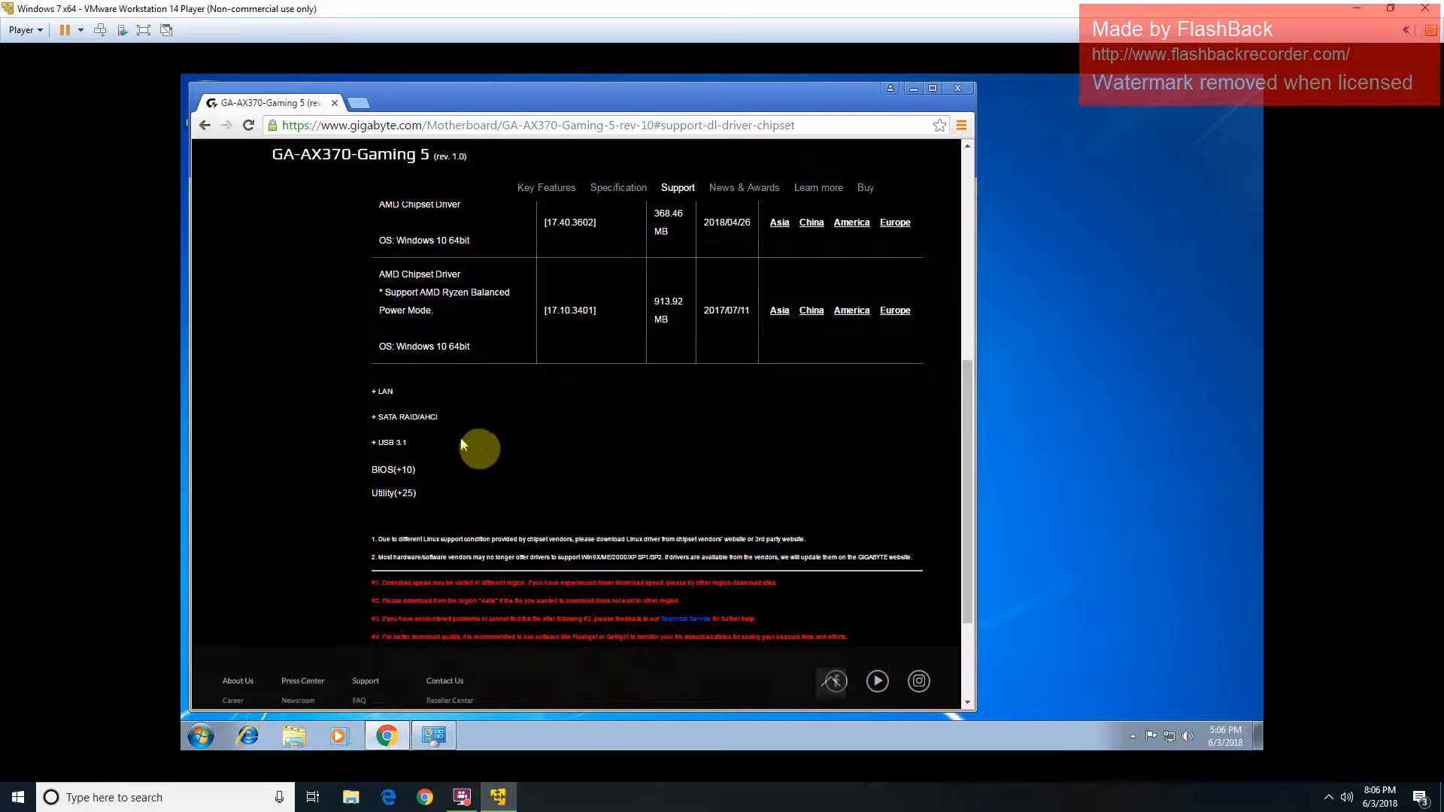
pyautogui.scroll(3, 524, 406)
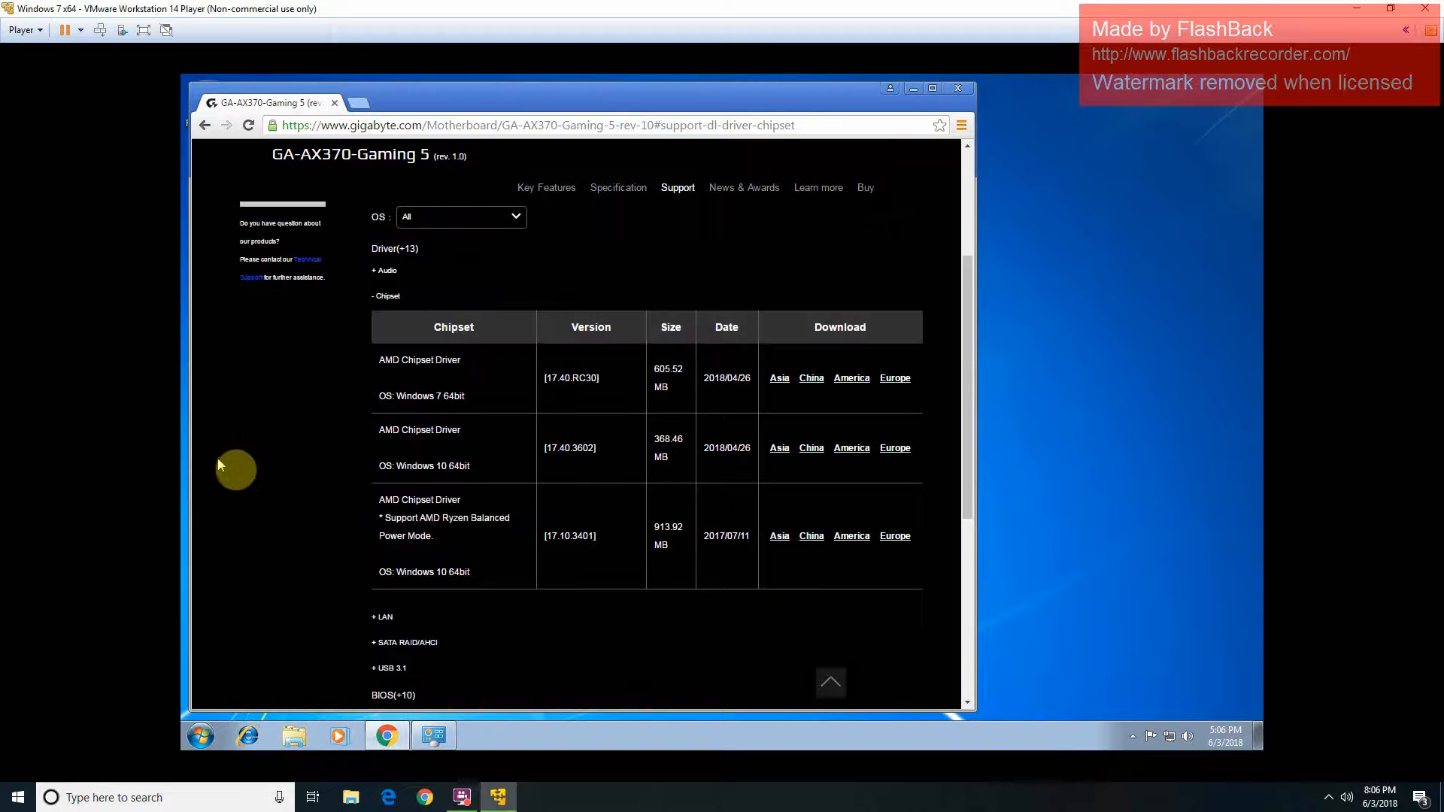
pyautogui.scroll(1, 225, 462)
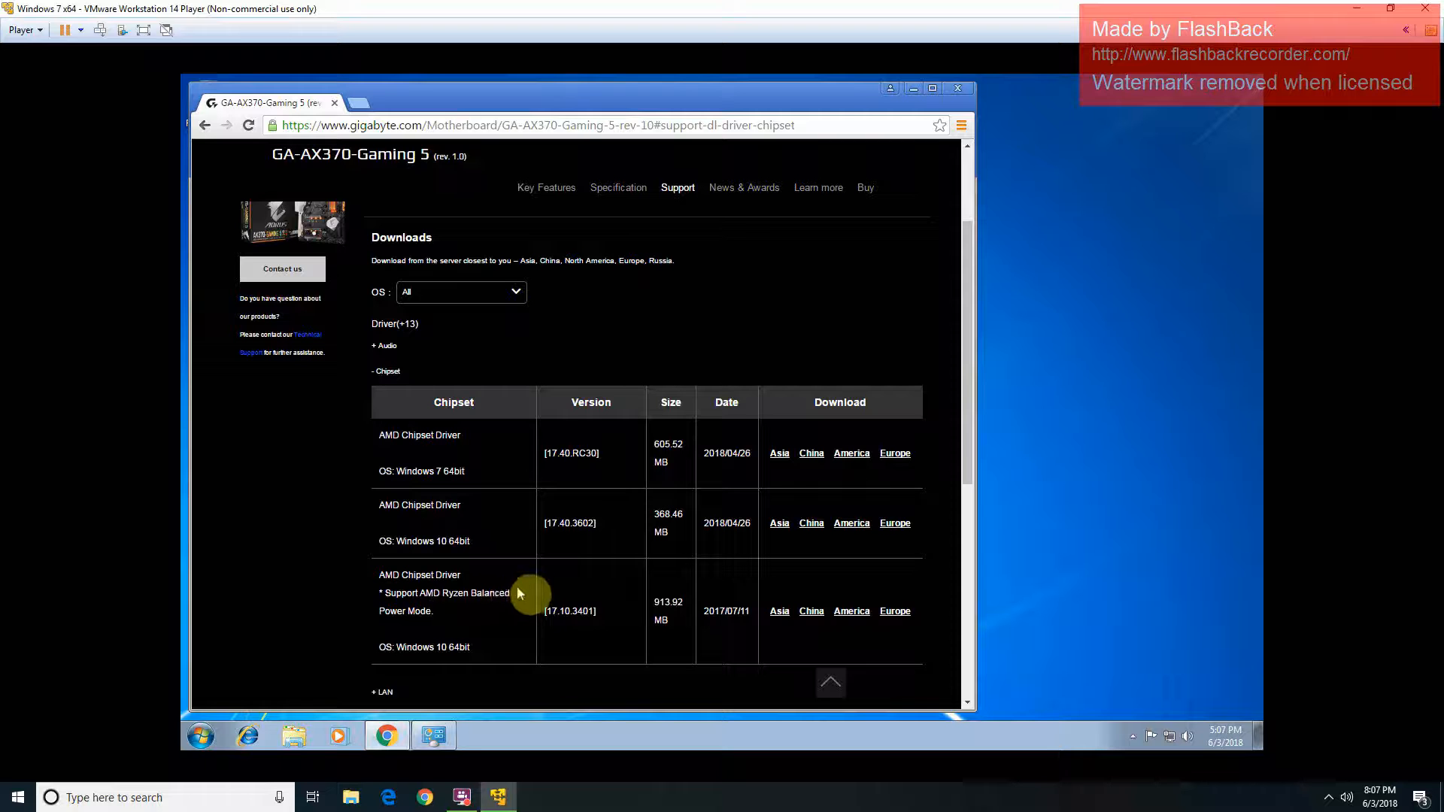
pyautogui.scroll(-2, 643, 587)
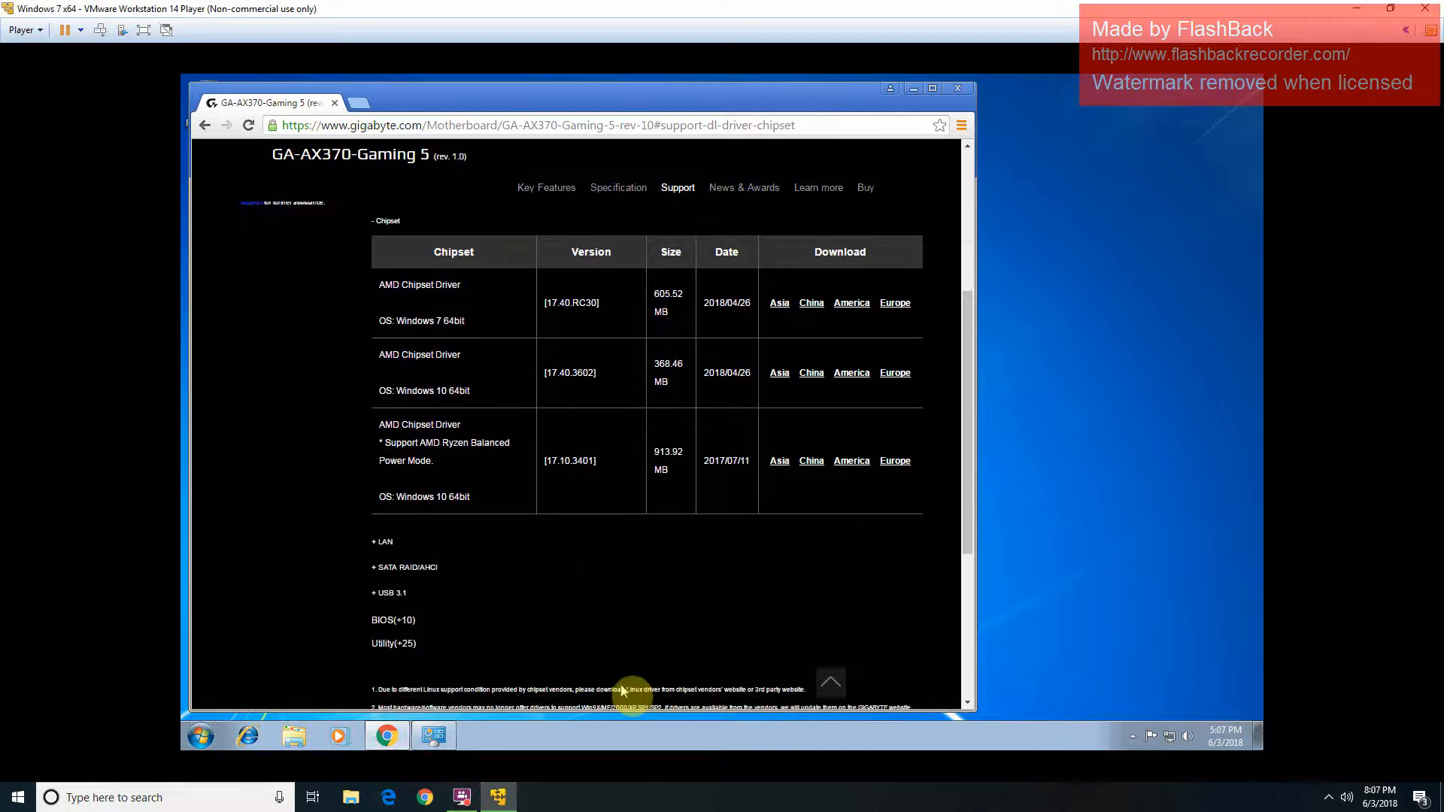
pyautogui.click(381, 546)
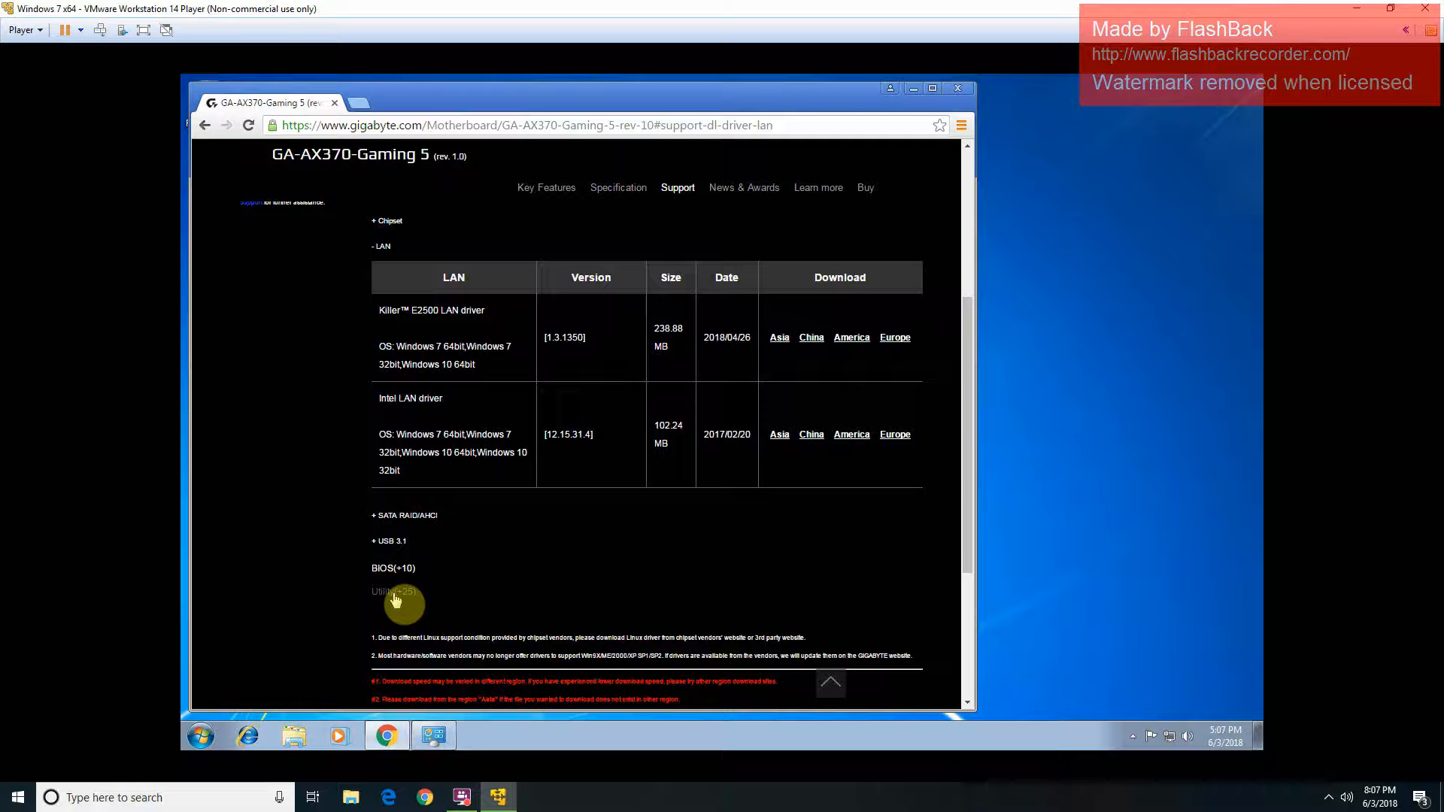
# Step: Download the Intel LAN driver from the America server and browse the USB 3.1 and BIOS lists
pyautogui.click(853, 439)
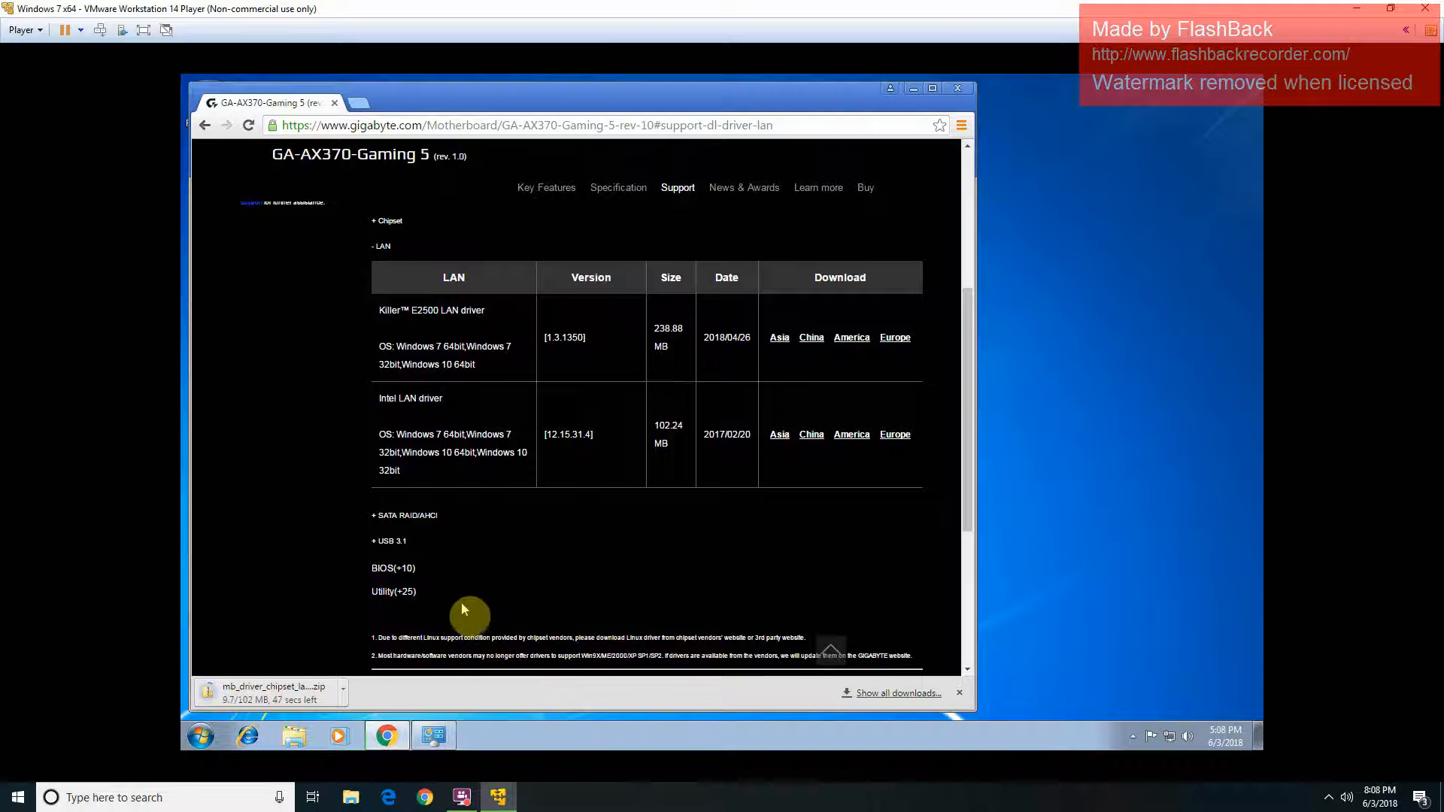
pyautogui.click(441, 543)
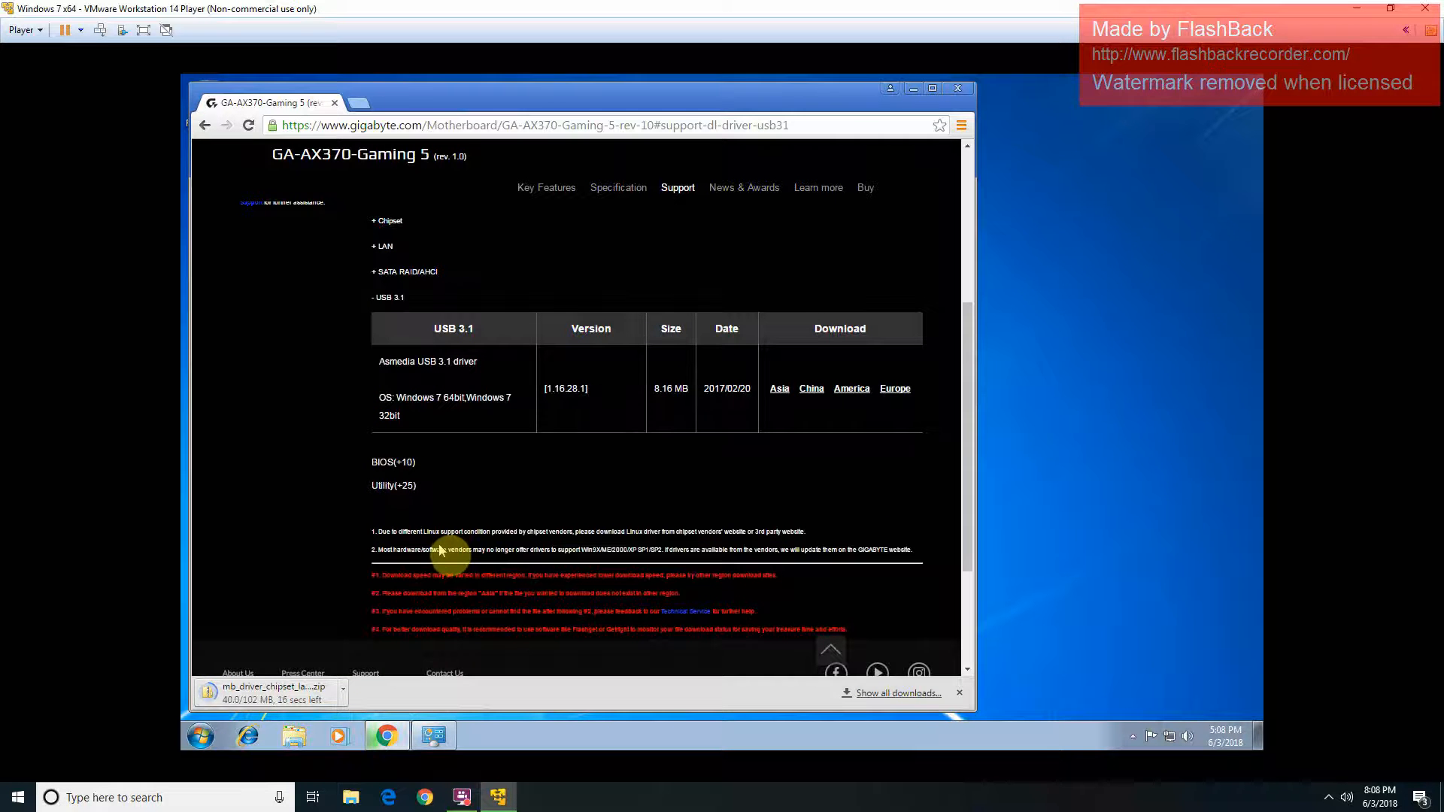
pyautogui.click(406, 463)
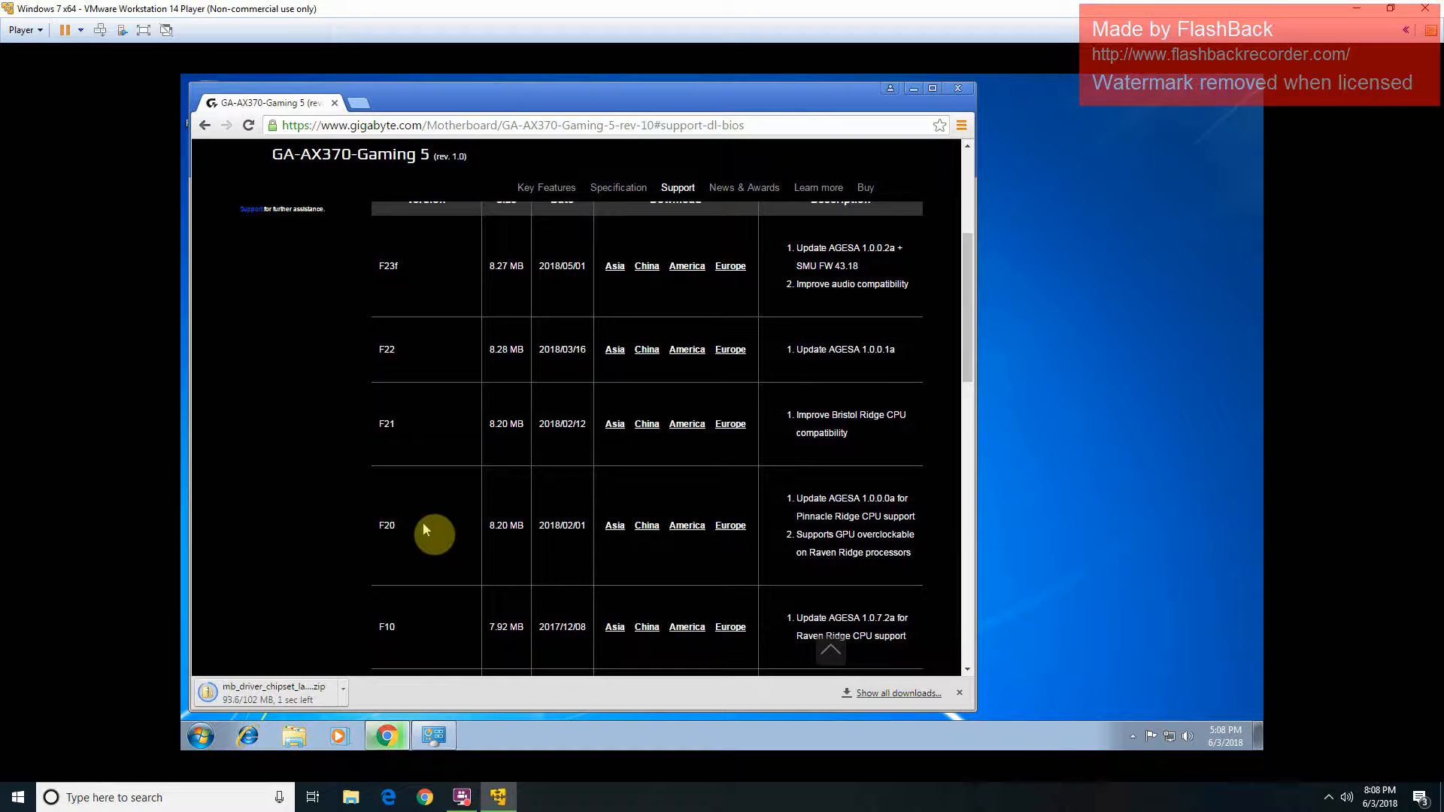
# Step: Open the downloaded mb_driver_chipset_lan-intel_am4 zip to reveal the Lan_Intel folder
pyautogui.scroll(-1, 758, 425)
pyautogui.scroll(-1, 758, 428)
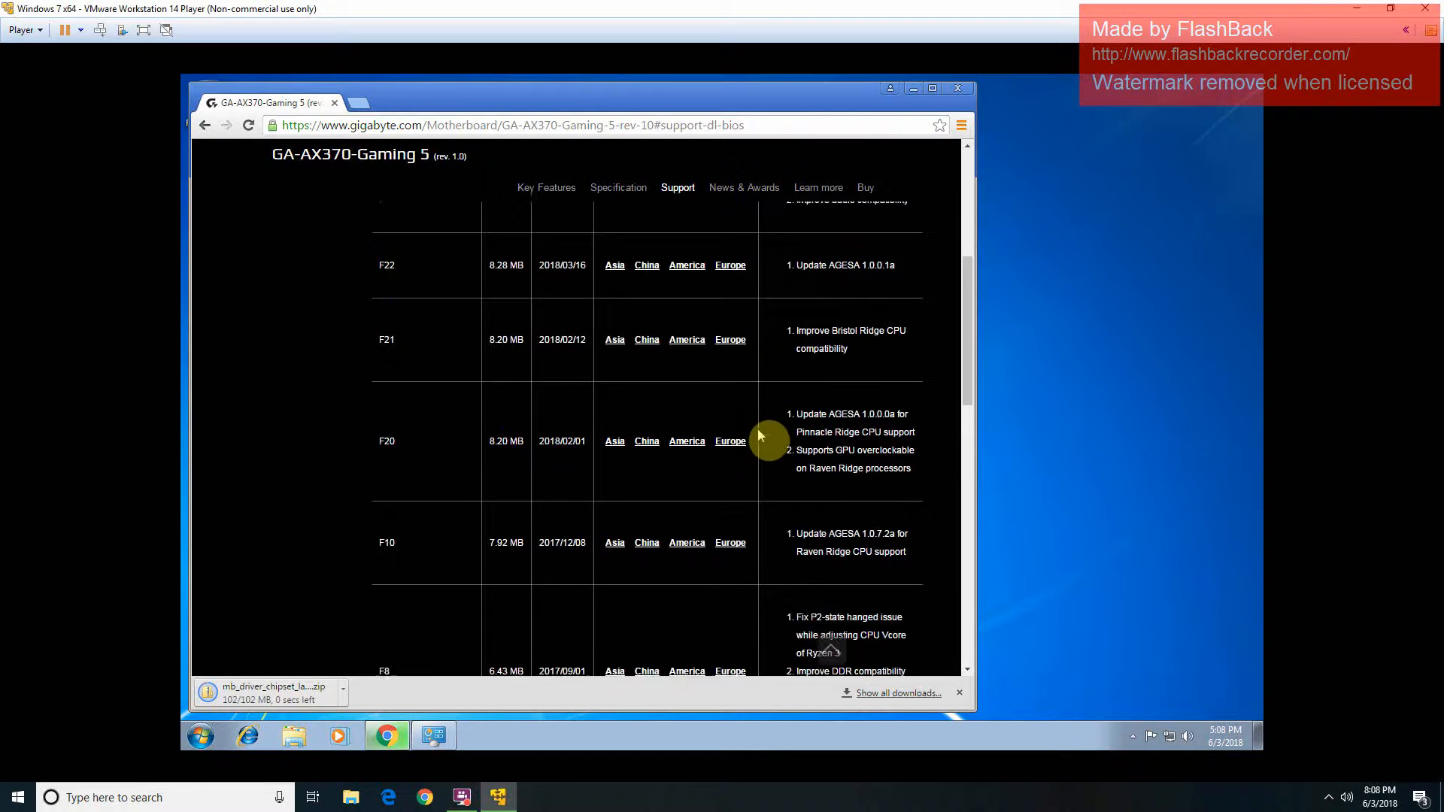
pyautogui.scroll(-8, 792, 423)
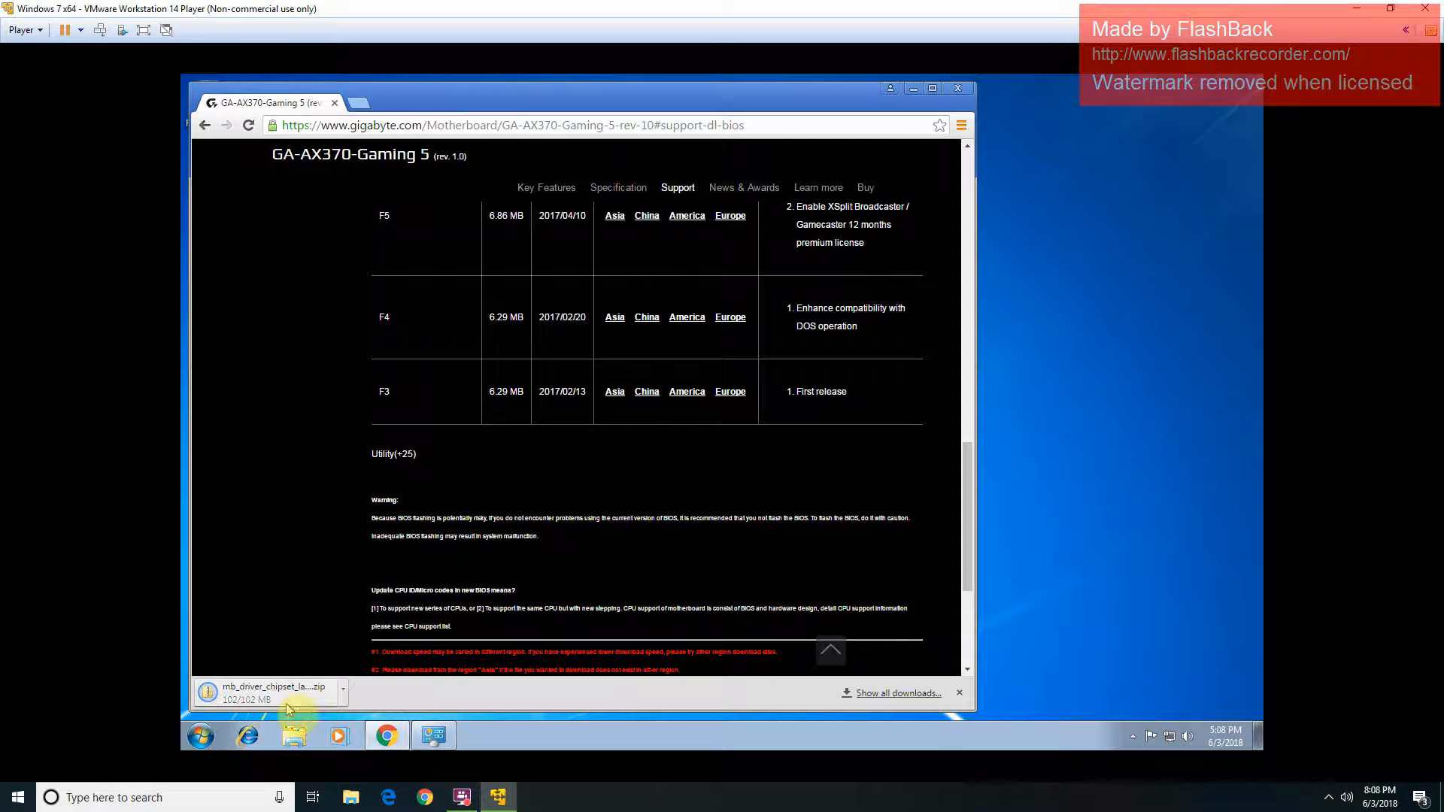
pyautogui.moveTo(287, 698); pyautogui.dragTo(288, 709)
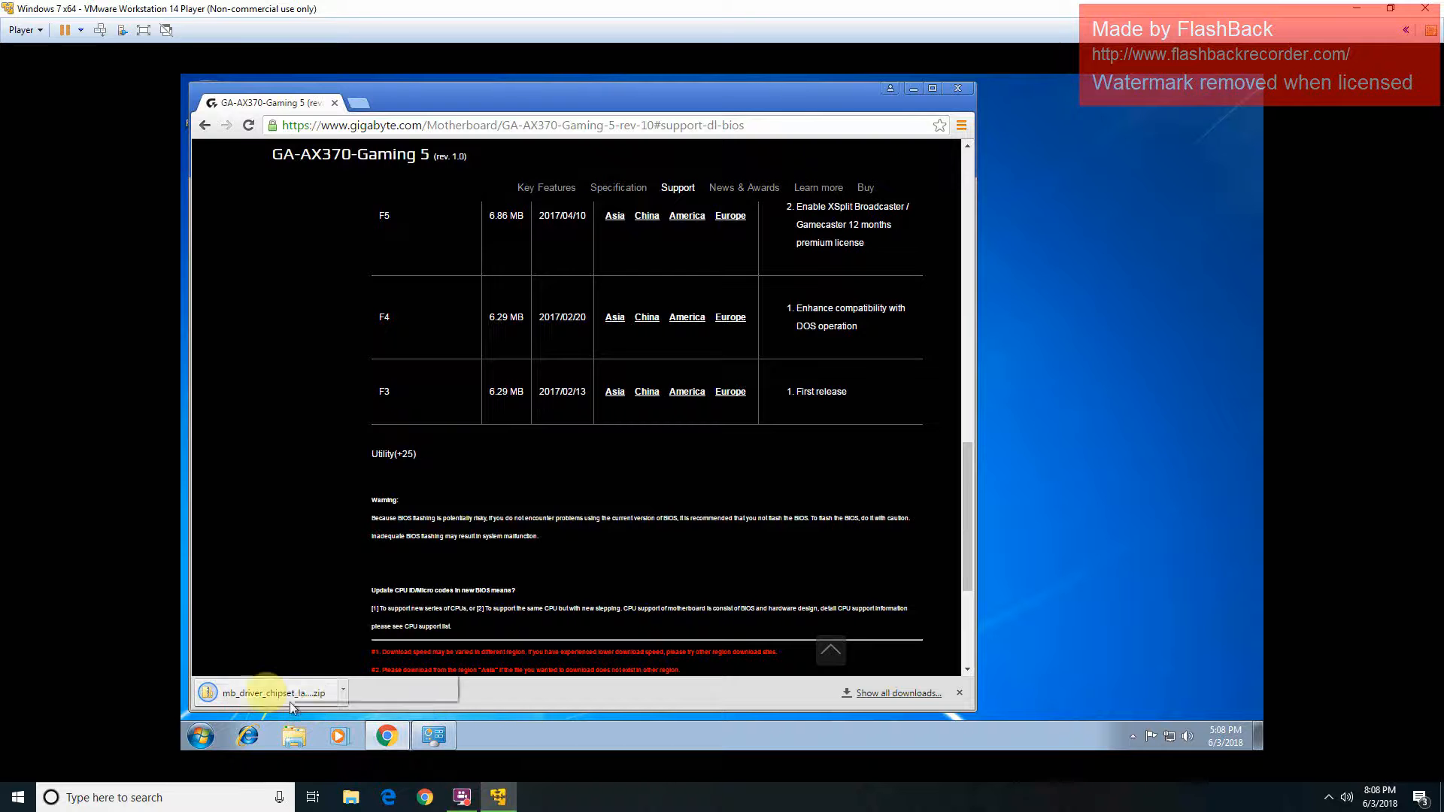
pyautogui.rightClick(256, 689)
pyautogui.click(256, 688)
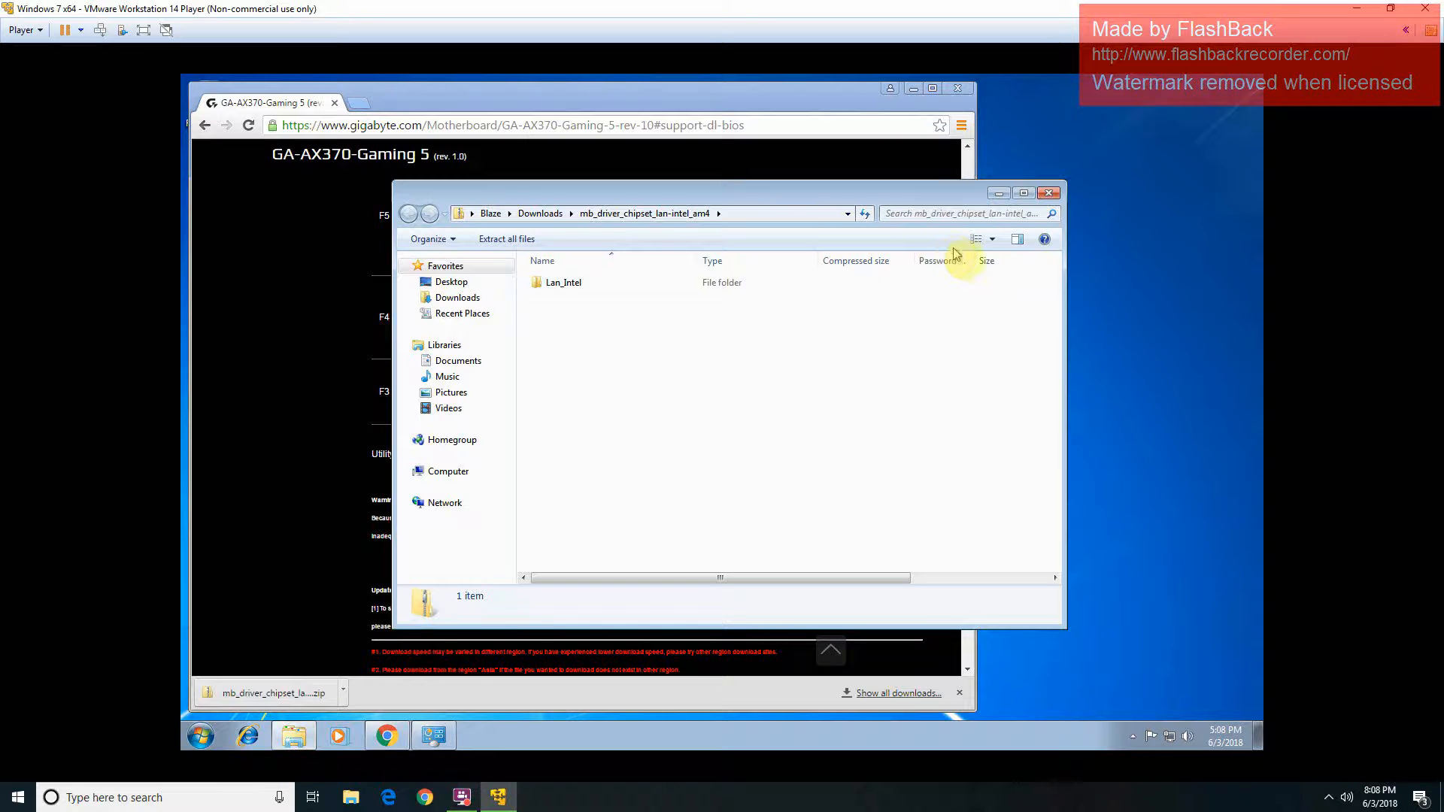
# Step: Copy the Lan_Intel folder and paste it into the new computer folder on ESD-USB (E:)
pyautogui.rightClick(900, 287)
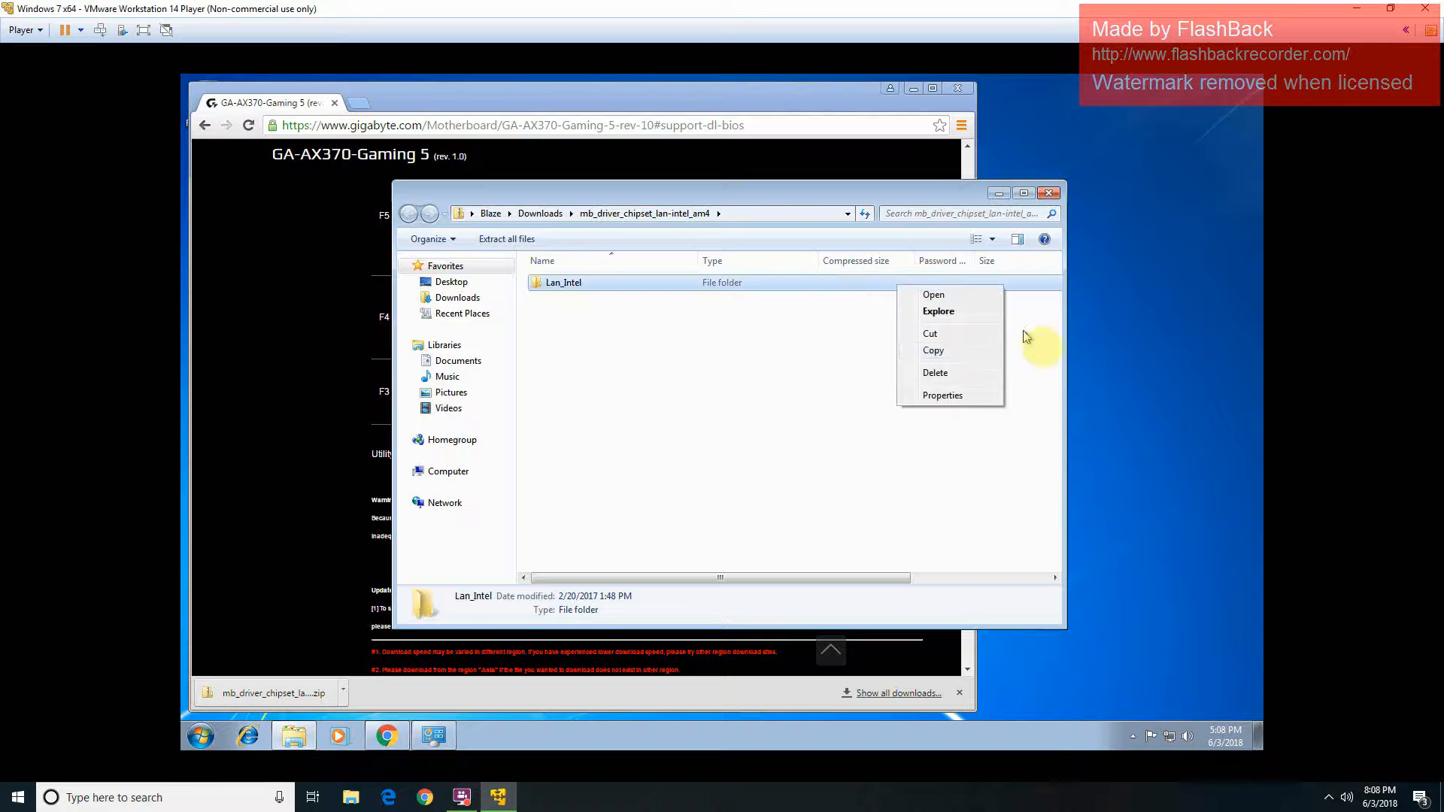
pyautogui.click(983, 352)
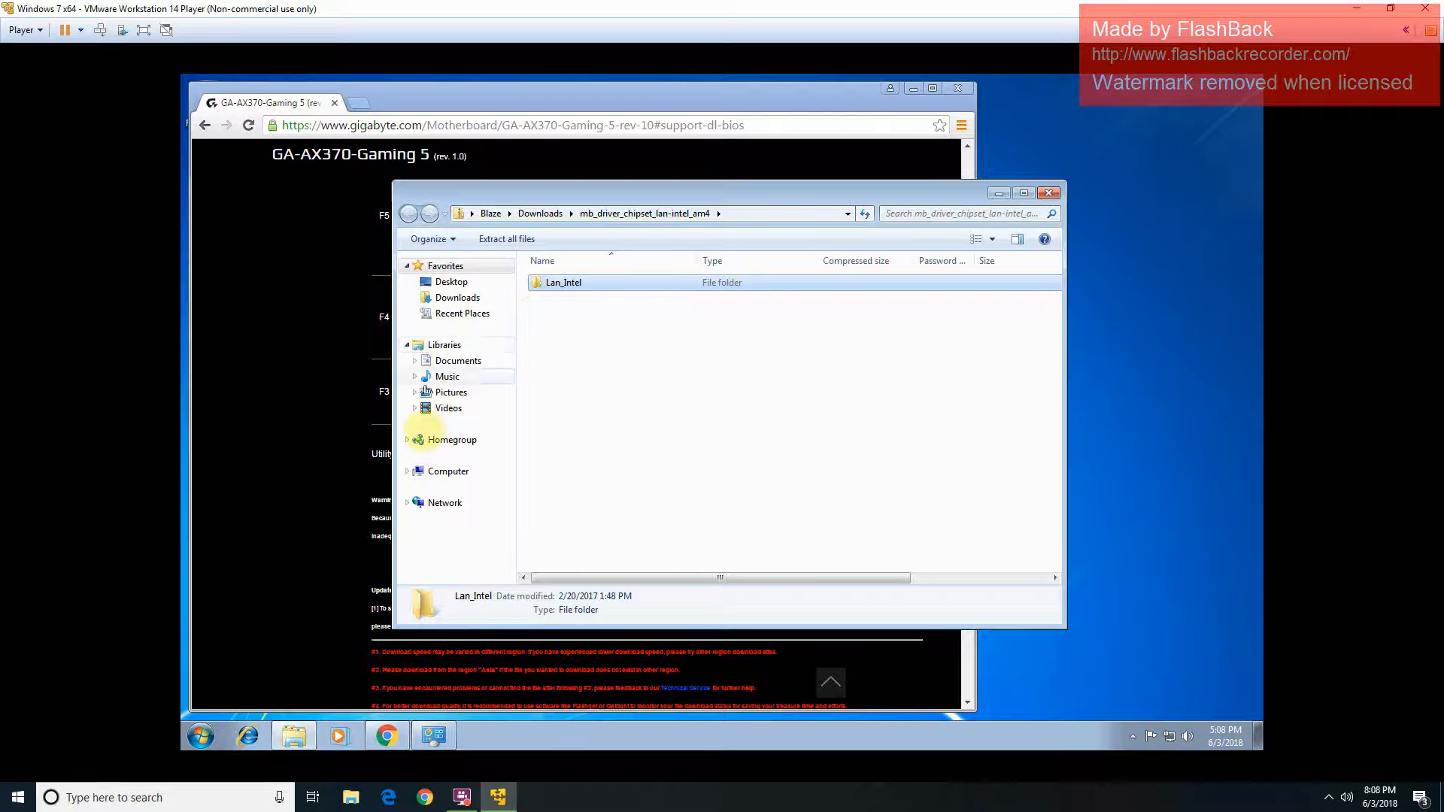
pyautogui.click(448, 470)
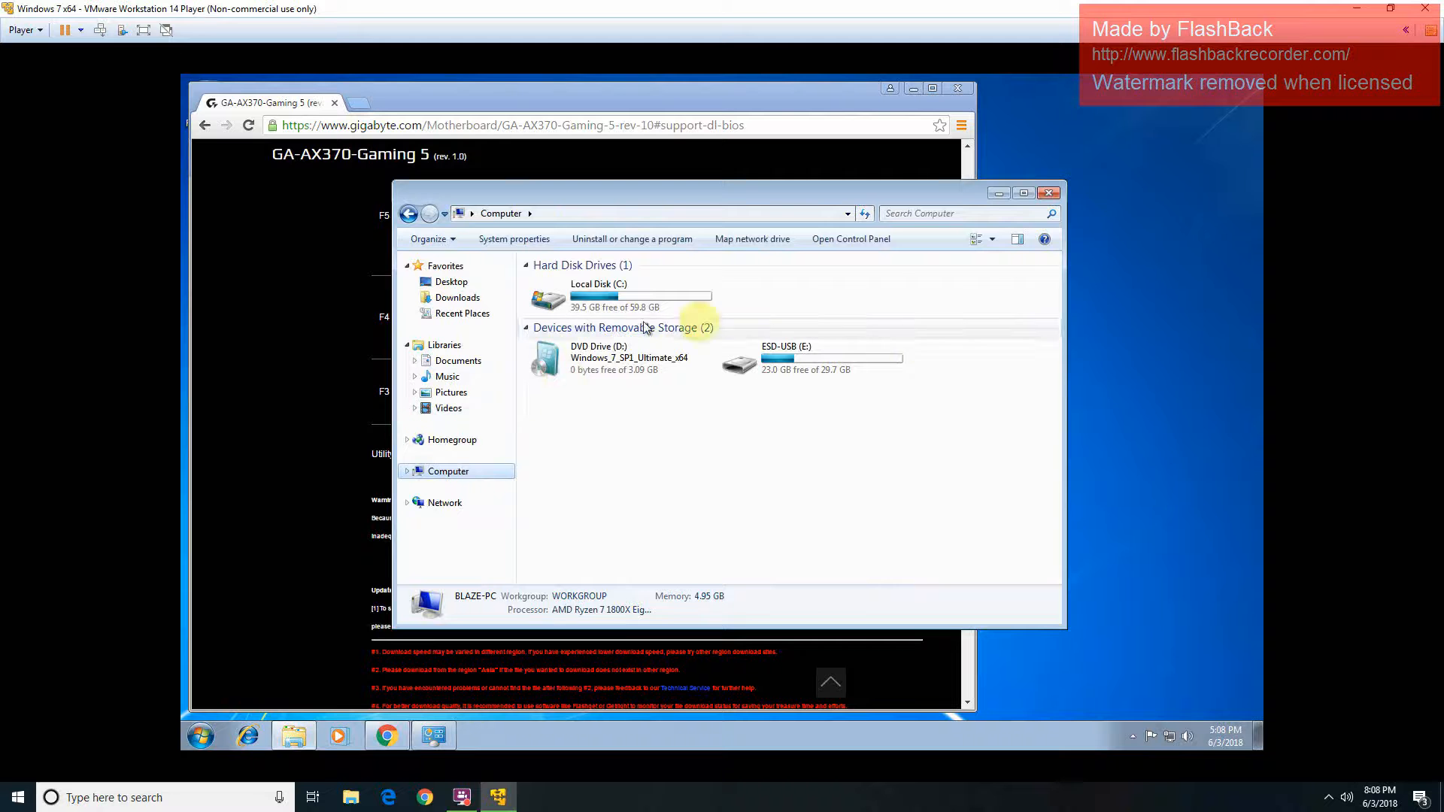
pyautogui.doubleClick(893, 368)
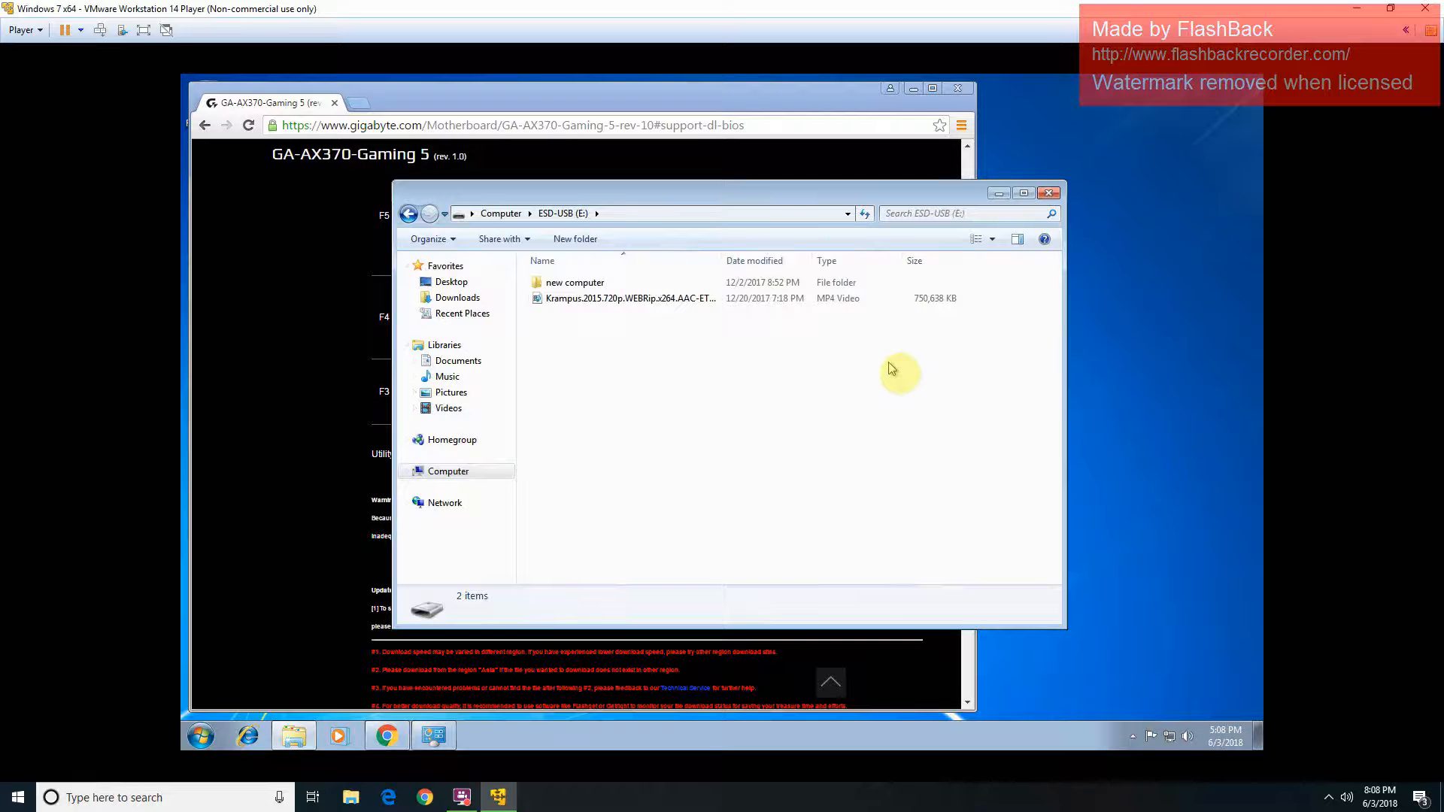
pyautogui.doubleClick(951, 291)
pyautogui.rightClick(844, 410)
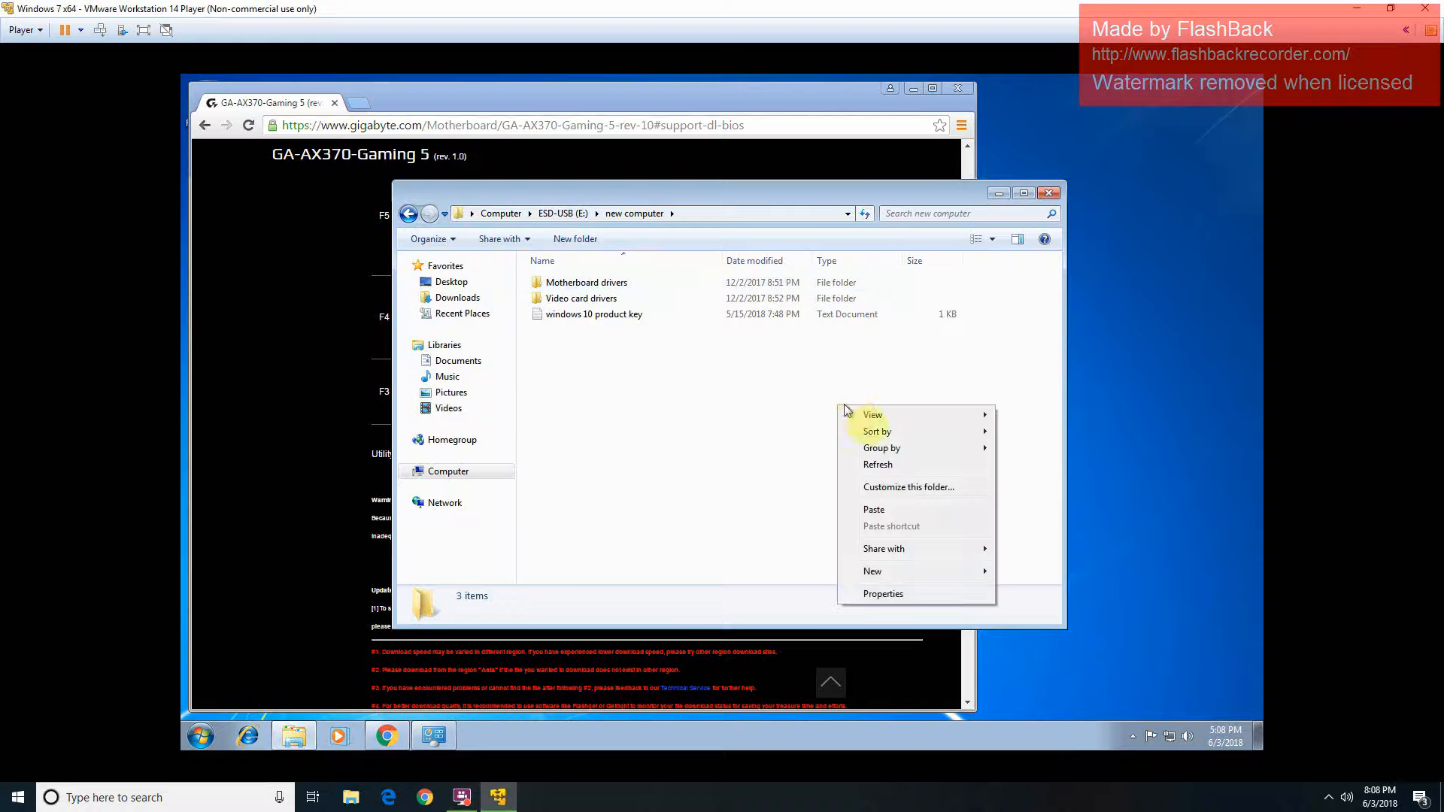
pyautogui.click(896, 511)
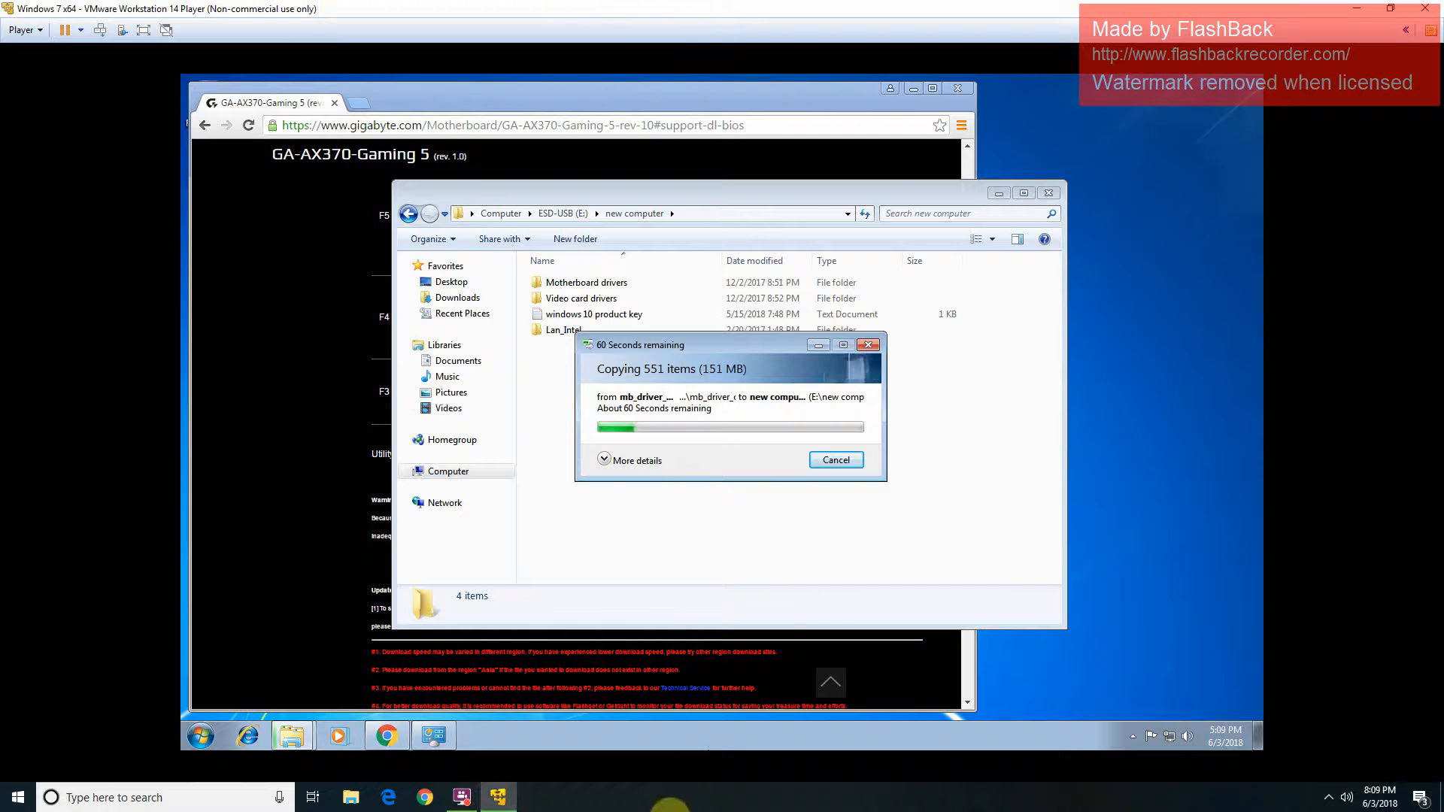
# Step: Check Windows Update's download progress, then return to the new computer folder window
pyautogui.click(387, 765)
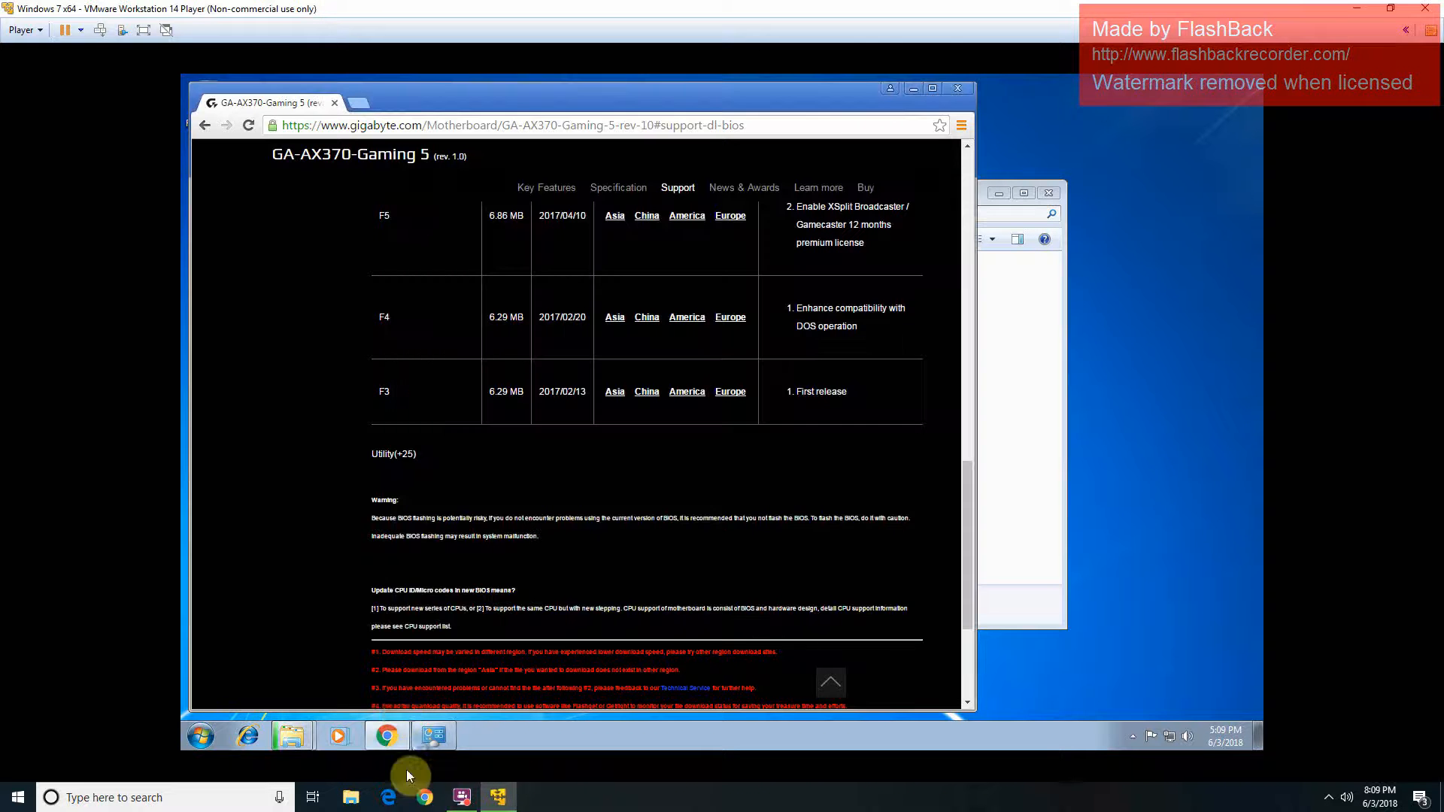
pyautogui.click(440, 745)
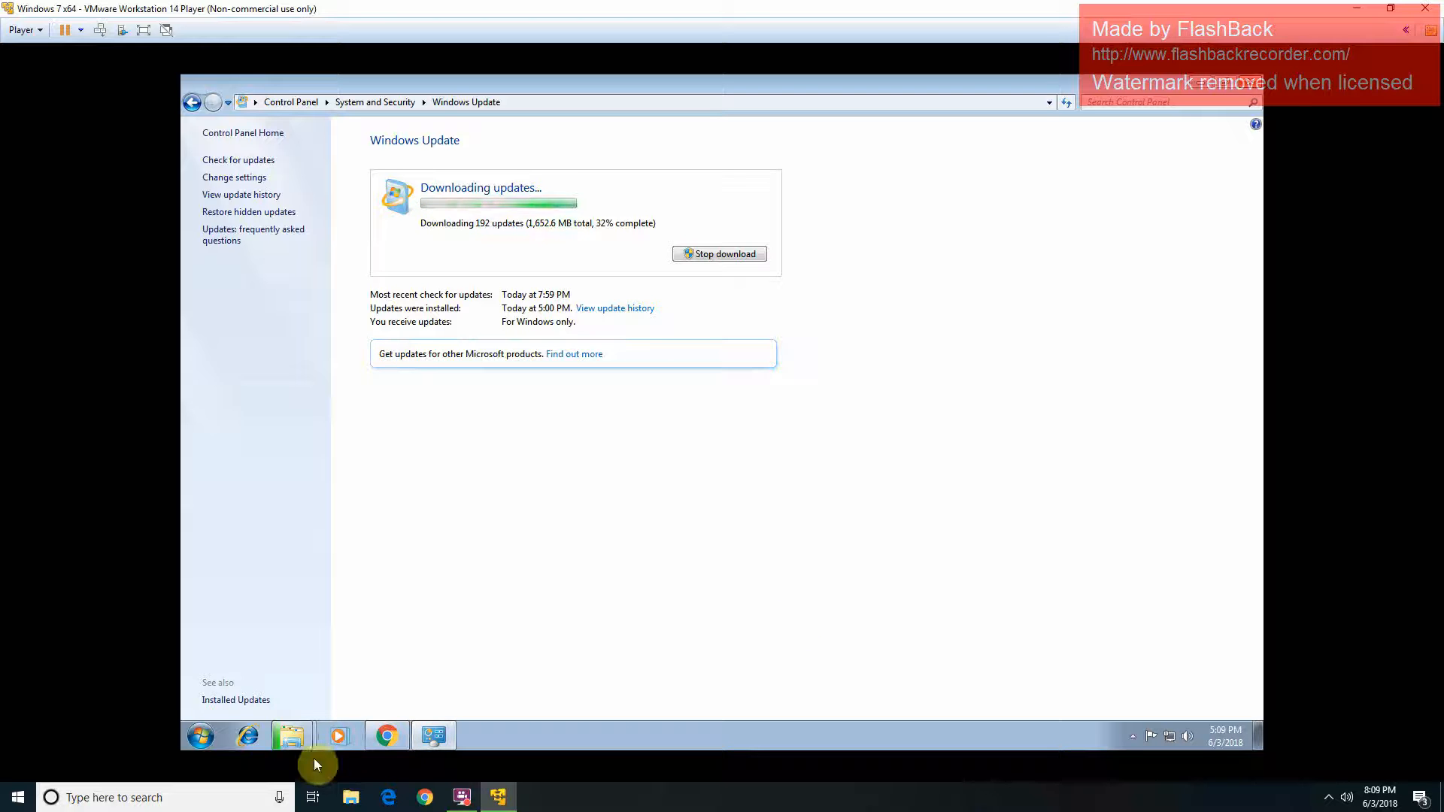
pyautogui.click(298, 746)
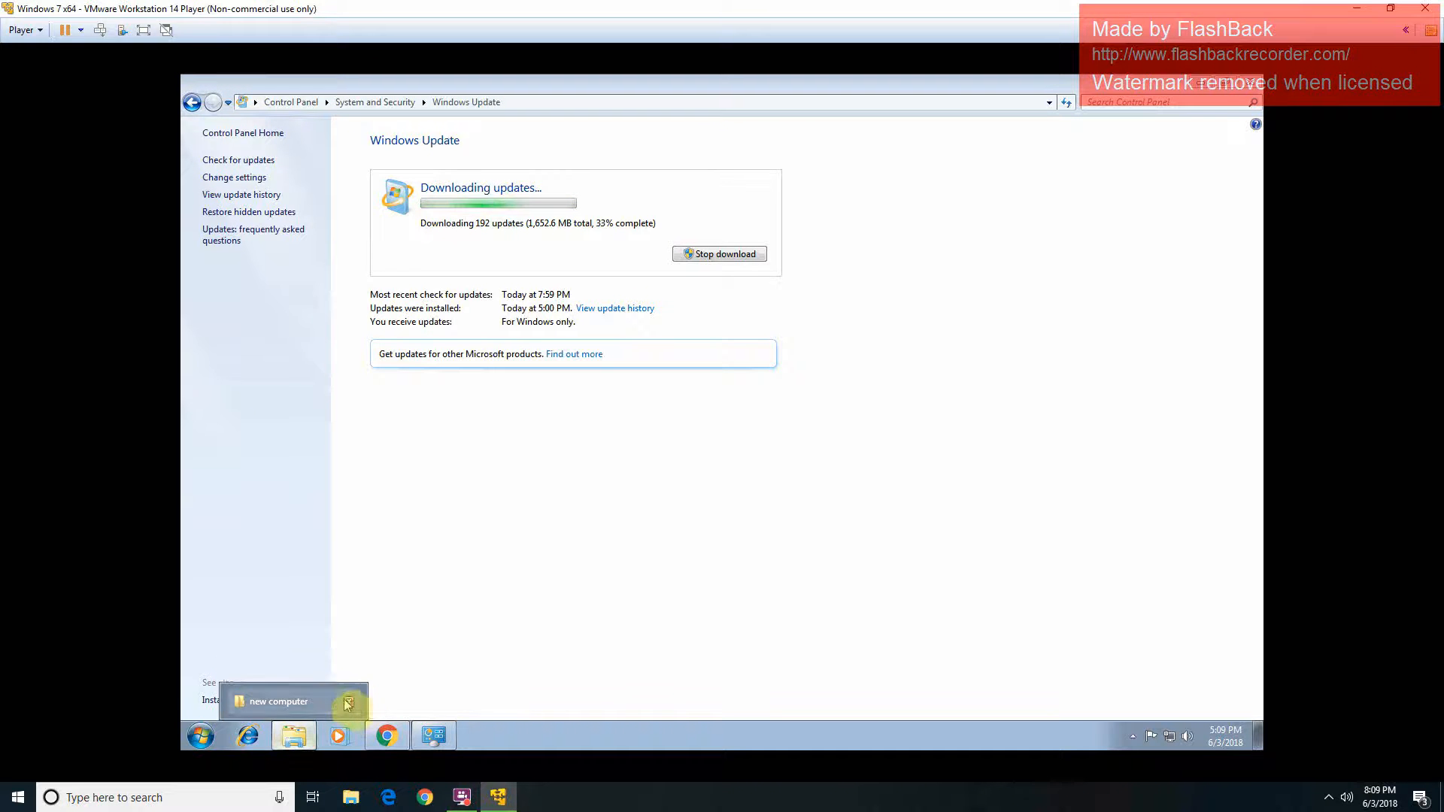
pyautogui.click(351, 705)
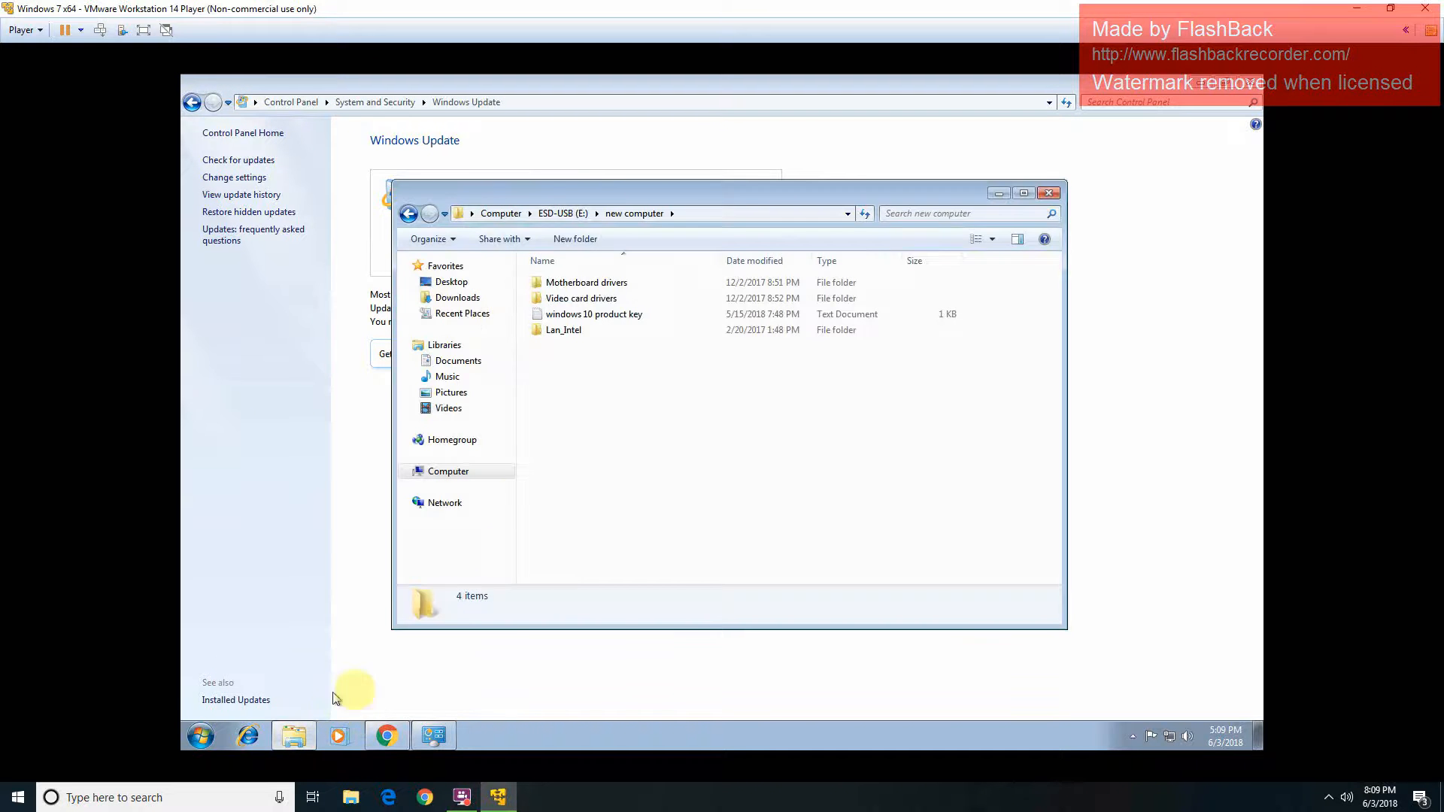
# Step: Permanently delete the copied Lan_Intel folder from the USB drive
pyautogui.doubleClick(648, 333)
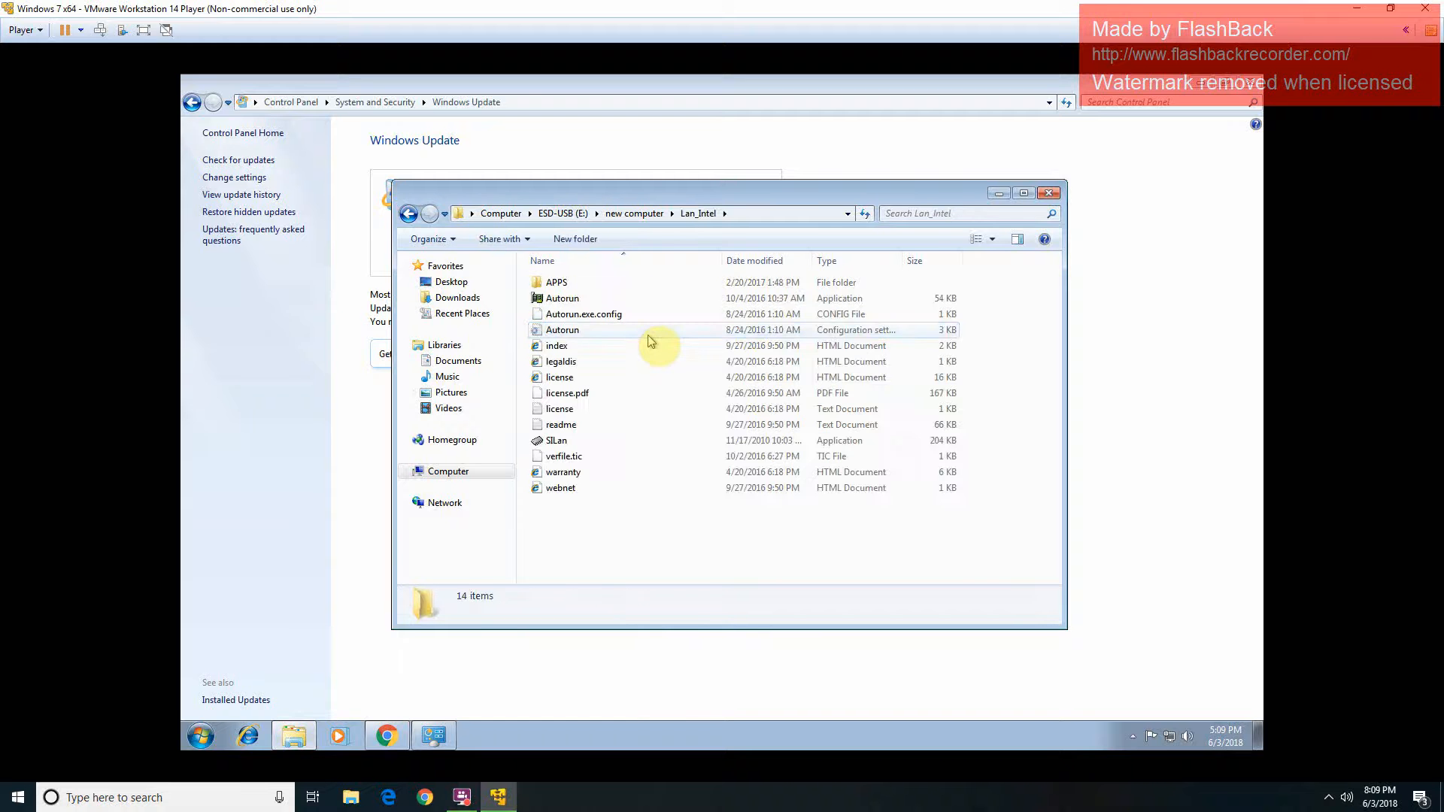
pyautogui.click(632, 214)
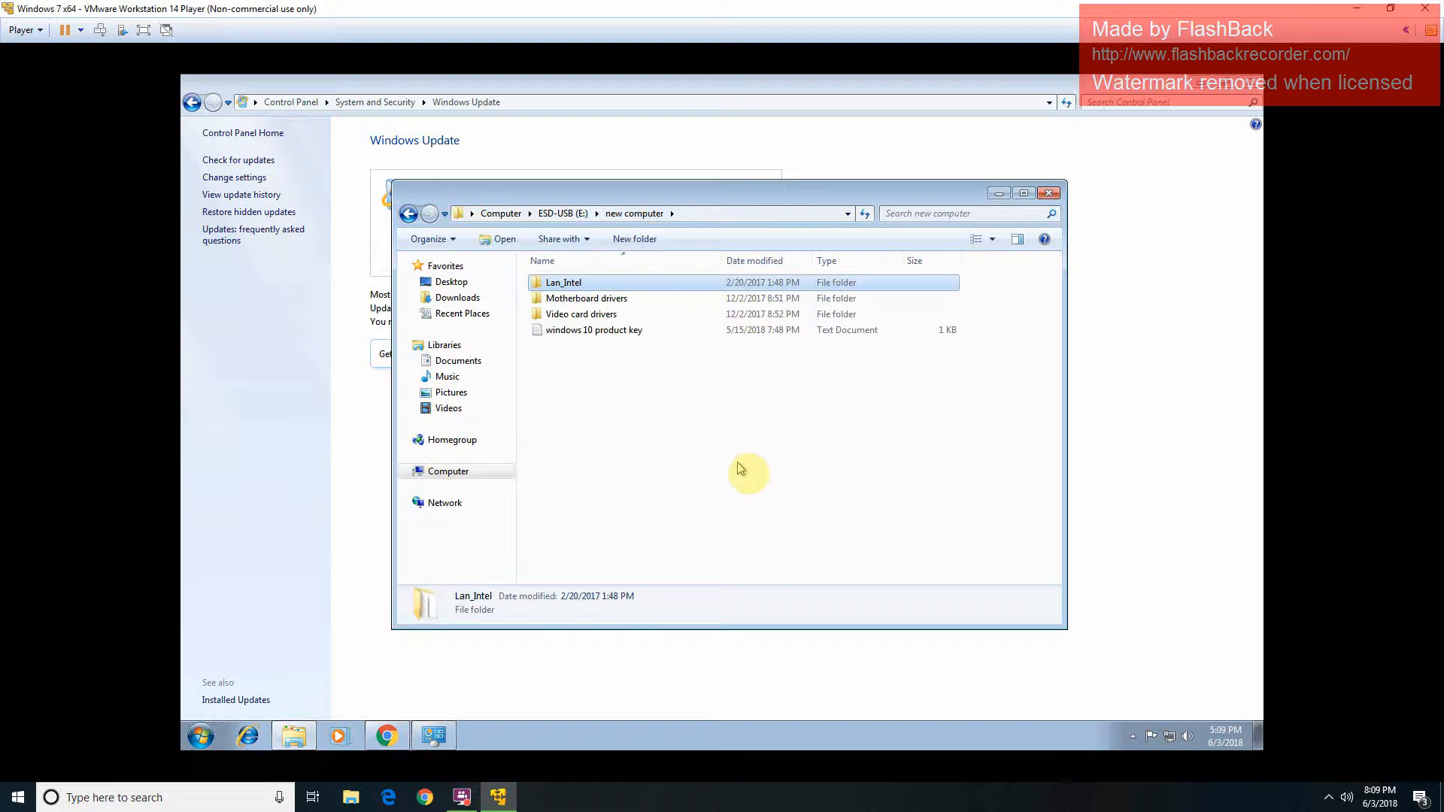
pyautogui.hotkey('shift', 'Delete')
pyautogui.press('Return')
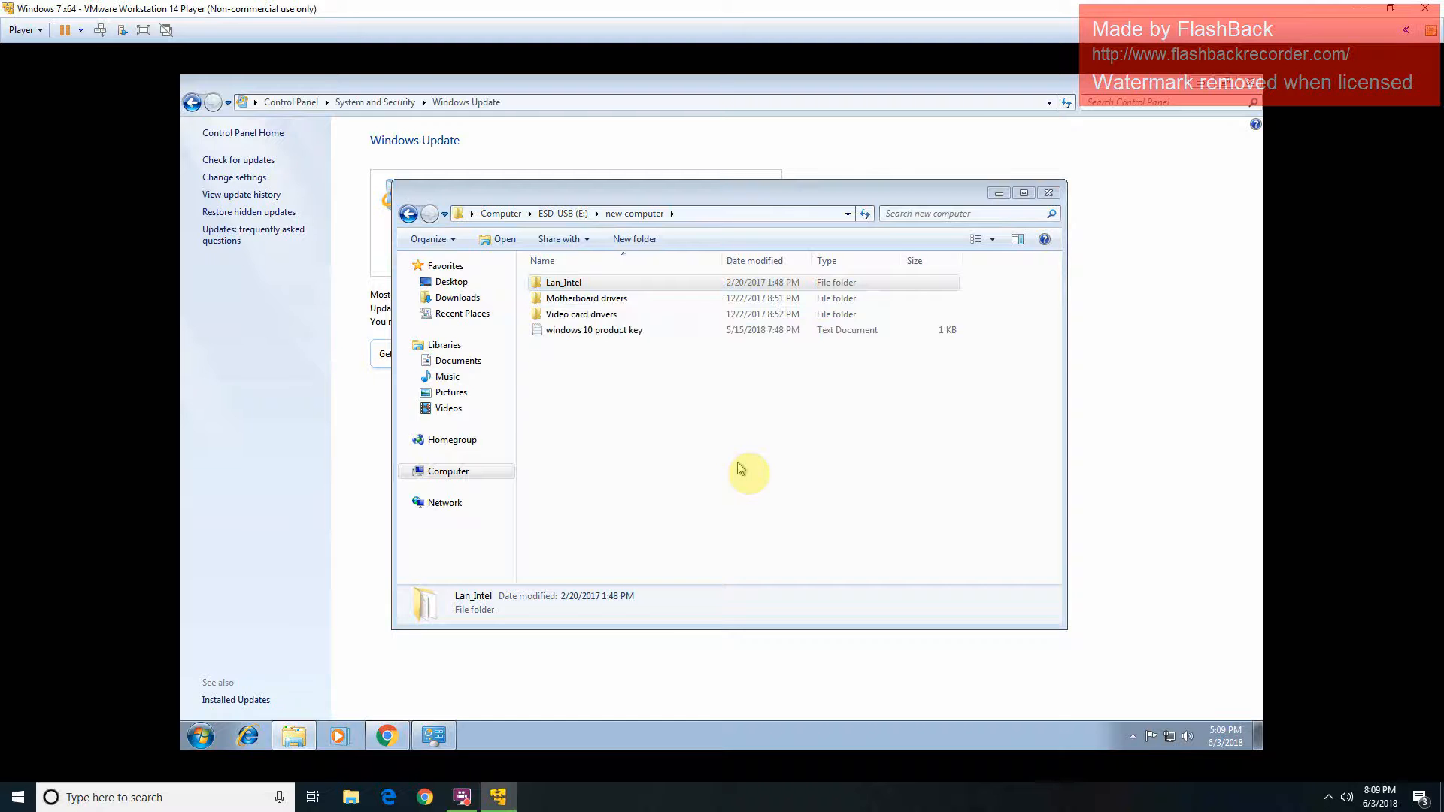
# Step: Run Autorun from Motherboard drivers > Network > Intel to launch the Intel network setup
pyautogui.press('Down')
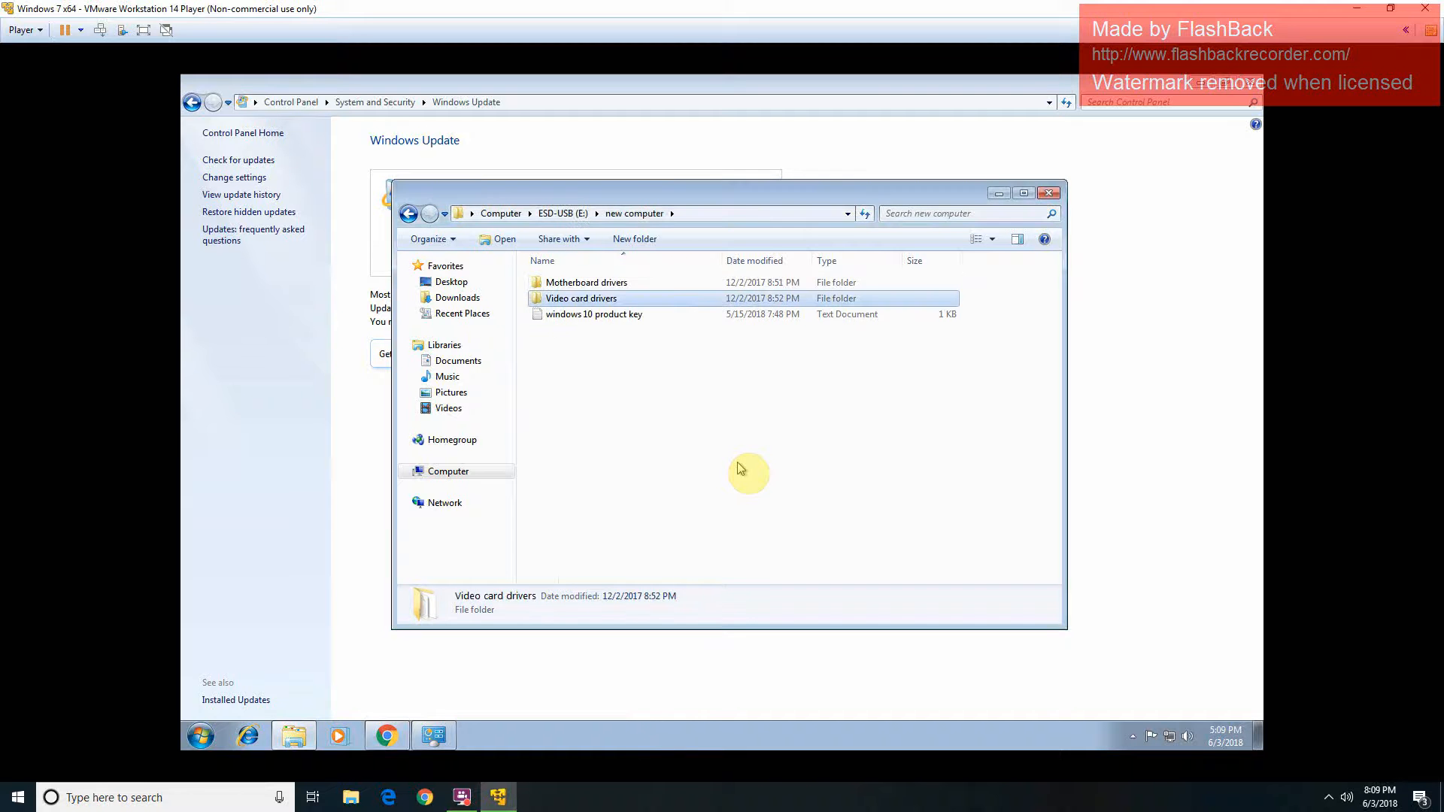
pyautogui.press('Up')
pyautogui.press('Return')
pyautogui.press('Down')
pyautogui.press('Down')
pyautogui.press('Down')
pyautogui.press('Down')
pyautogui.press('Down')
pyautogui.press('Down')
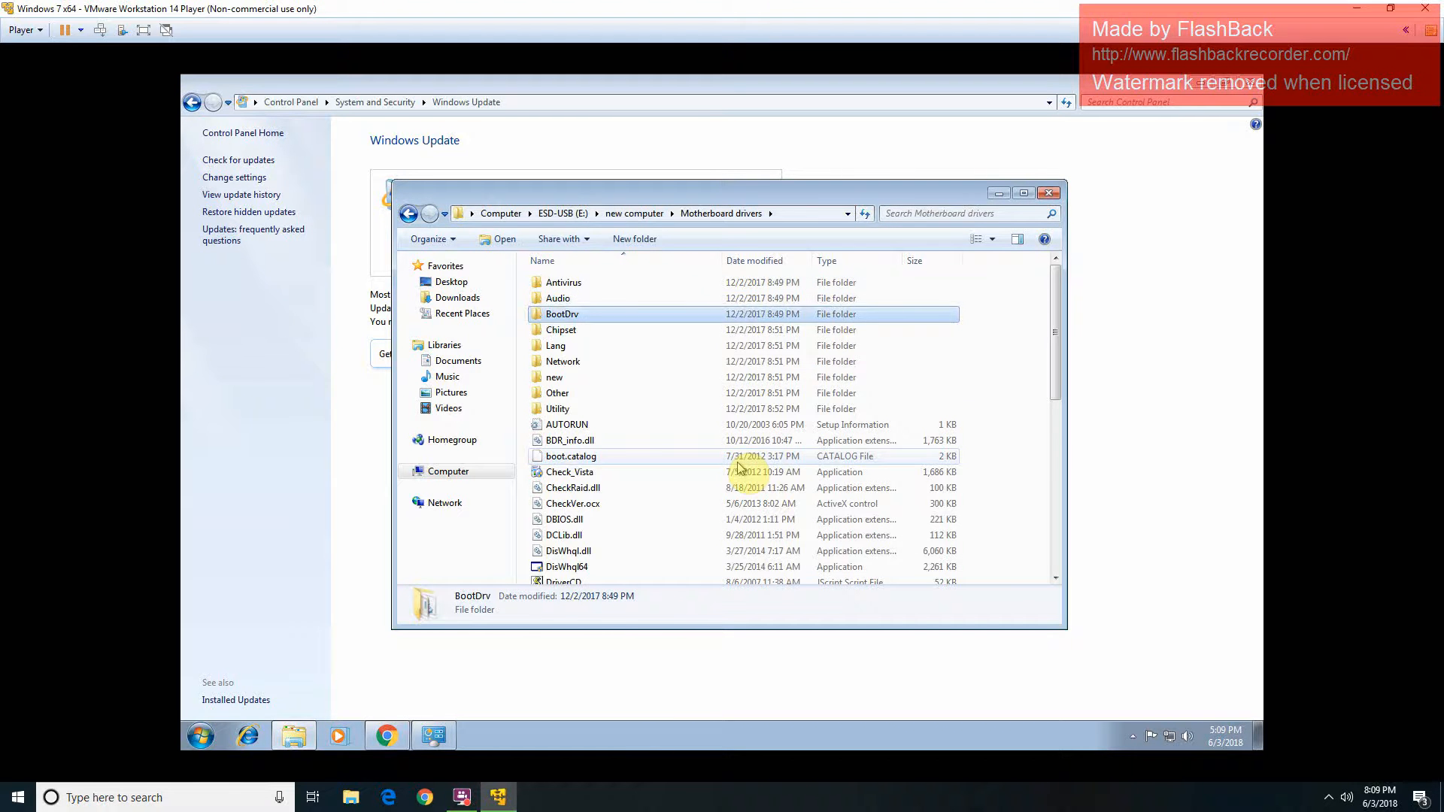
pyautogui.press('Up')
pyautogui.press('Up')
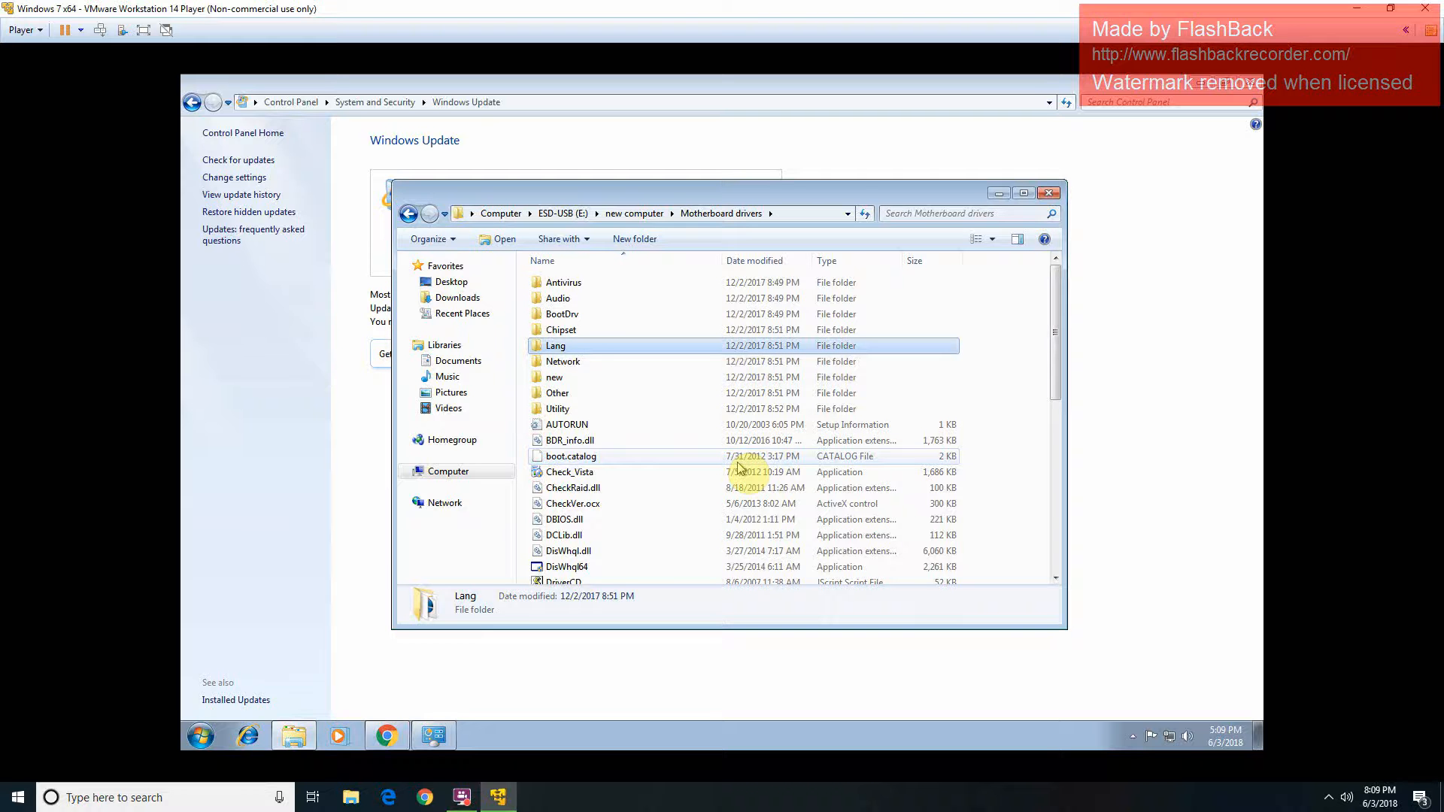
pyautogui.press('Up')
pyautogui.press('Down')
pyautogui.press('Down')
pyautogui.press('Return')
pyautogui.press('Down')
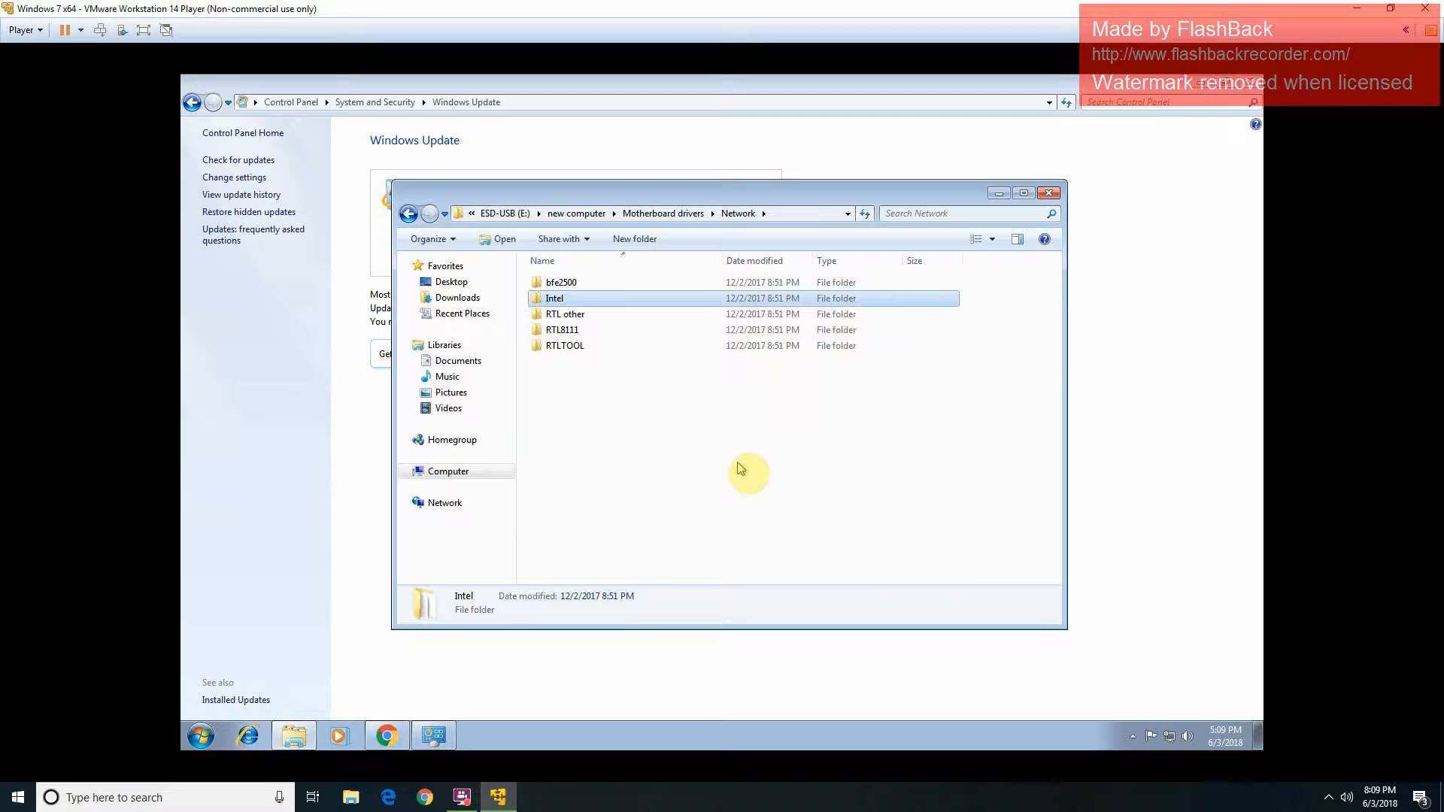
pyautogui.press('Return')
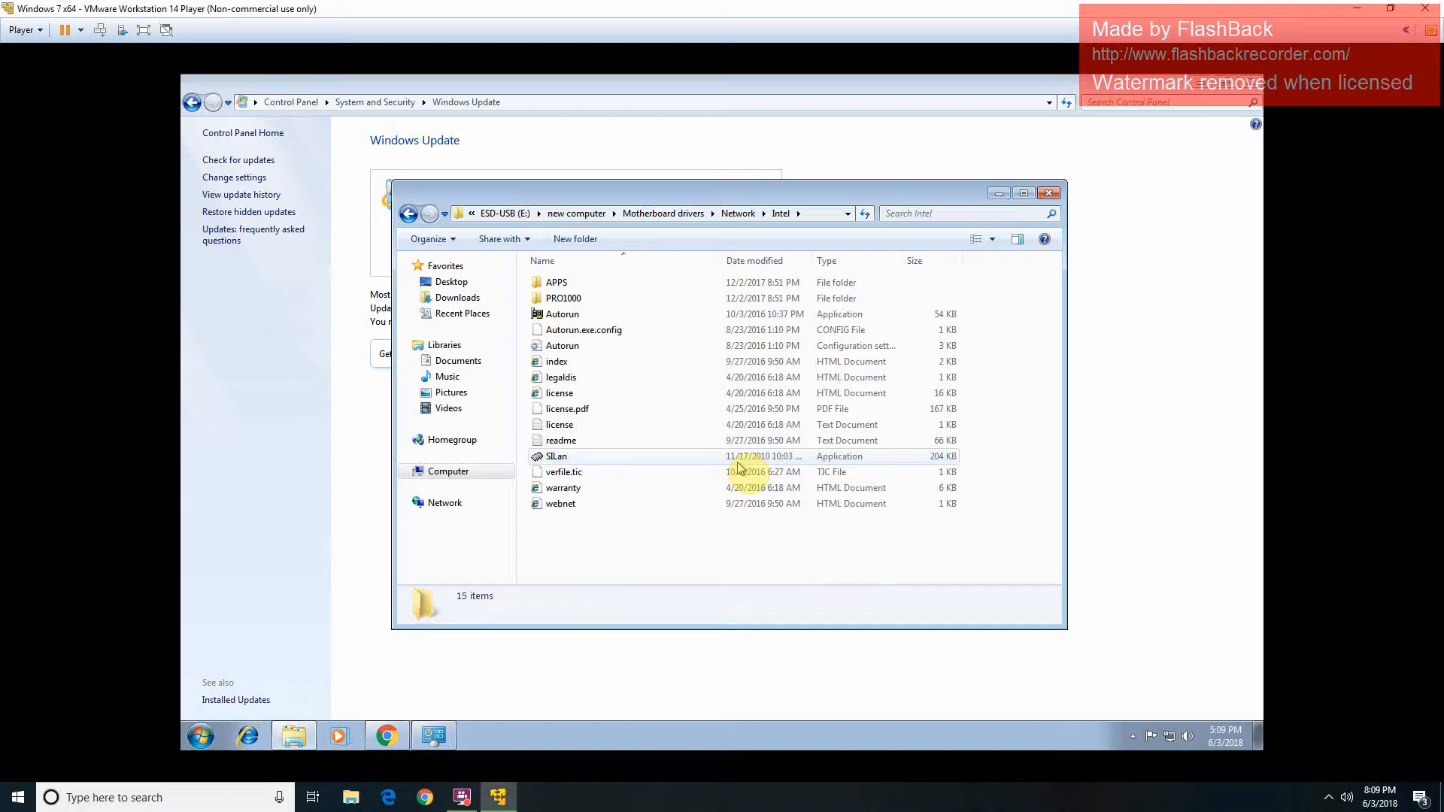
pyautogui.press('Down')
pyautogui.press('Down')
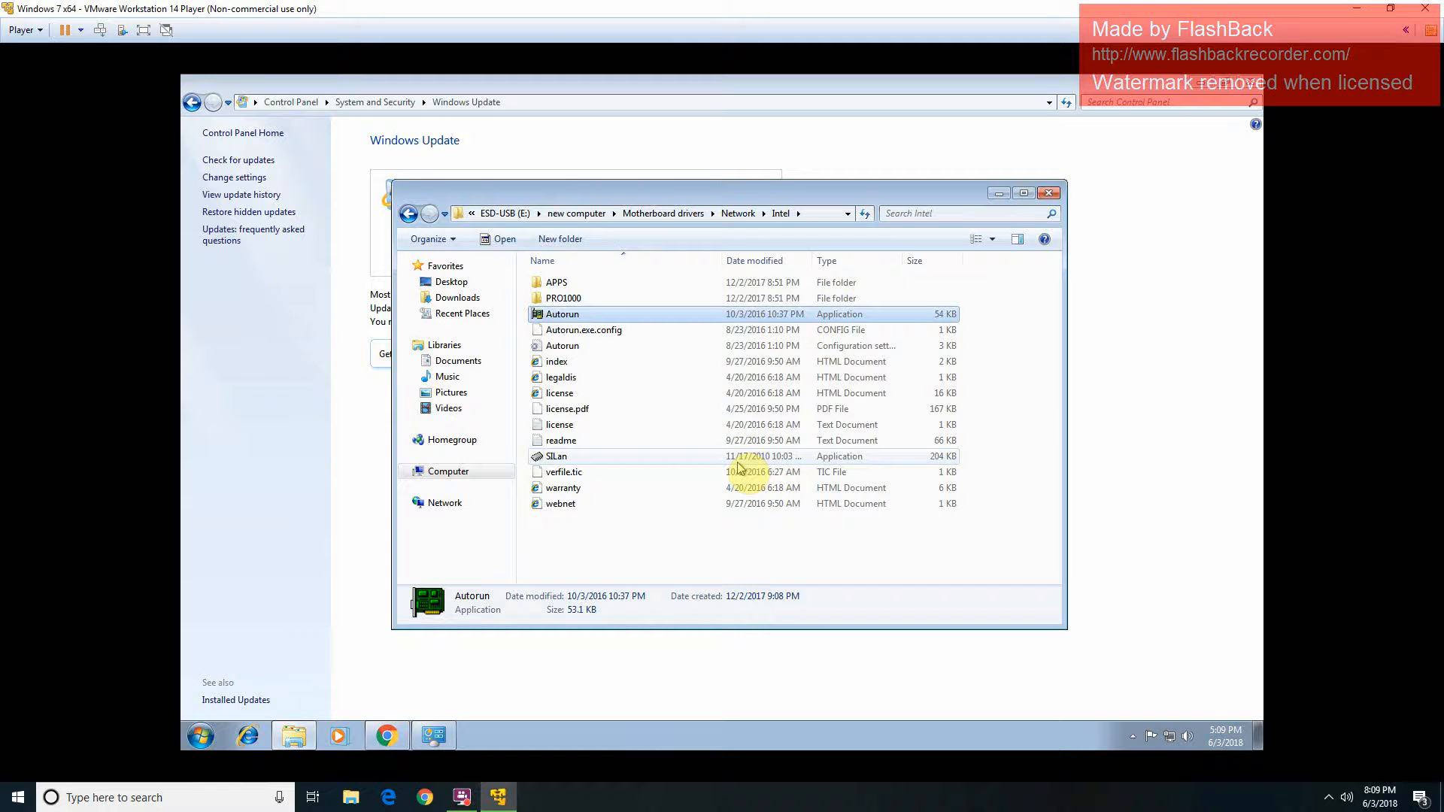
pyautogui.press('Return')
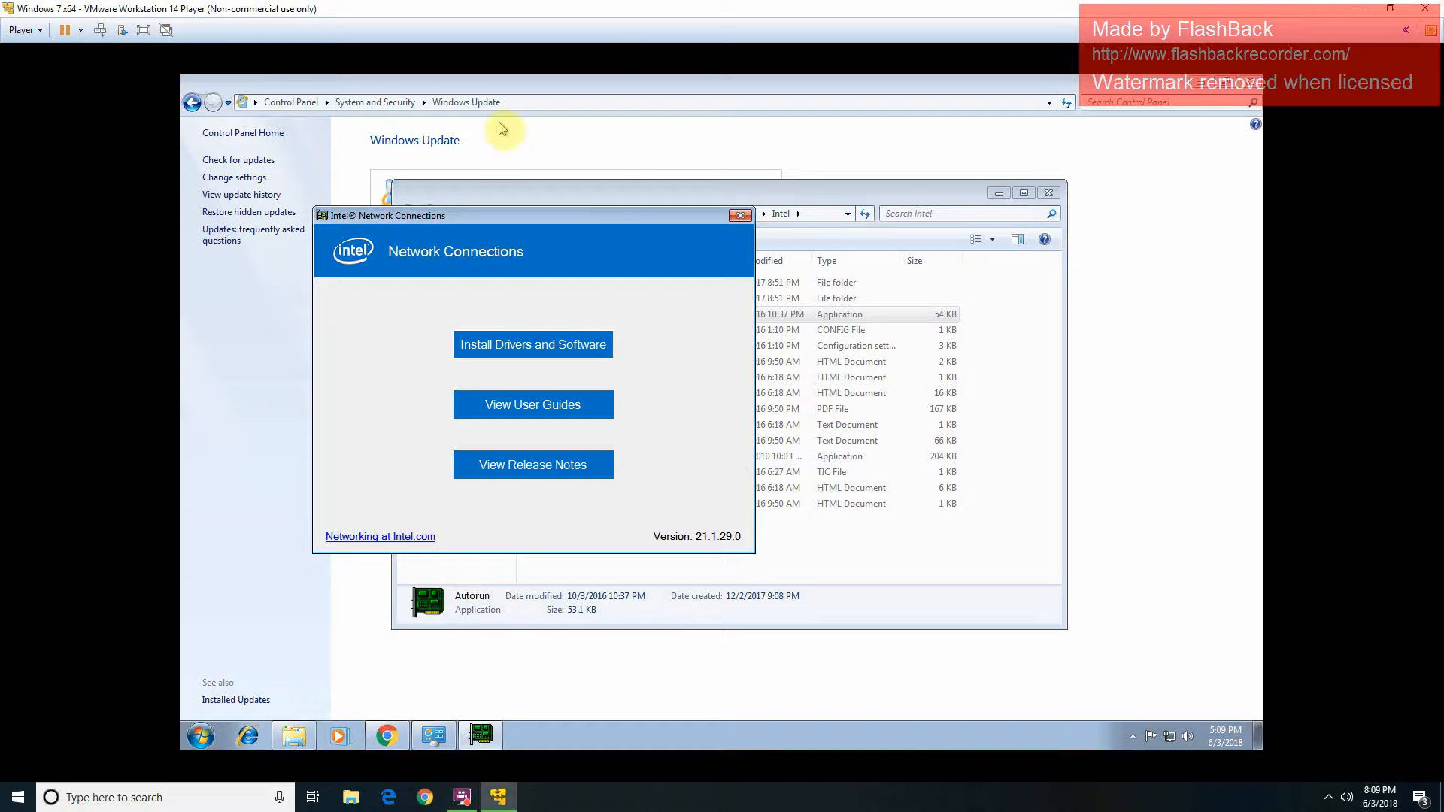
# Step: Close the Intel launcher and Explorer, returning to the GIGABYTE support page in Chrome
pyautogui.click(740, 216)
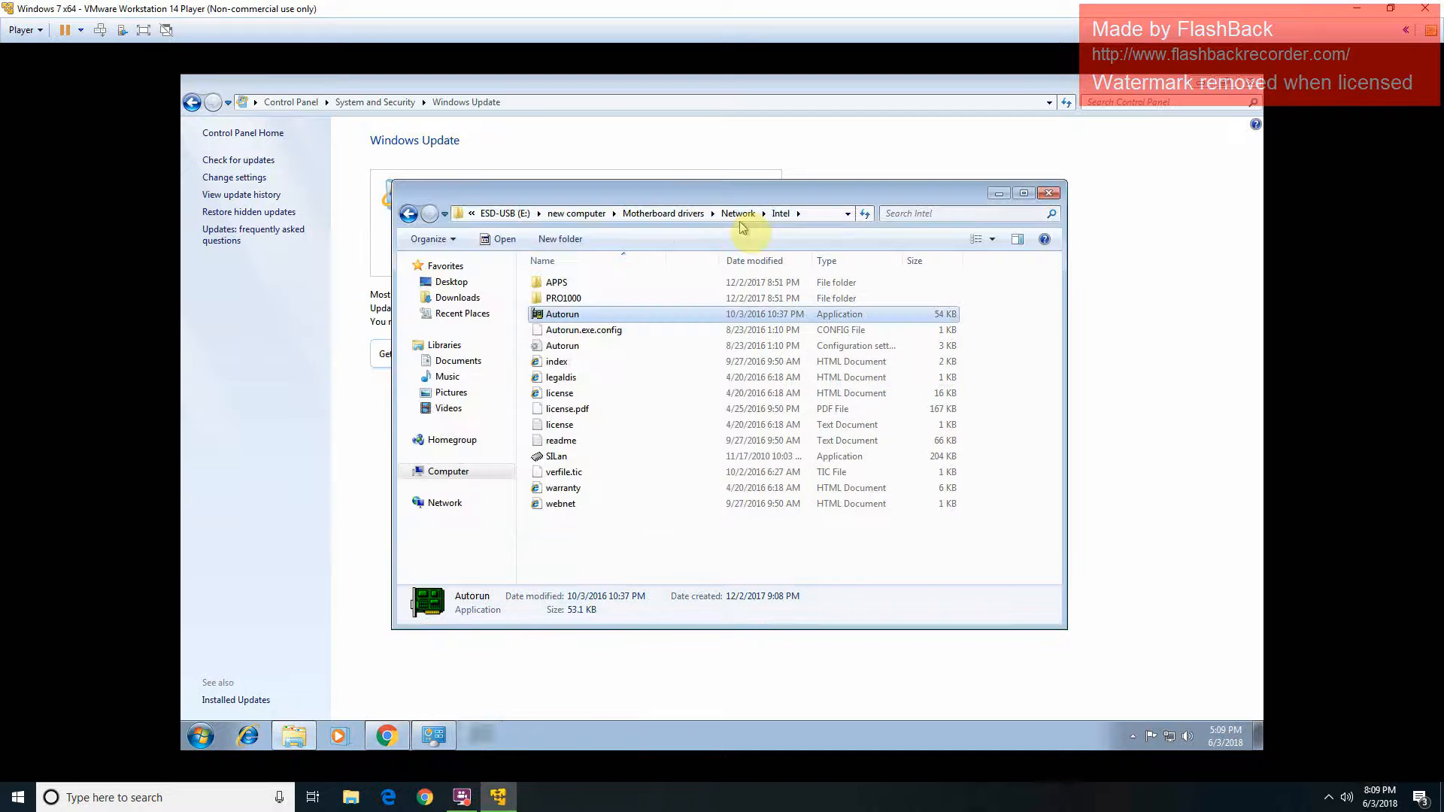
pyautogui.click(691, 213)
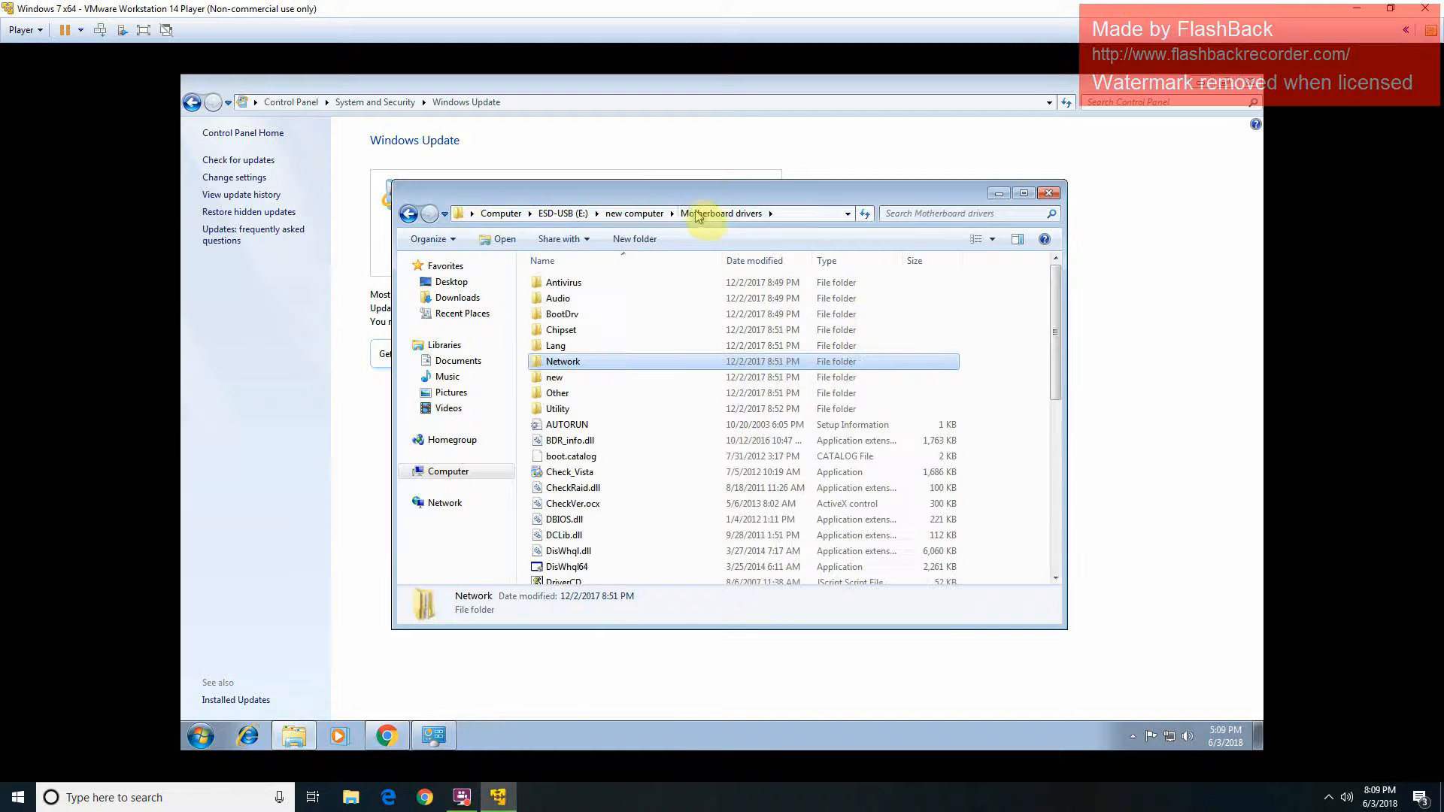
pyautogui.click(1051, 195)
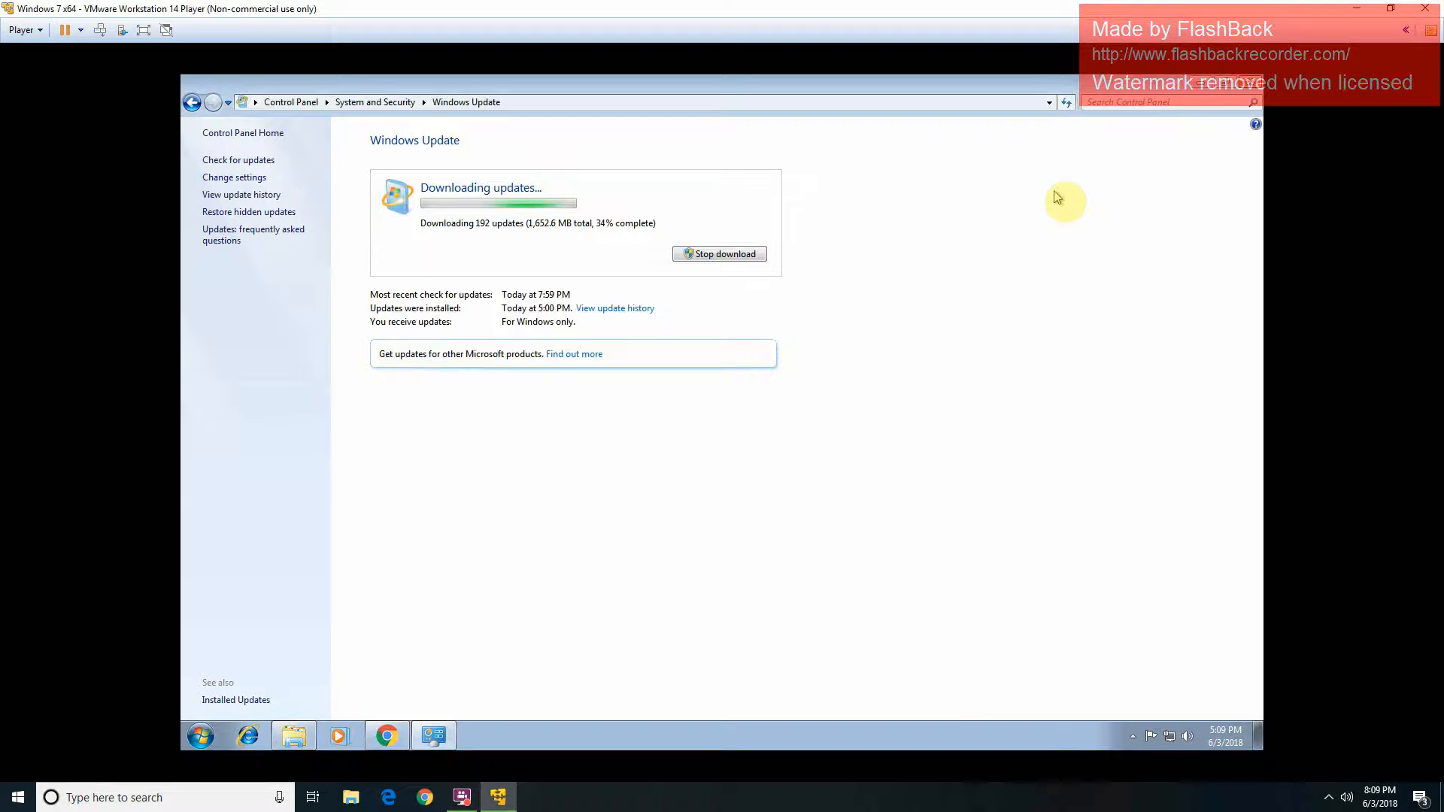
pyautogui.click(388, 737)
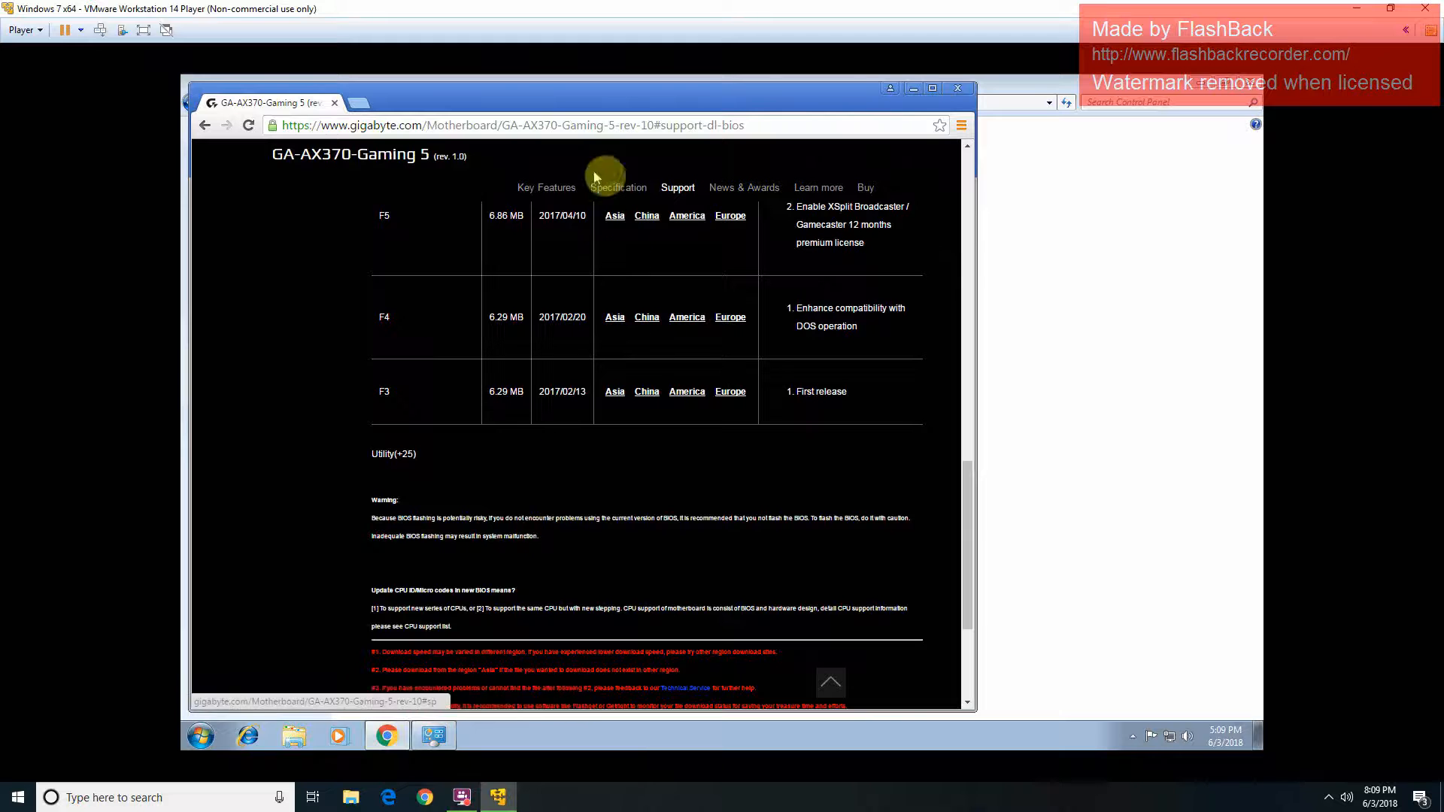
# Step: Search Google for 'geforce gtx 1080' using the address bar suggestion
pyautogui.click(596, 128)
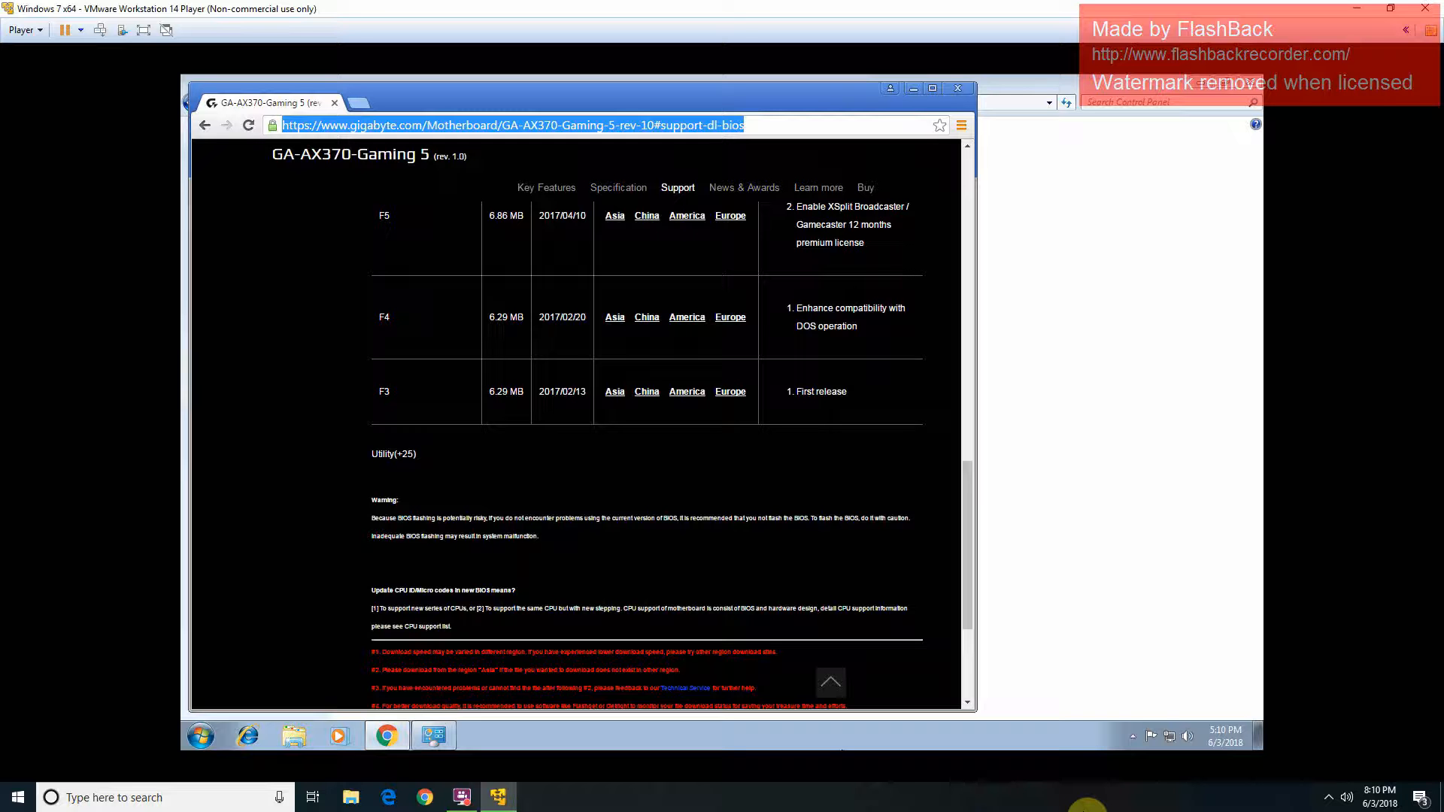
pyautogui.click(737, 147)
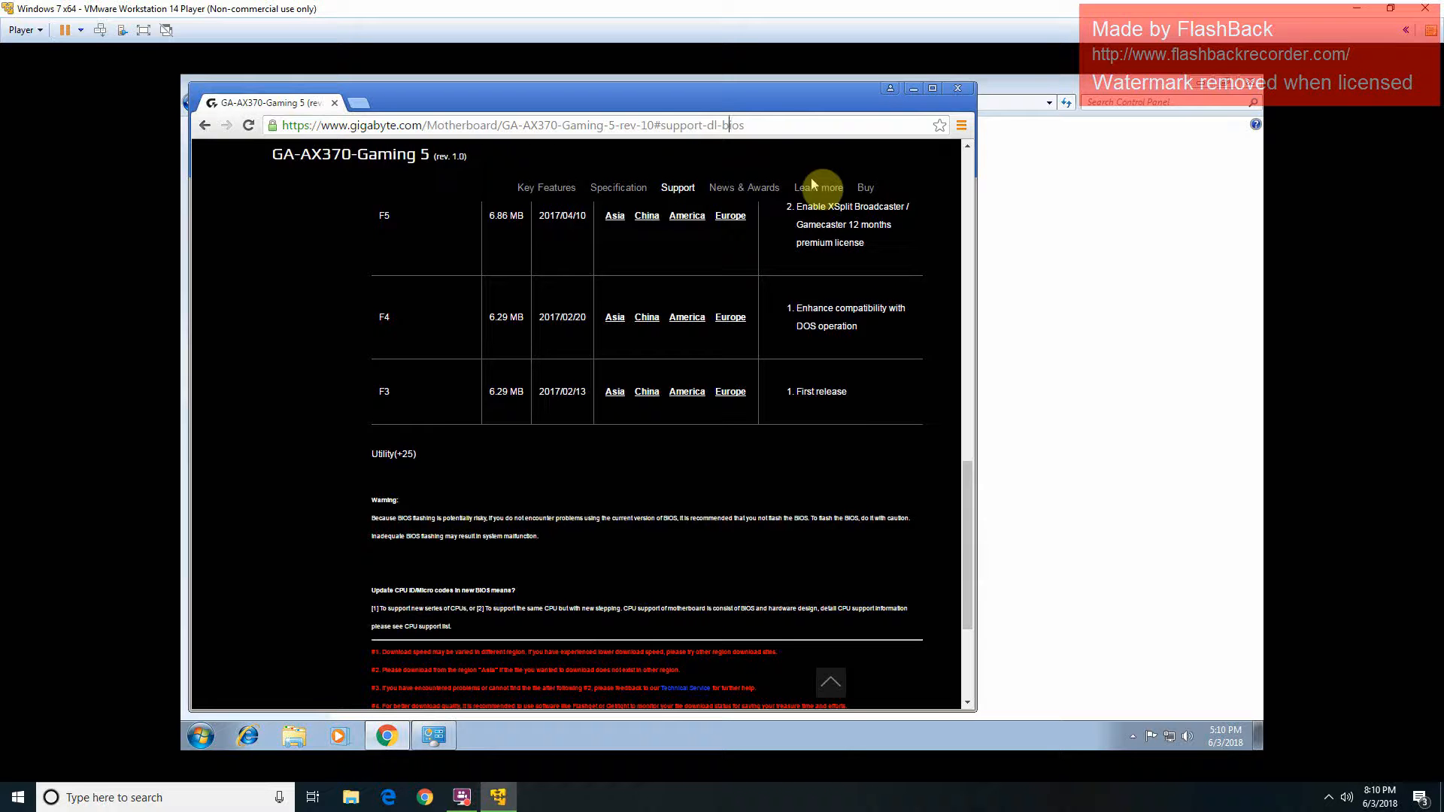
pyautogui.hotkey('ctrl', 'l')
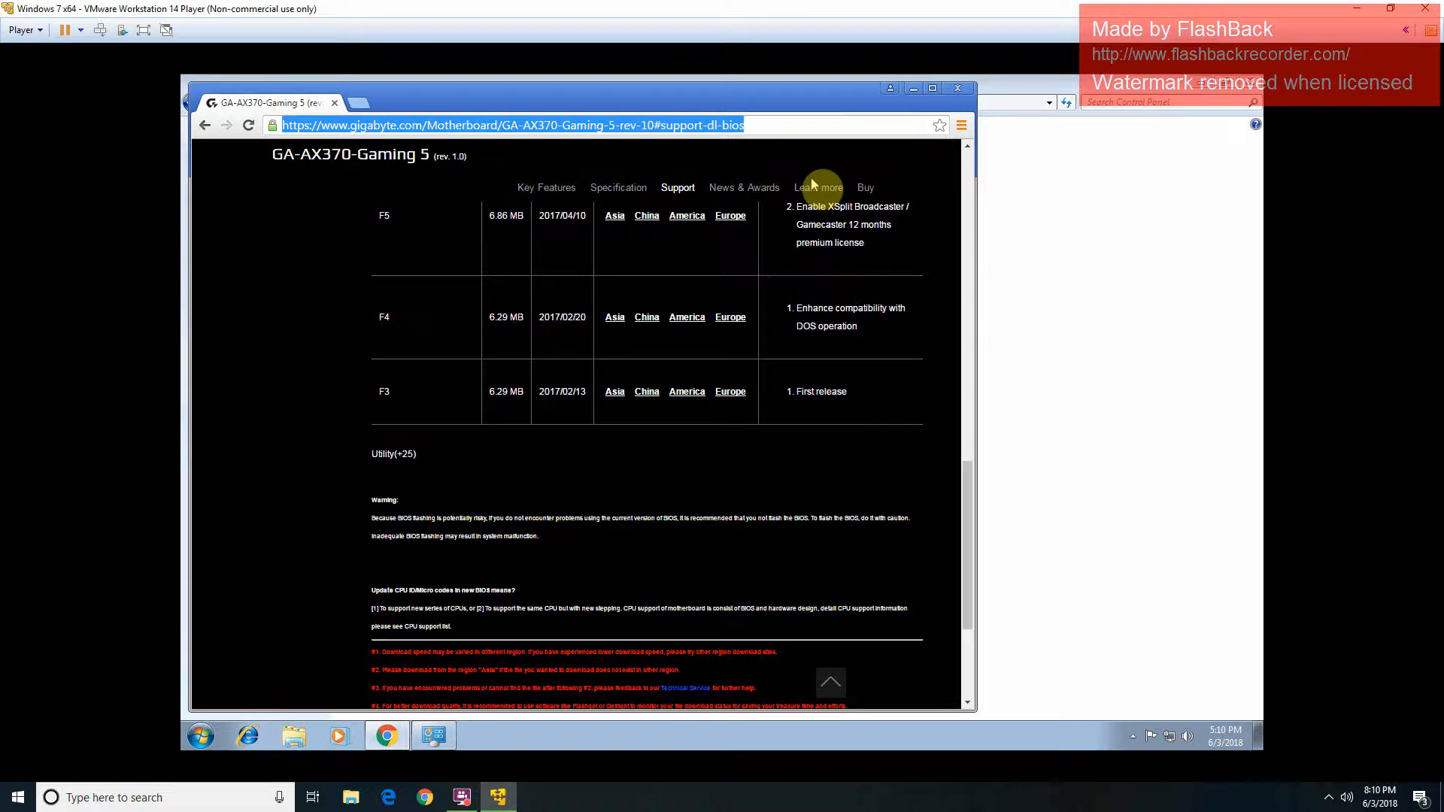
pyautogui.write('gef')
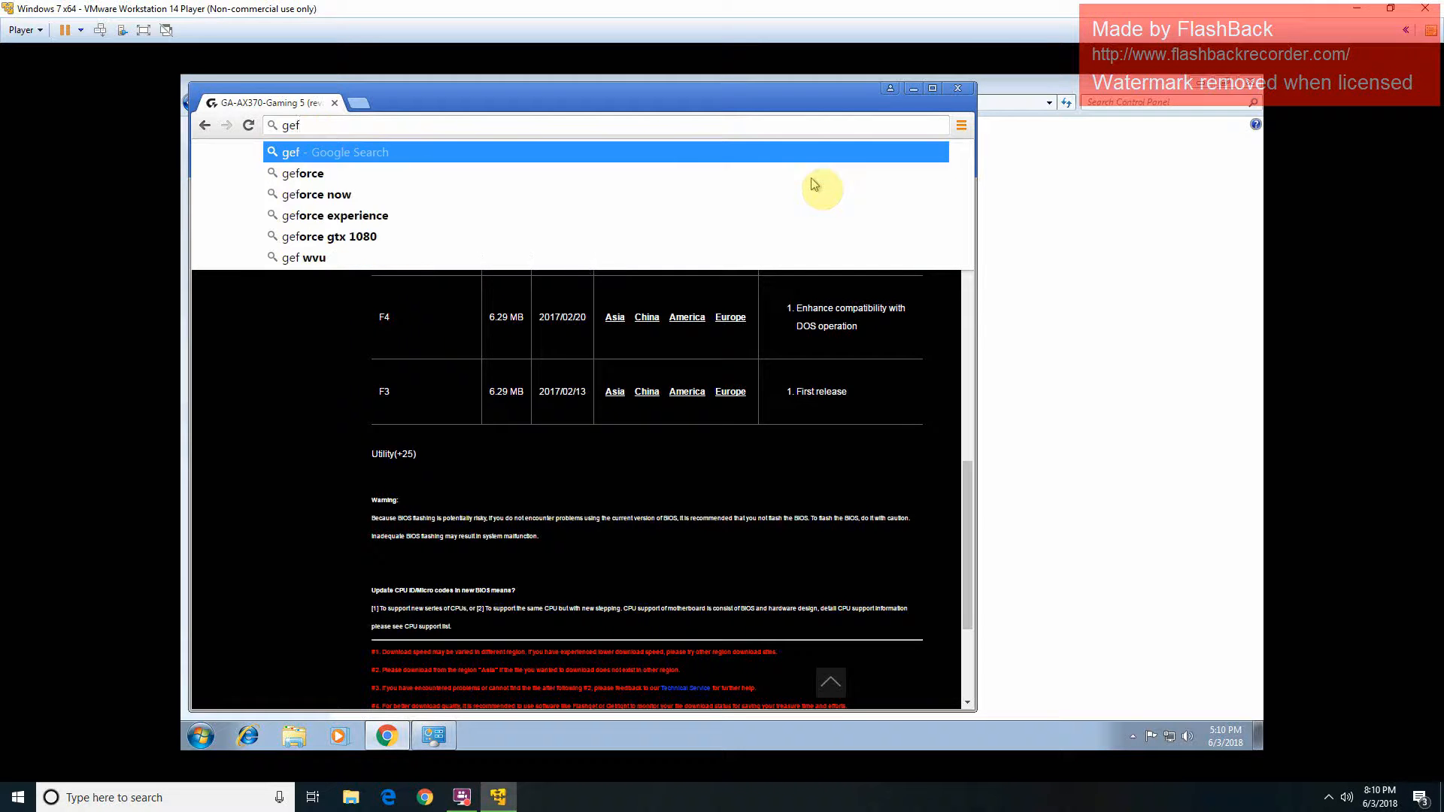
pyautogui.write('orce')
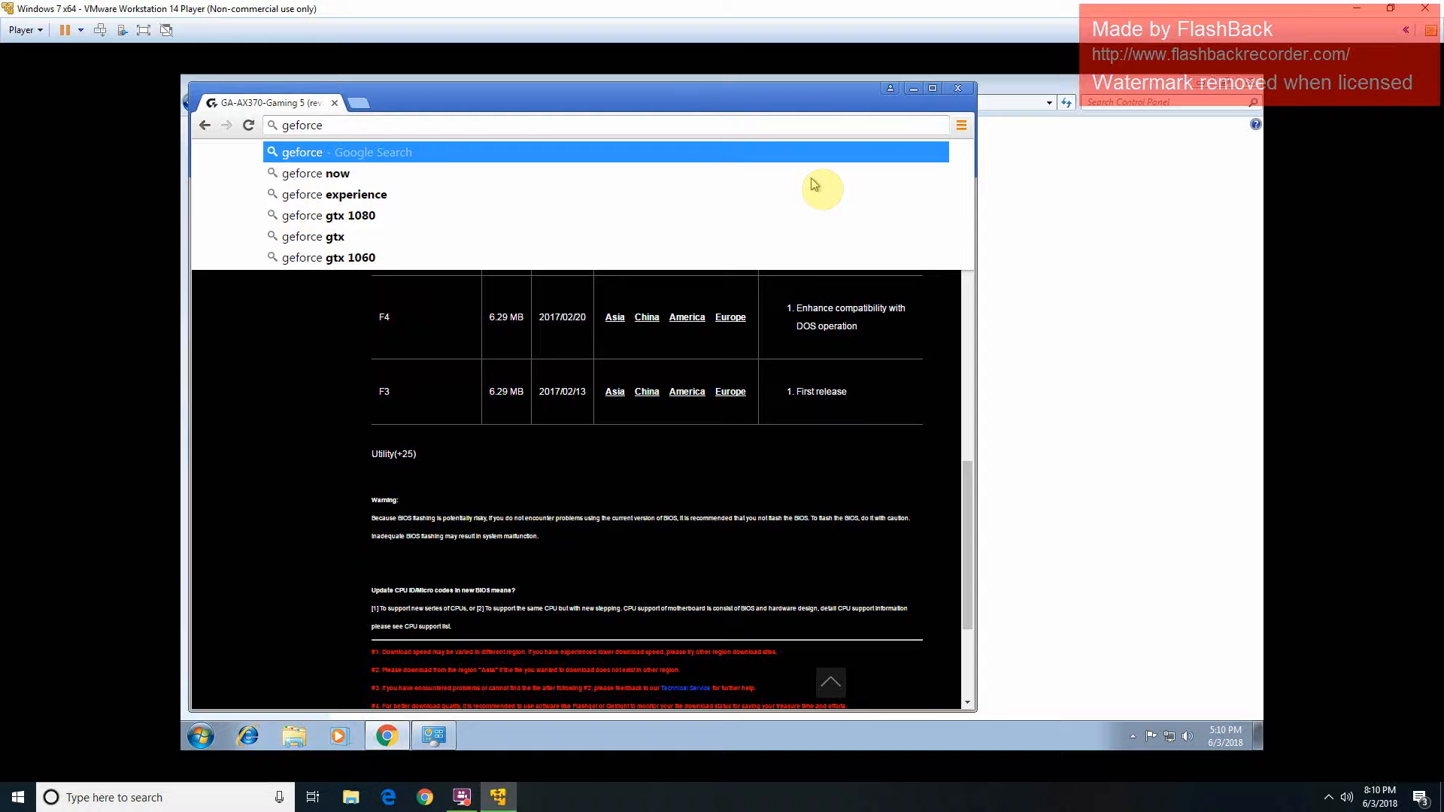
pyautogui.press('Down')
pyautogui.press('Down')
pyautogui.press('Down')
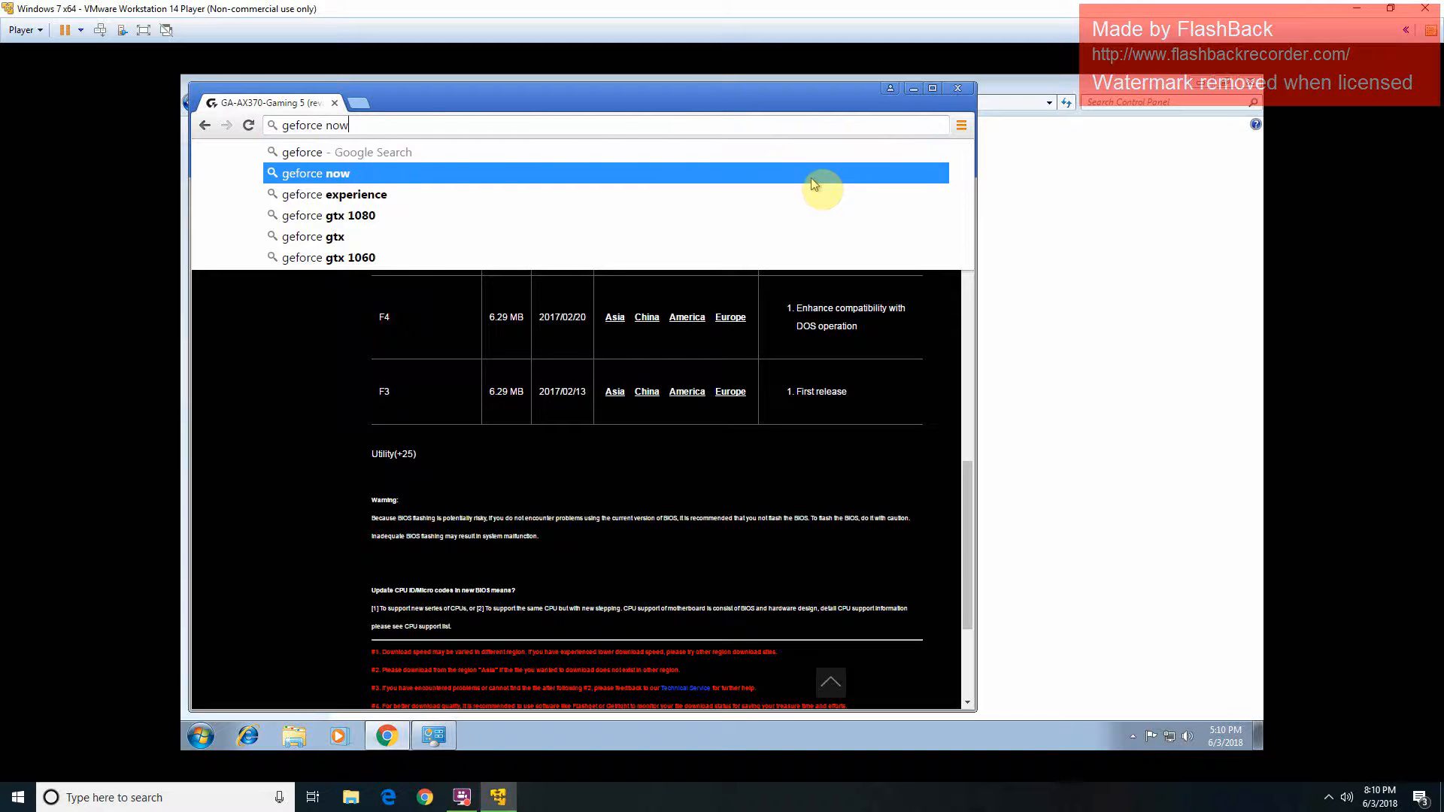
pyautogui.press('Return')
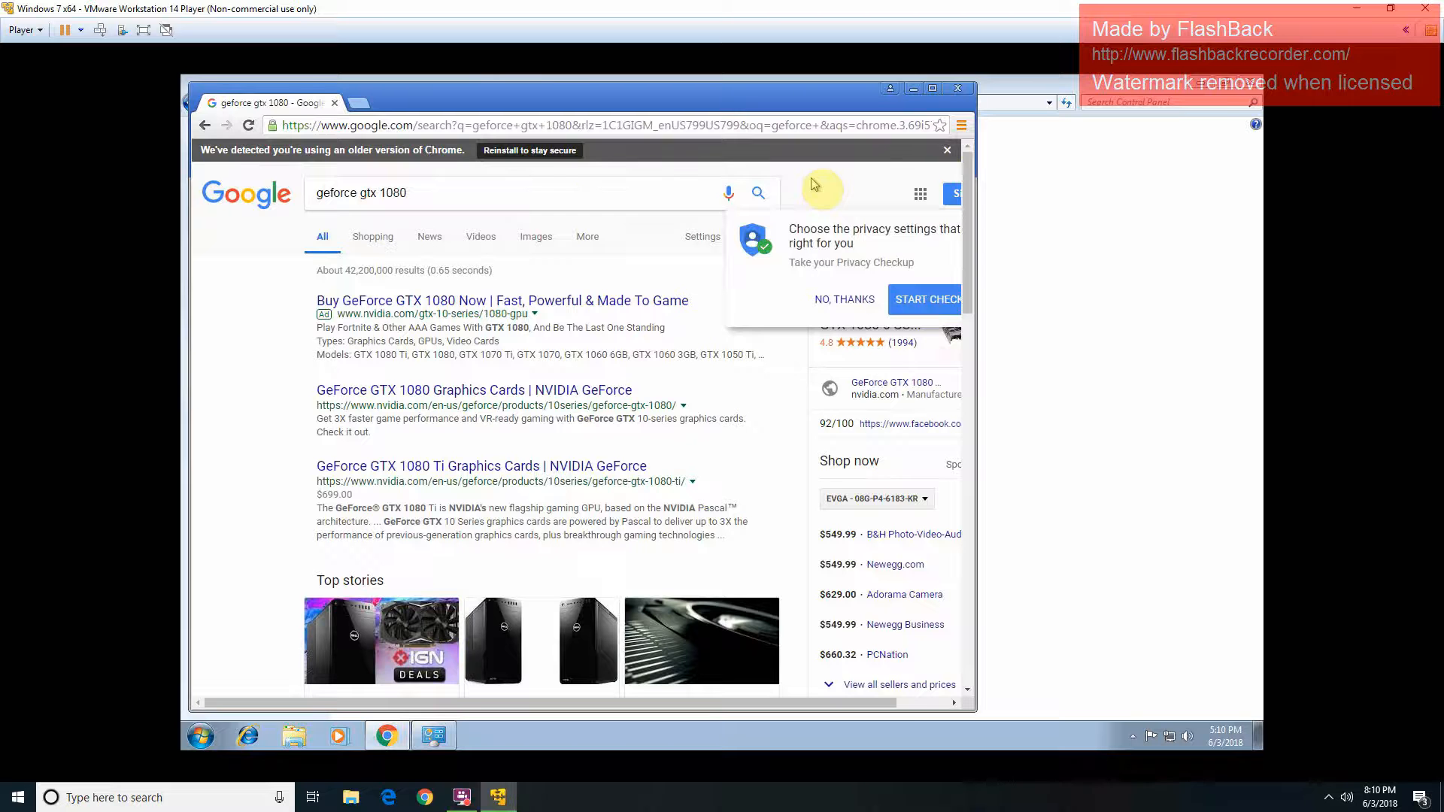
# Step: Add 'drivers' to the query to search for 'geforce gtx 1080 drivers'
pyautogui.moveTo(450, 741)
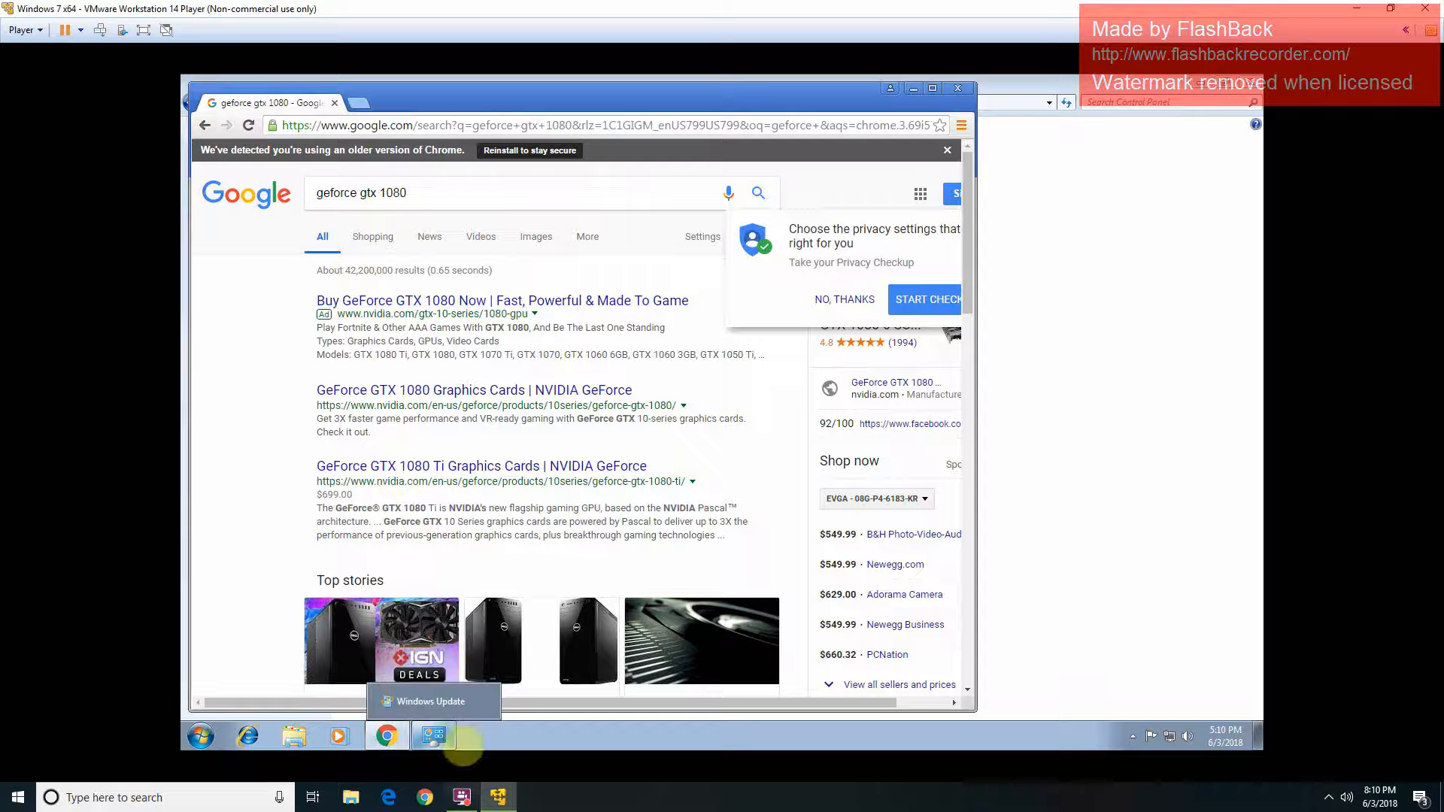
pyautogui.click(485, 185)
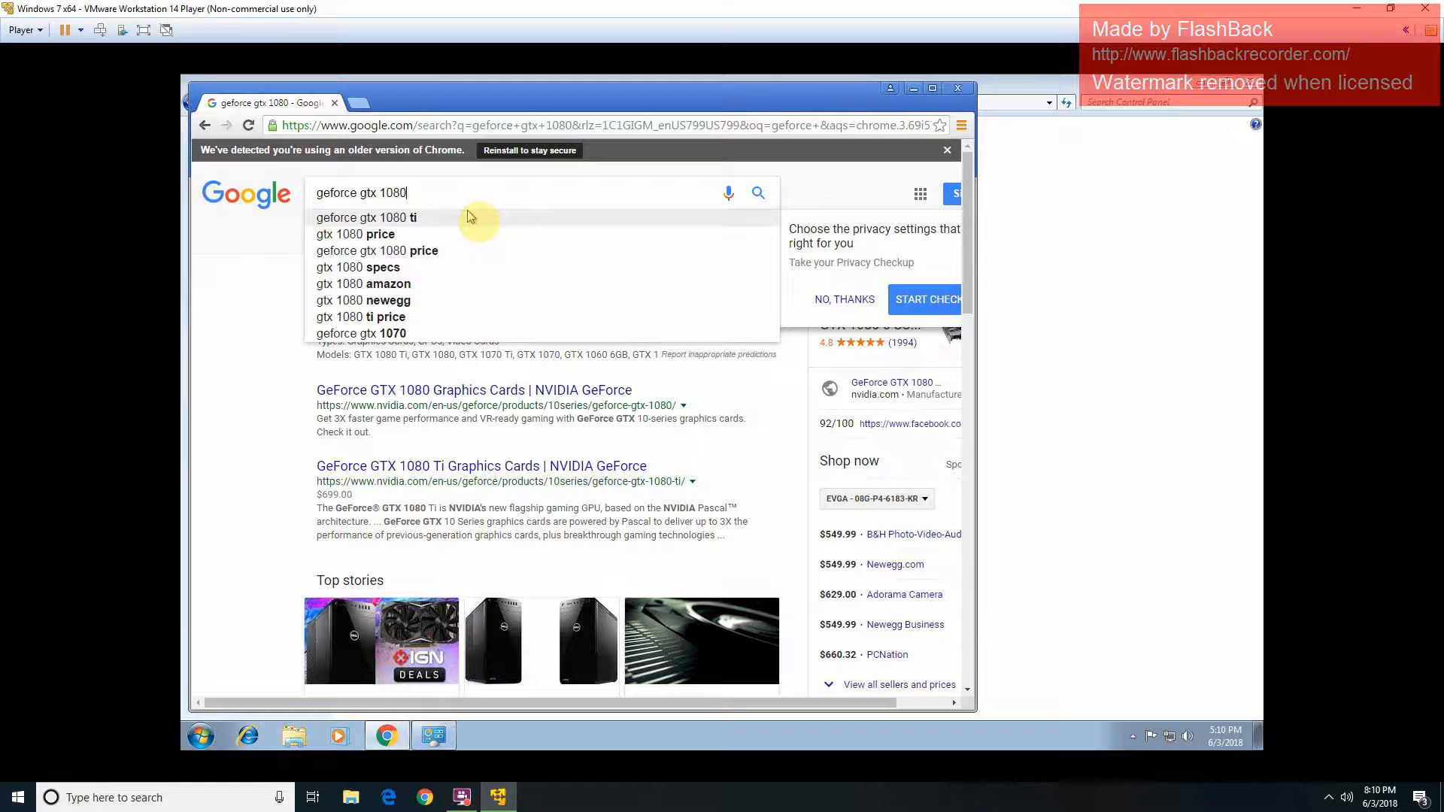
pyautogui.write('driv')
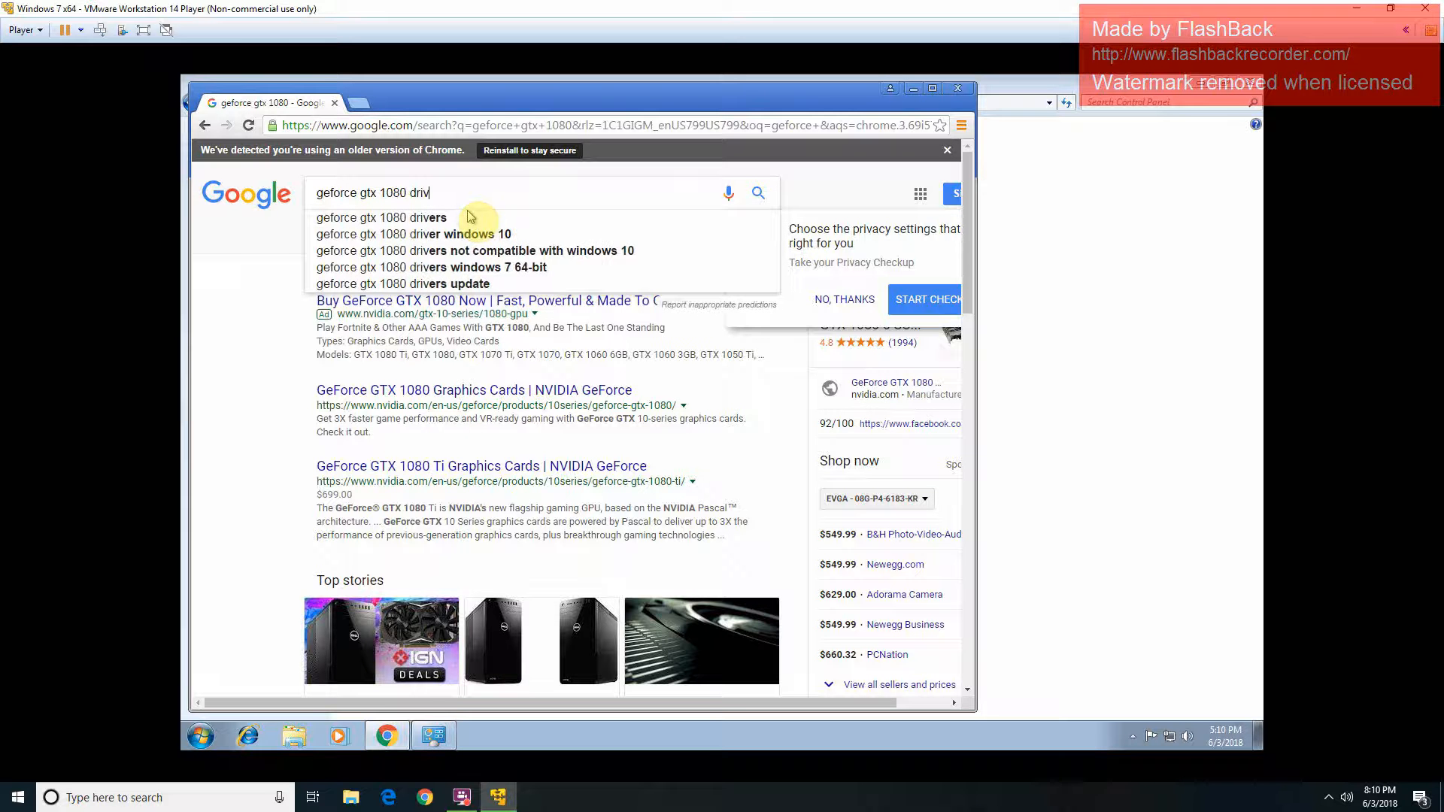
pyautogui.write('ers')
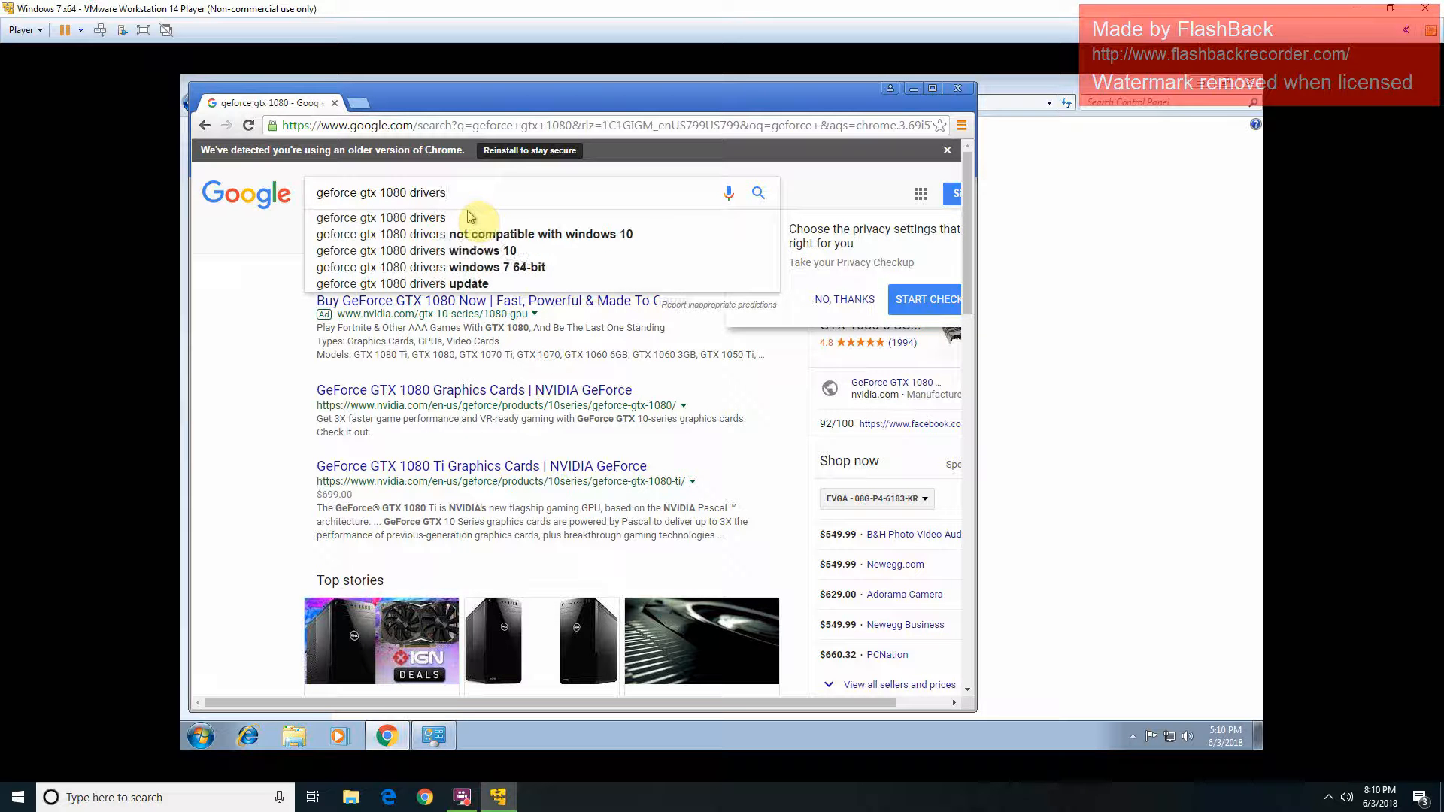
pyautogui.click(470, 217)
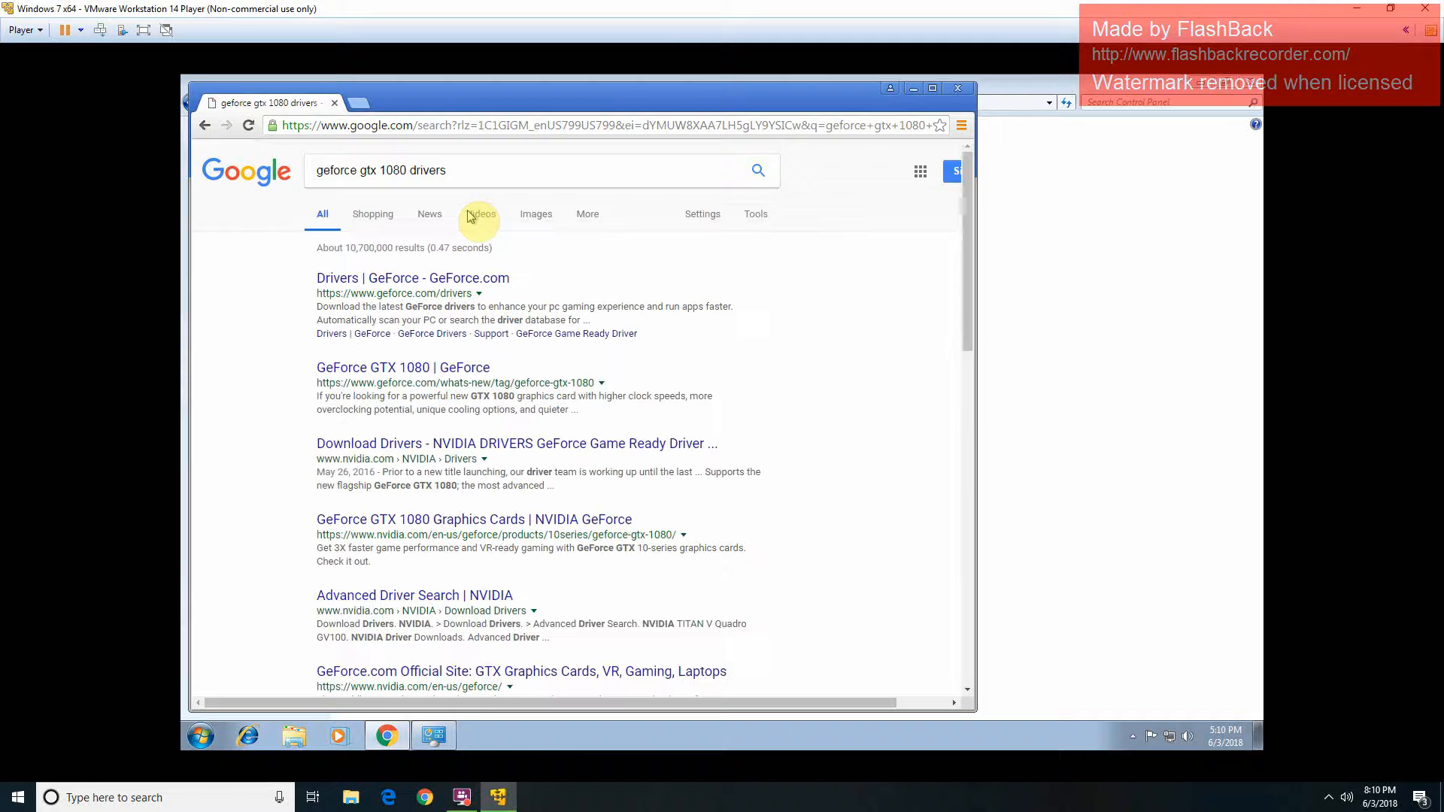
# Step: Open the Drivers | GeForce result, glance at Windows Update's progress, and minimize it
pyautogui.click(392, 285)
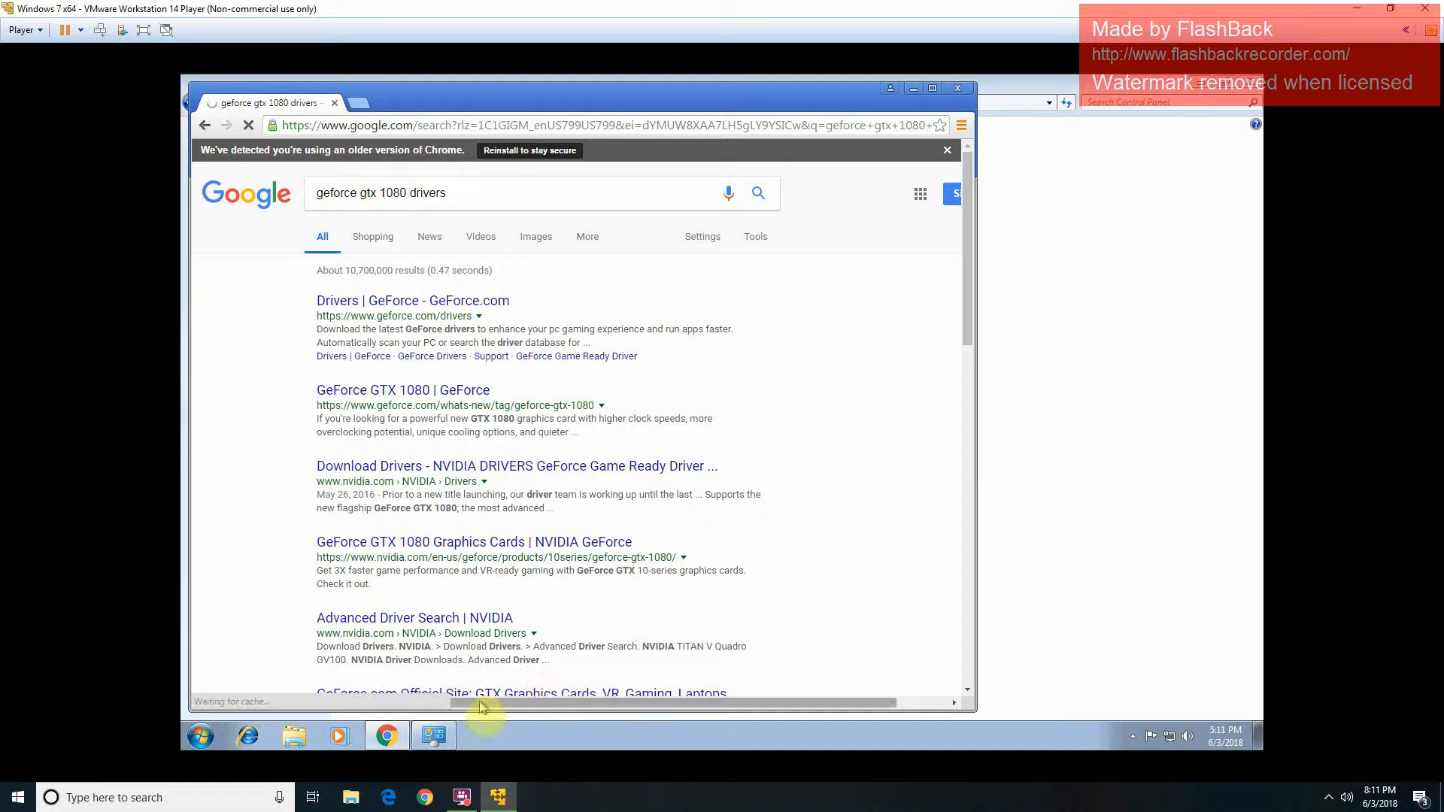
pyautogui.click(445, 728)
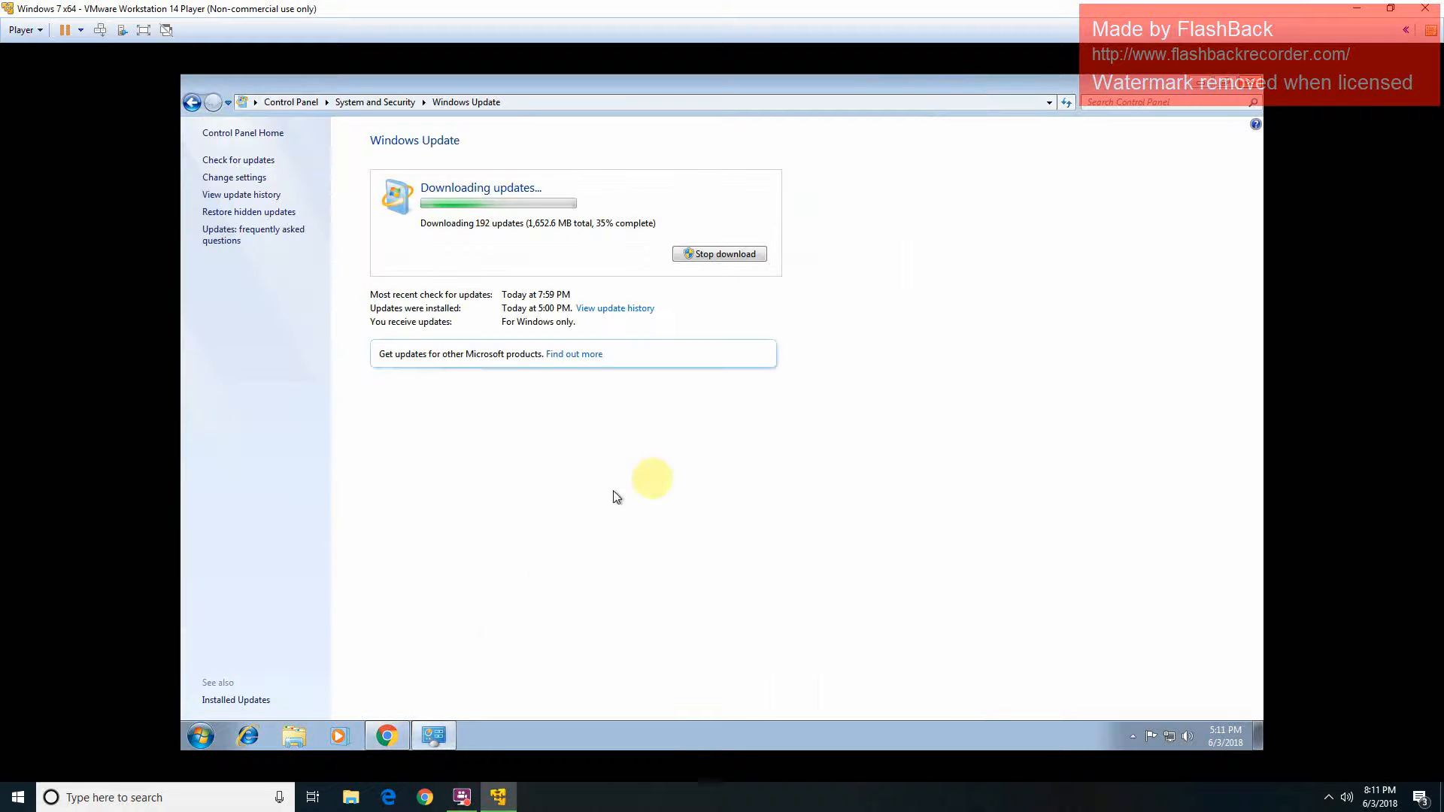
pyautogui.click(1201, 82)
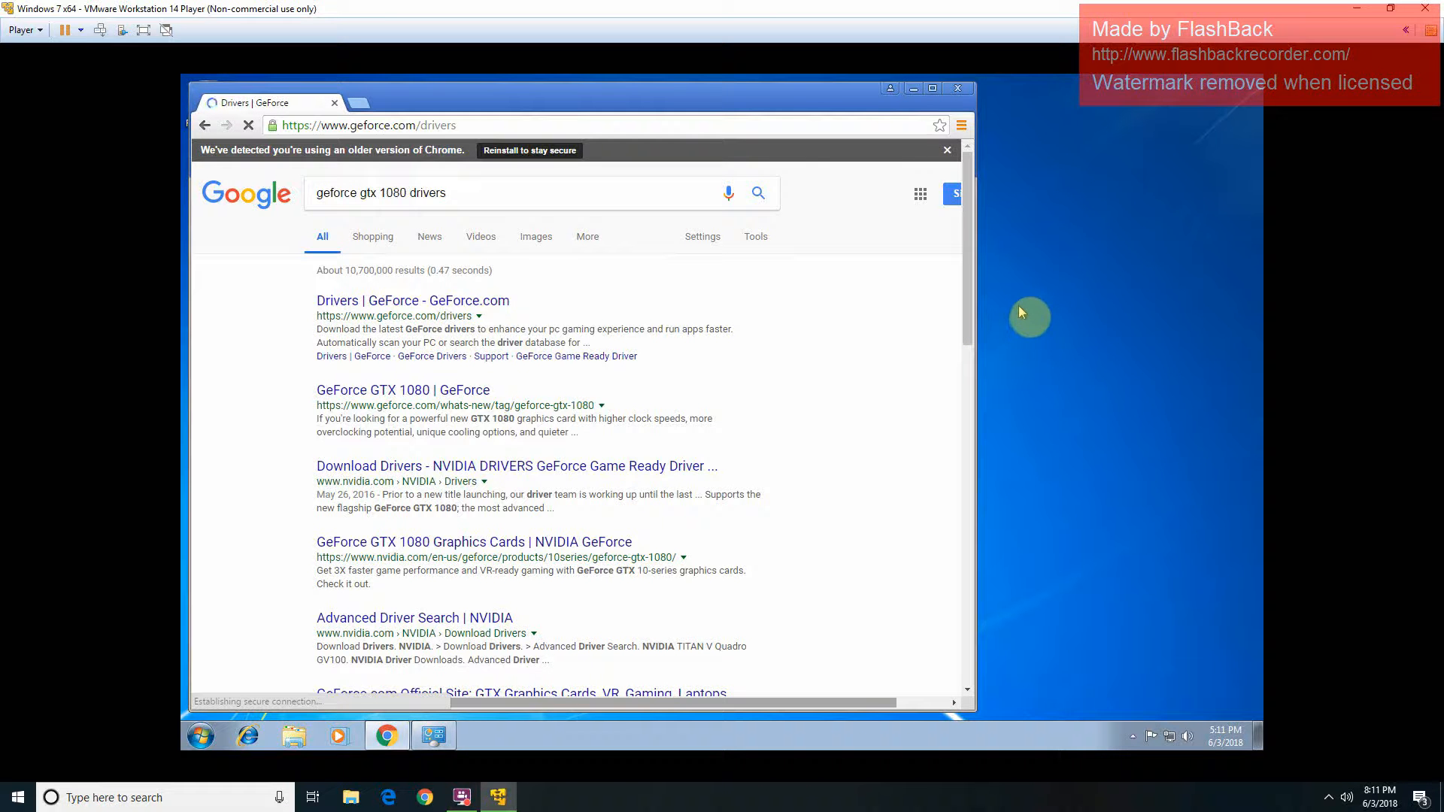
# Step: Maximize Chrome, scroll to the GeForce product links and open the GeForce GTX 1080 page
pyautogui.click(932, 88)
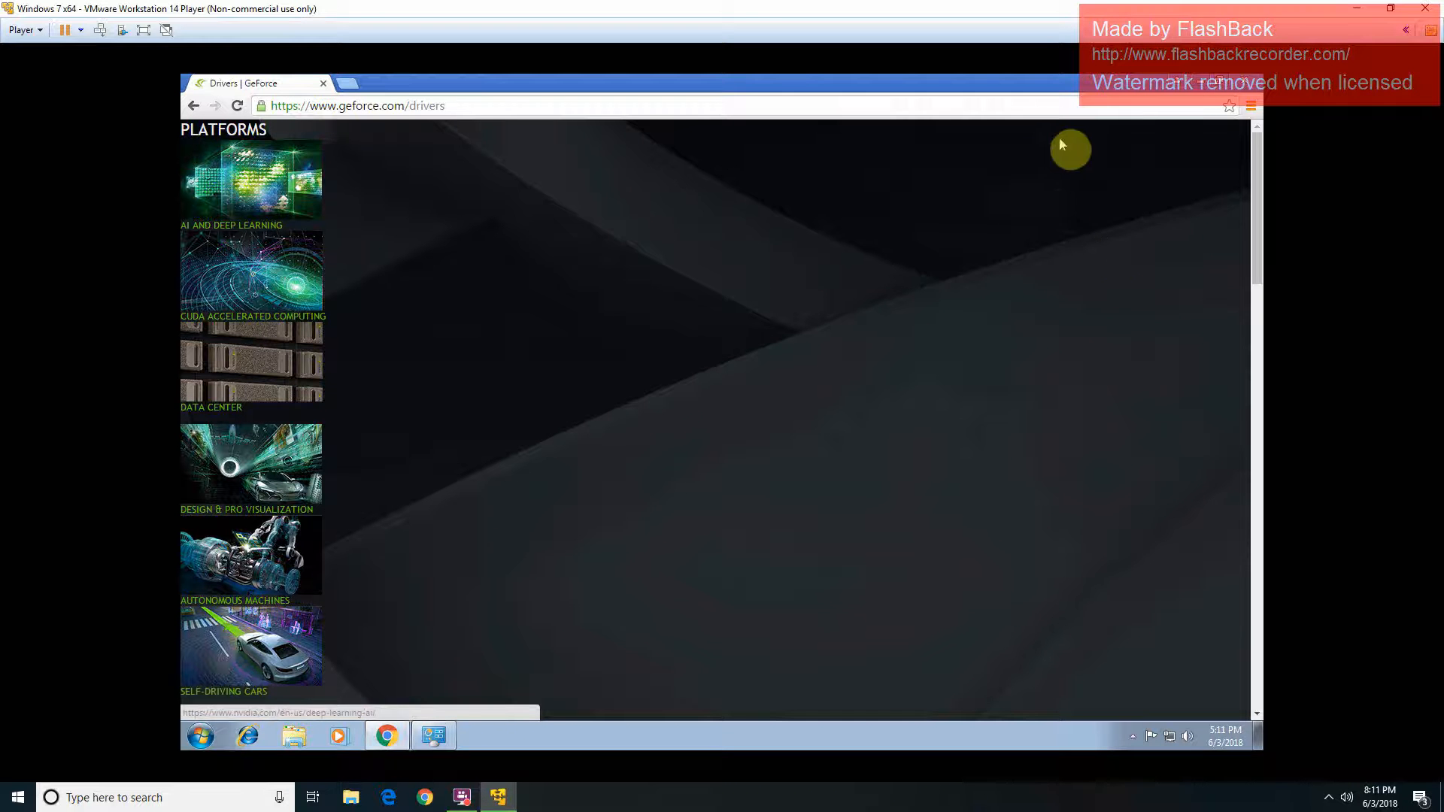
pyautogui.scroll(-1, 1053, 188)
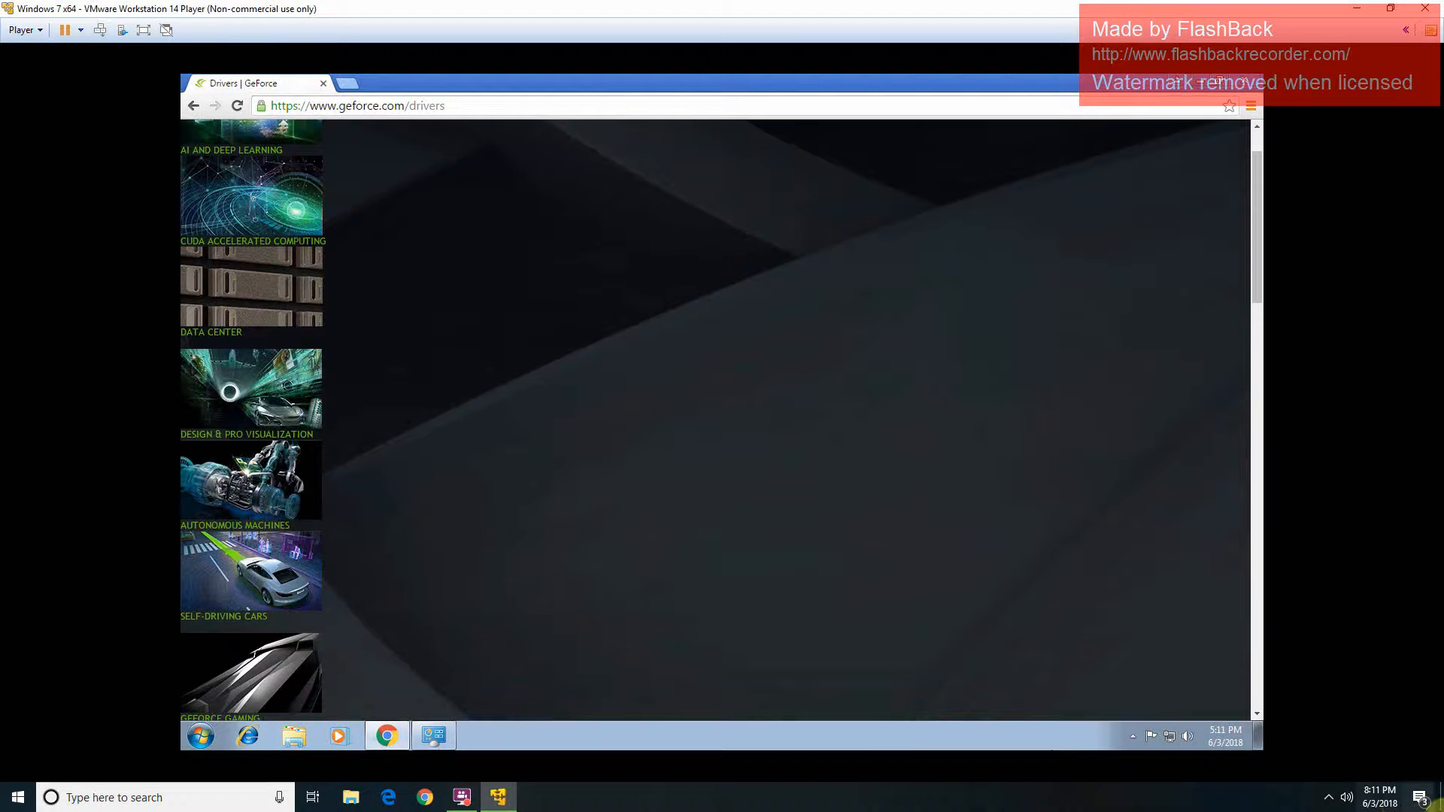
pyautogui.scroll(-7, 871, 419)
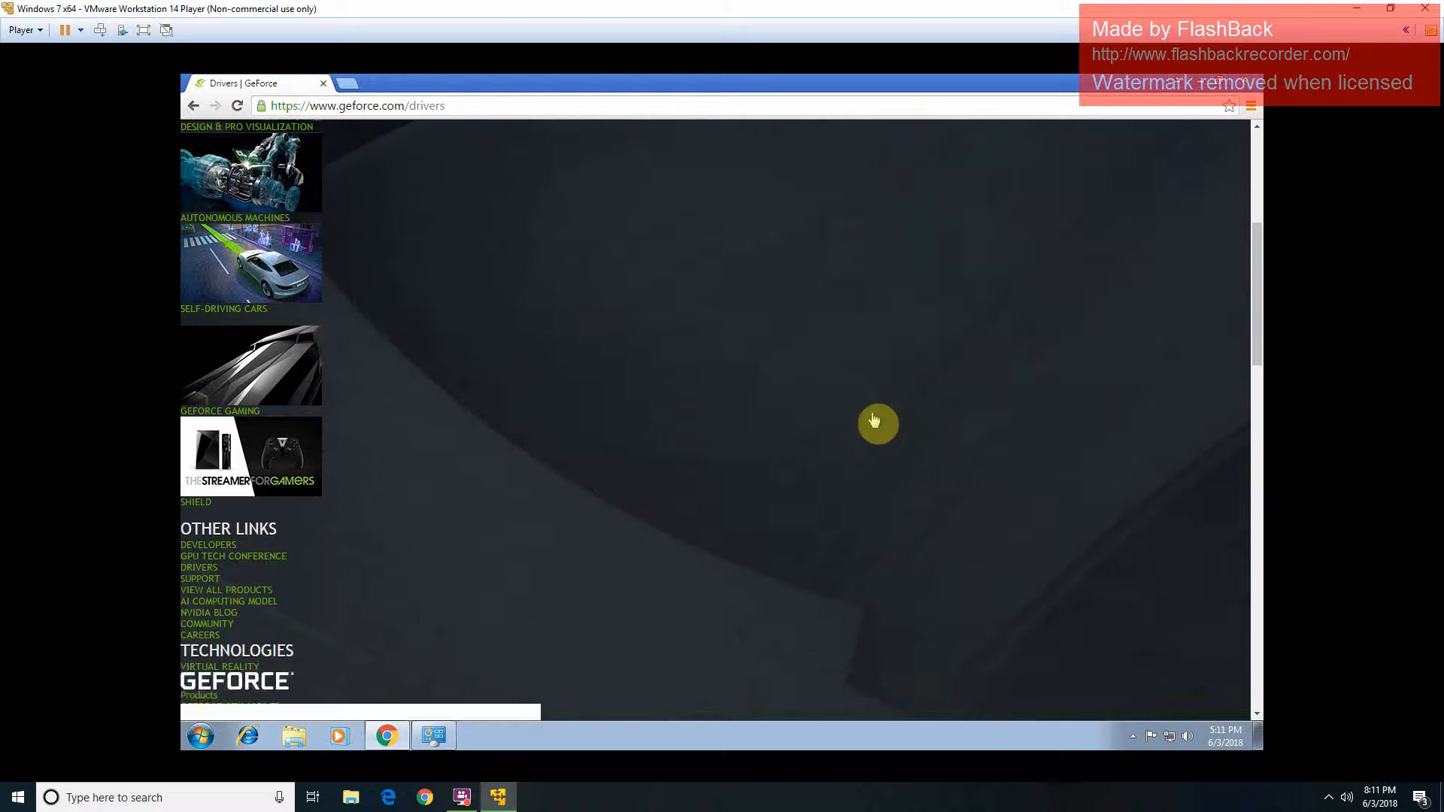
pyautogui.scroll(-1, 864, 412)
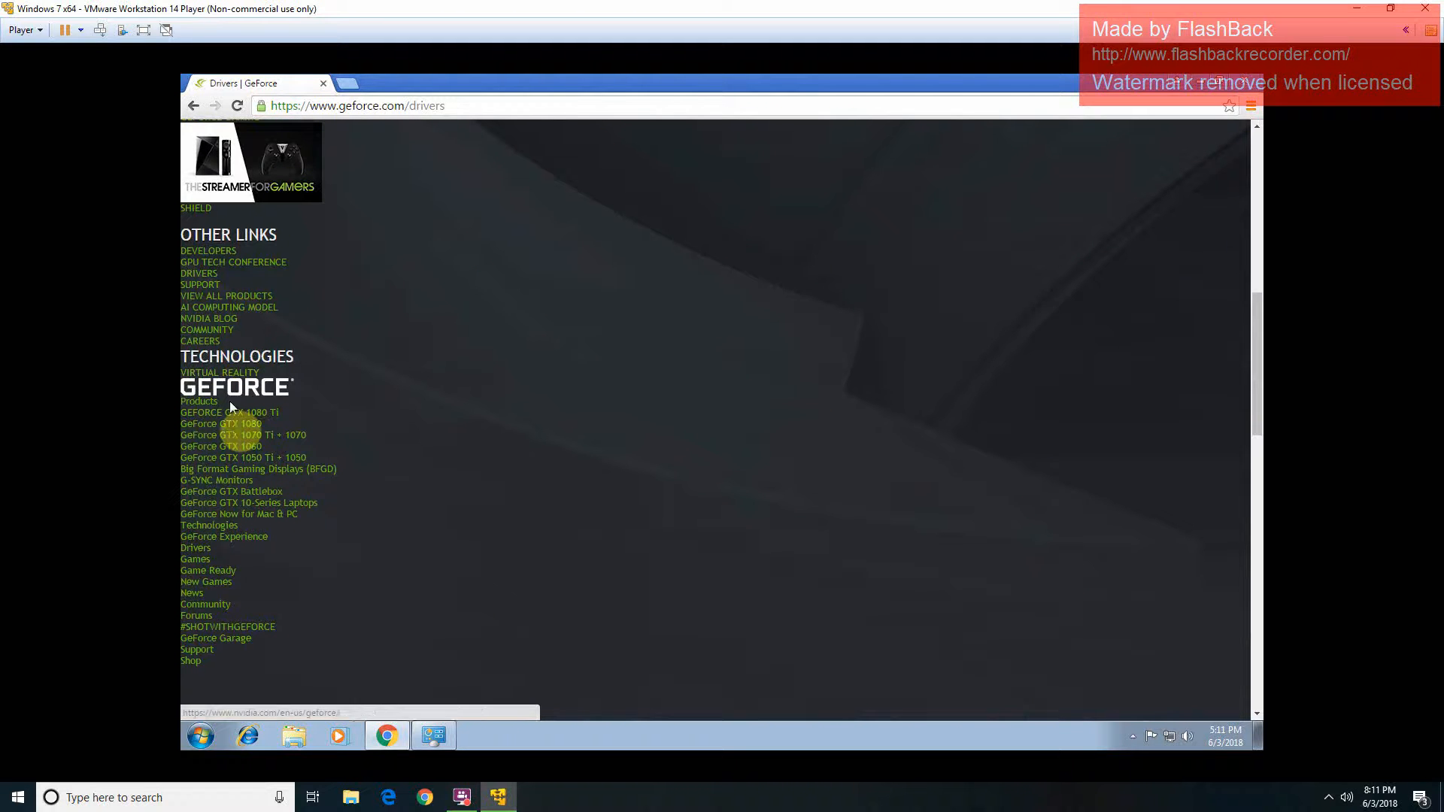
pyautogui.click(230, 425)
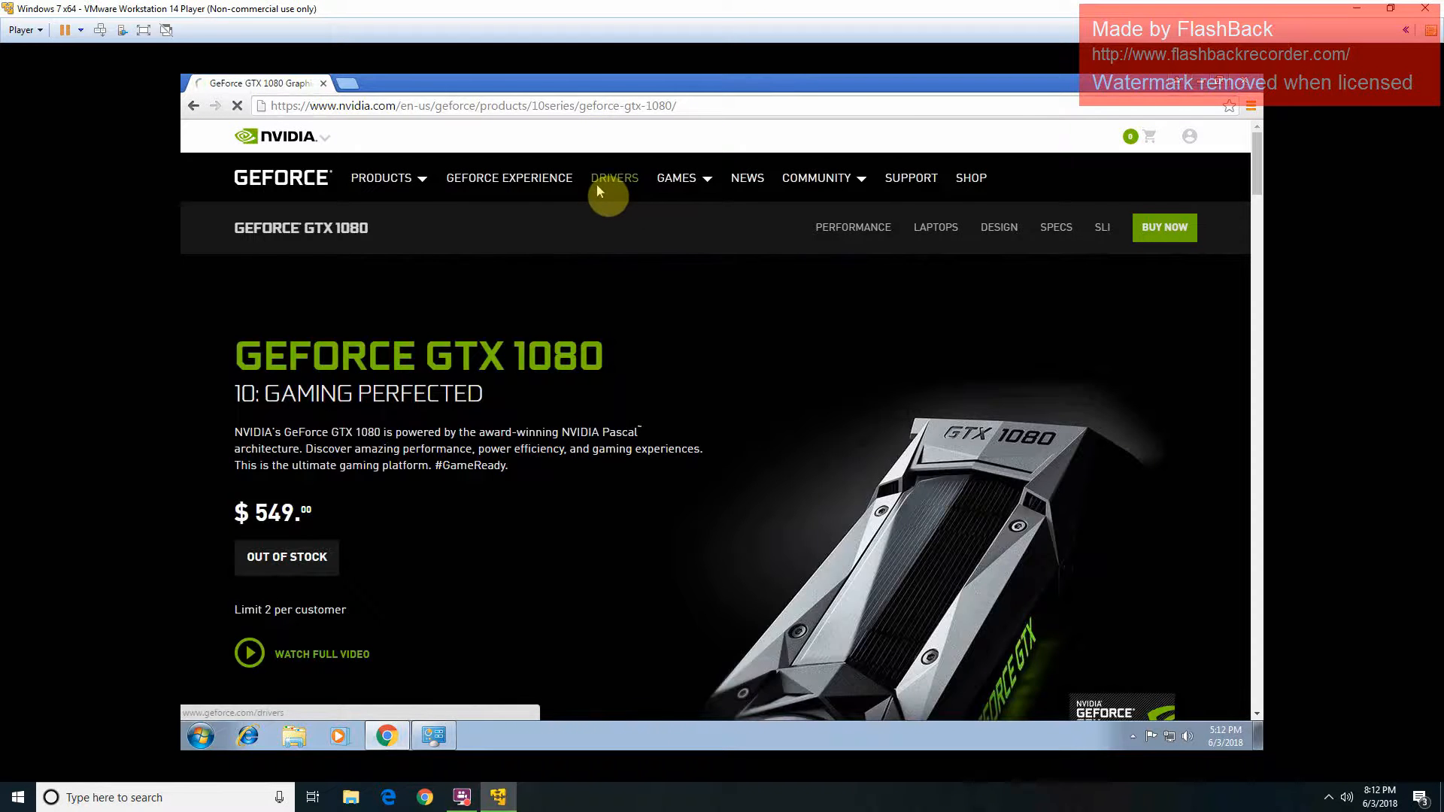
# Step: Go to the driver search and select GeForce, GeForce 10 Series, GeForce GTX 1080
pyautogui.click(599, 193)
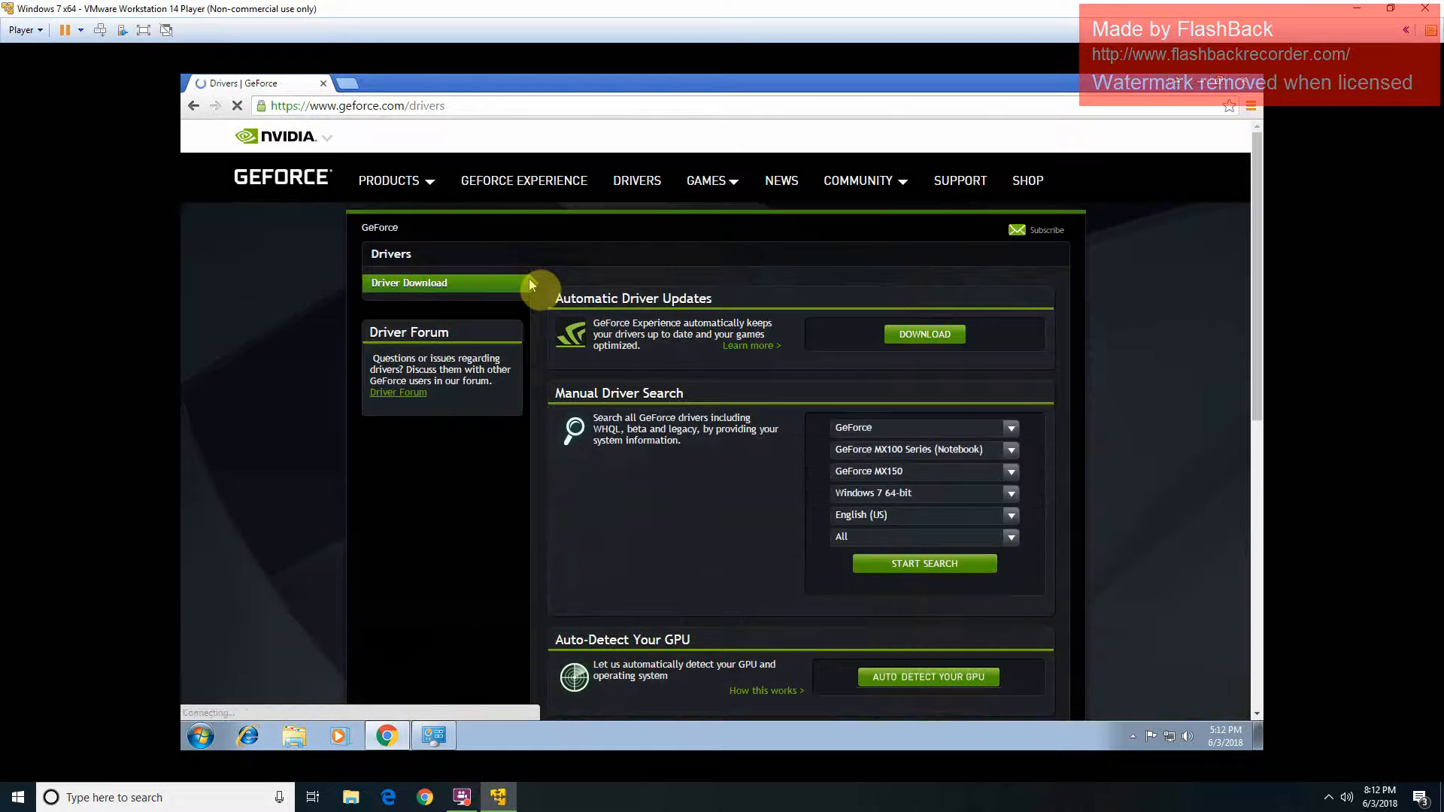
pyautogui.click(866, 429)
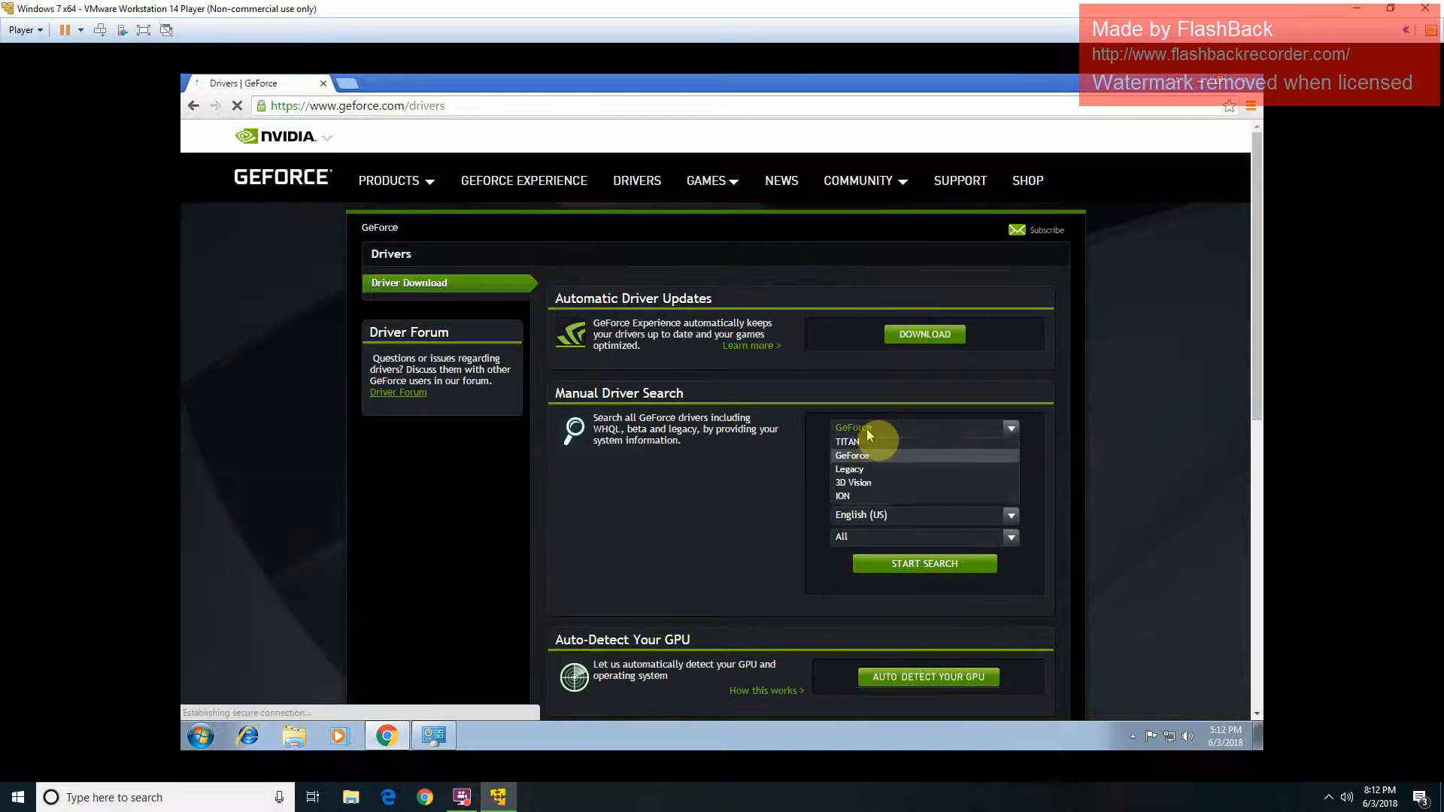
pyautogui.click(869, 434)
pyautogui.click(858, 451)
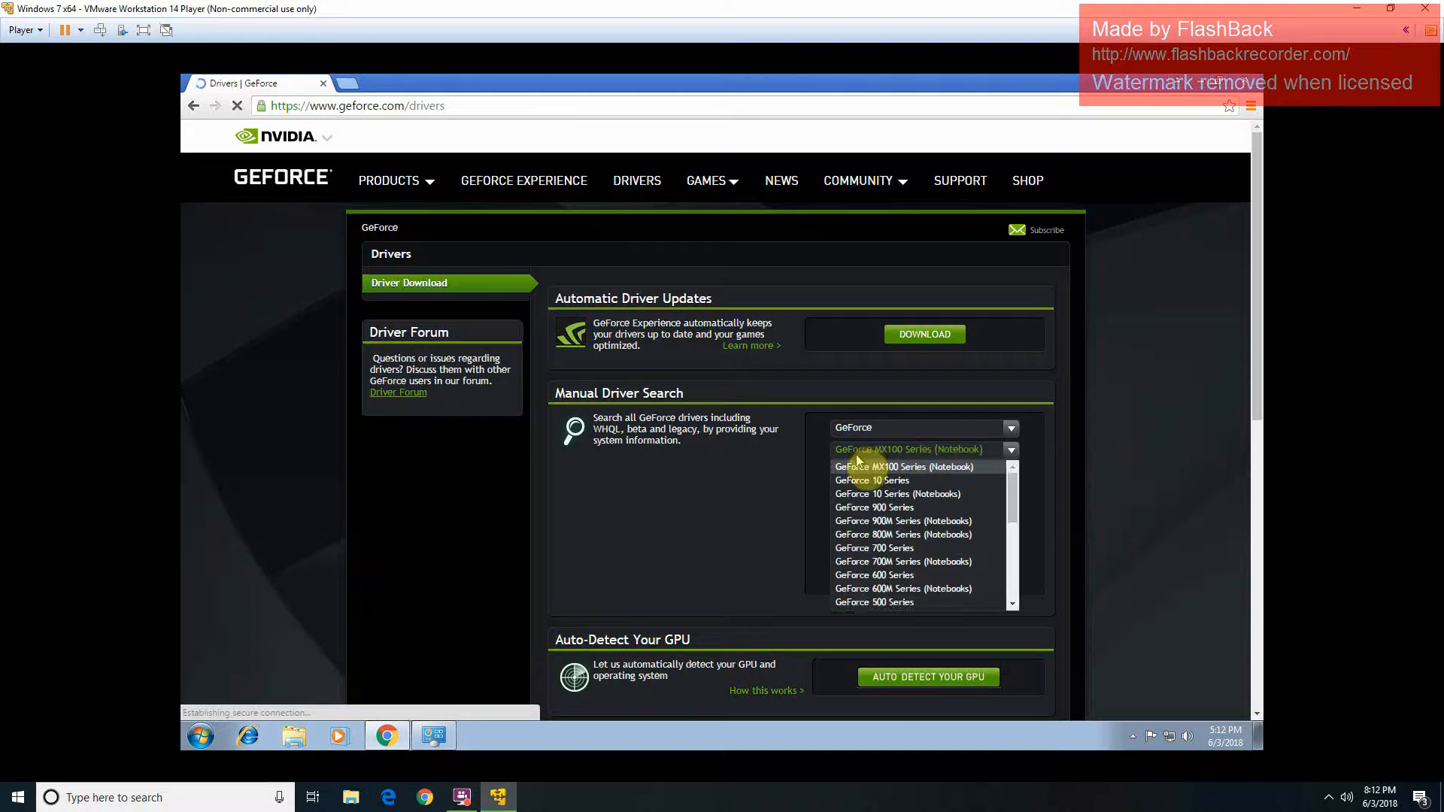
pyautogui.click(869, 481)
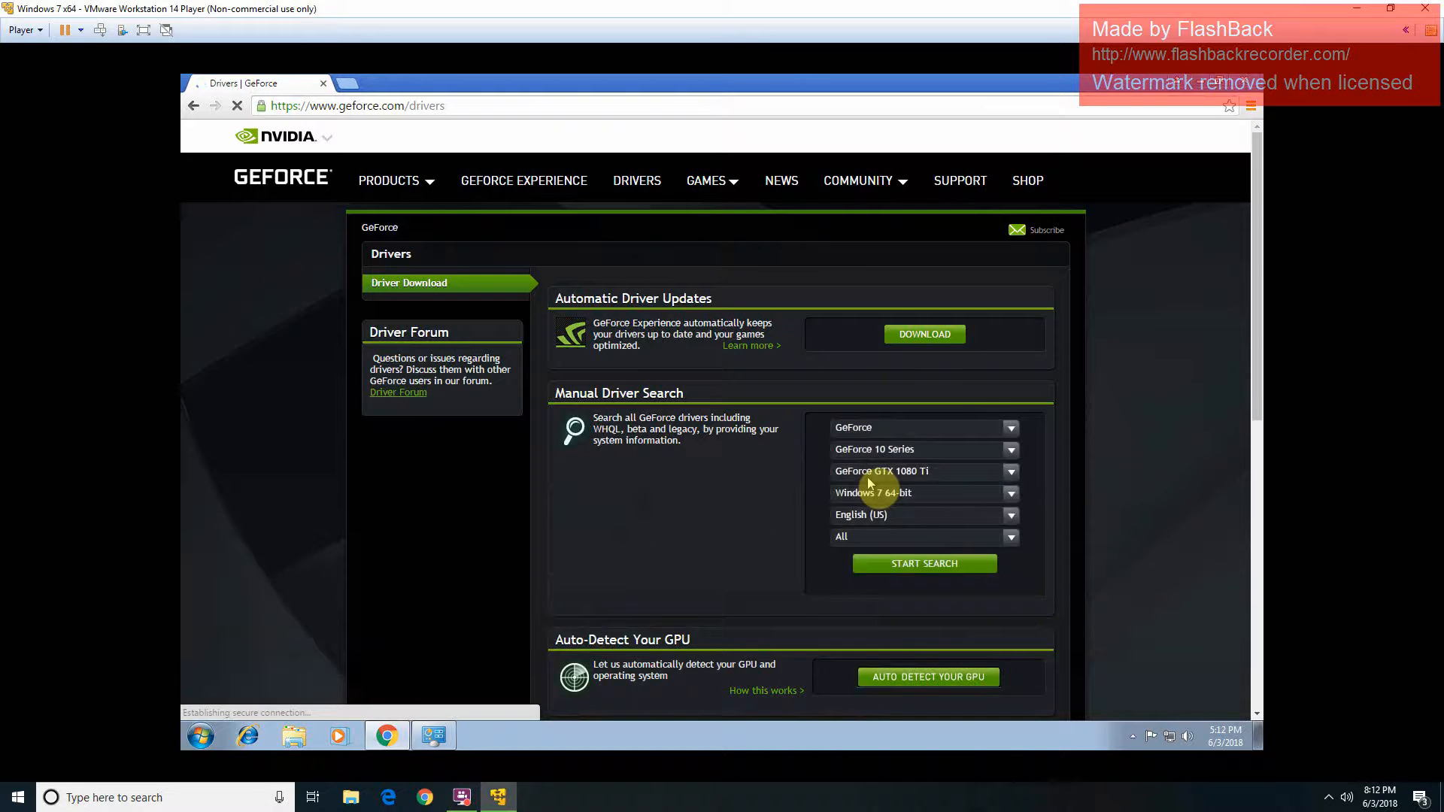
pyautogui.click(867, 477)
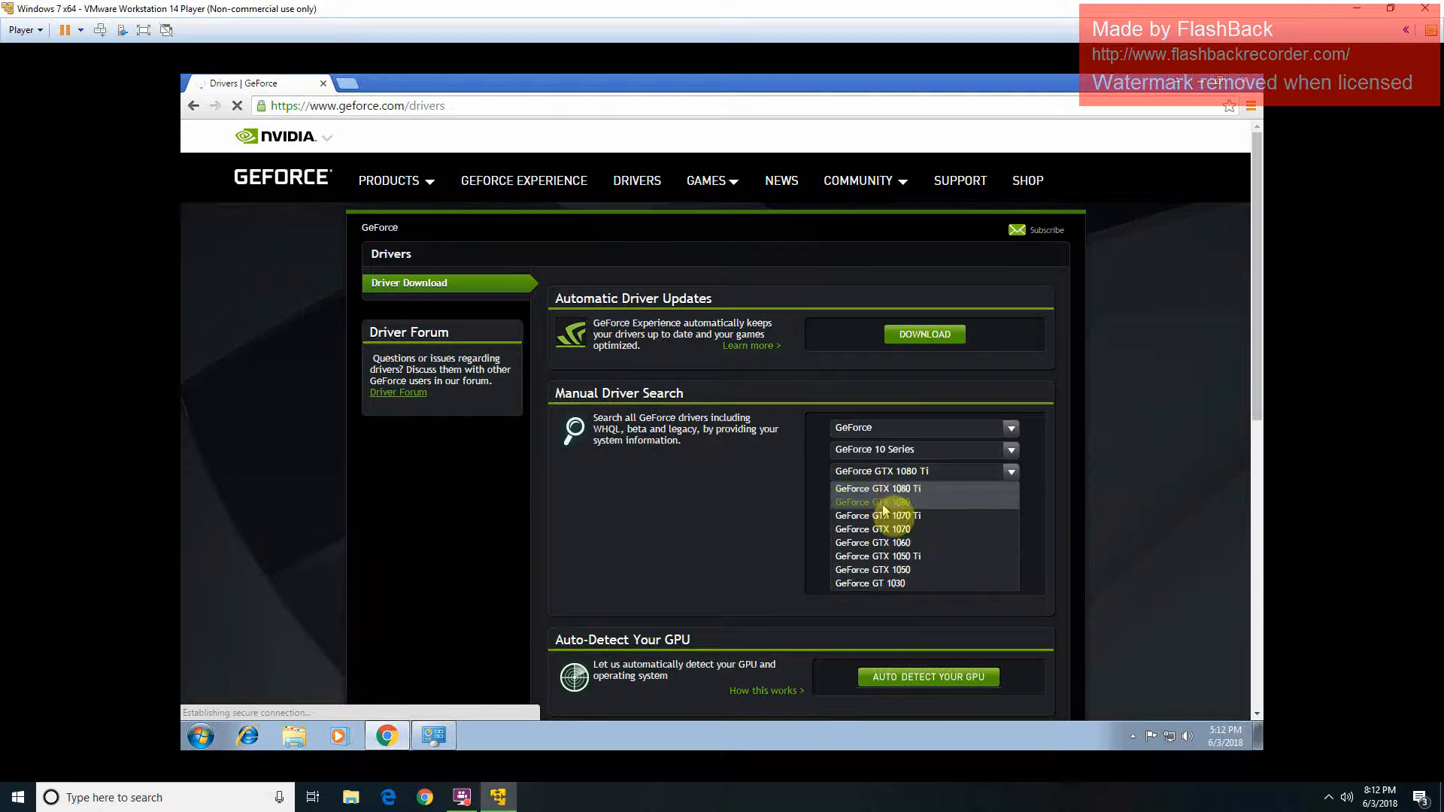
pyautogui.click(883, 502)
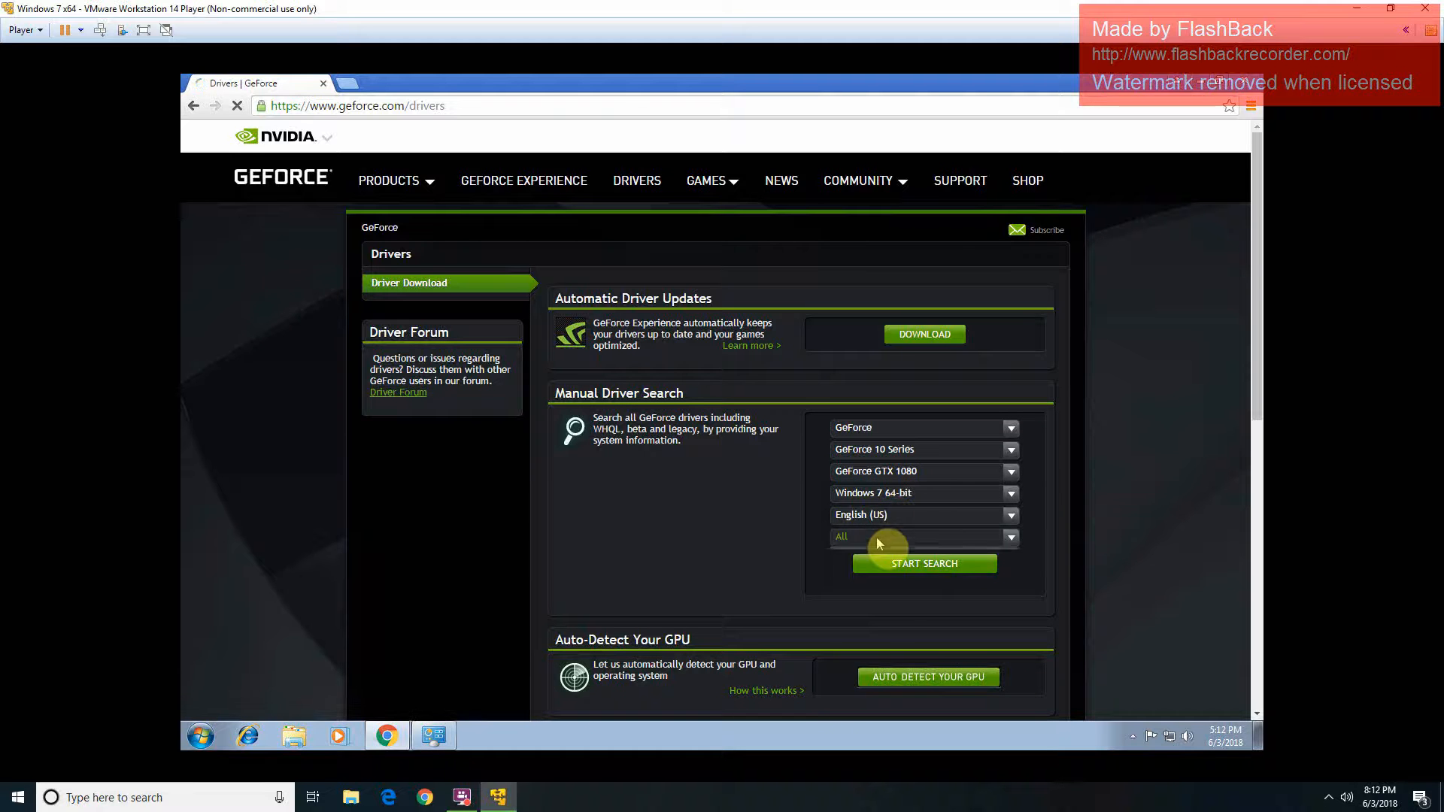
# Step: Search for GTX 1080 drivers limited to the Recommended/Certified type
pyautogui.click(877, 537)
pyautogui.click(877, 537)
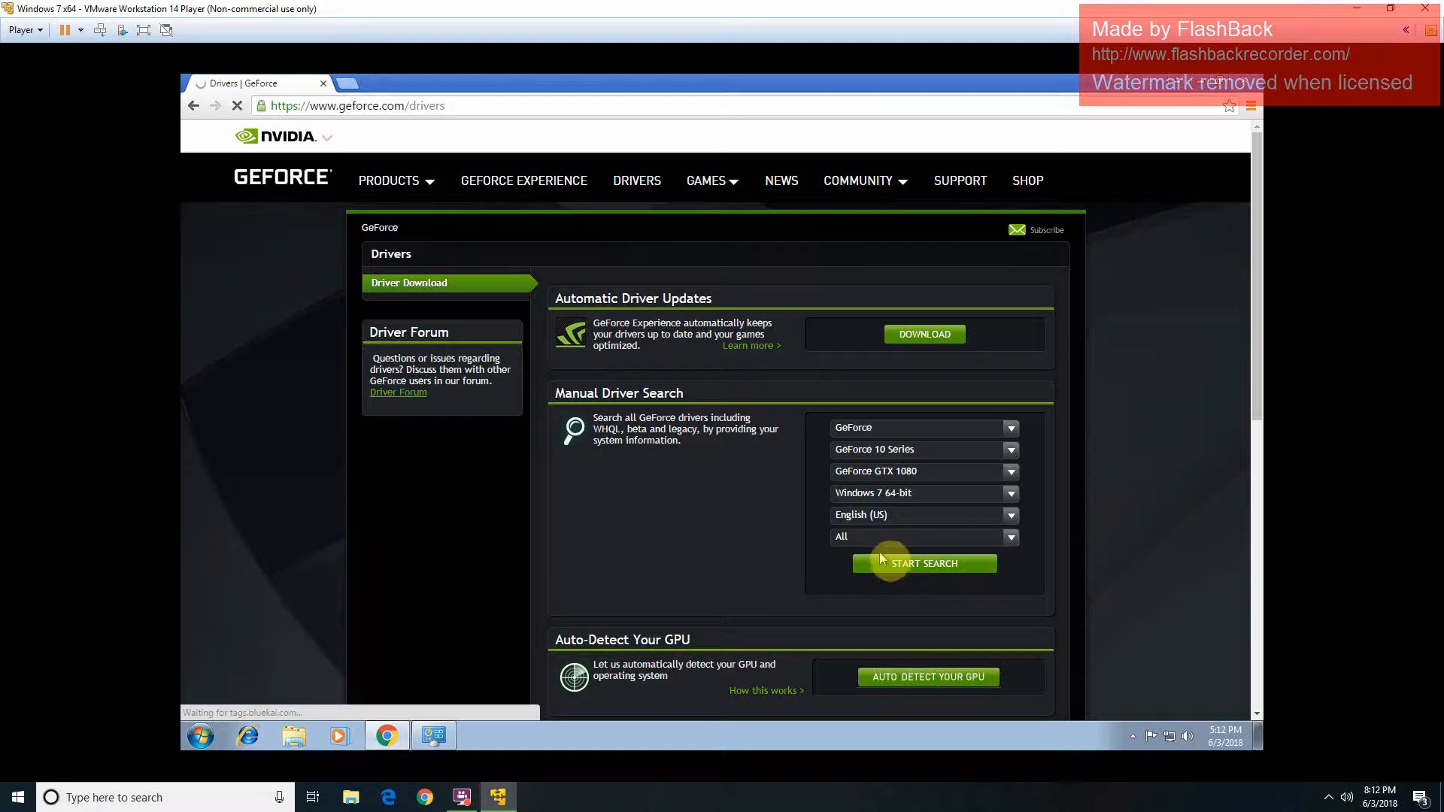
pyautogui.click(878, 543)
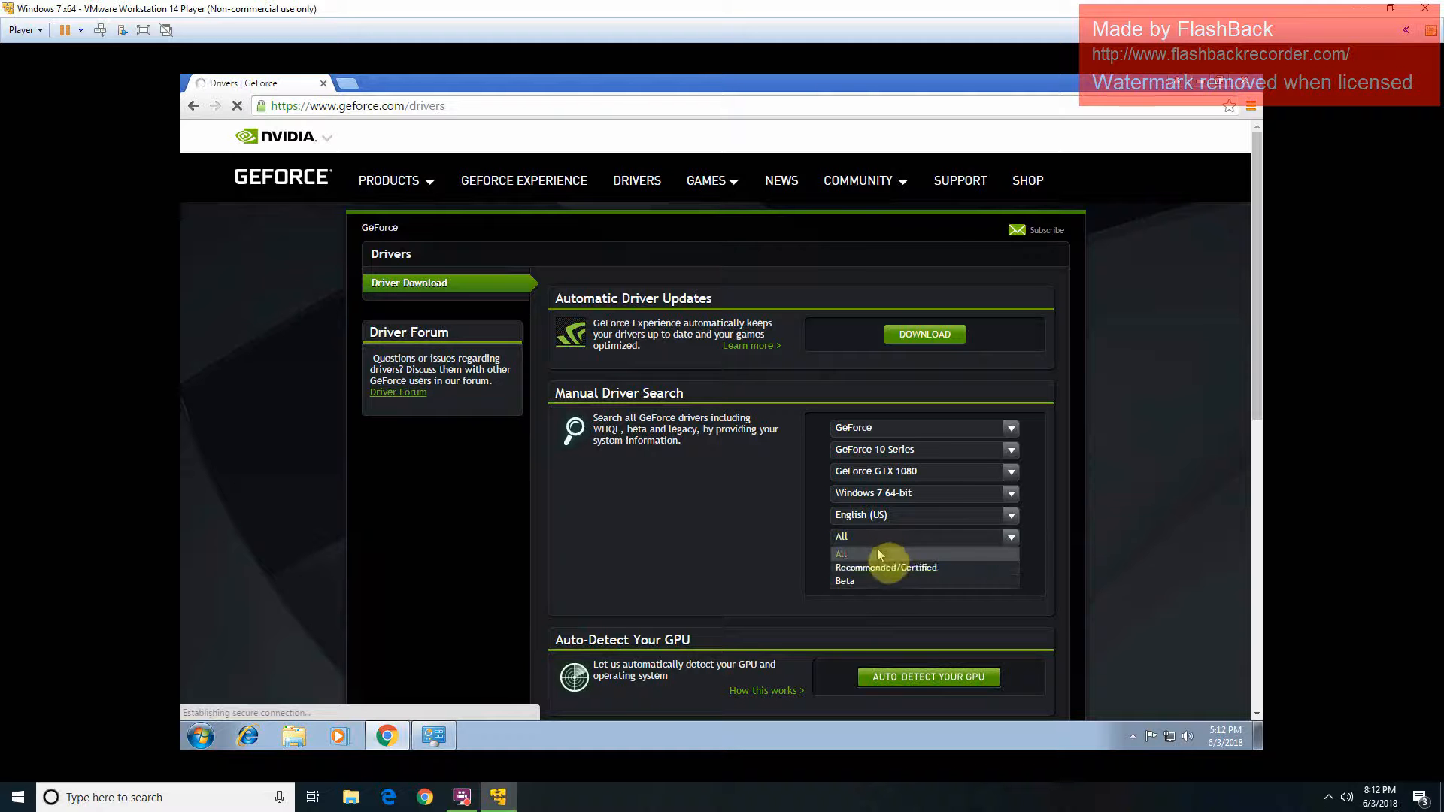
pyautogui.click(876, 568)
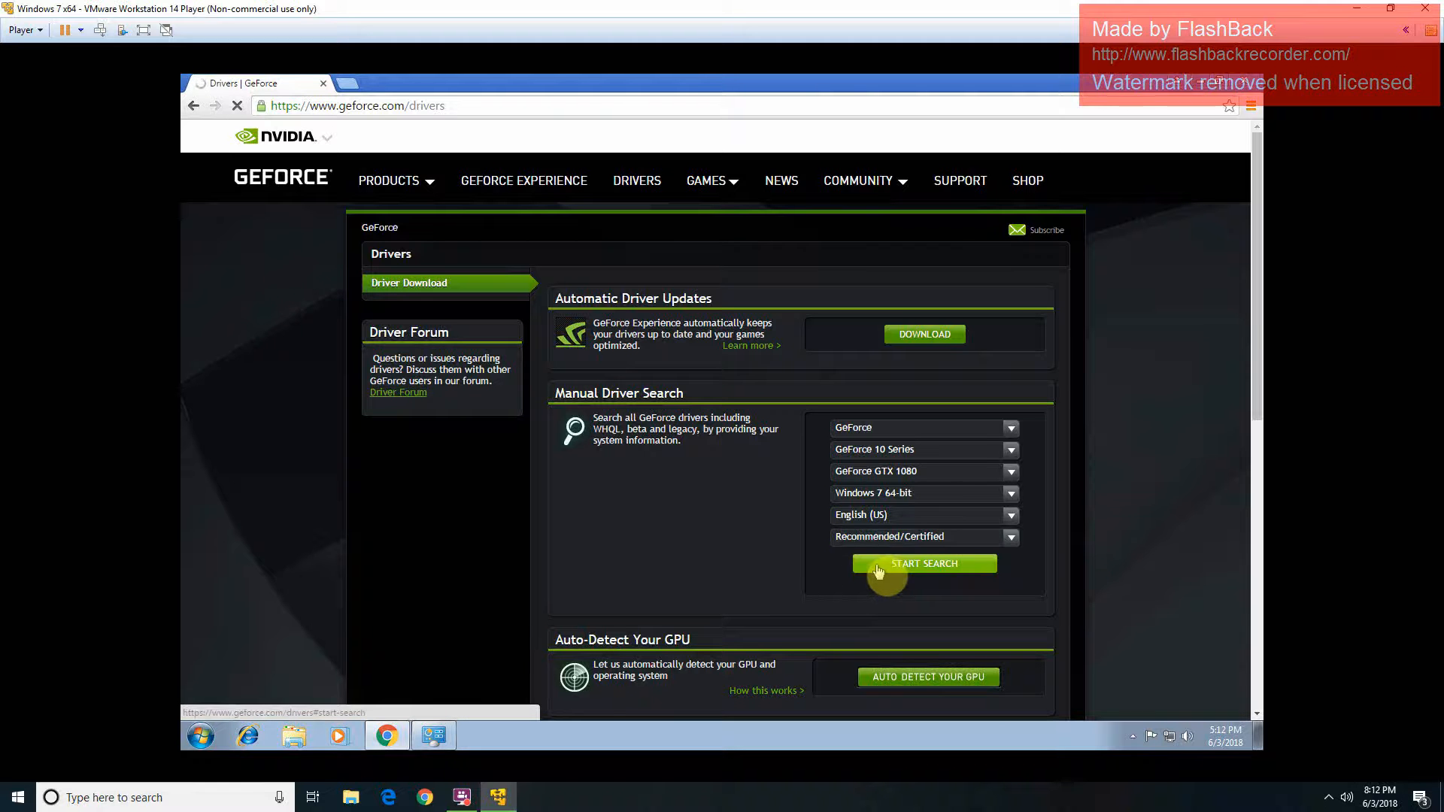
pyautogui.click(878, 569)
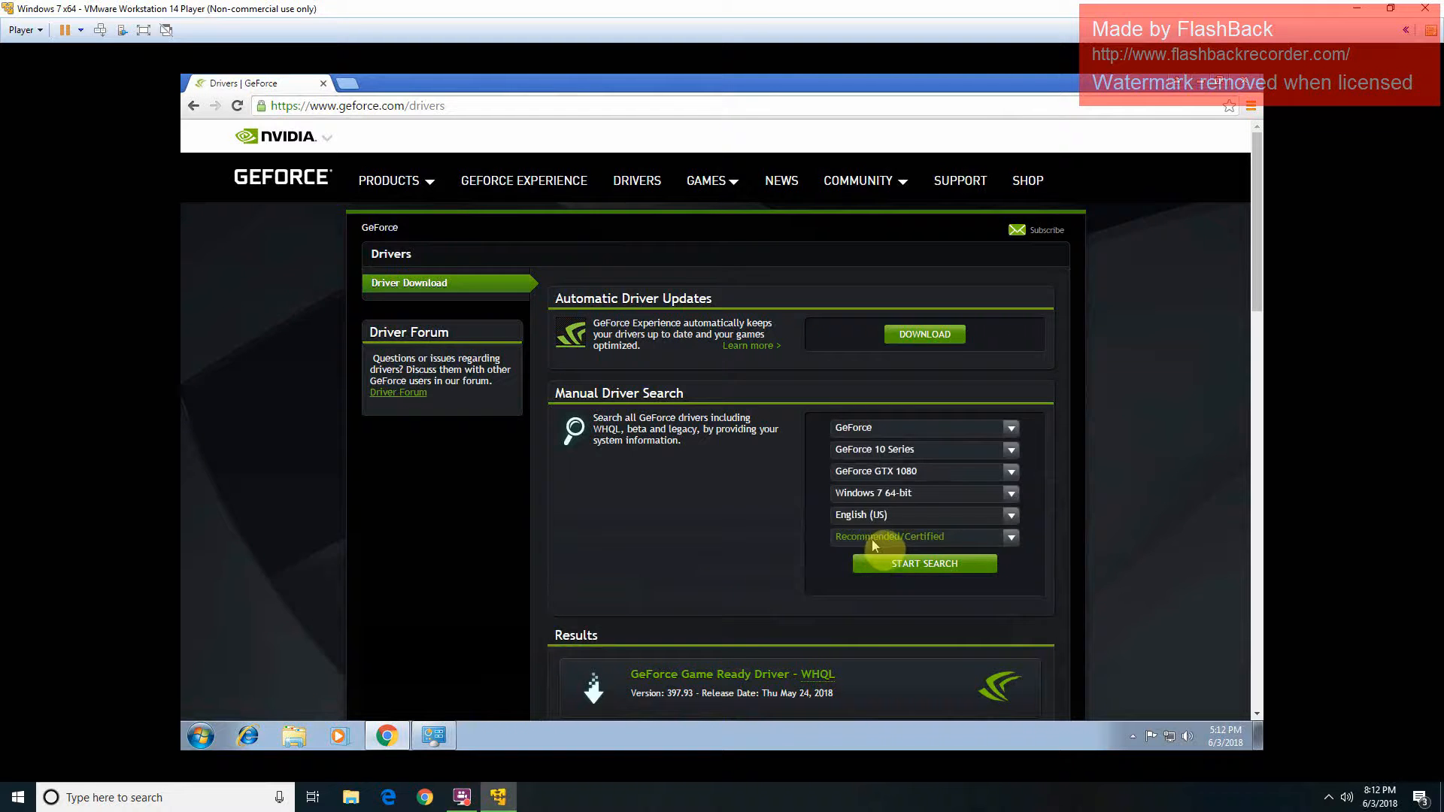
# Step: Switch the driver type back to All and rerun the search
pyautogui.scroll(-4, 873, 540)
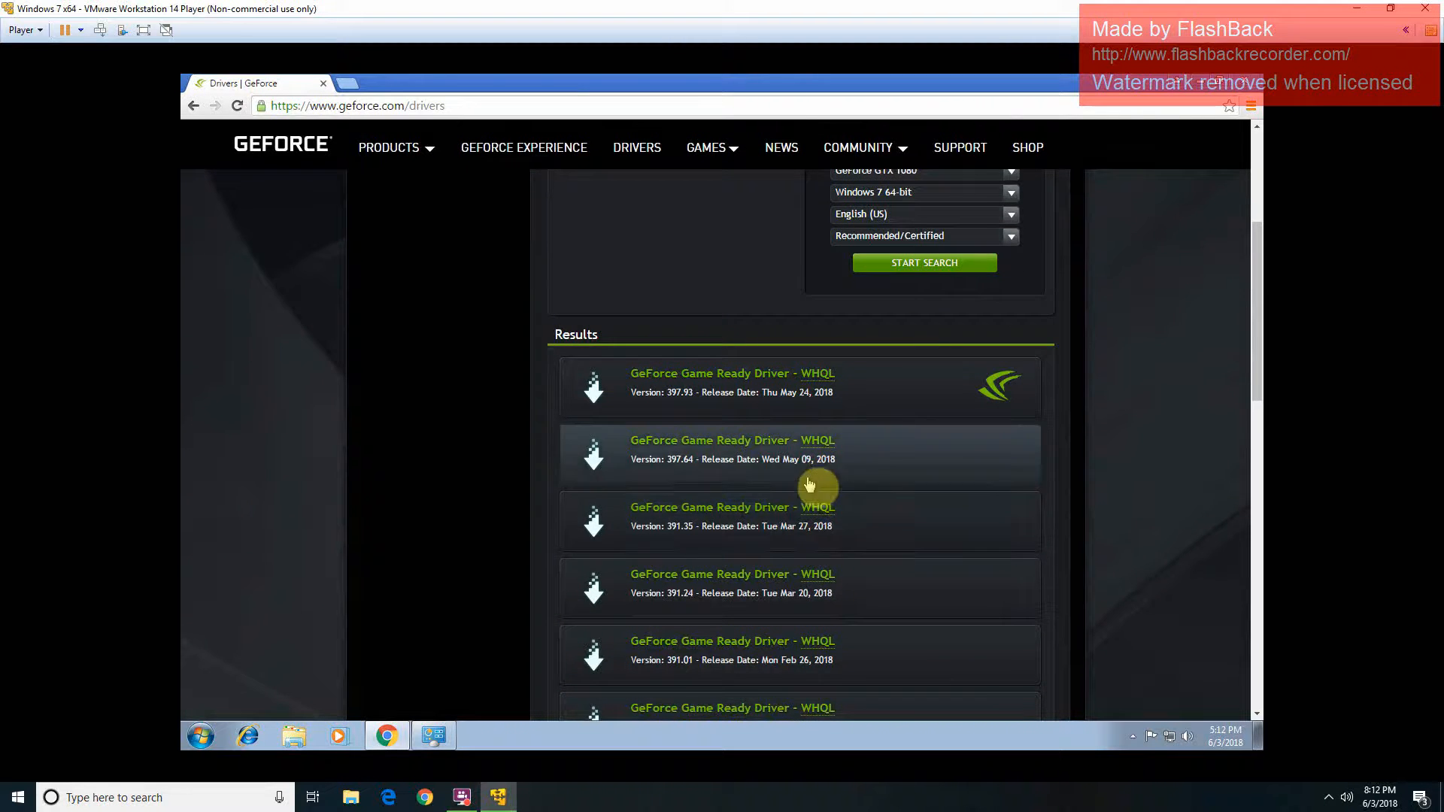
pyautogui.scroll(3, 812, 485)
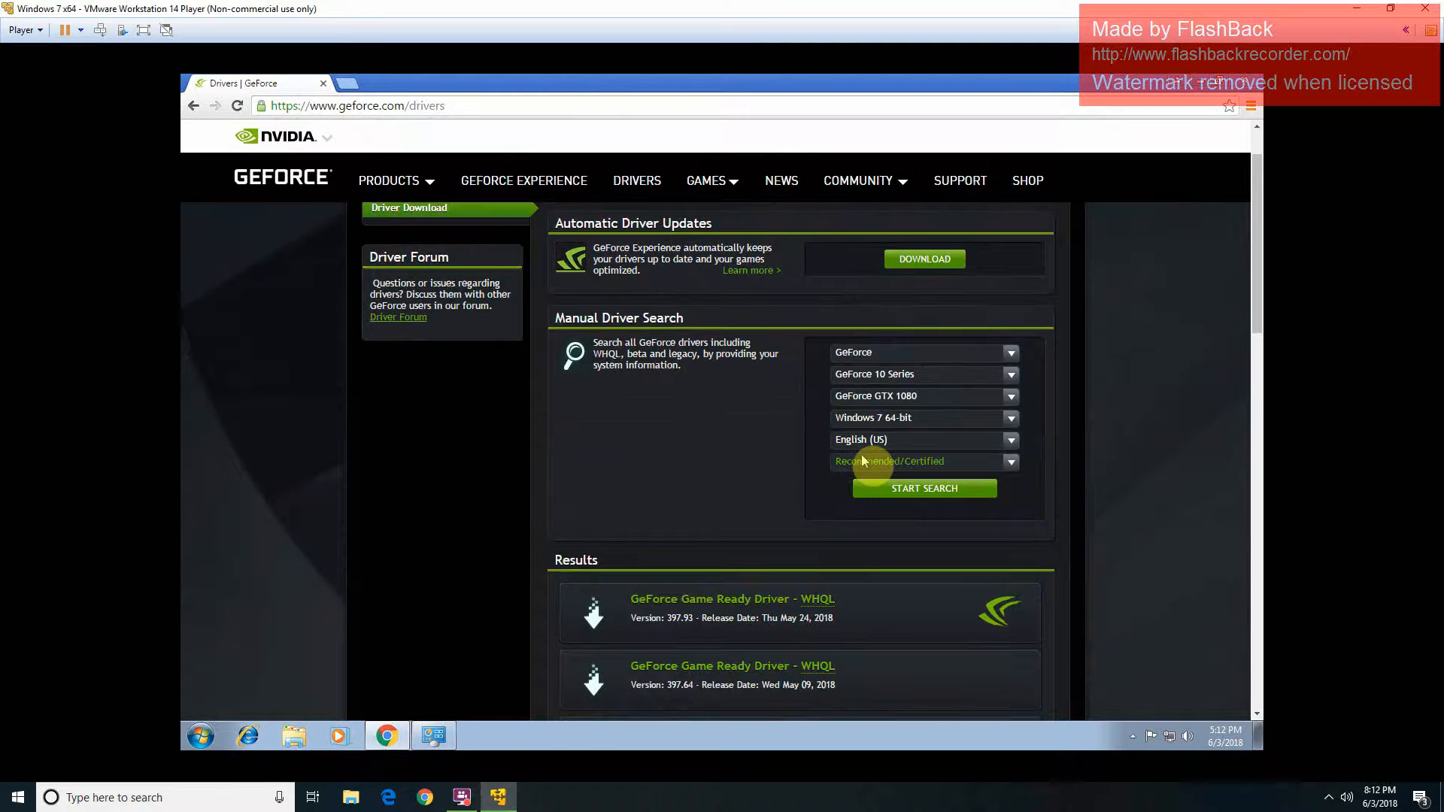
pyautogui.click(863, 461)
pyautogui.click(856, 500)
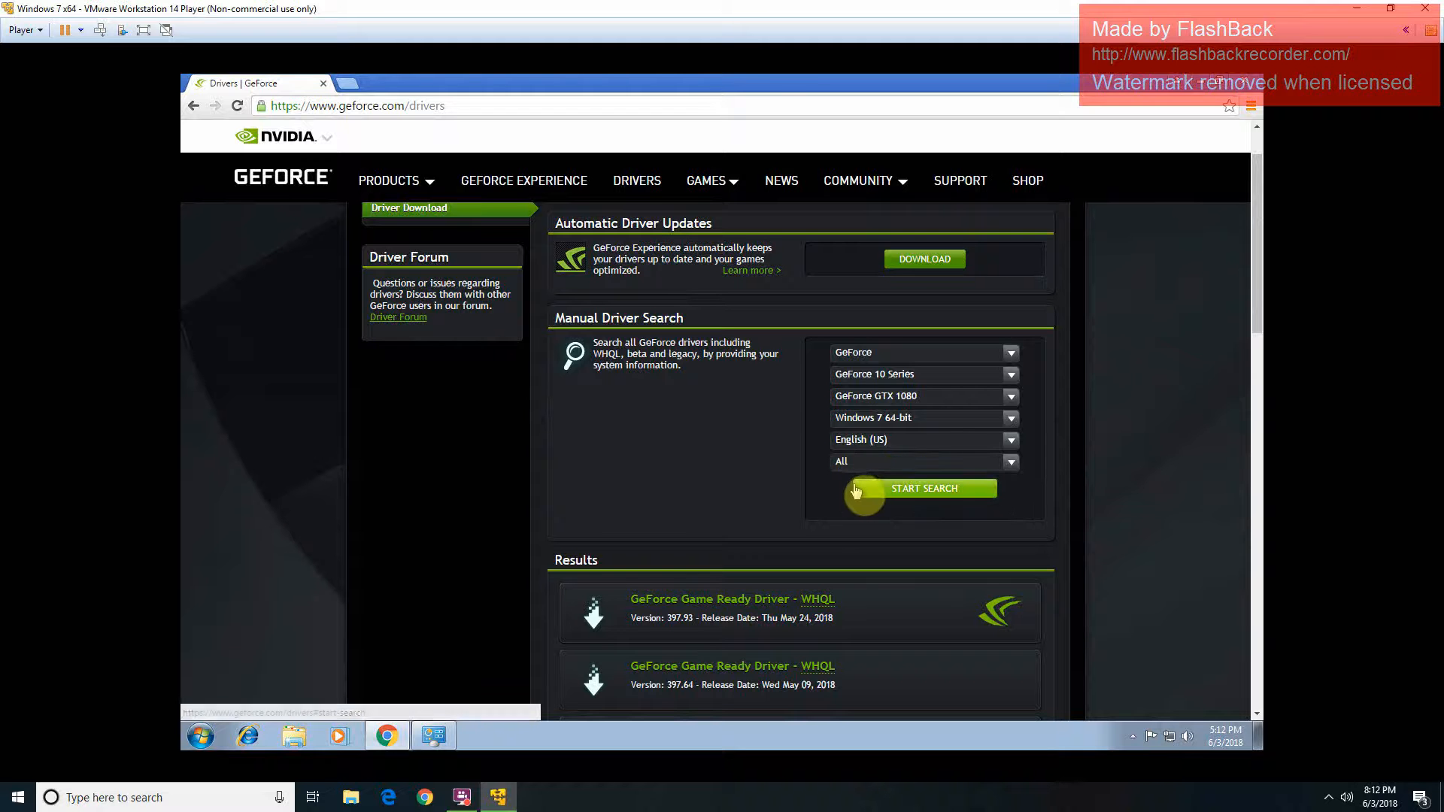
pyautogui.click(856, 489)
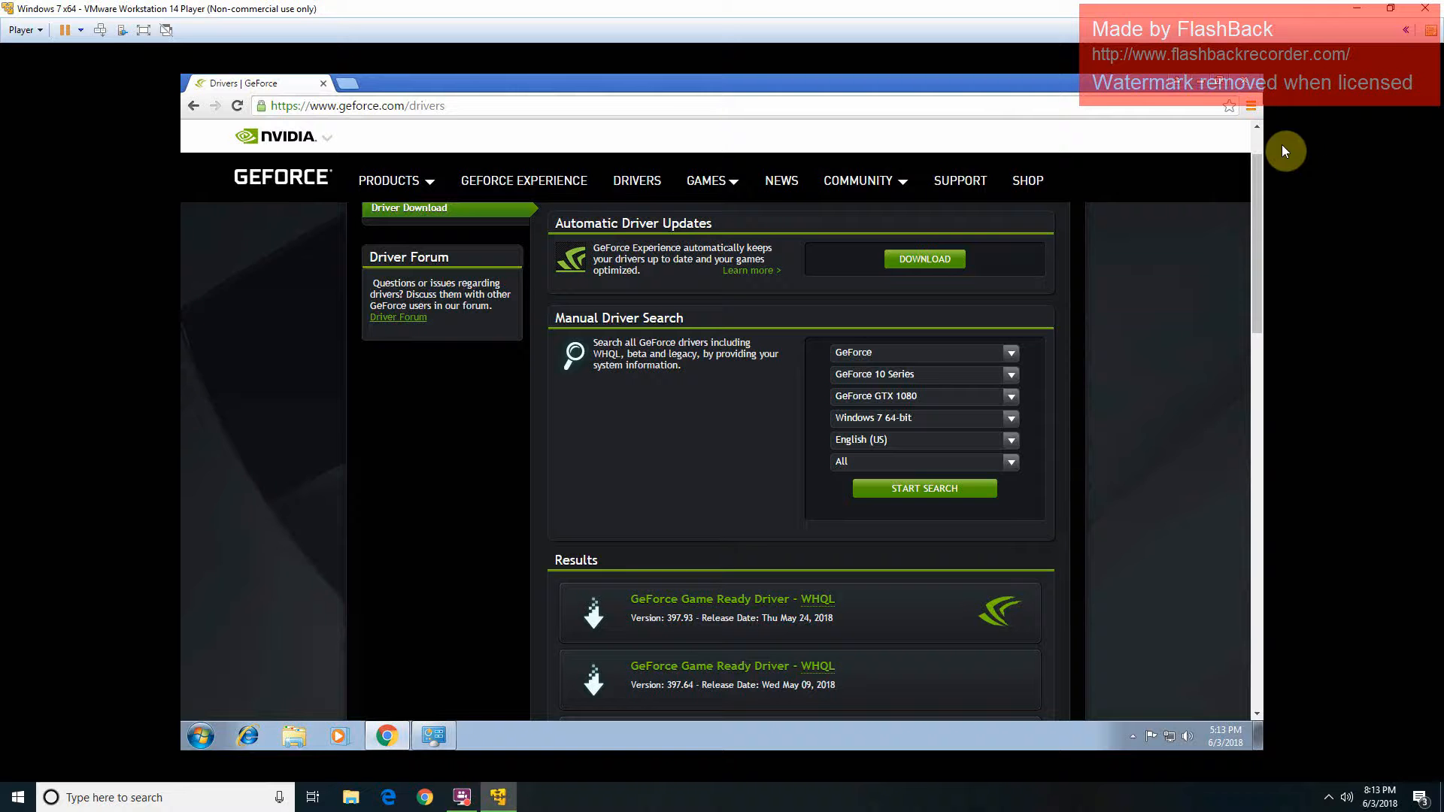
# Step: Close Chrome, bring back Windows Update downloading 192 updates, and check the tray's hidden icons
pyautogui.click(1255, 89)
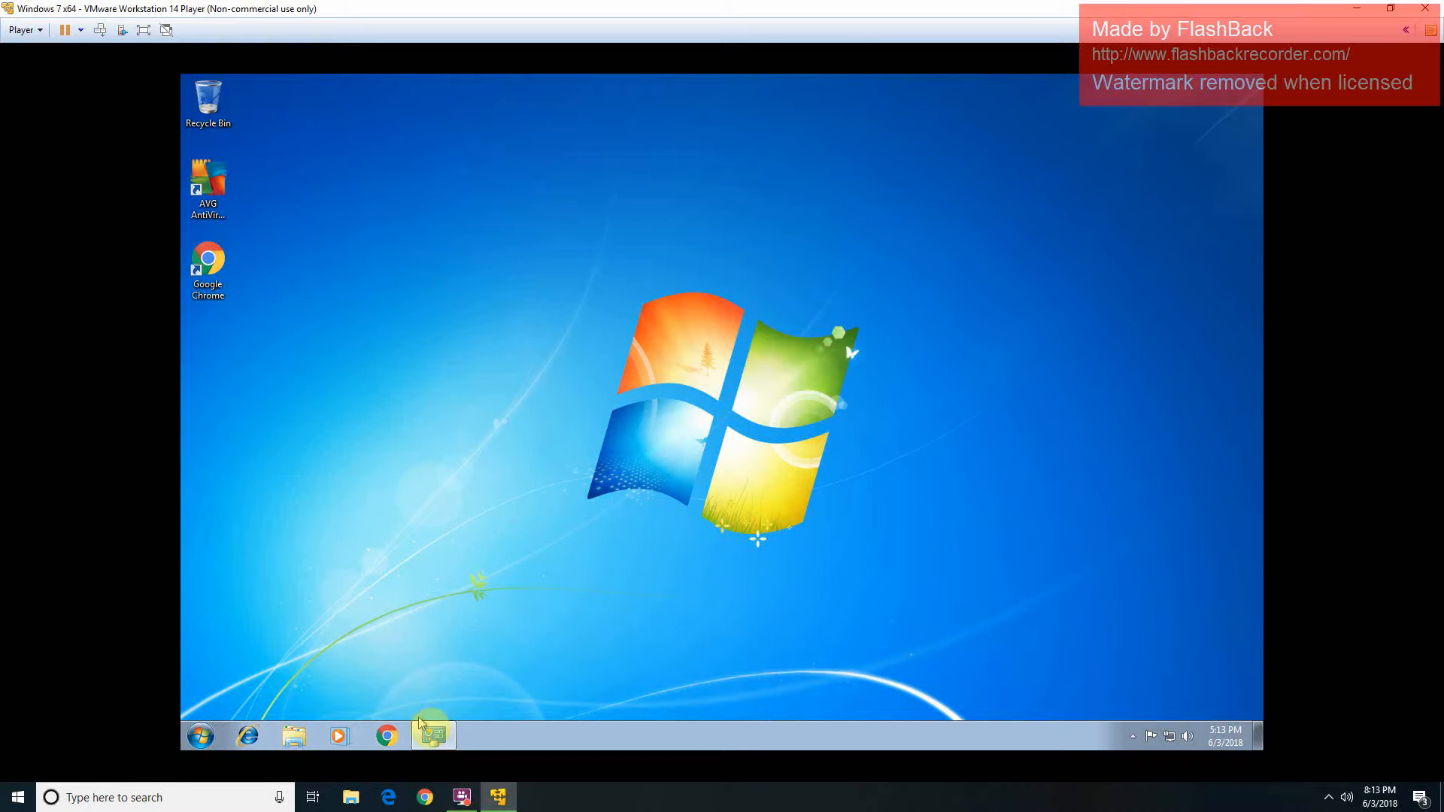
pyautogui.click(440, 737)
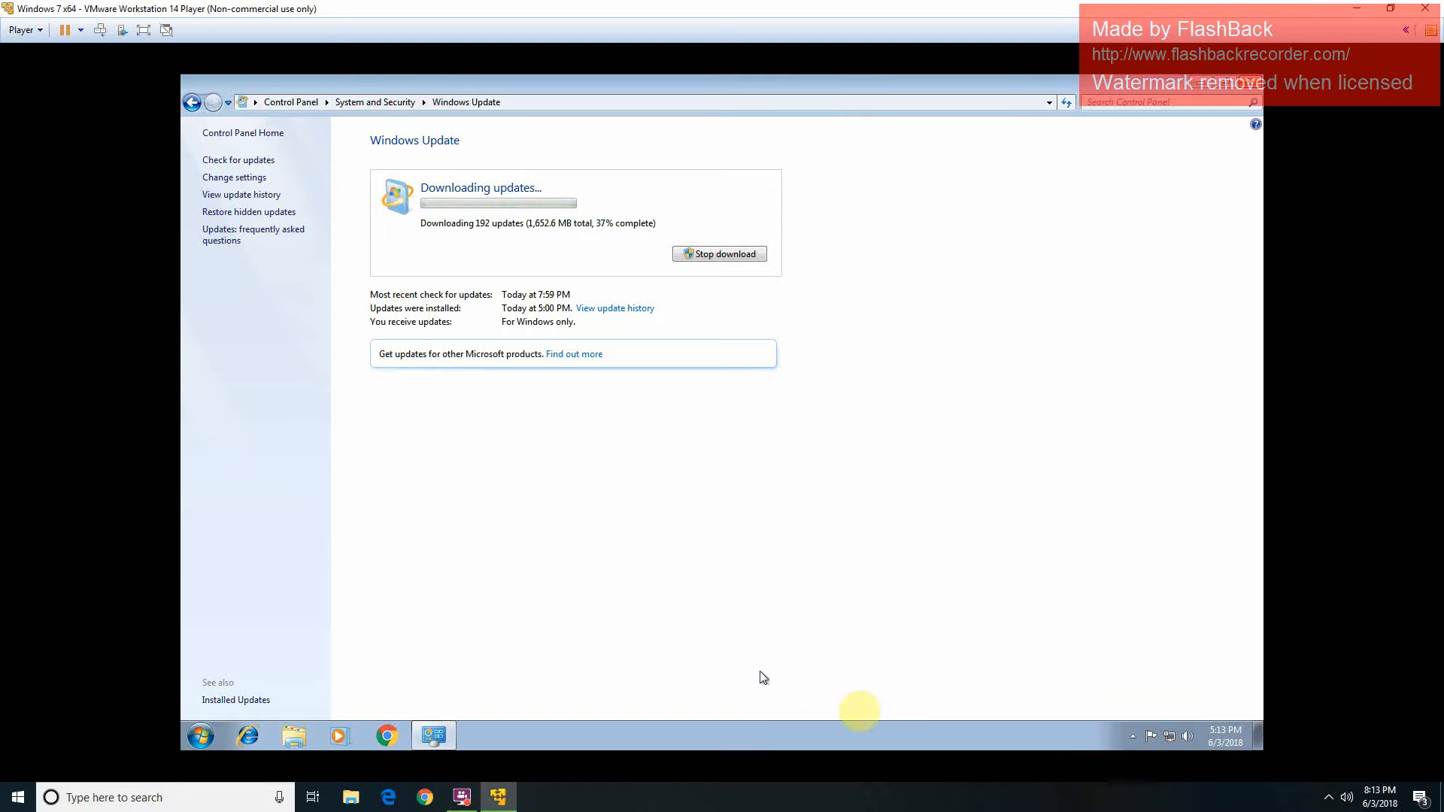
pyautogui.click(1132, 737)
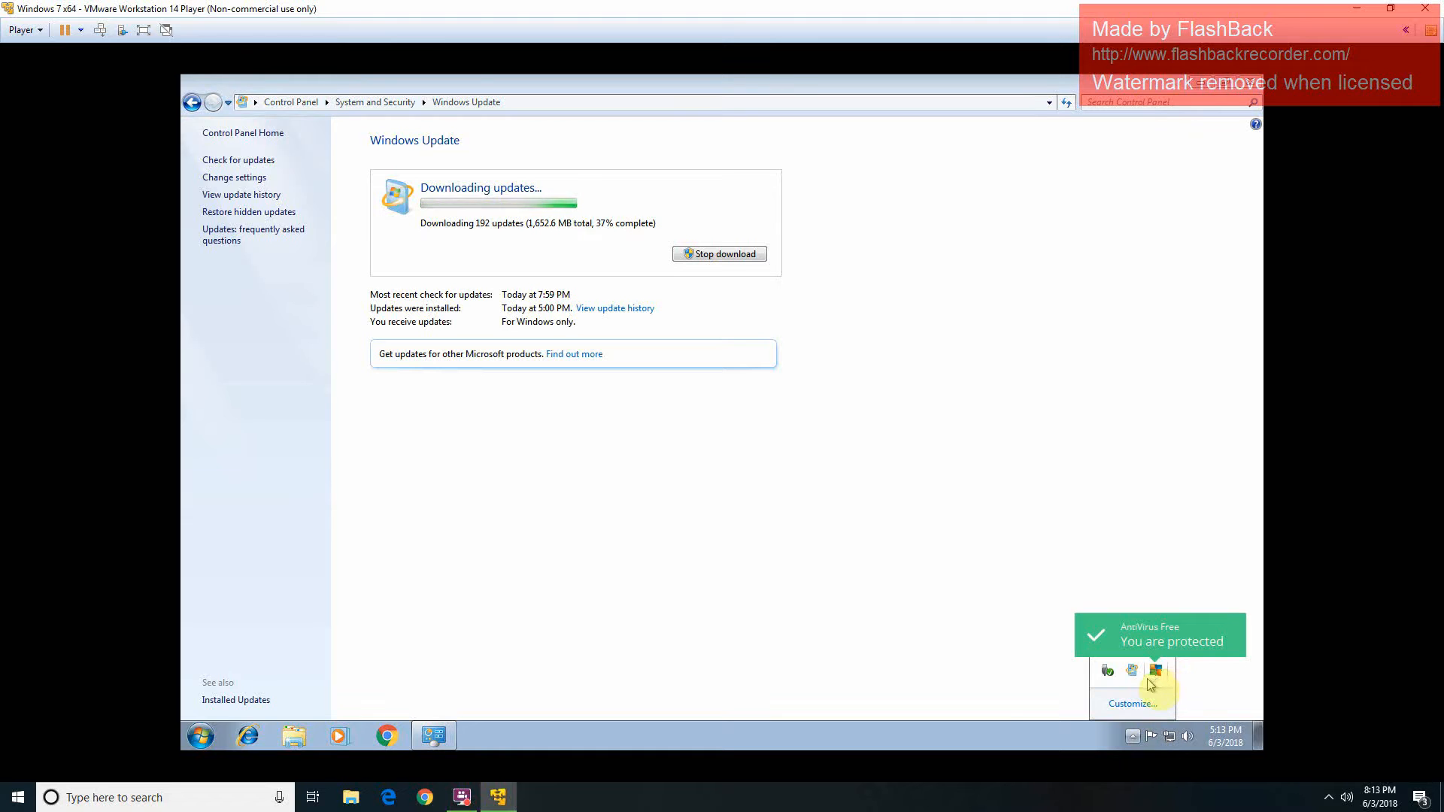
pyautogui.click(987, 679)
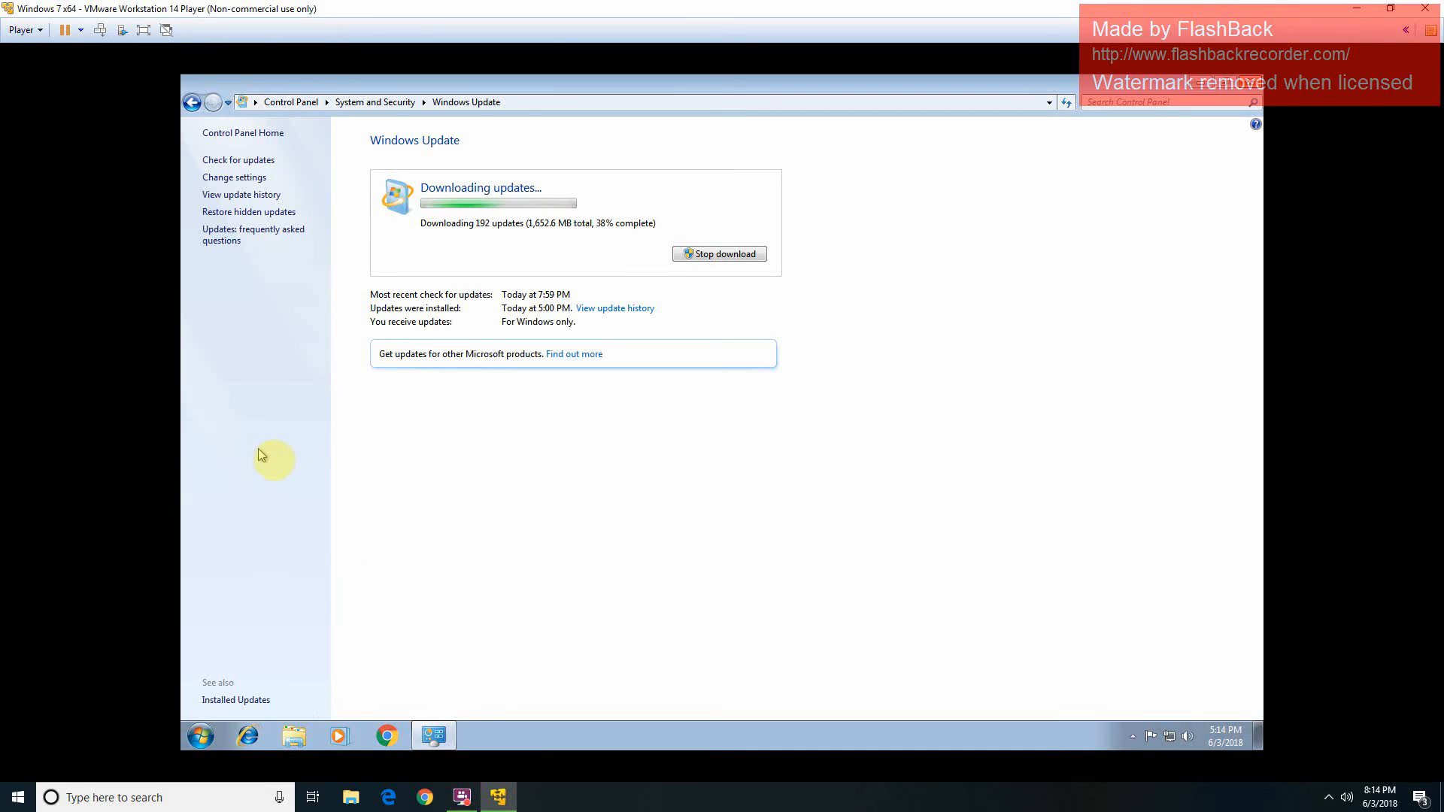
pyautogui.moveTo(473, 806)
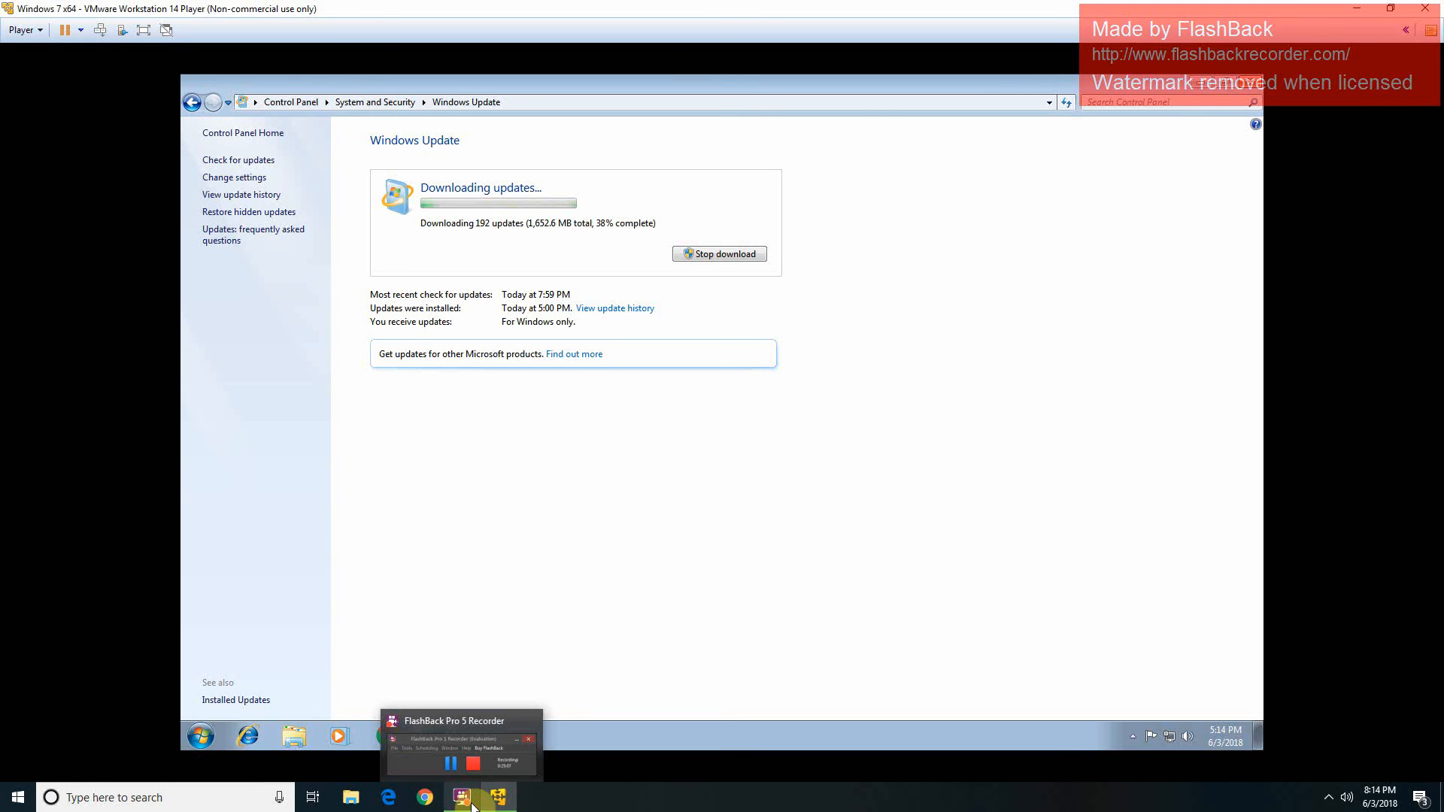
pyautogui.click(470, 807)
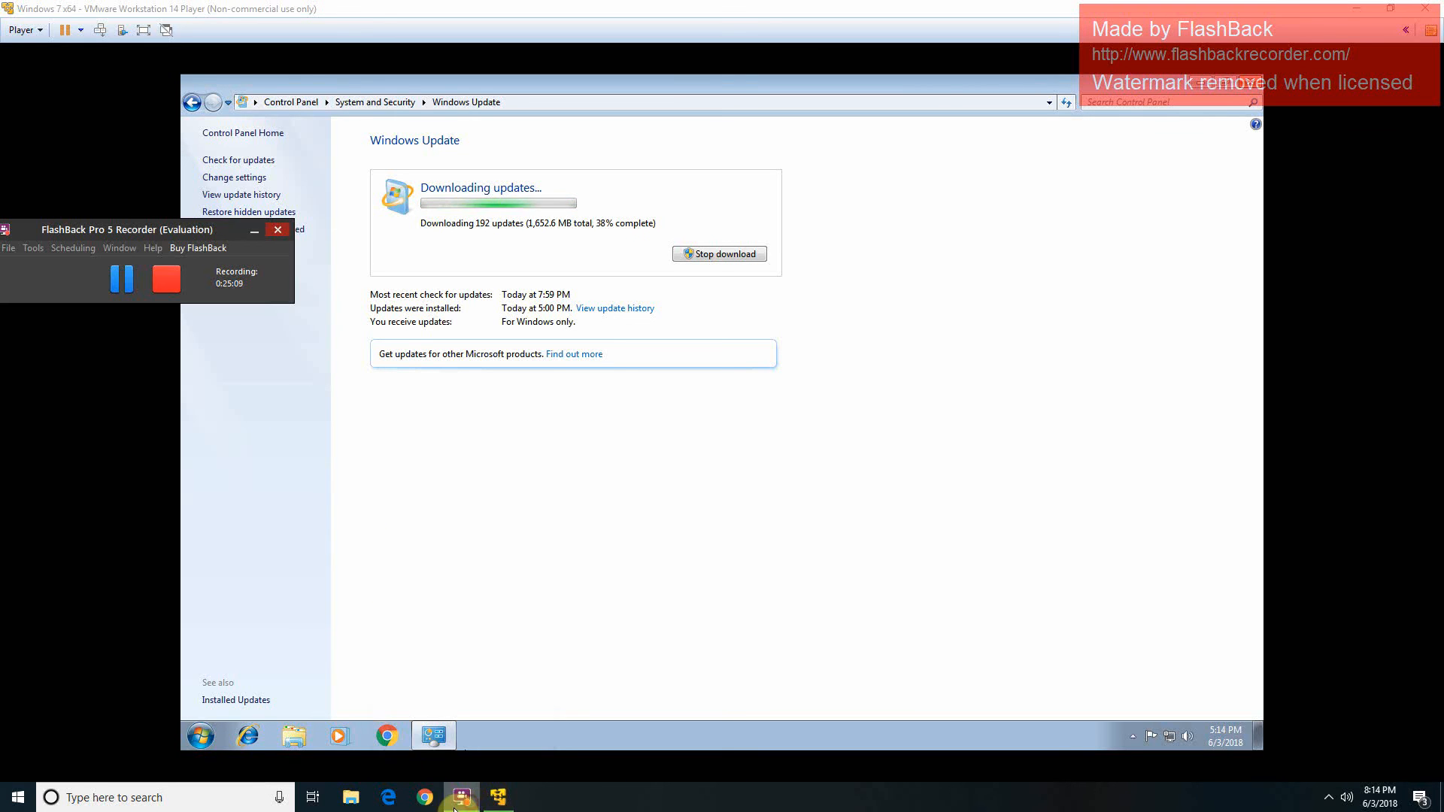